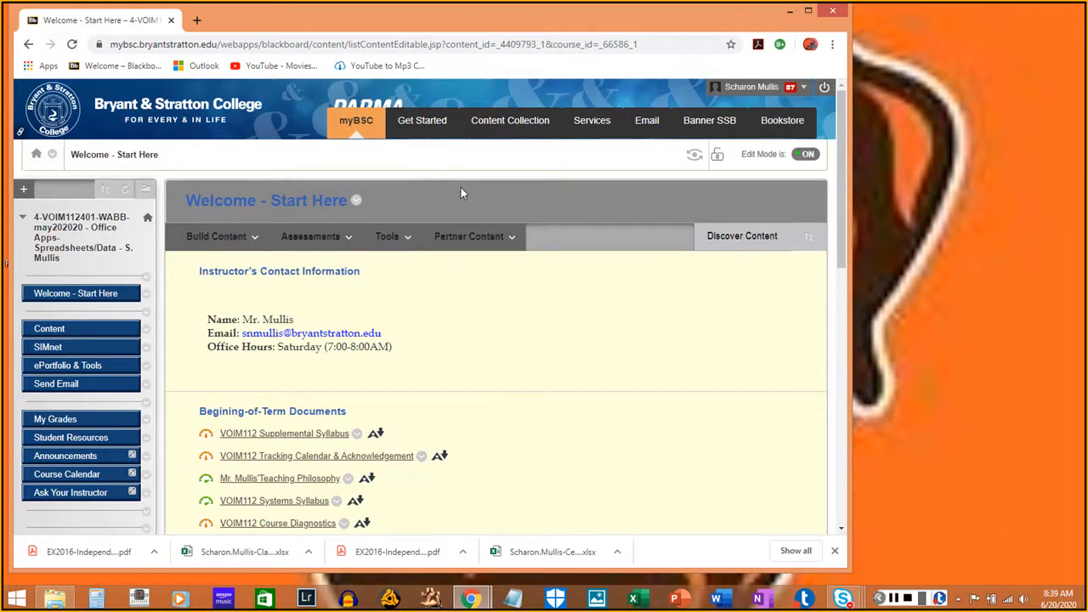
Open SIMnet from the course through McGraw-Hill Campus and switch to the SIMstudent view
click(62, 348)
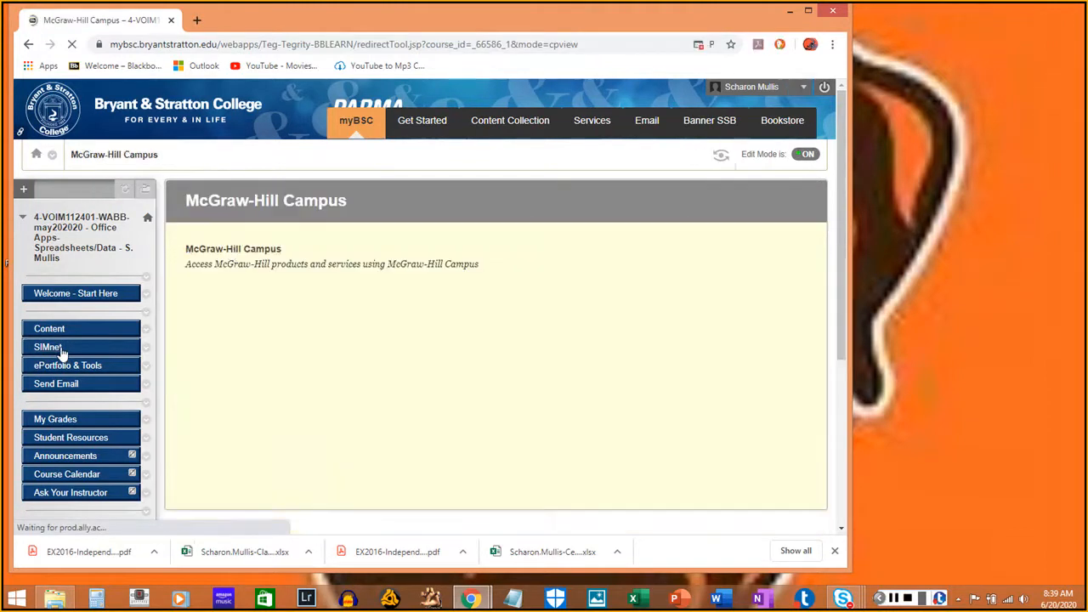
click(231, 250)
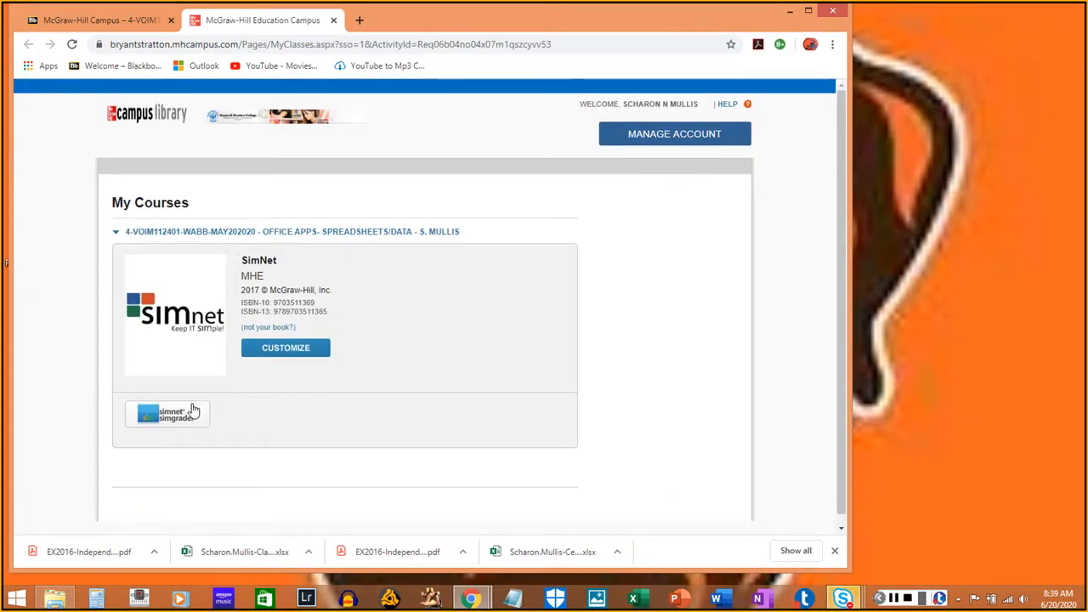
click(190, 414)
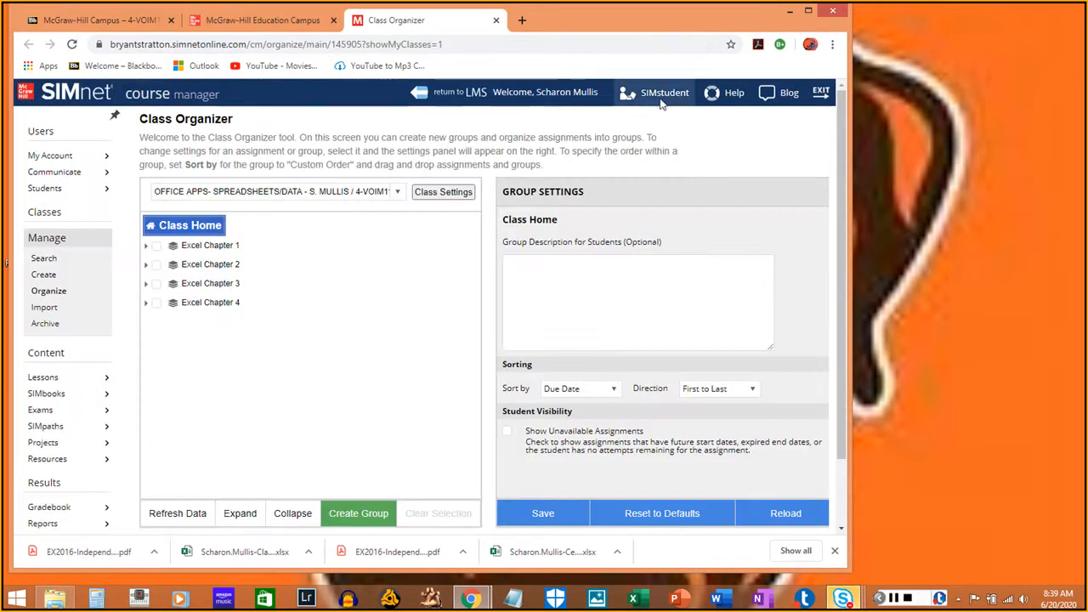
click(661, 97)
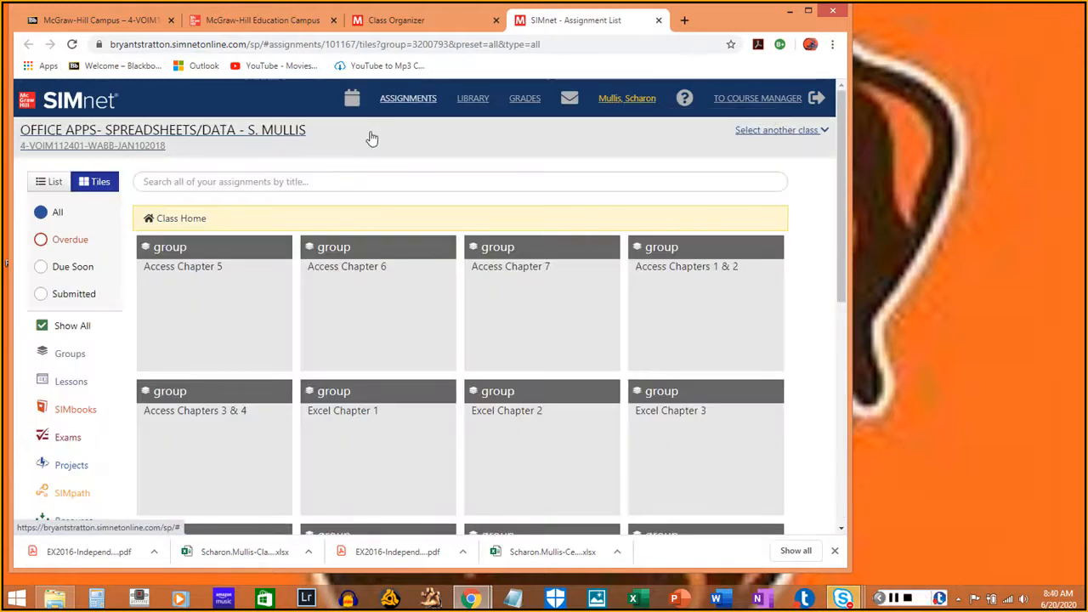
Switch to class 4-VOIM112401-WABB-MAY202020 and open the Ch 4 Guided Project 4-3 assignment in the Excel Chapter 4 group
click(372, 137)
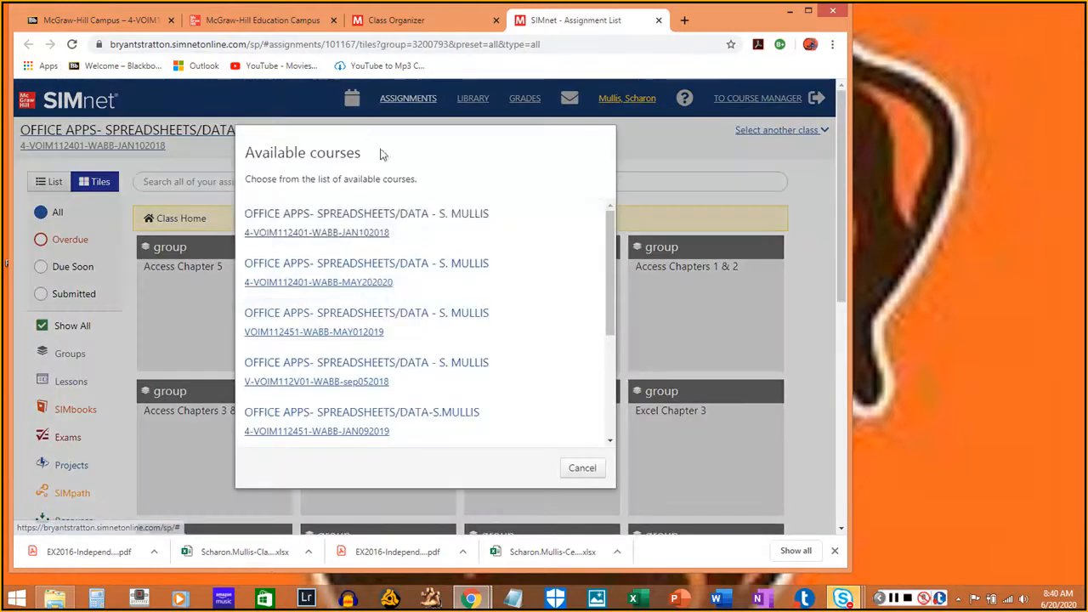
click(446, 274)
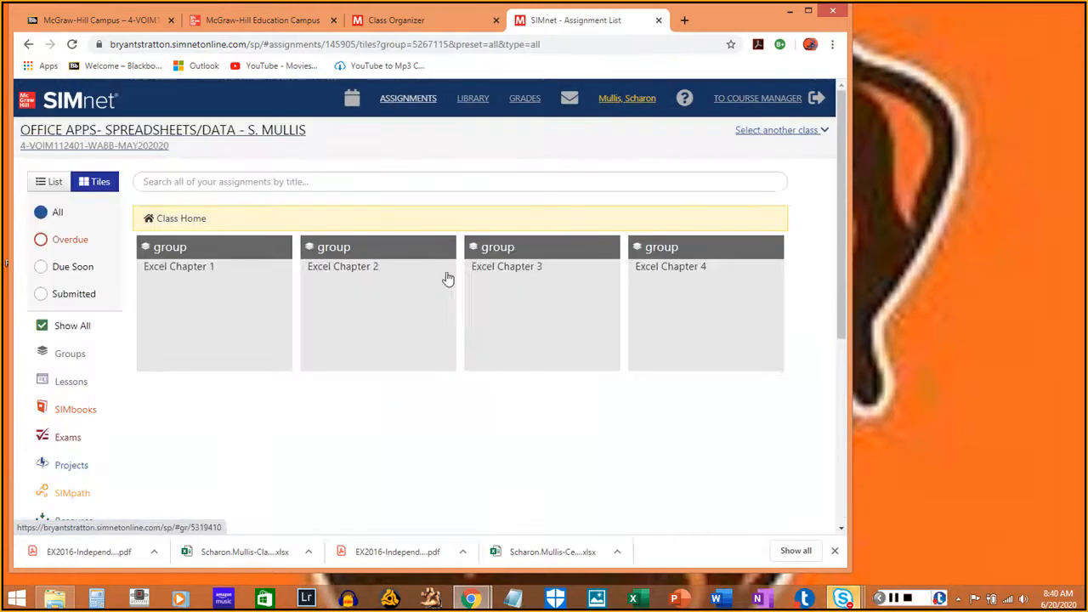
click(704, 332)
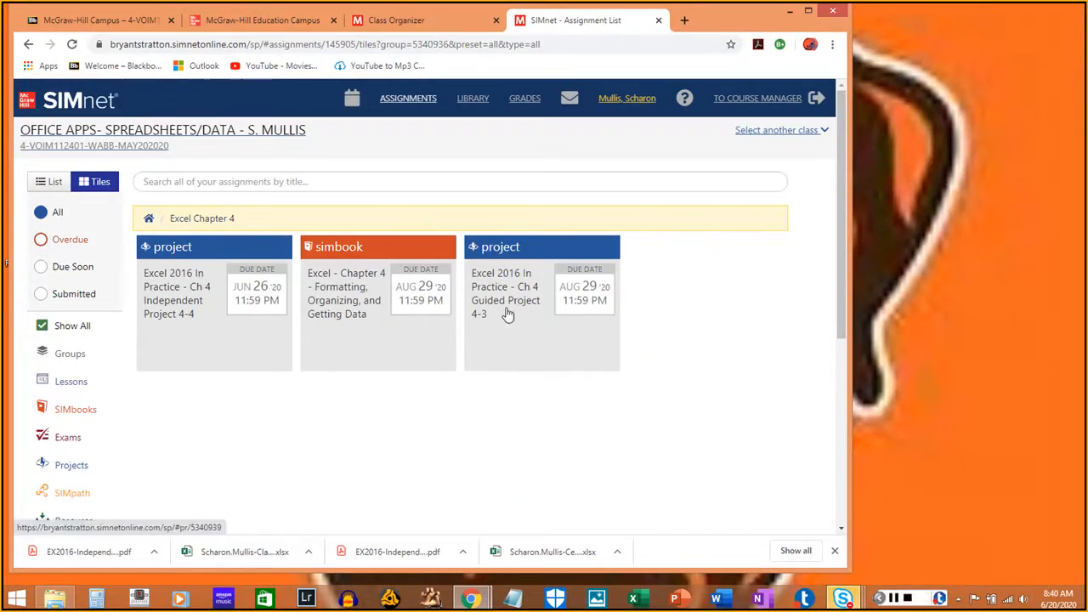
click(517, 338)
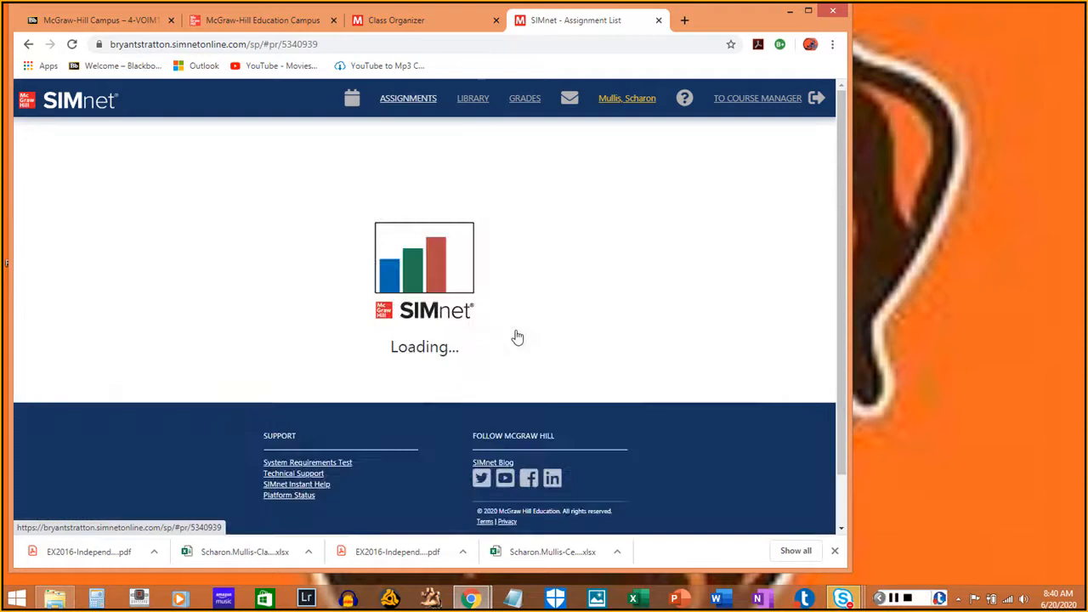
Download the project's required resources, the start file and the Office for Windows (2013 or 2016) instructions
scroll(310, 412, down, 1)
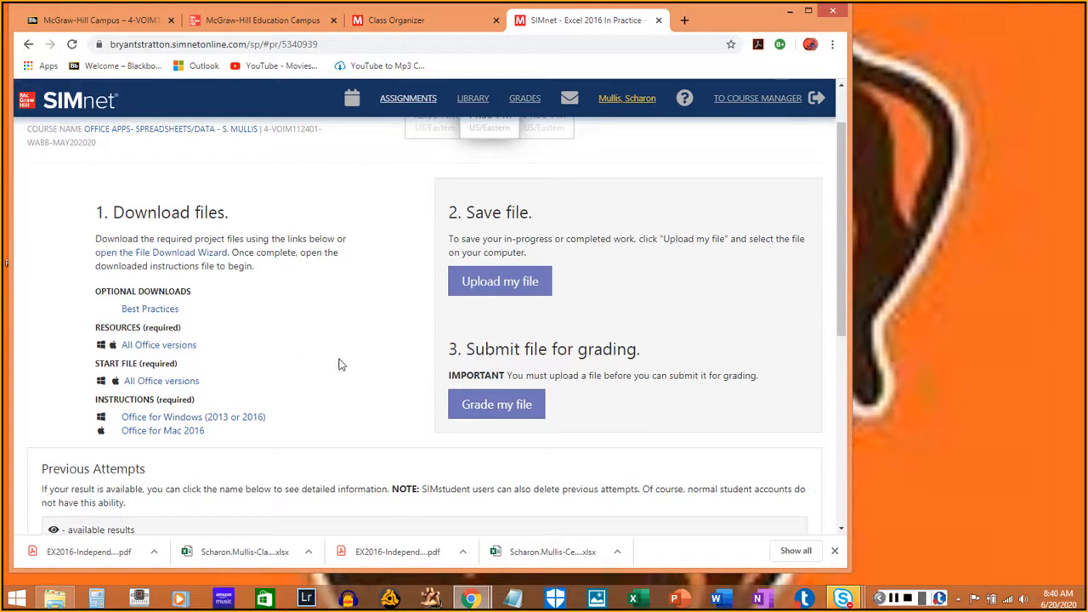
drag(94, 328, 184, 332)
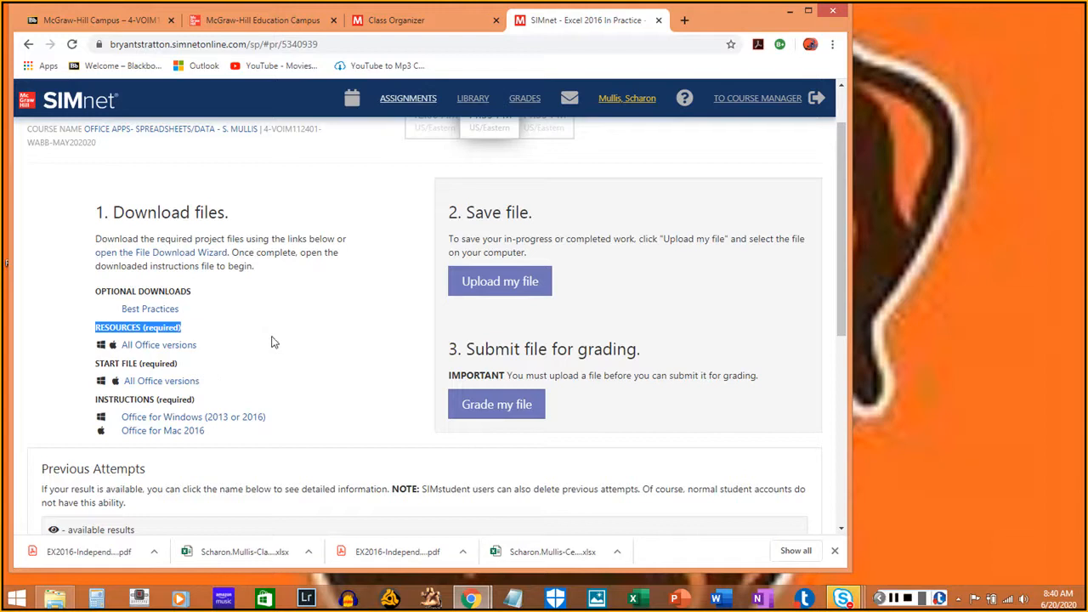
click(169, 345)
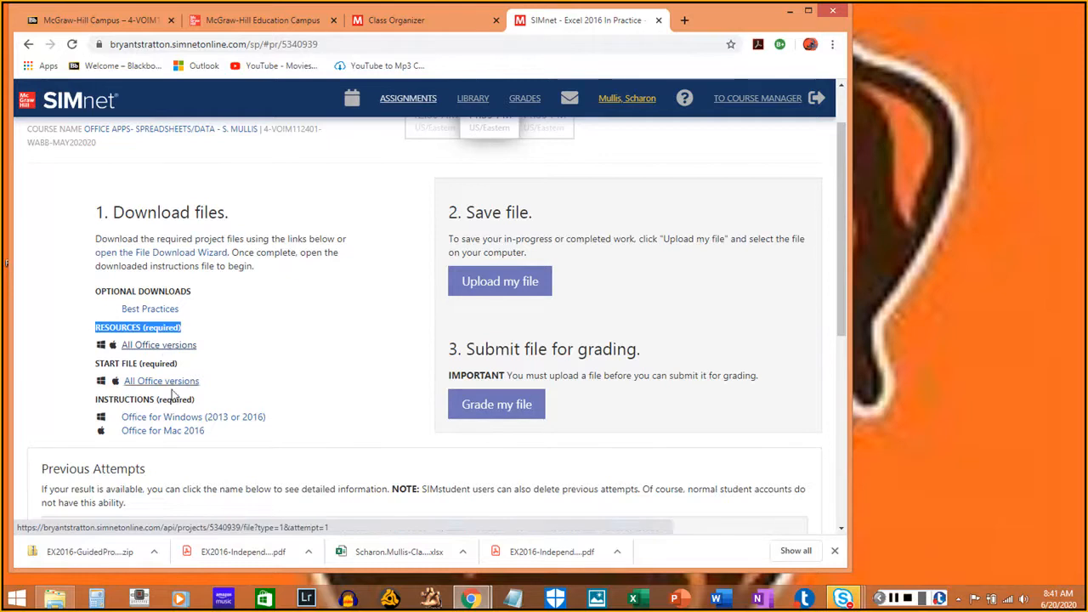
click(106, 364)
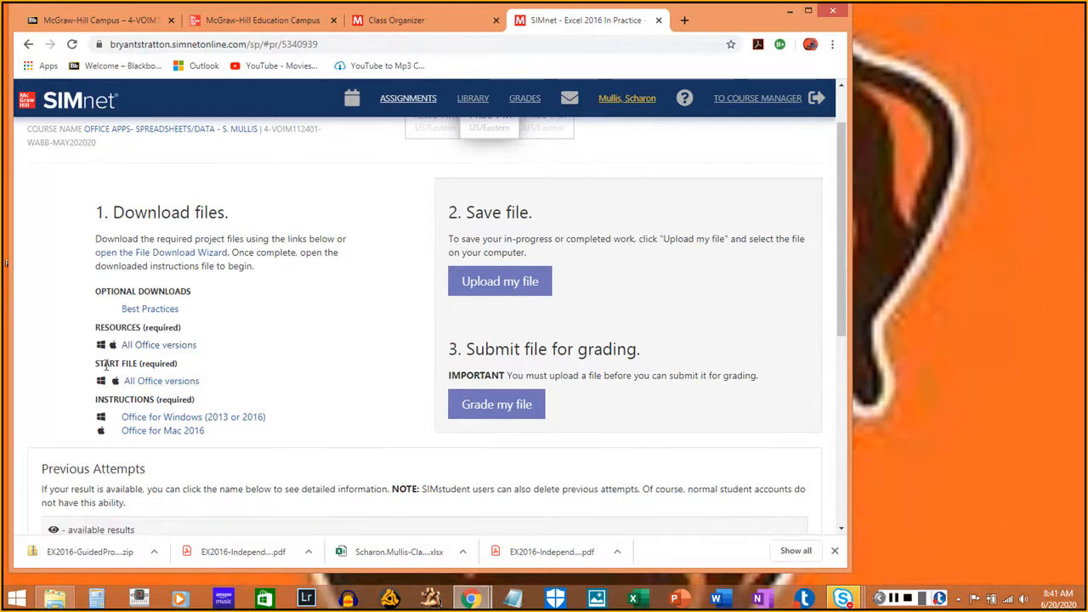
click(173, 384)
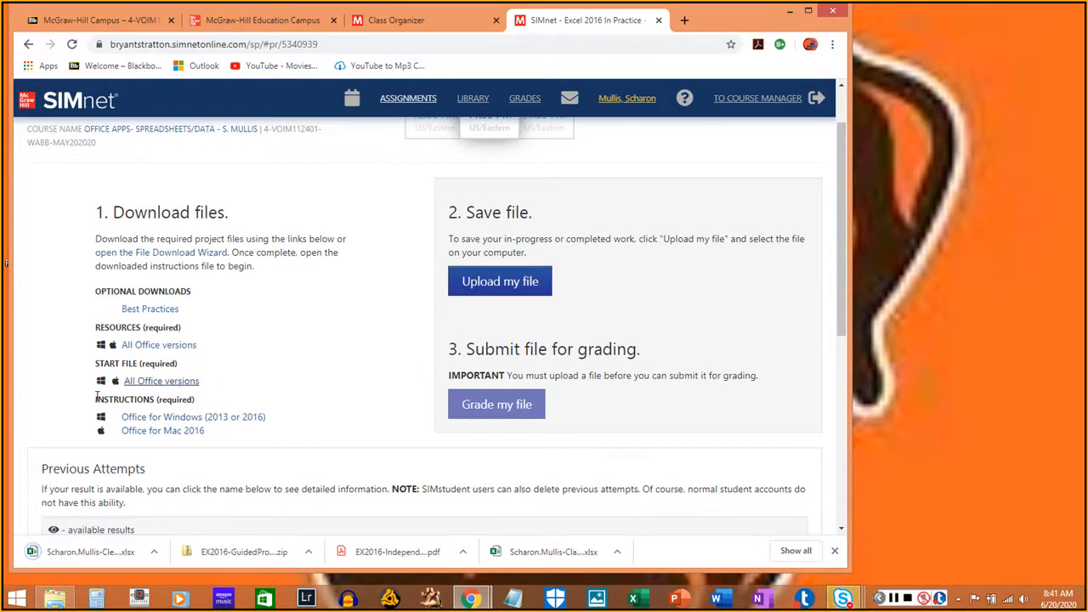
drag(97, 396, 229, 403)
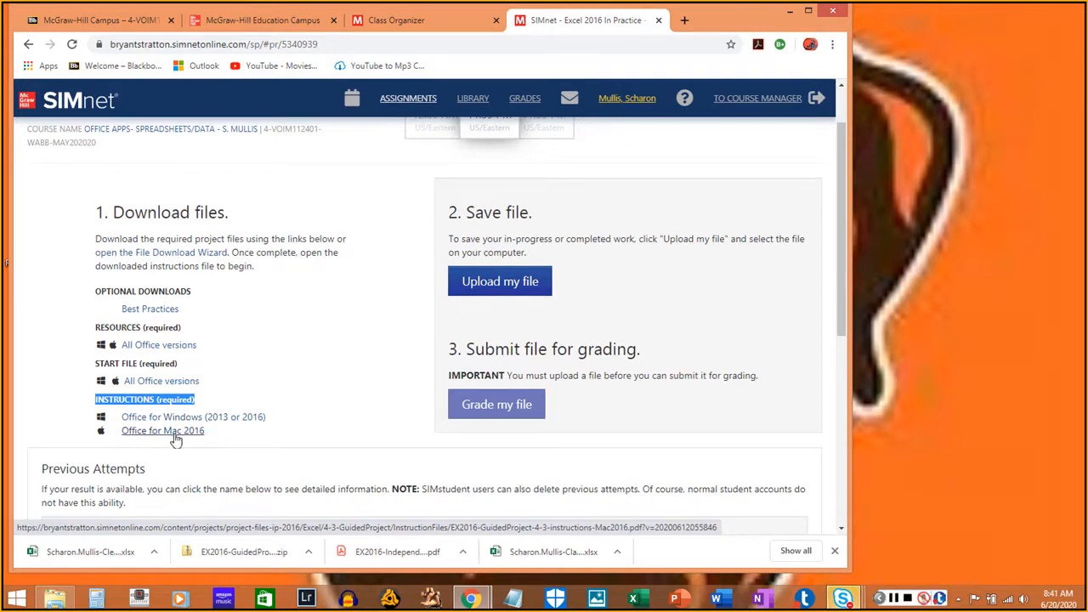
click(231, 418)
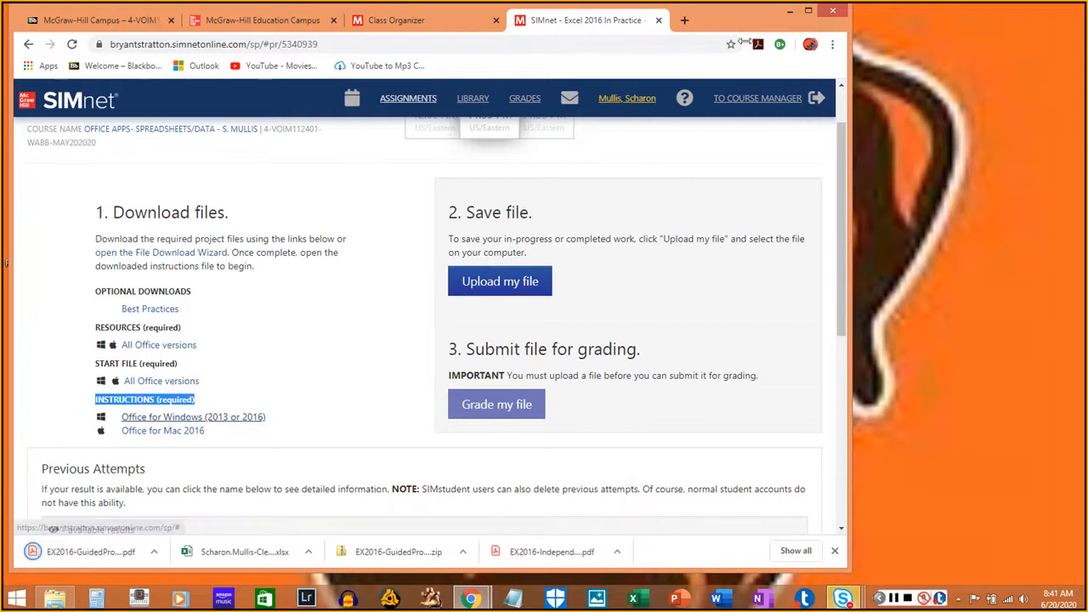
Minimize the browser, switch to File Explorer and open the Downloads folder from This PC
click(788, 11)
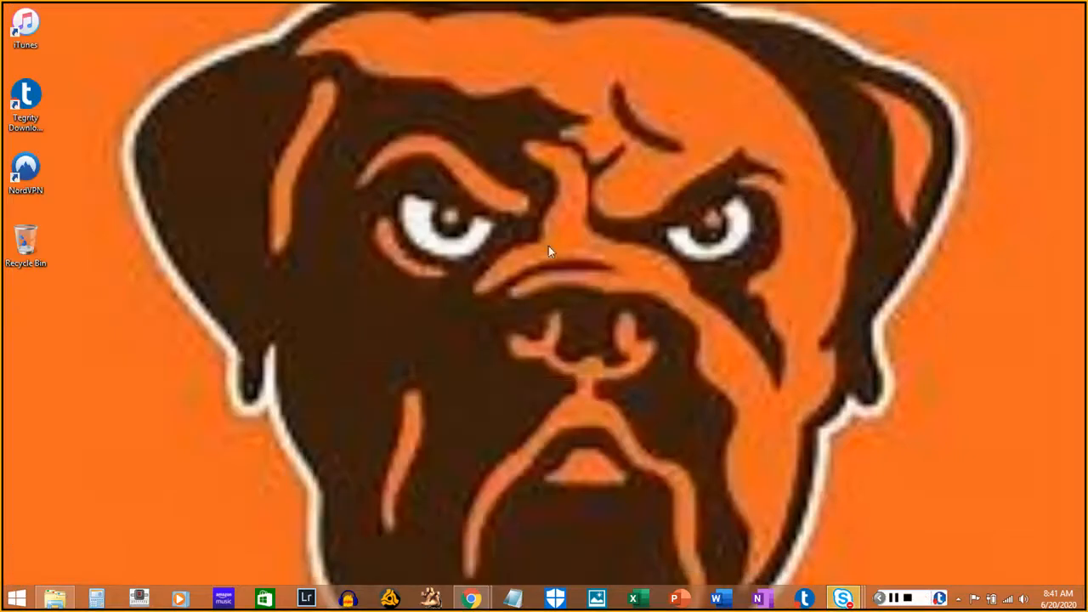
click(54, 598)
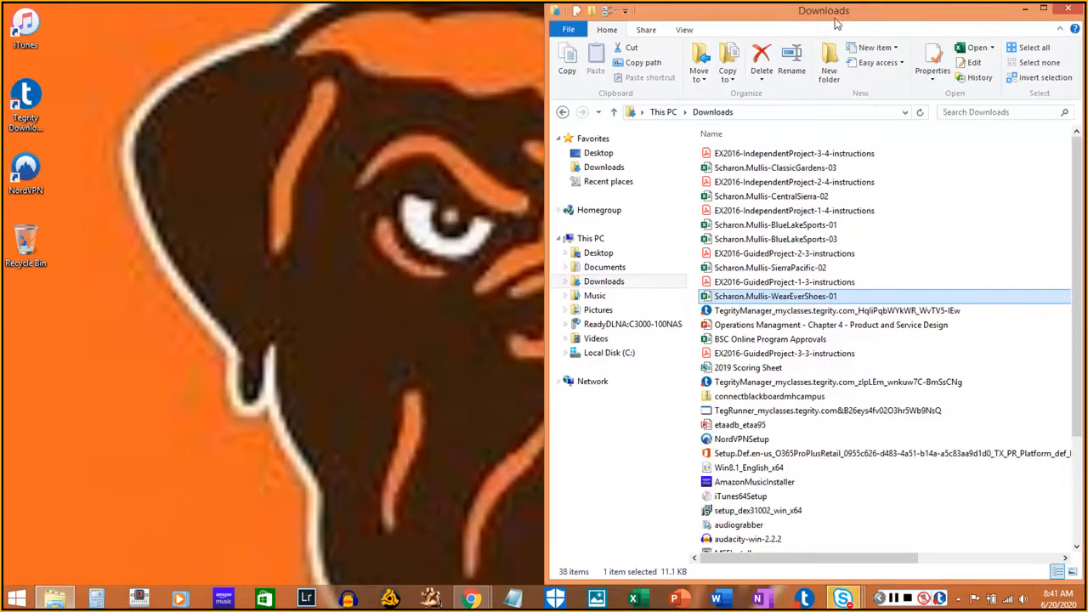
drag(833, 14, 513, 38)
click(144, 263)
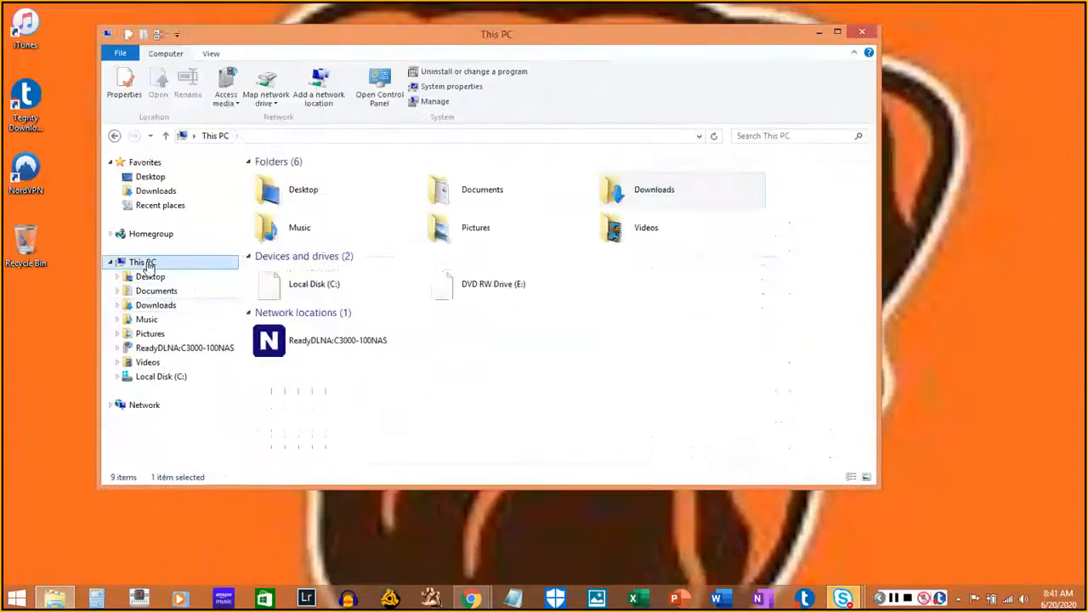
double_click(675, 200)
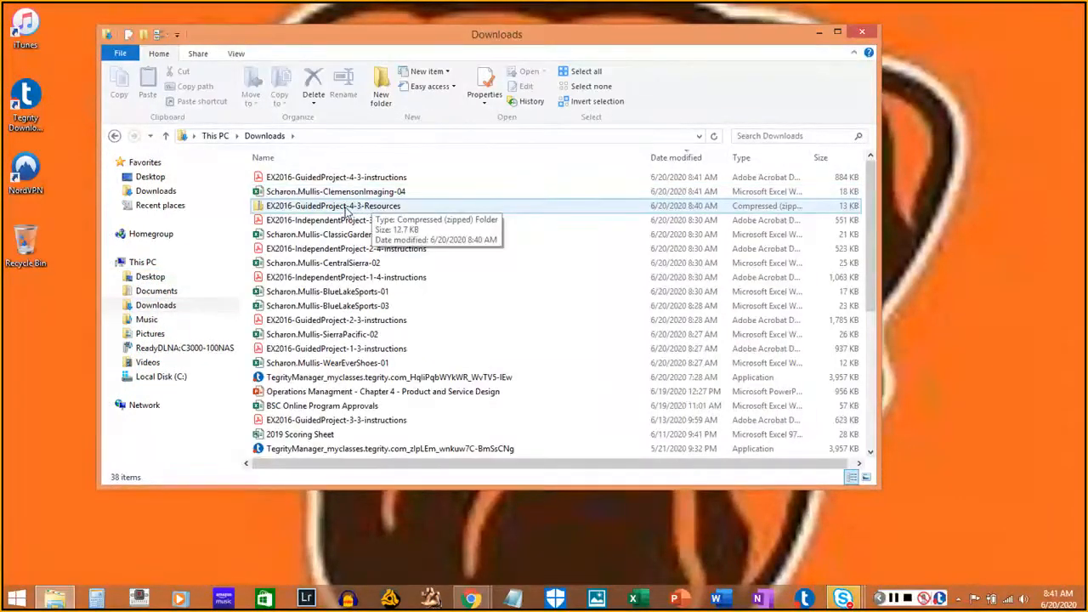
Narrow the Name column and widen the Type column in the Downloads list so full file types are readable
click(350, 208)
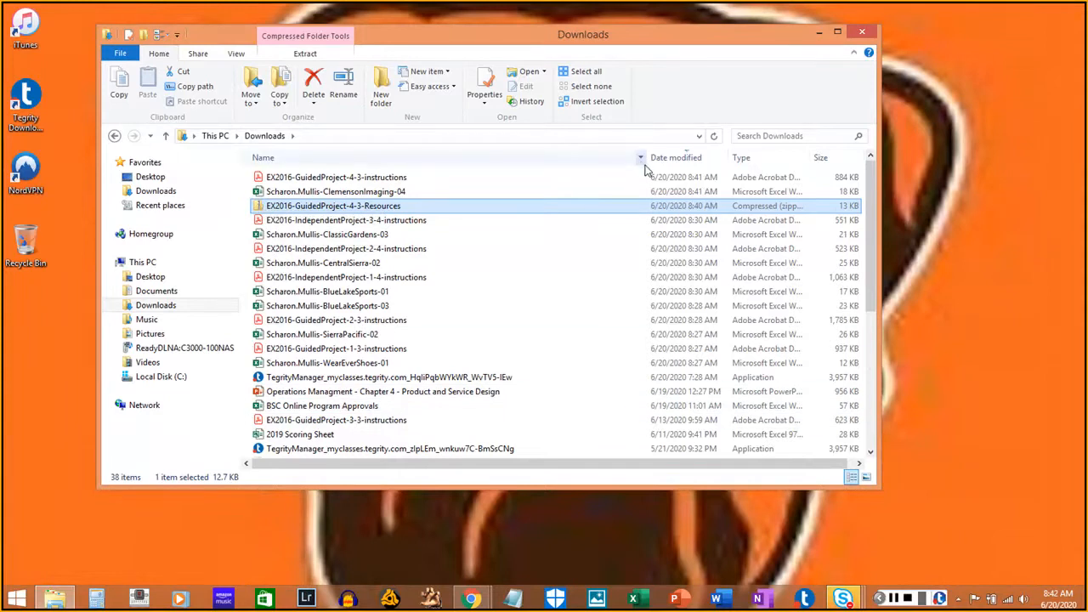
drag(644, 157, 571, 157)
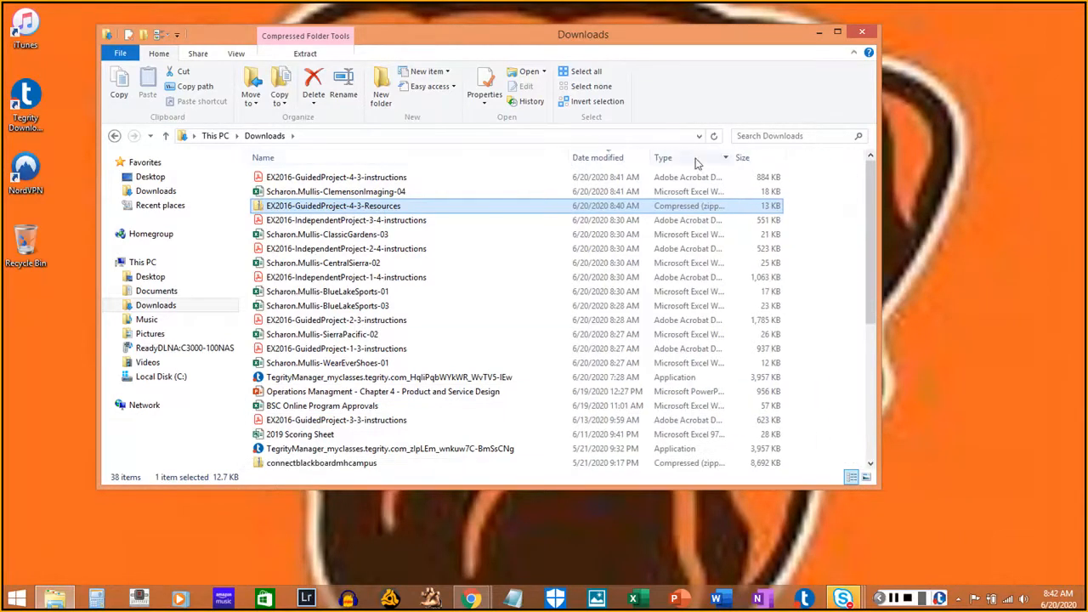
drag(734, 157, 792, 160)
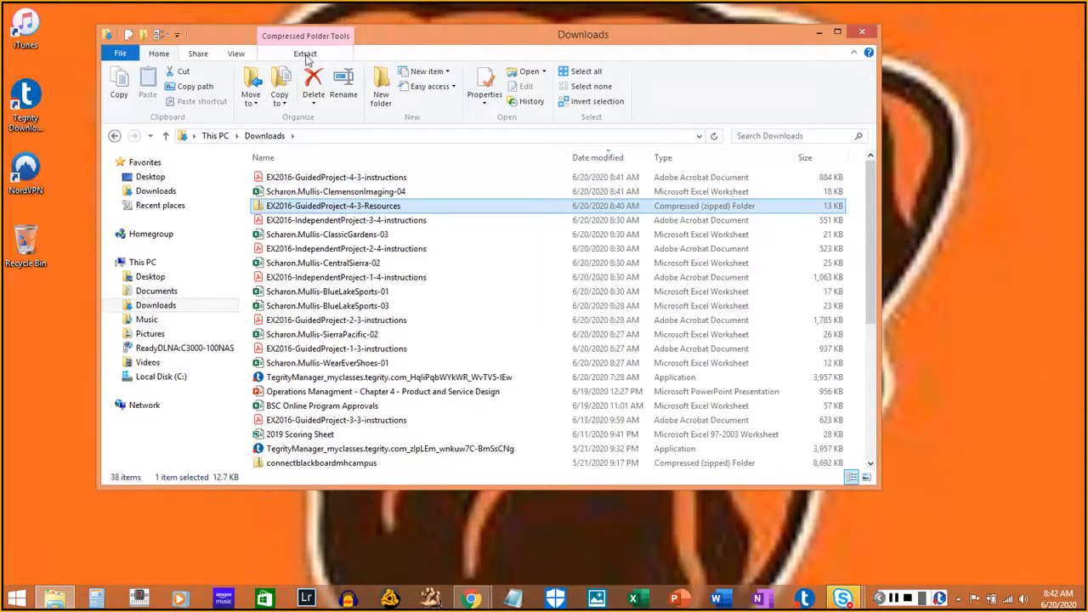
Extract the EX2016-GuidedProject-4-3-Resources zipped folder with the destination set to C:\Users\User1\Downloads\
click(342, 179)
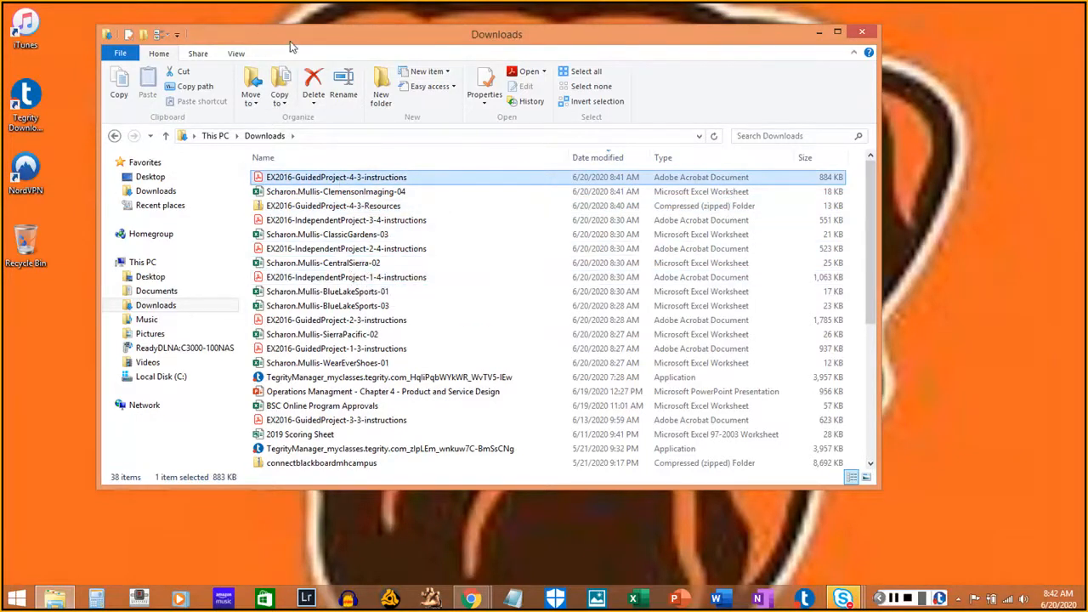
click(345, 207)
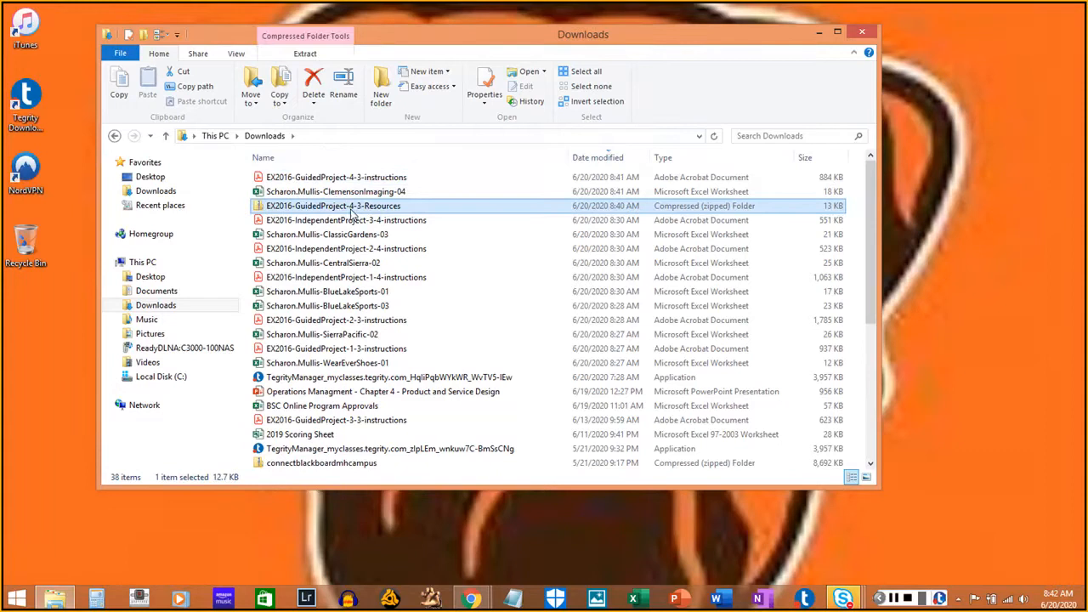
click(303, 54)
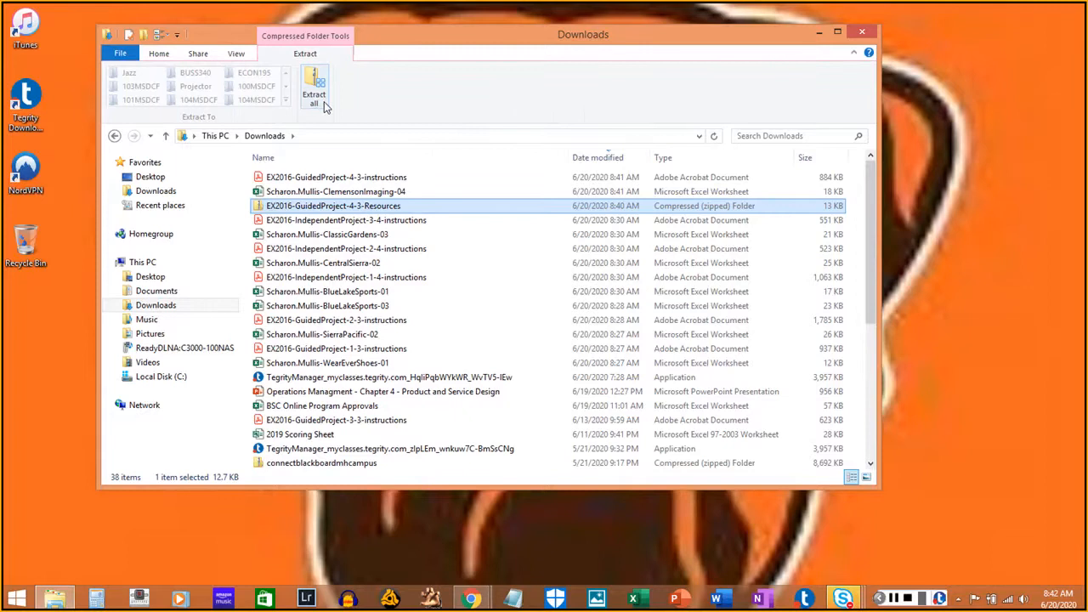
click(314, 88)
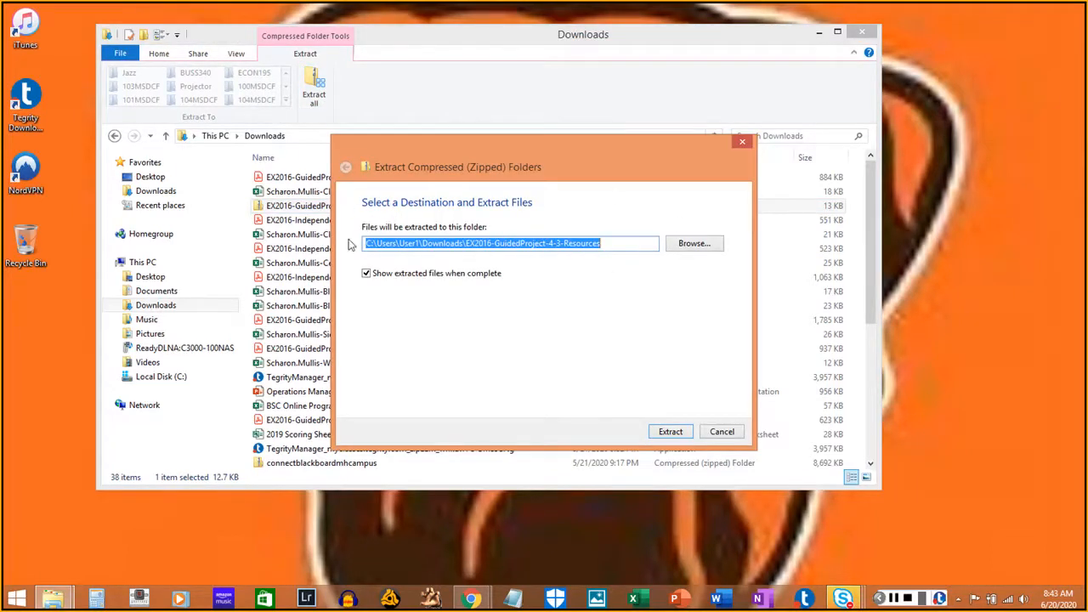
click(625, 243)
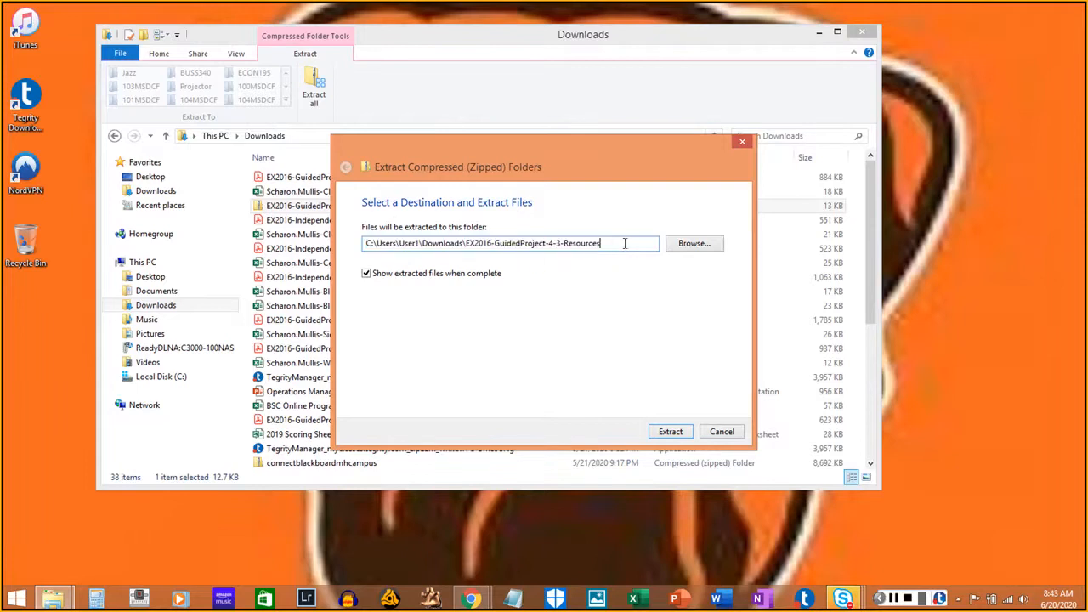
key(BackSpace)
key(BackSpace)
key(BackSpace)
key(BackSpace)
key(BackSpace)
key(BackSpace)
key(BackSpace)
key(BackSpace)
key(BackSpace)
key(BackSpace)
key(BackSpace)
key(BackSpace)
key(BackSpace)
key(BackSpace)
key(BackSpace)
key(BackSpace)
key(BackSpace)
key(BackSpace)
key(BackSpace)
key(BackSpace)
key(BackSpace)
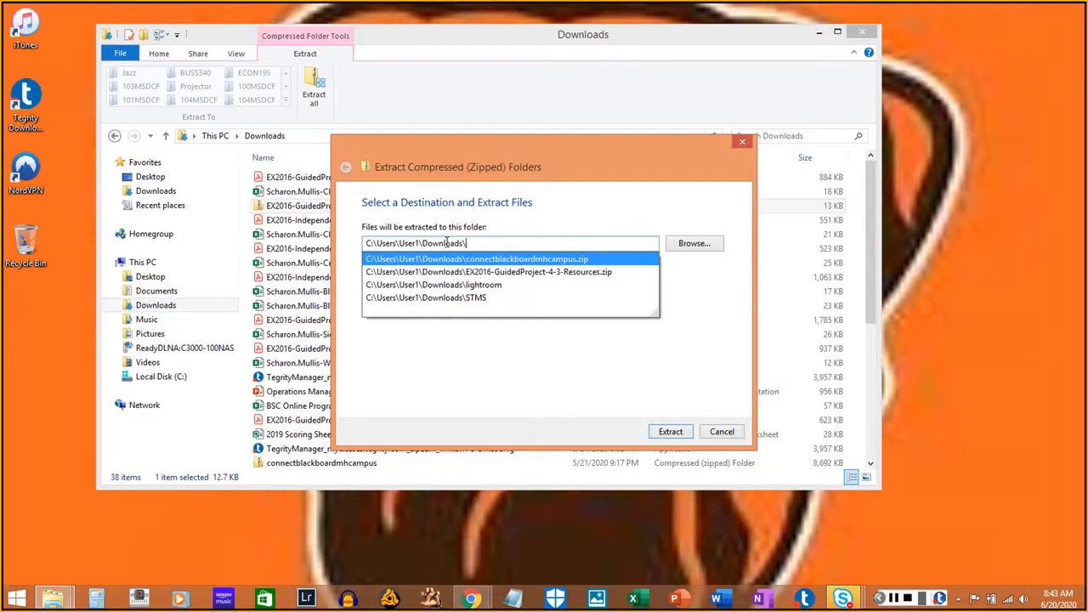
click(709, 316)
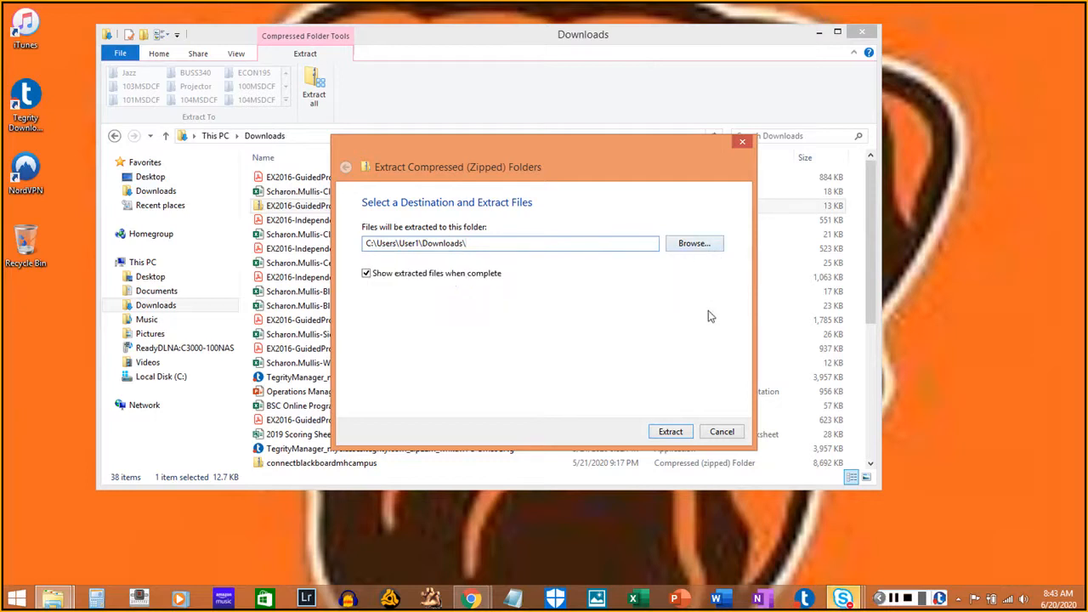
click(679, 433)
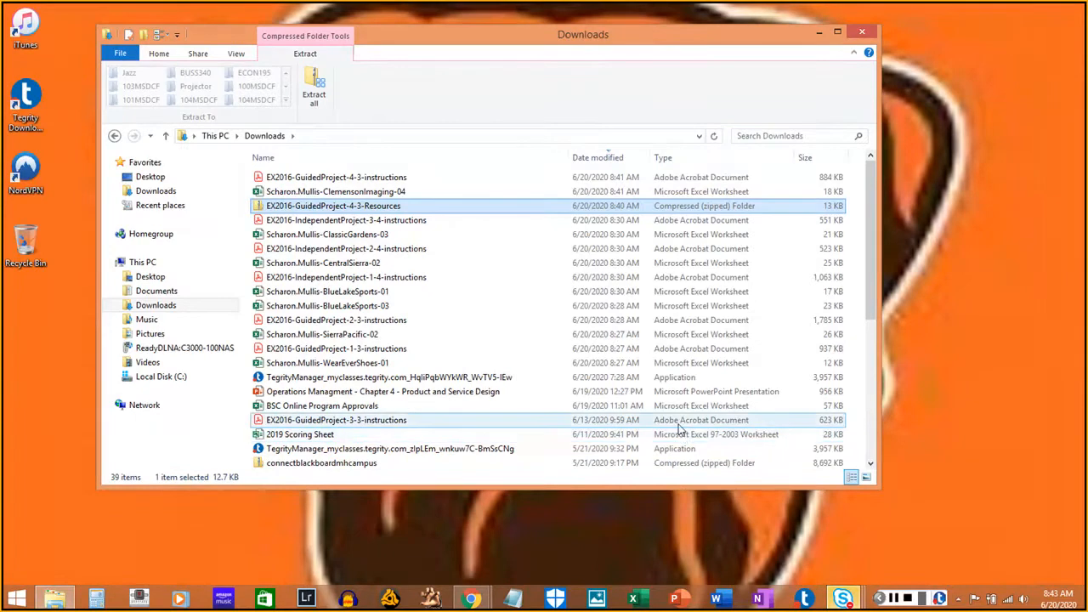
Sort the Downloads list by name to locate the extracted EX2016-GuidedProject-4-3-Resources folder
click(444, 193)
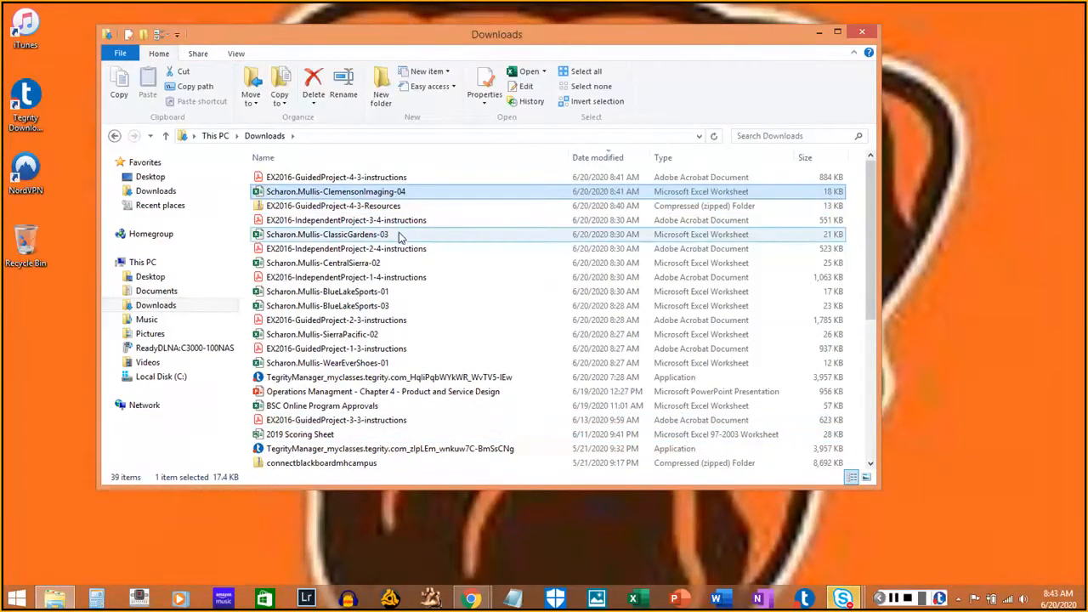
click(584, 157)
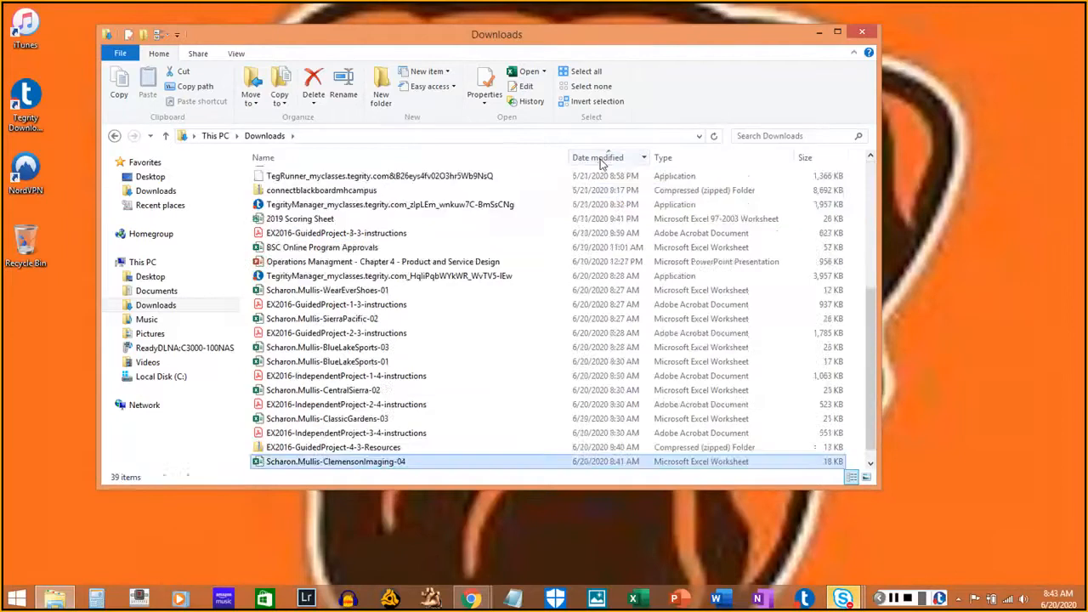
click(595, 158)
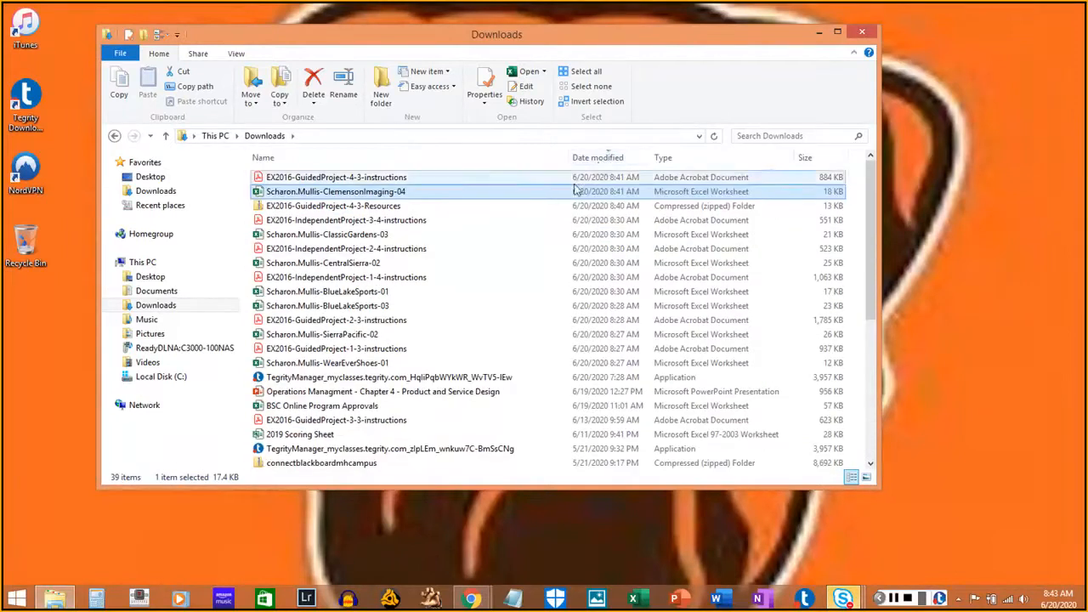
click(410, 221)
scroll(414, 246, down, 6)
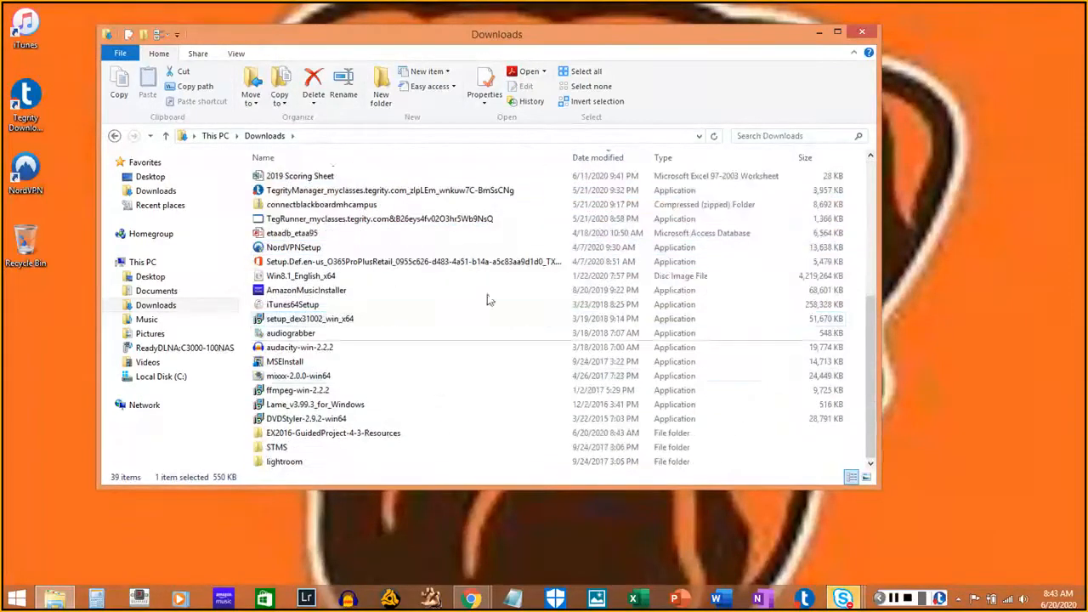
click(439, 162)
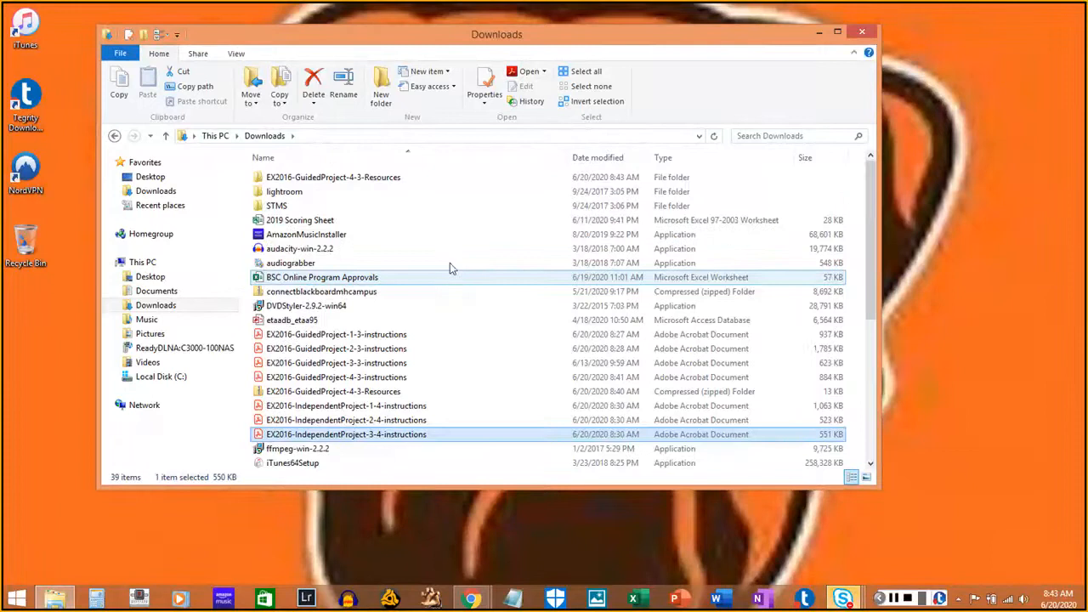
Compare the extracted EX2016-GuidedProject-4-3-Resources folder with the zipped original, with the Downloads list sorted by date modified and by name
click(360, 182)
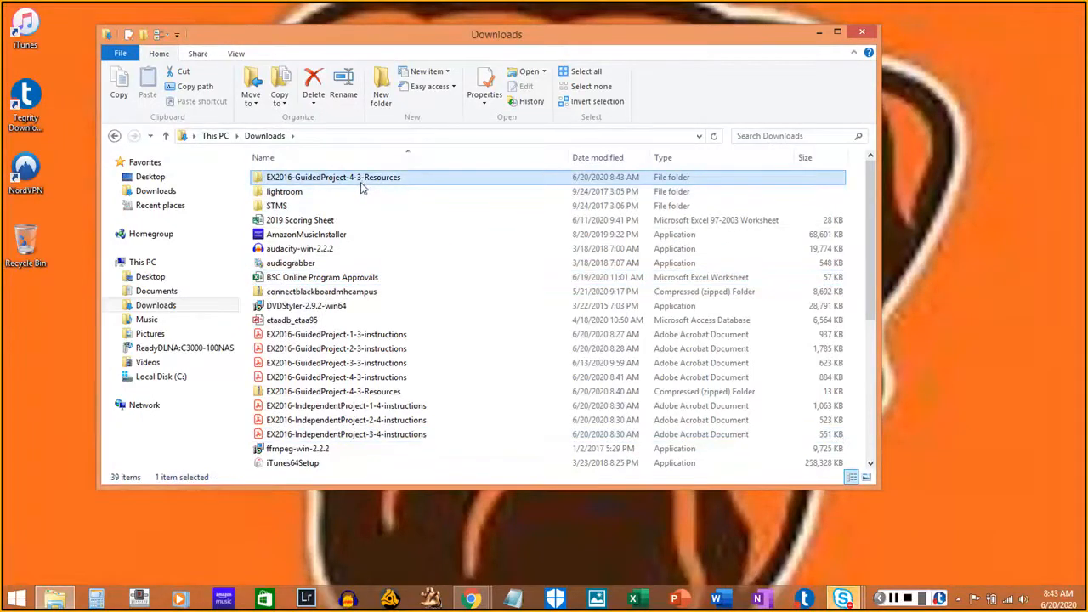
click(599, 159)
scroll(459, 278, up, 6)
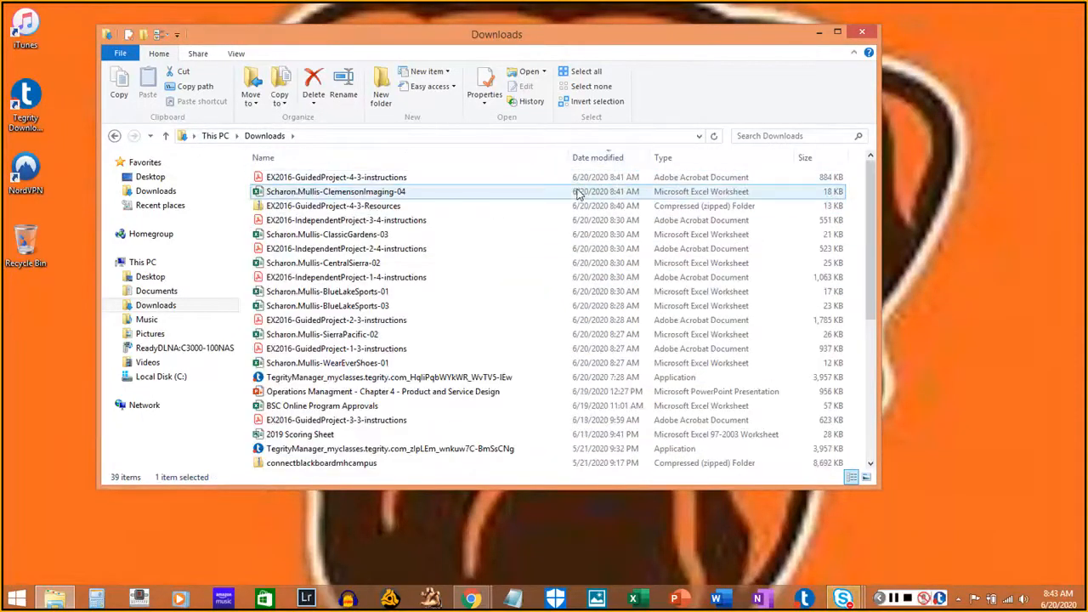
click(425, 208)
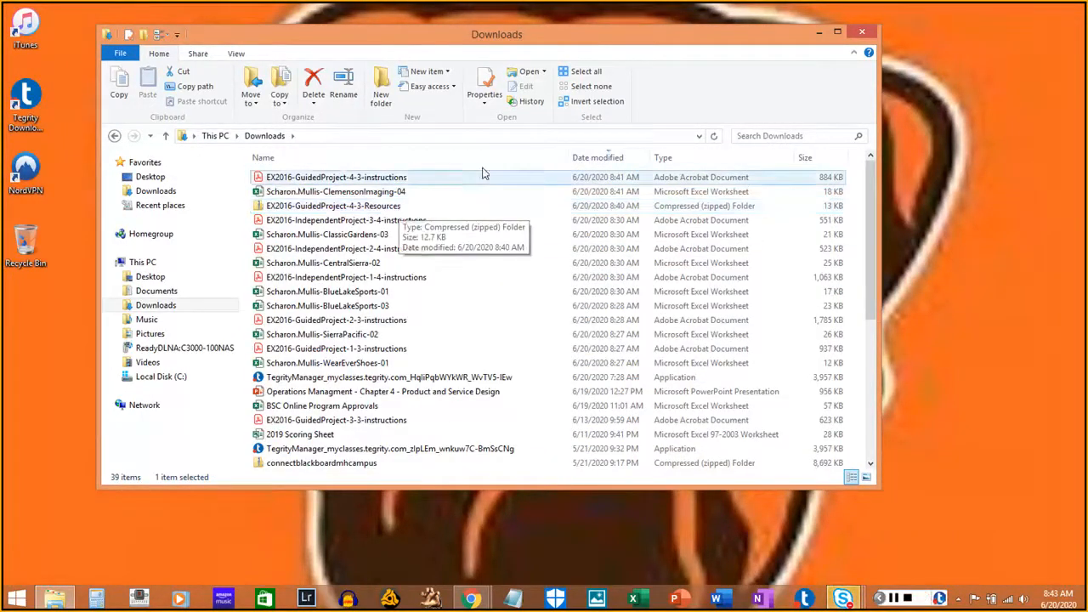
click(402, 159)
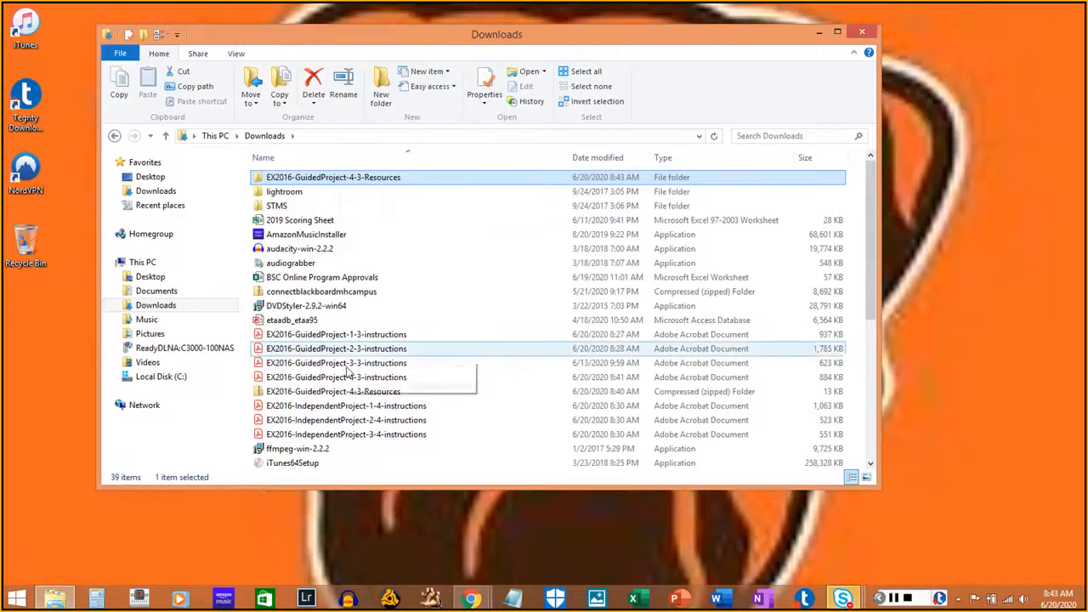
ctrl+click(357, 392)
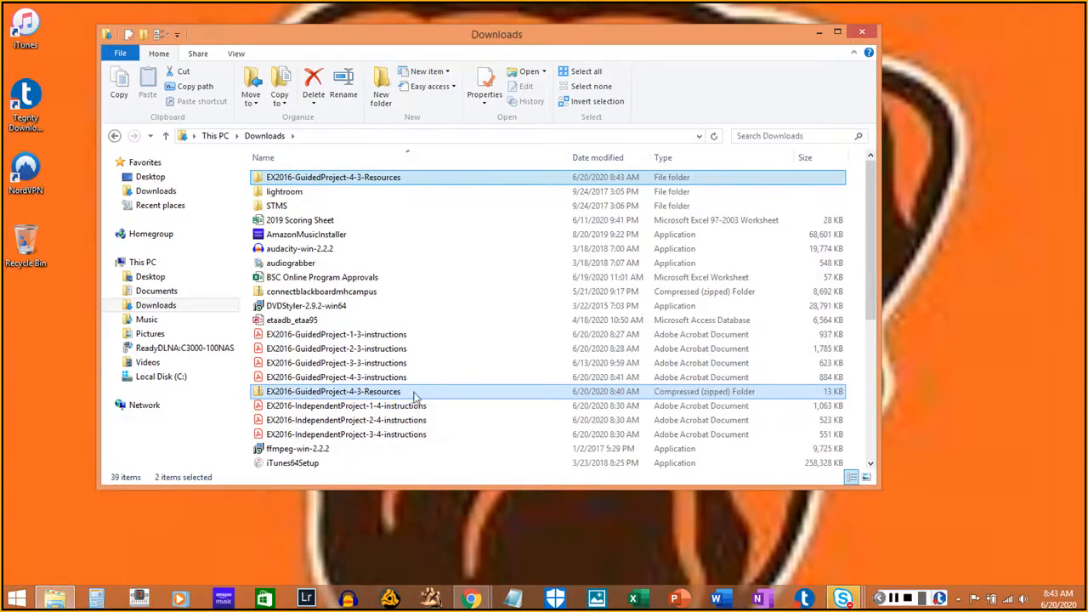
click(368, 394)
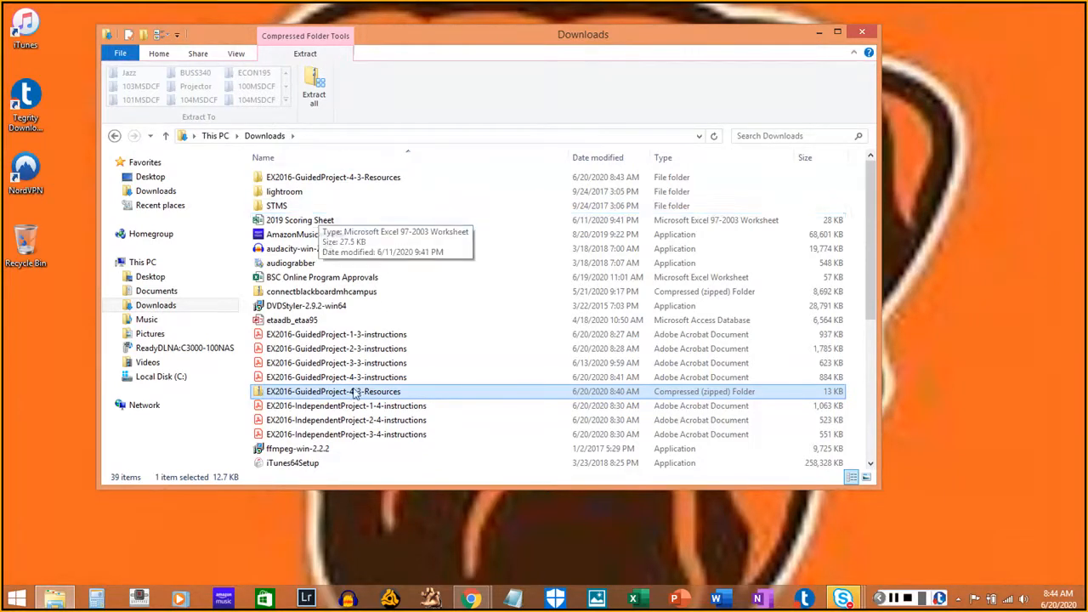
click(292, 182)
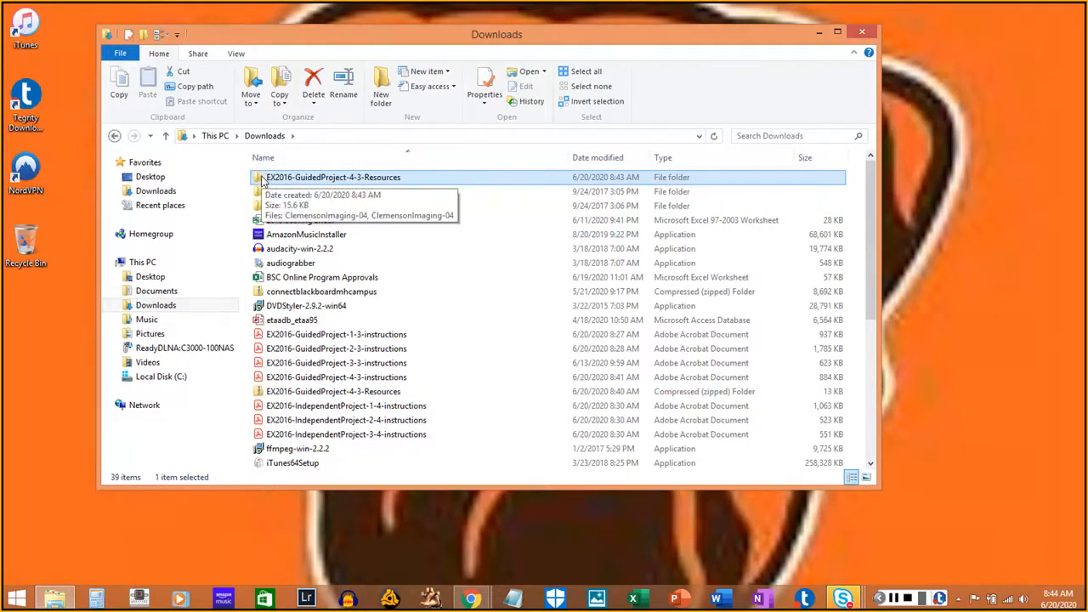
Open the extracted EX2016-GuidedProject-4-3-Resources folder, check its Excel and Word resource files, and return to the Downloads folder
double_click(265, 180)
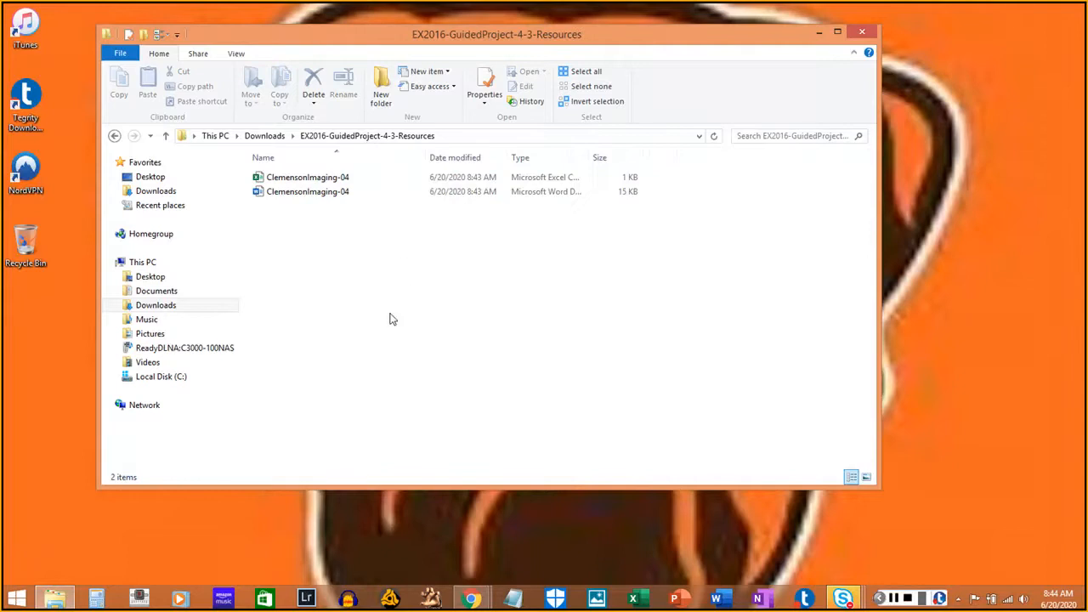
click(332, 191)
click(331, 180)
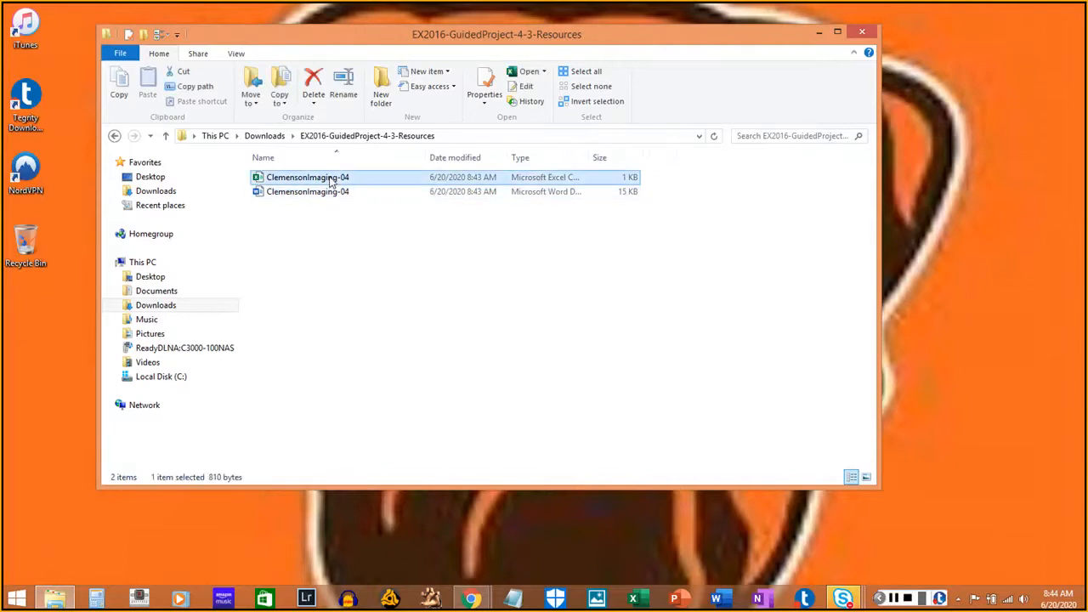
click(328, 192)
click(327, 179)
click(274, 138)
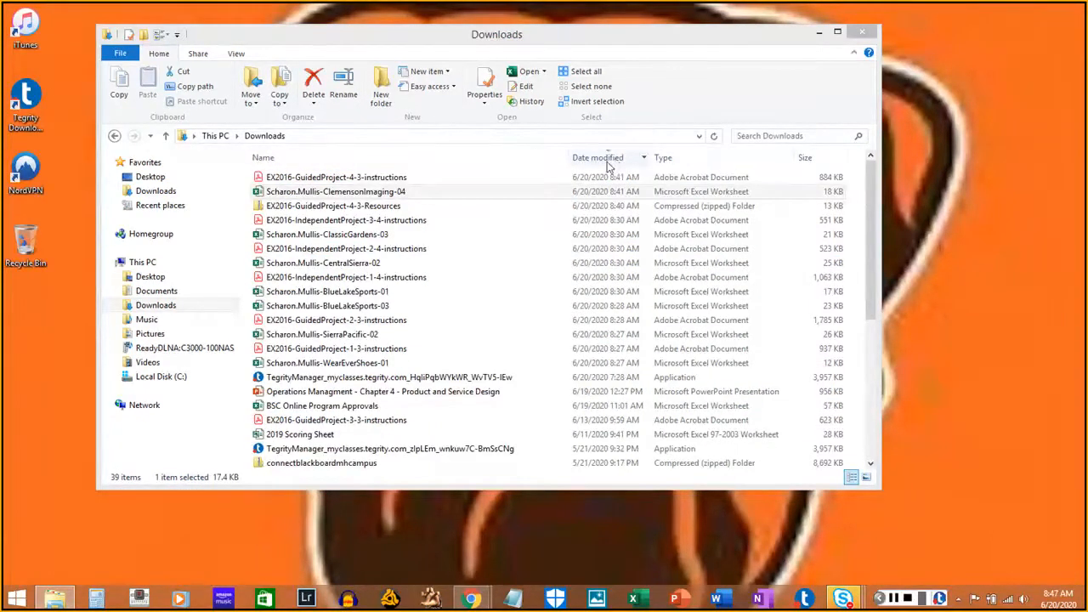
Open the EX2016-GuidedProject-4-3-instructions PDF, collapse the tools pane and widen the window for the page, with the Highlight tool selected
double_click(366, 178)
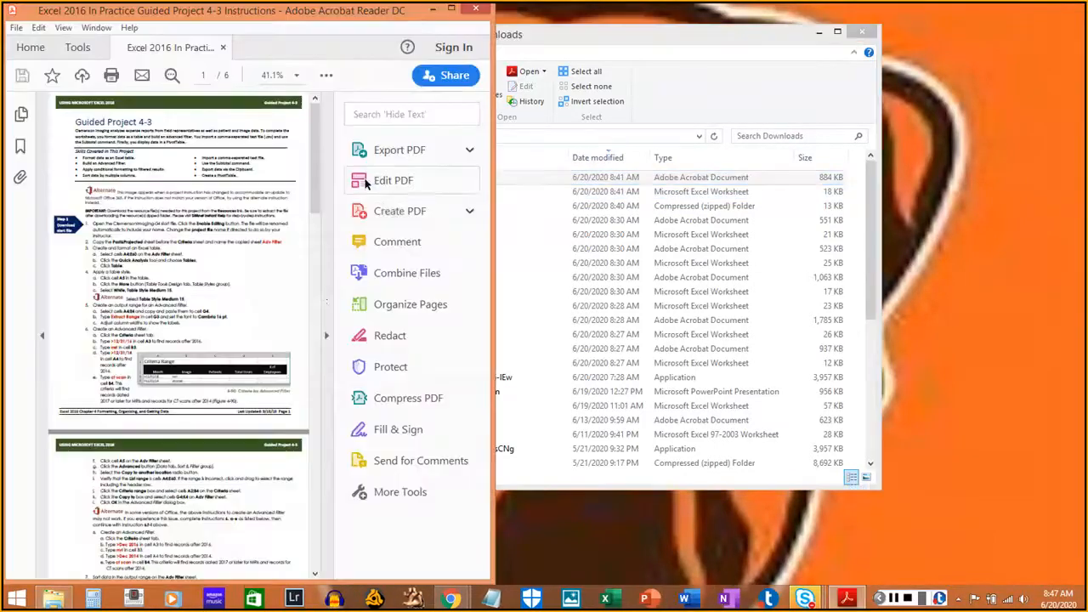
click(332, 372)
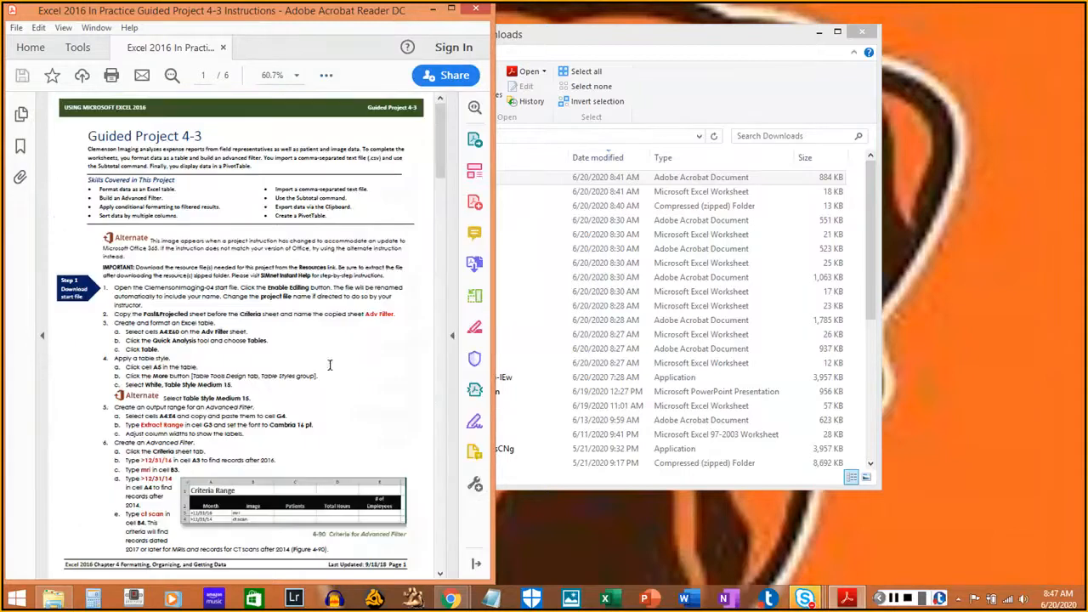
click(326, 76)
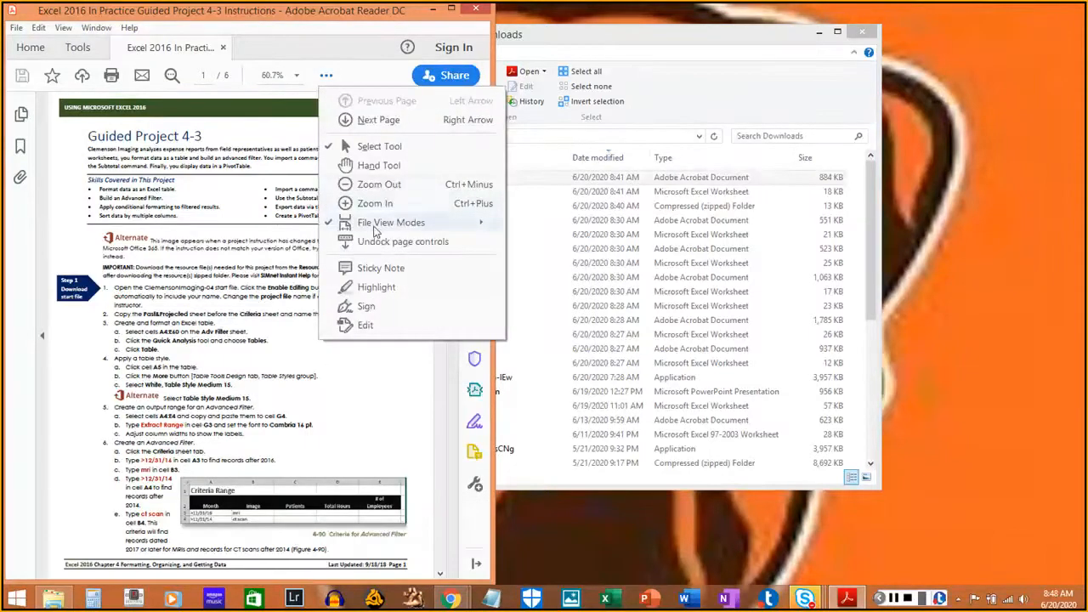
click(384, 288)
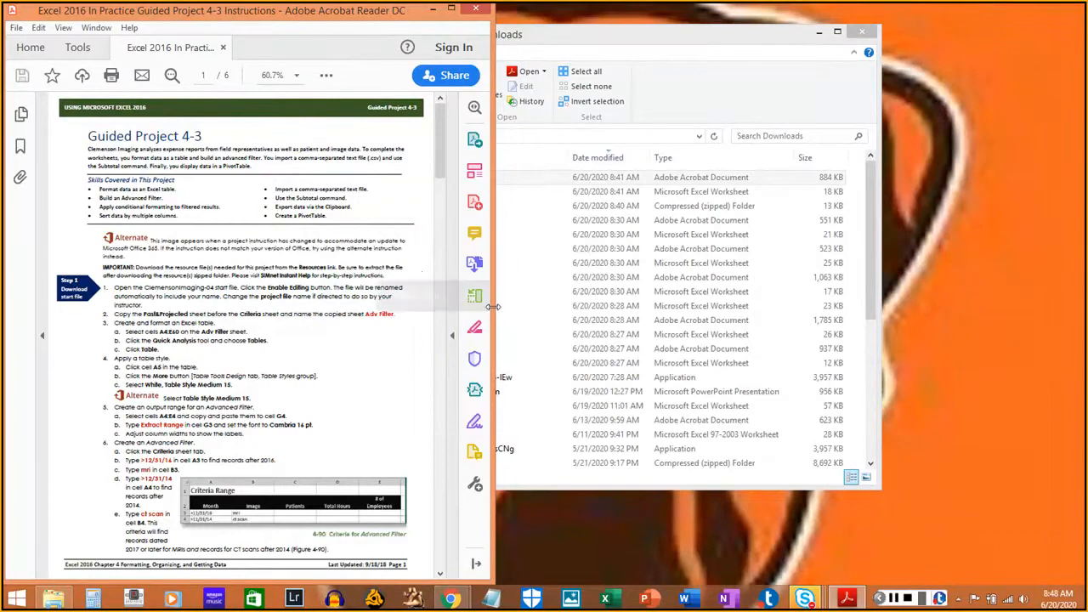
drag(494, 339, 516, 340)
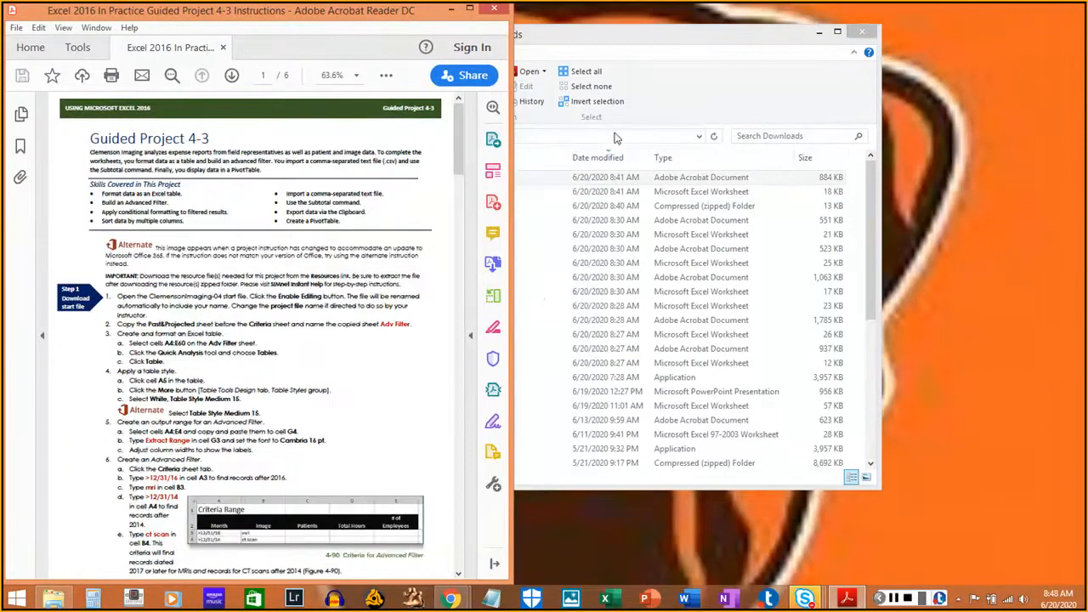
Open the downloaded ClemensonImaging-04 workbook and arrange its window beside the instructions PDF, with the Downloads window minimized
click(684, 59)
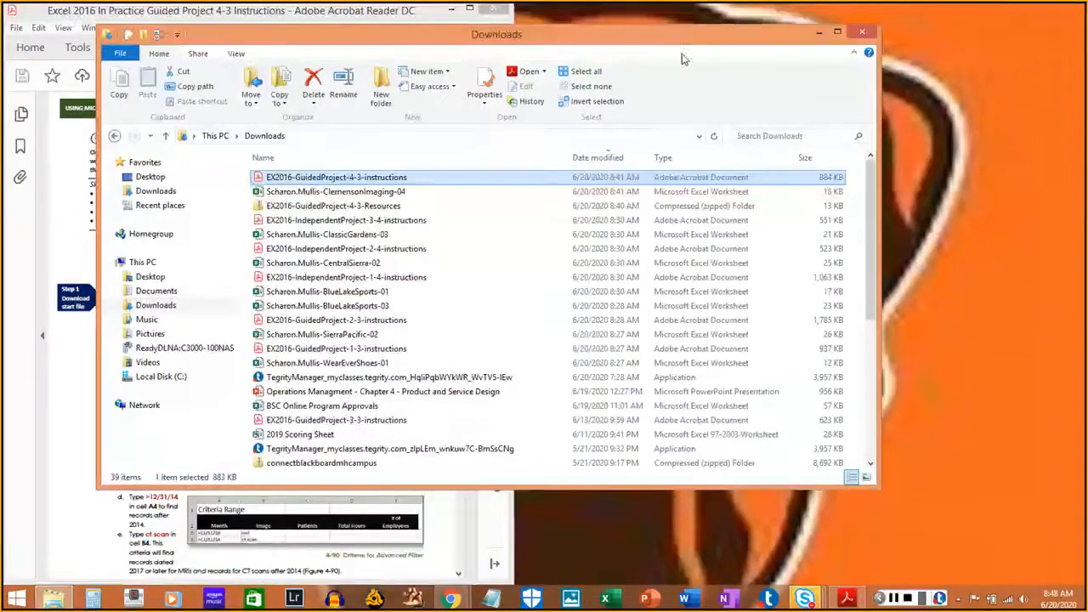
double_click(399, 191)
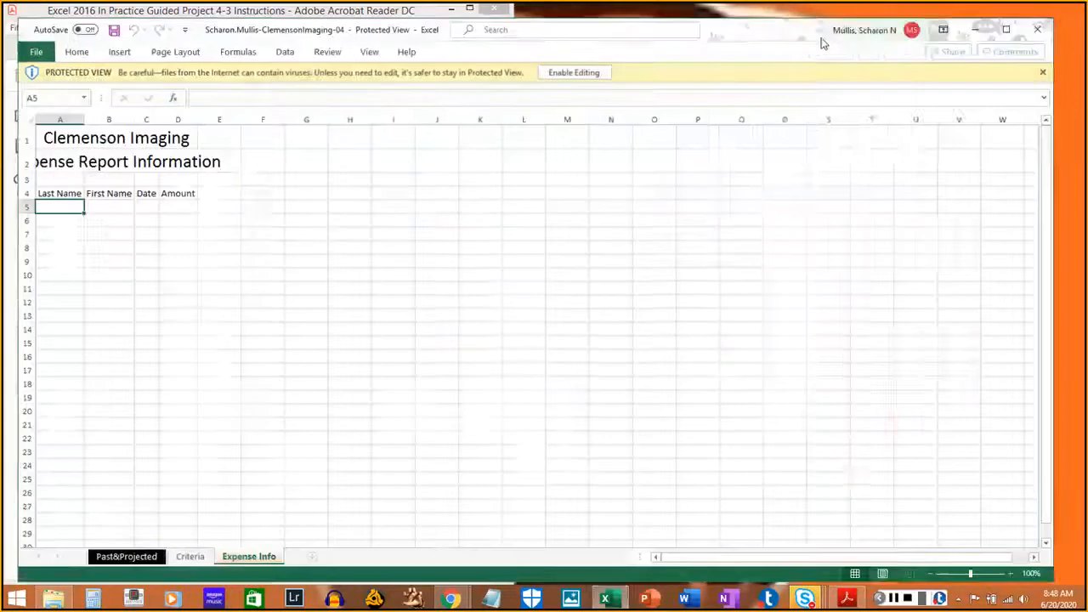
click(824, 36)
click(774, 36)
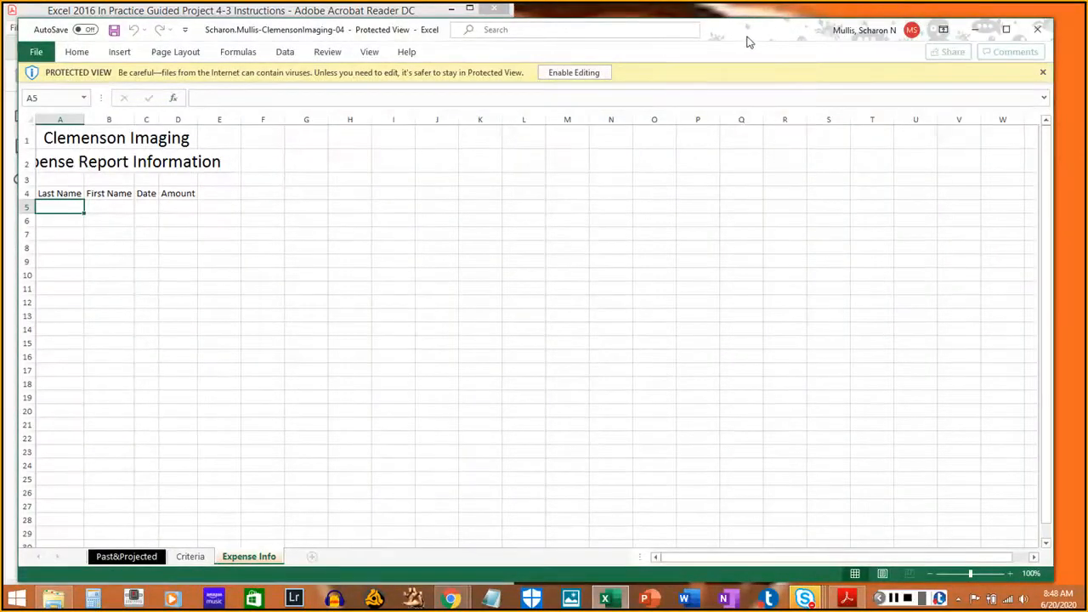
drag(748, 40, 784, 46)
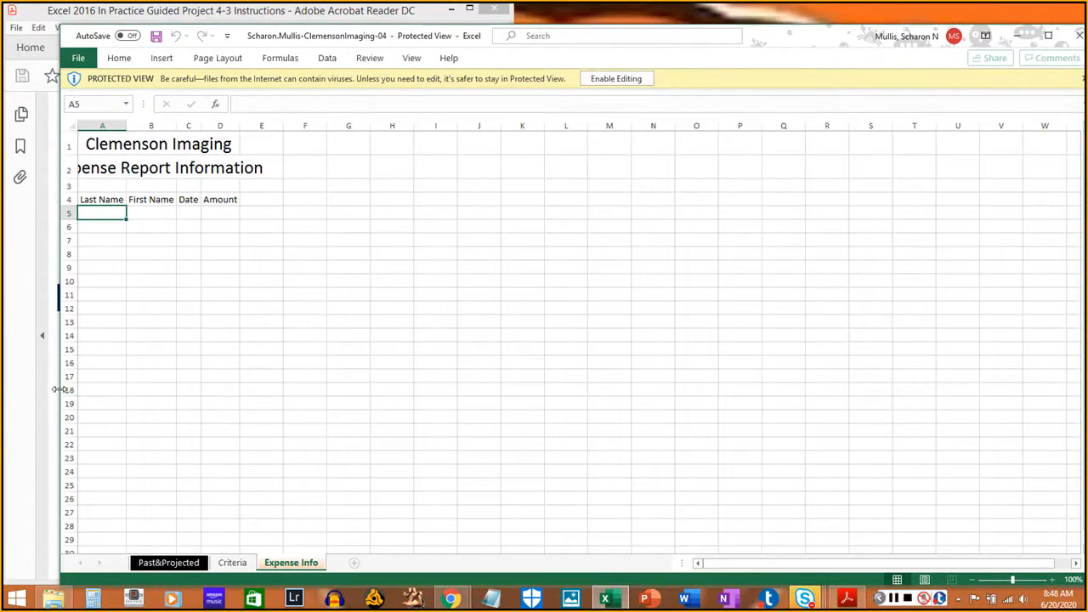
drag(58, 389, 452, 391)
drag(695, 24, 695, 1)
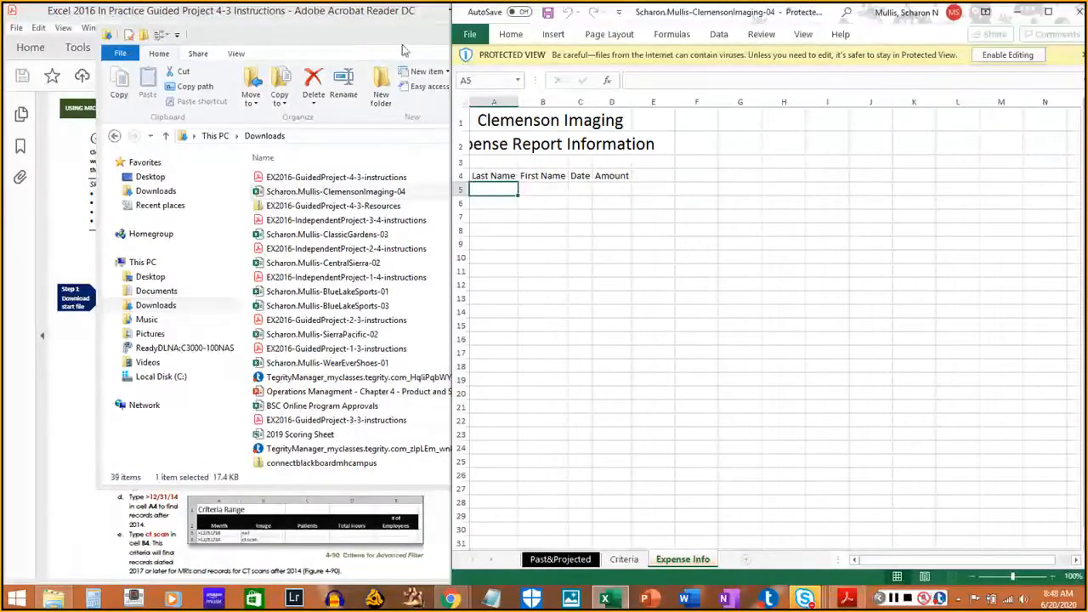
click(316, 44)
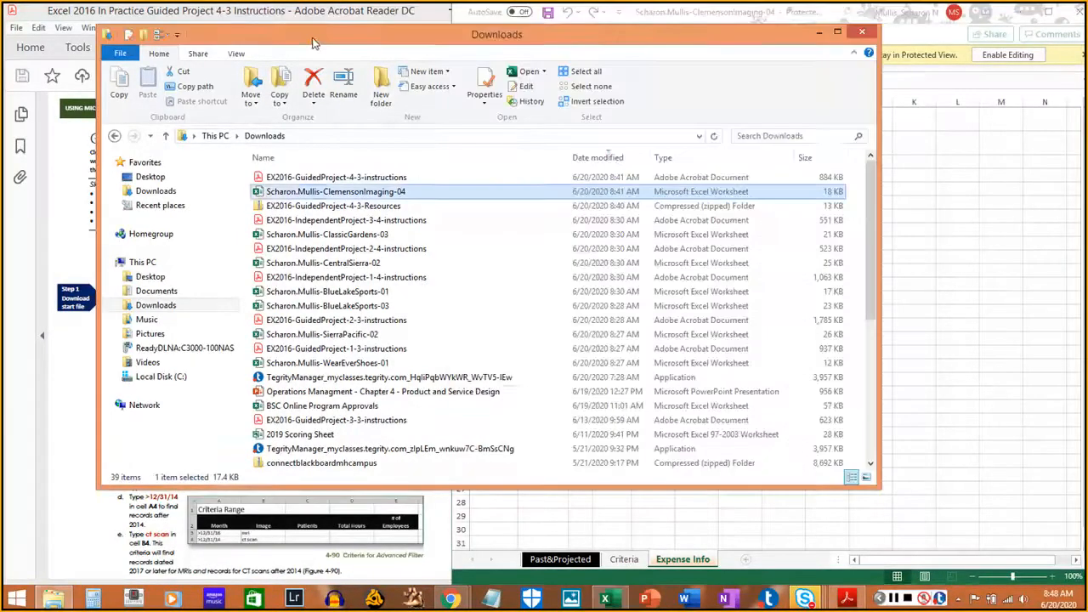
click(817, 32)
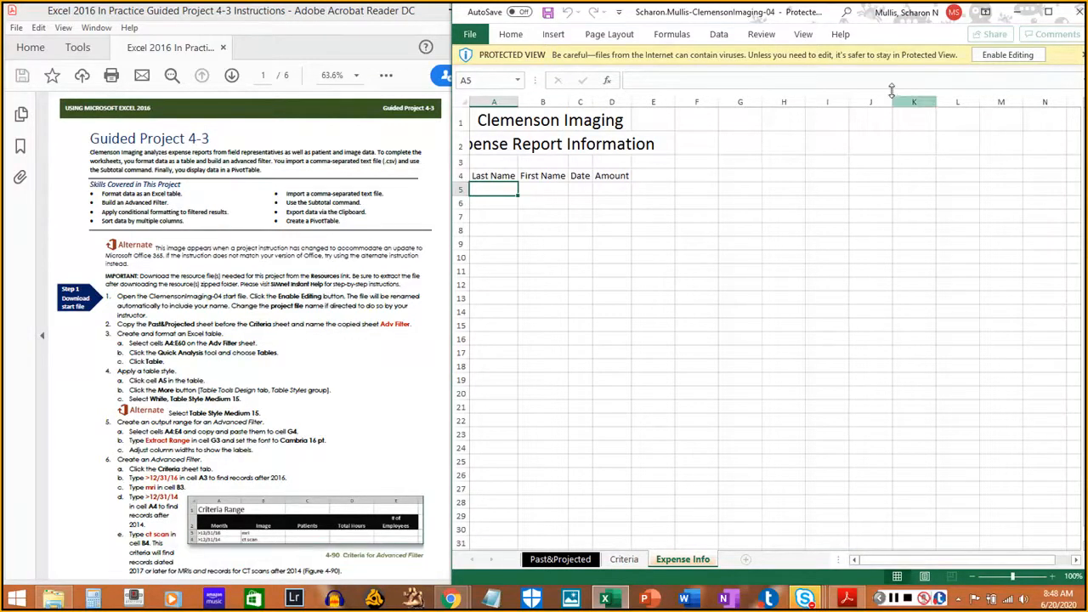
Maximize the workbook window and restore it to its place beside the instructions PDF
double_click(803, 17)
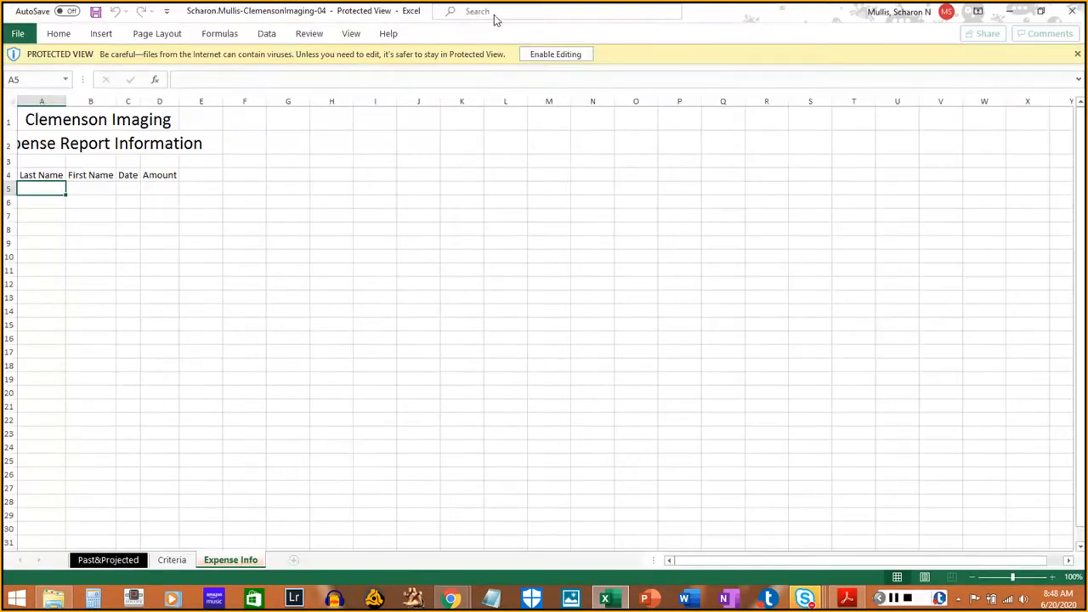
double_click(755, 14)
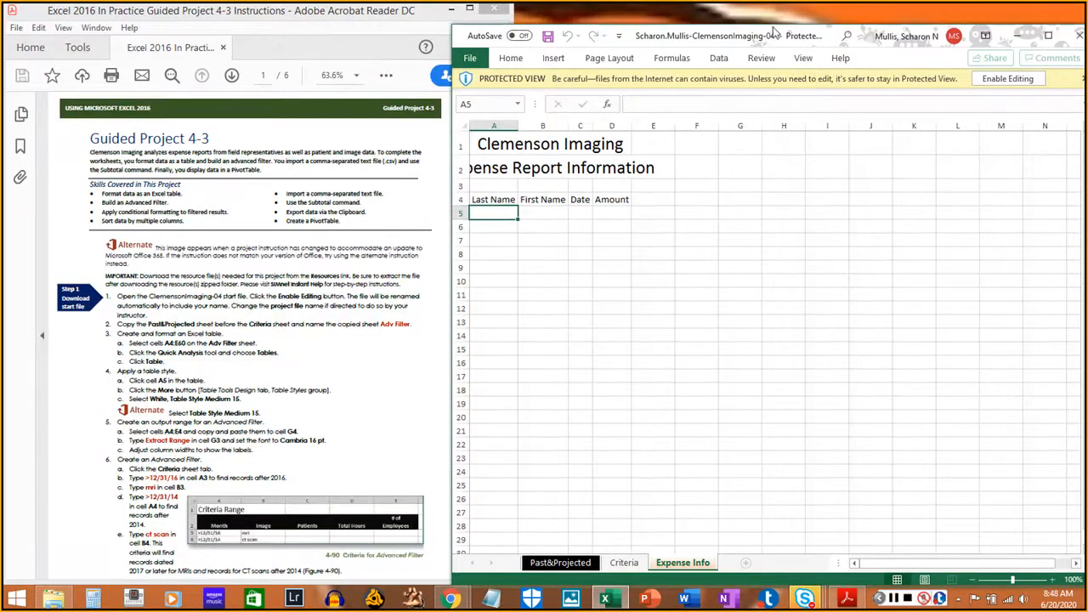
double_click(771, 23)
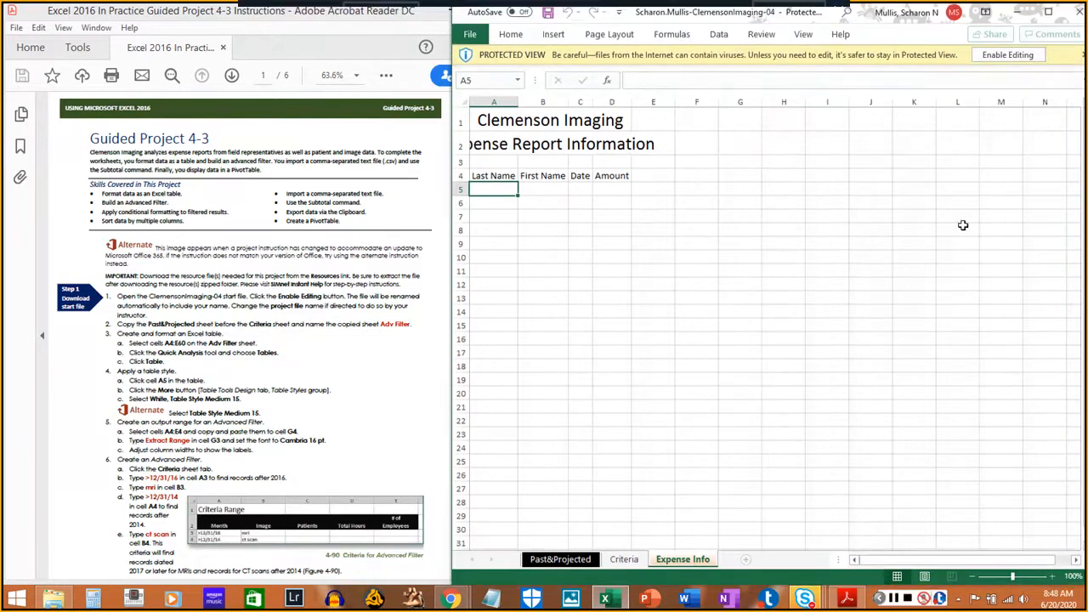
Enable editing in the ClemensonImaging-04 workbook and move its window back beside the instructions PDF
click(1008, 57)
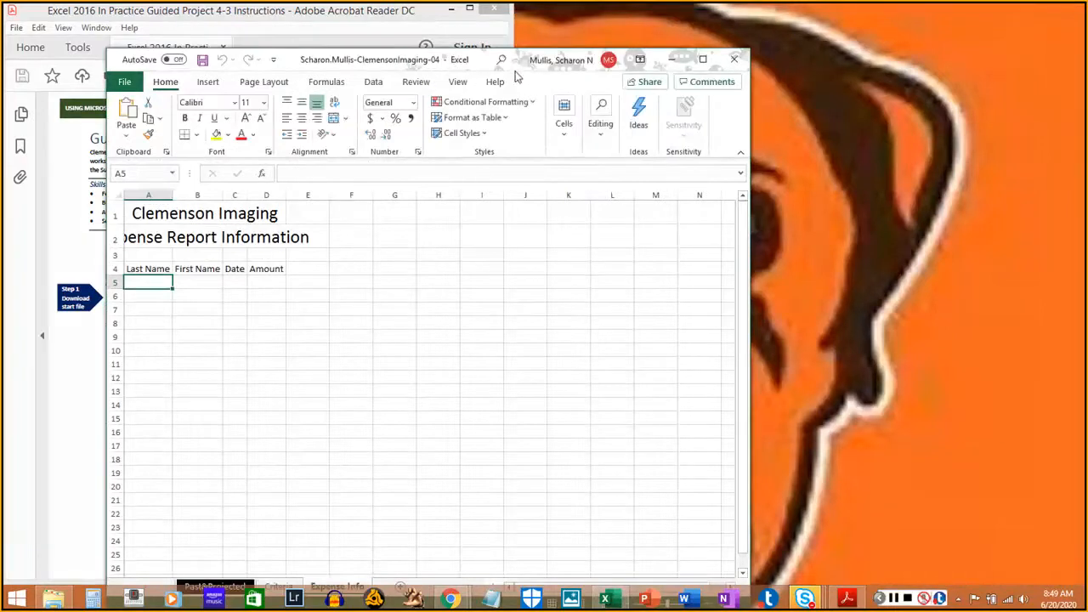
double_click(515, 68)
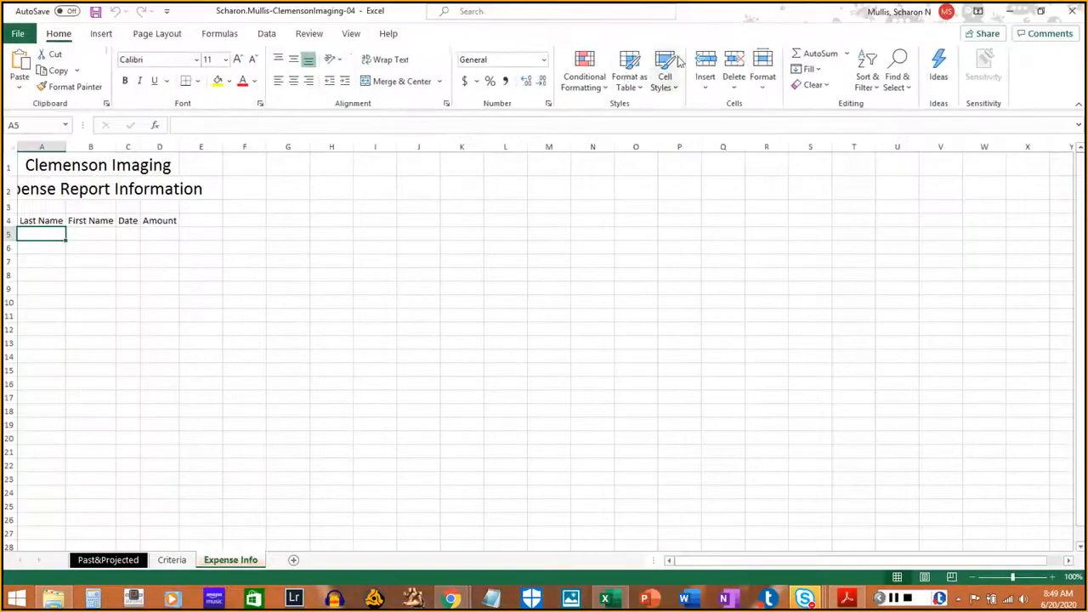
double_click(722, 11)
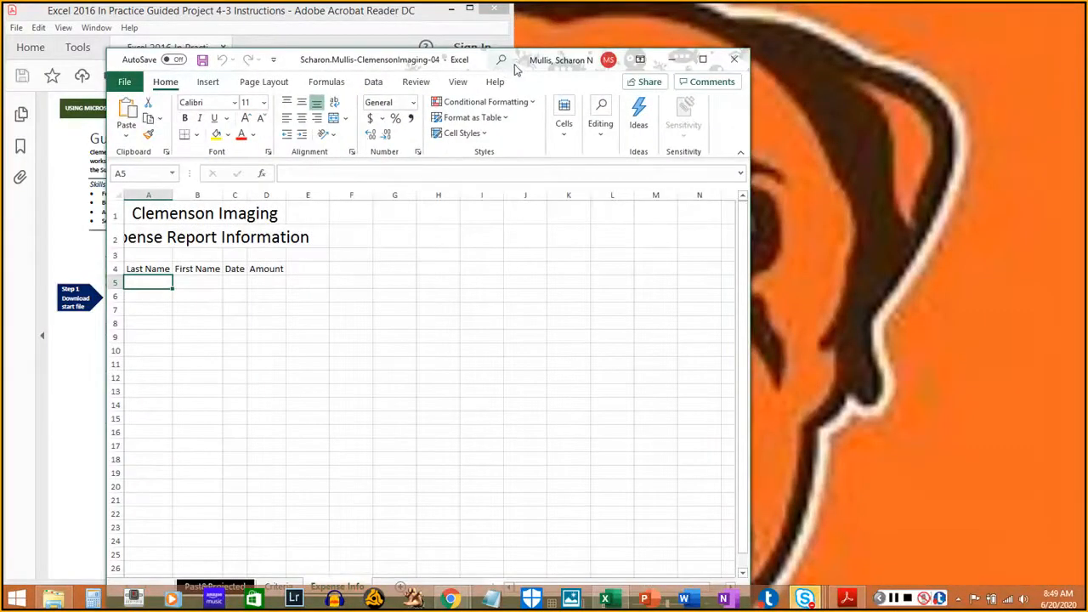
drag(513, 68, 870, 8)
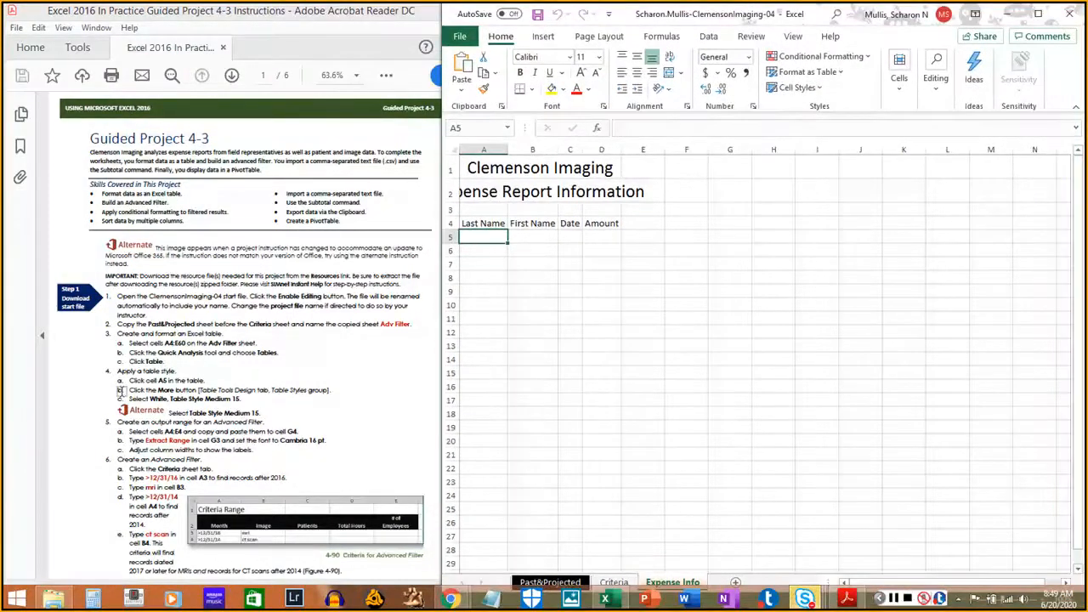
Highlight the text of instruction 1, about opening the start file and enabling editing, in the PDF
drag(117, 295, 149, 313)
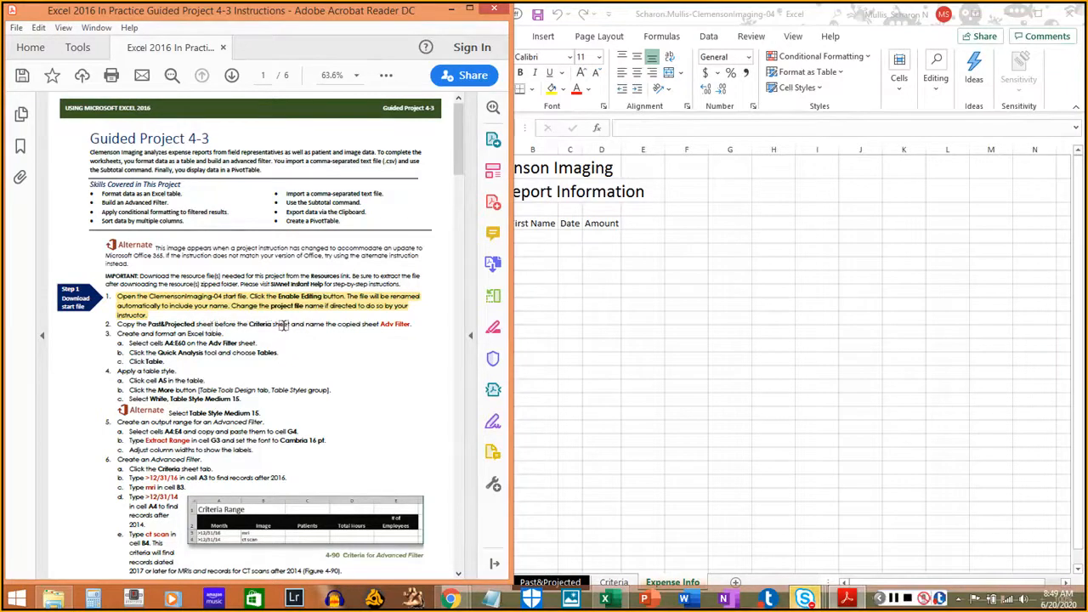
click(889, 600)
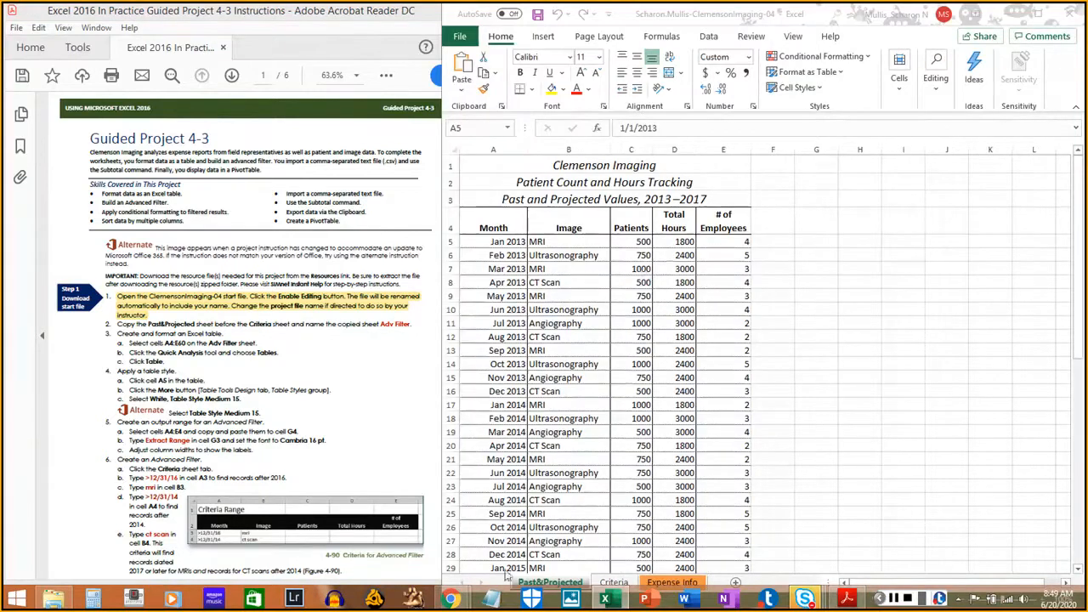
Create a copy of the Past&Projected sheet and place it directly before the Criteria sheet
click(547, 585)
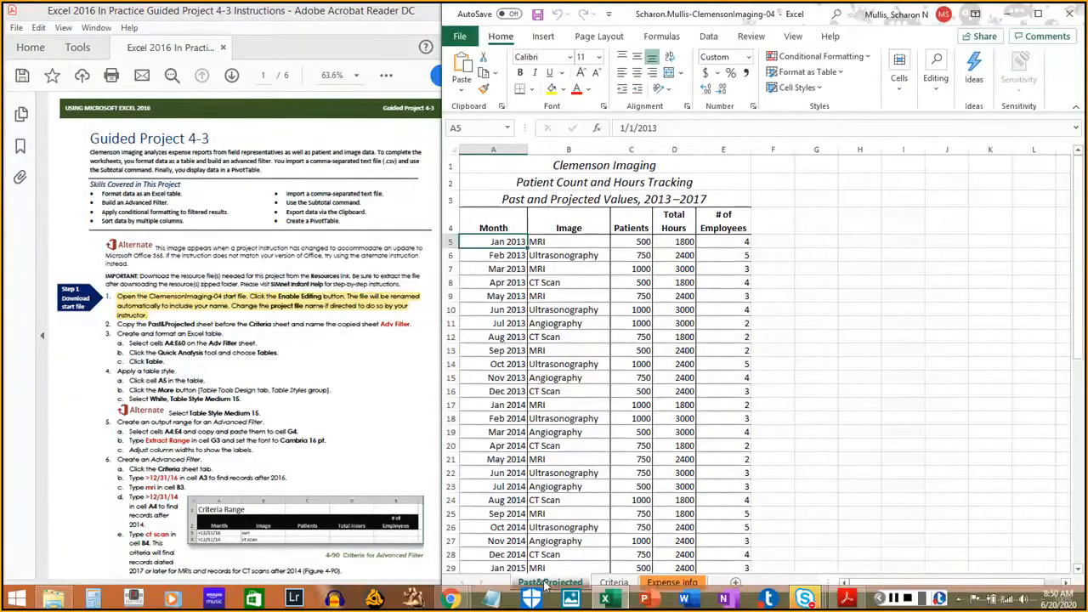
right_click(546, 587)
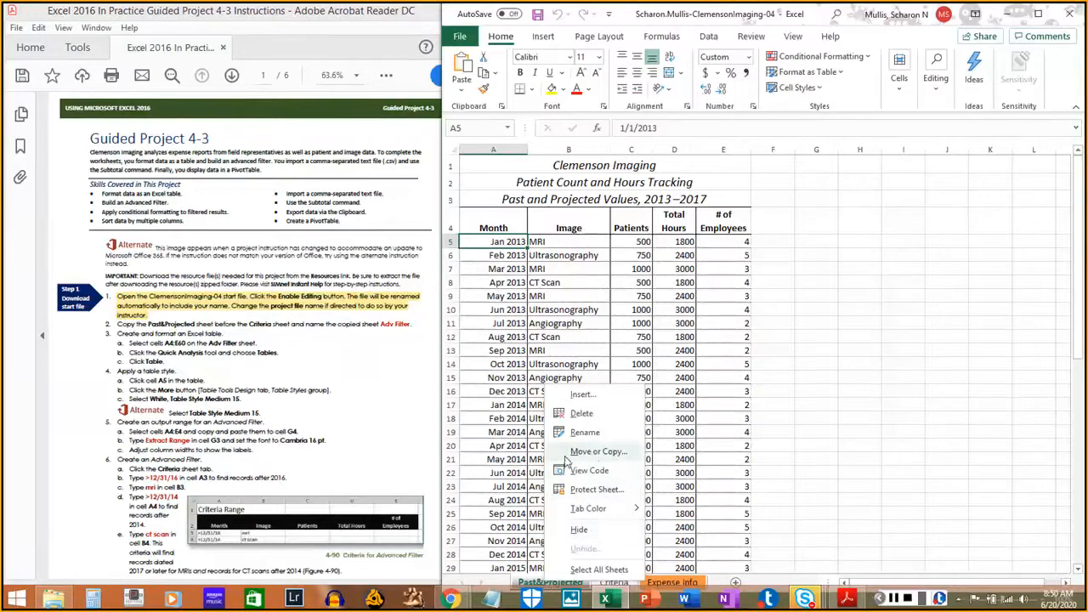
click(593, 455)
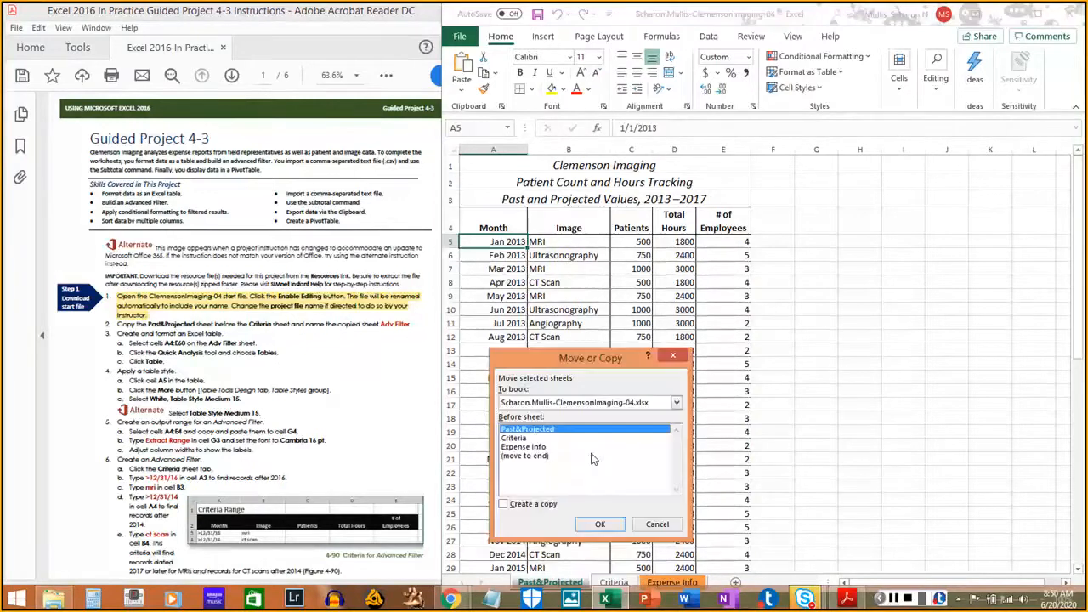
click(503, 504)
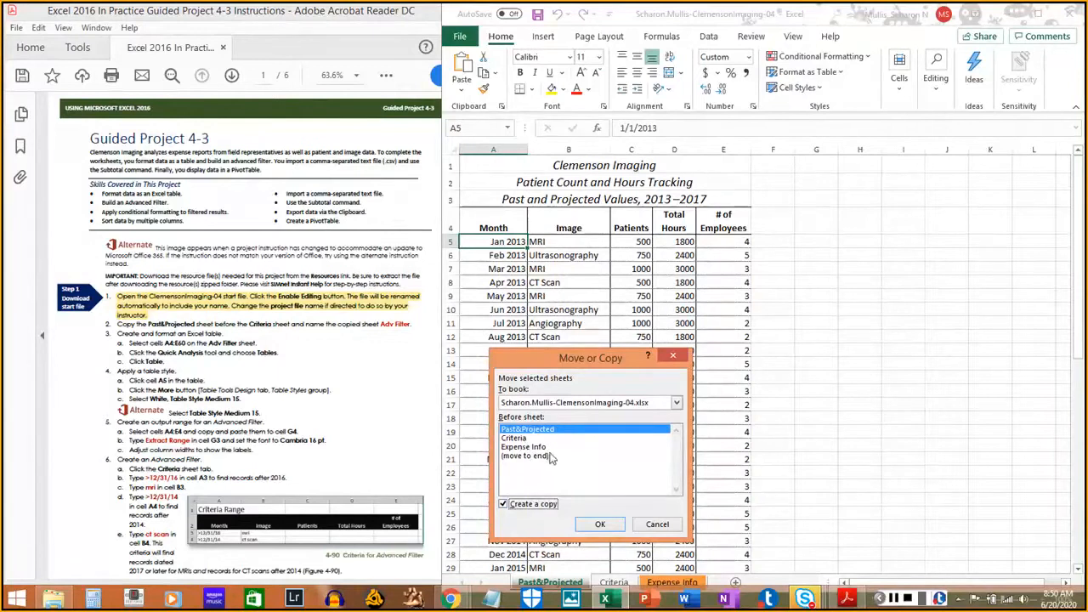
click(600, 524)
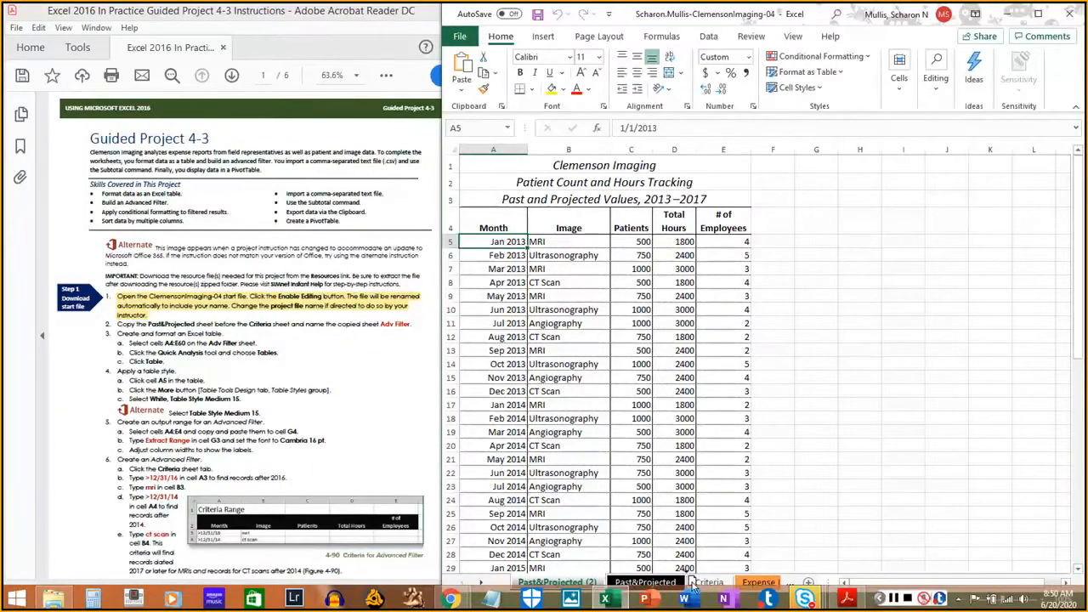
drag(693, 580, 692, 580)
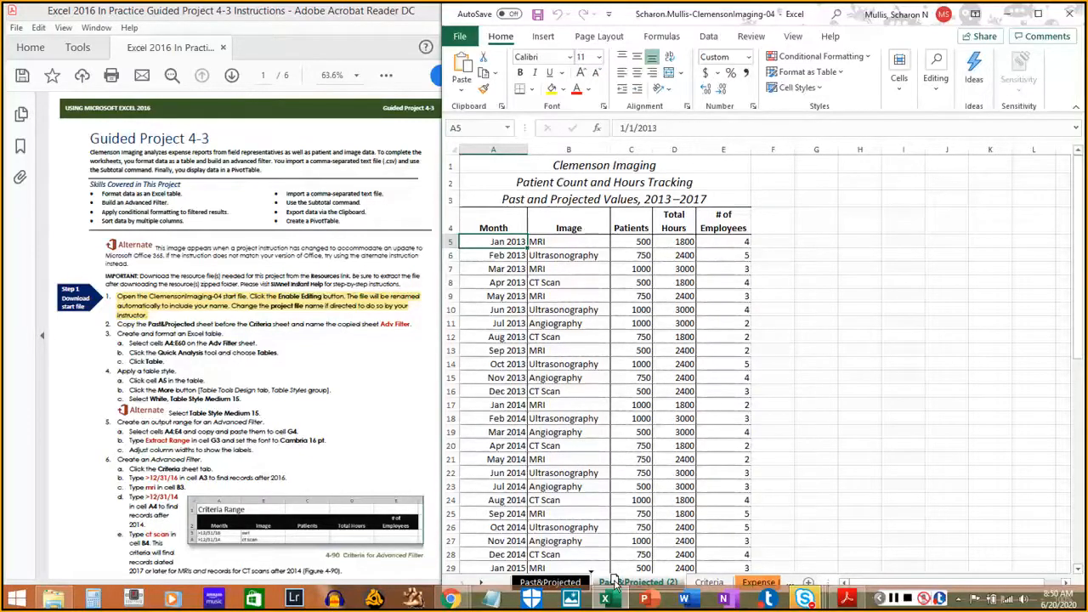
mouse_move(615, 580)
mouse_down()
mouse_move(753, 581)
mouse_move(662, 579)
mouse_up()
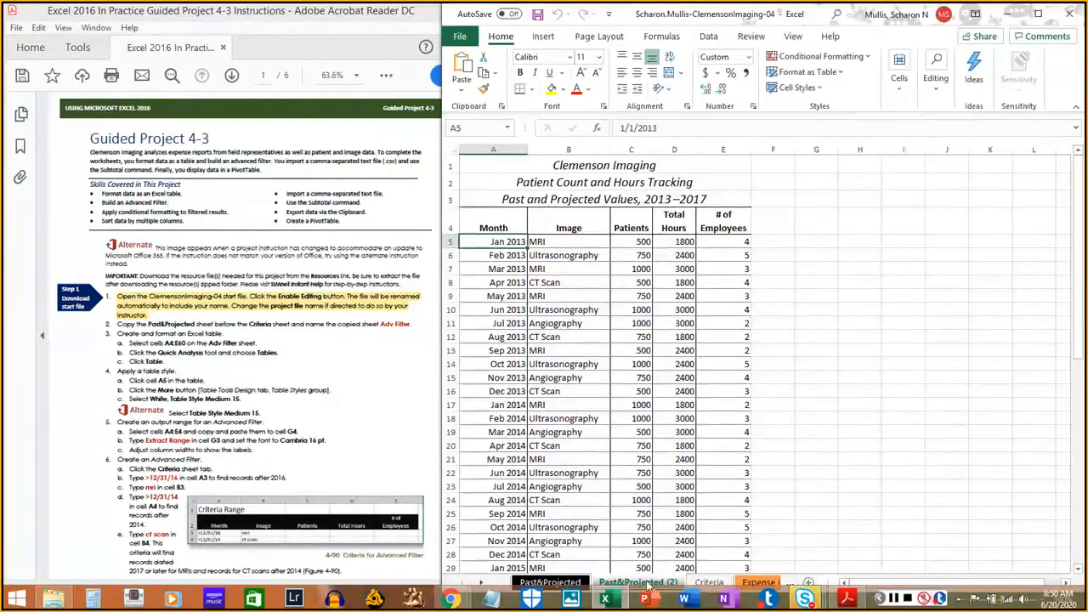
Rename the copied Past&Projected sheet as Adv Filter
right_click(648, 583)
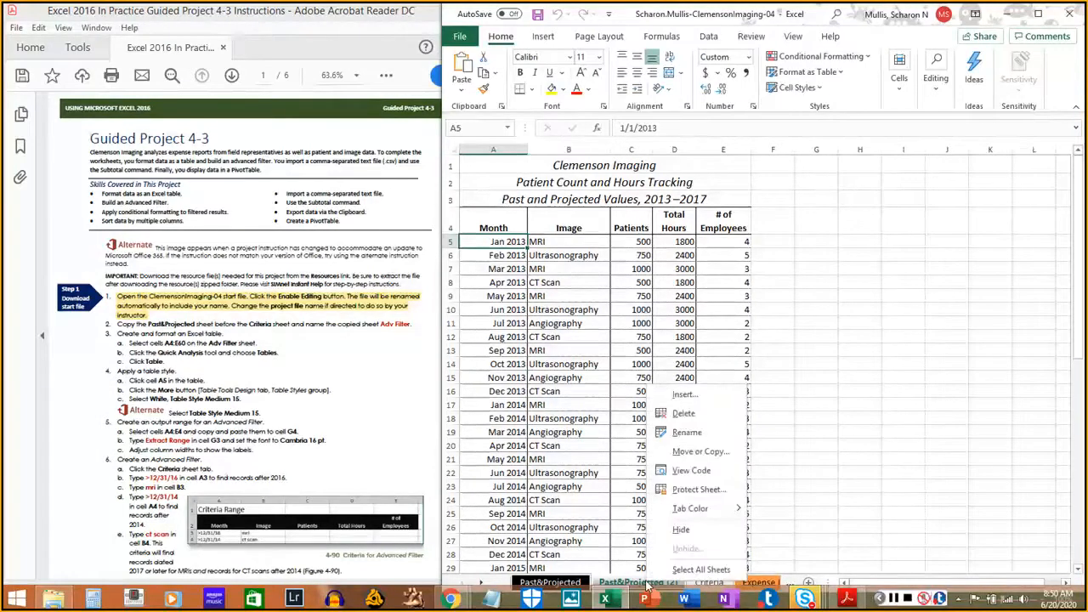
click(686, 432)
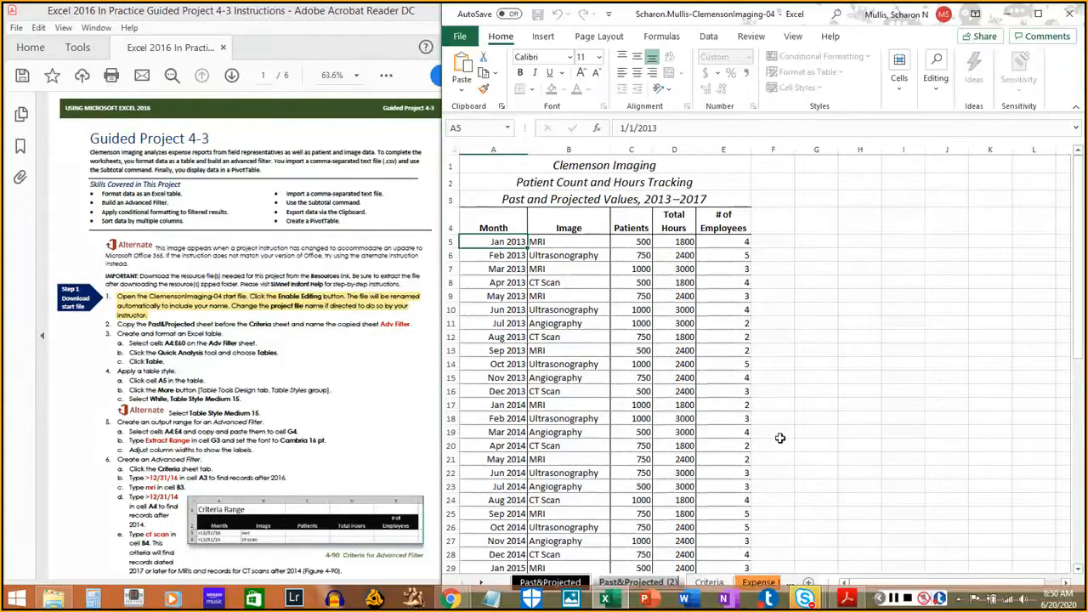
text(A)
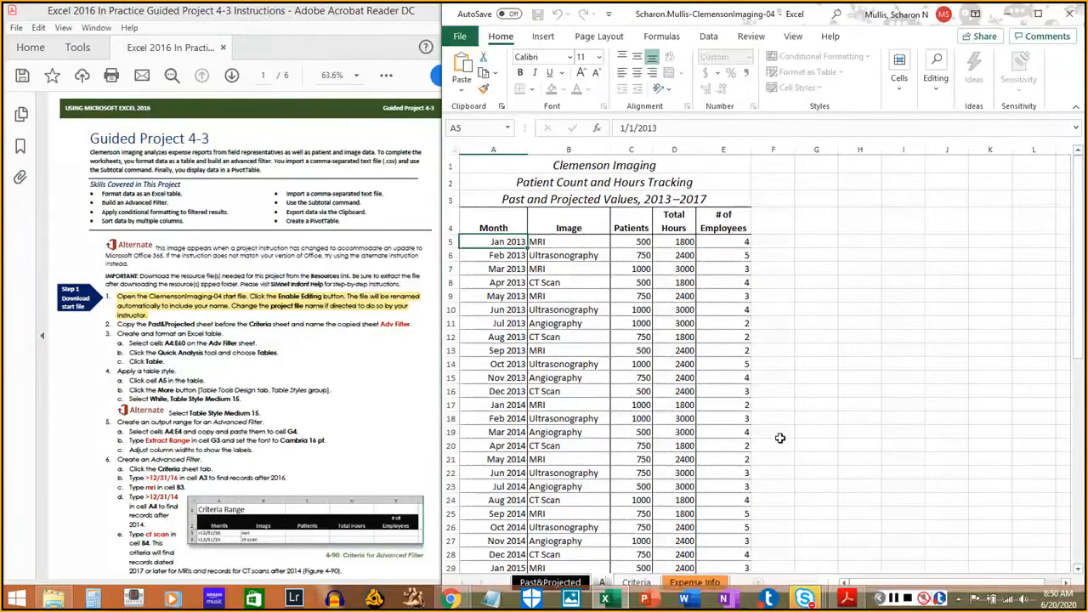
text(dv F)
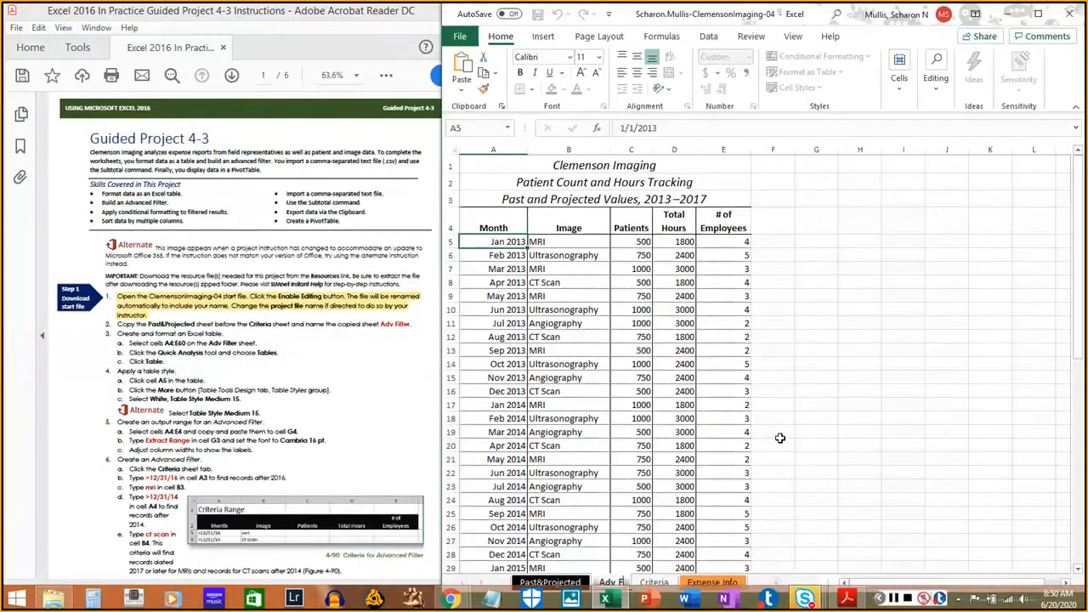
text(ilter)
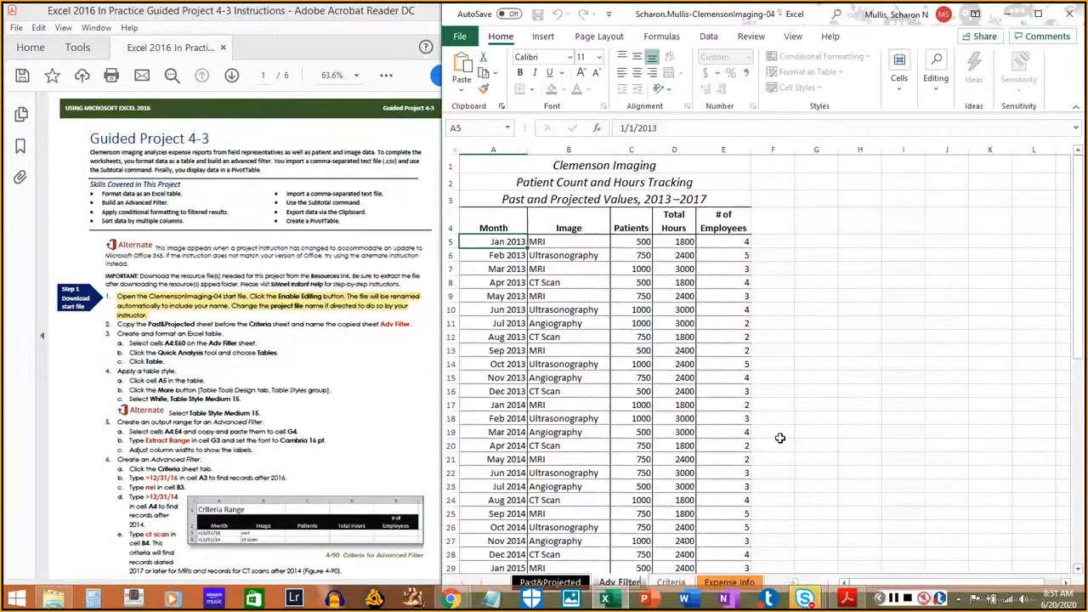
key(Return)
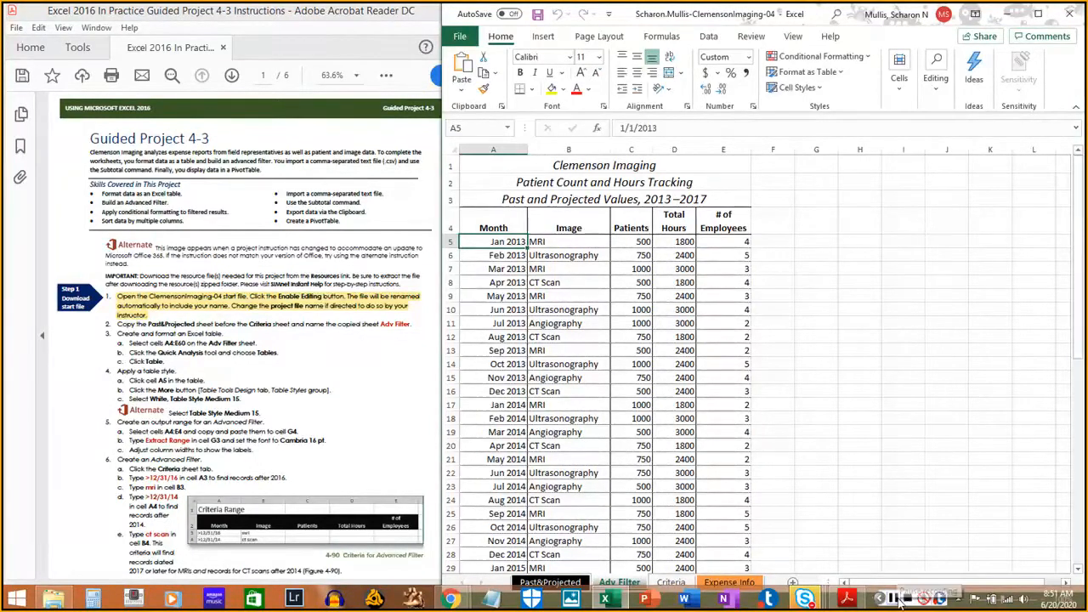
Highlight the text of instruction 2, about copying the Past&Projected sheet, in the PDF
click(925, 598)
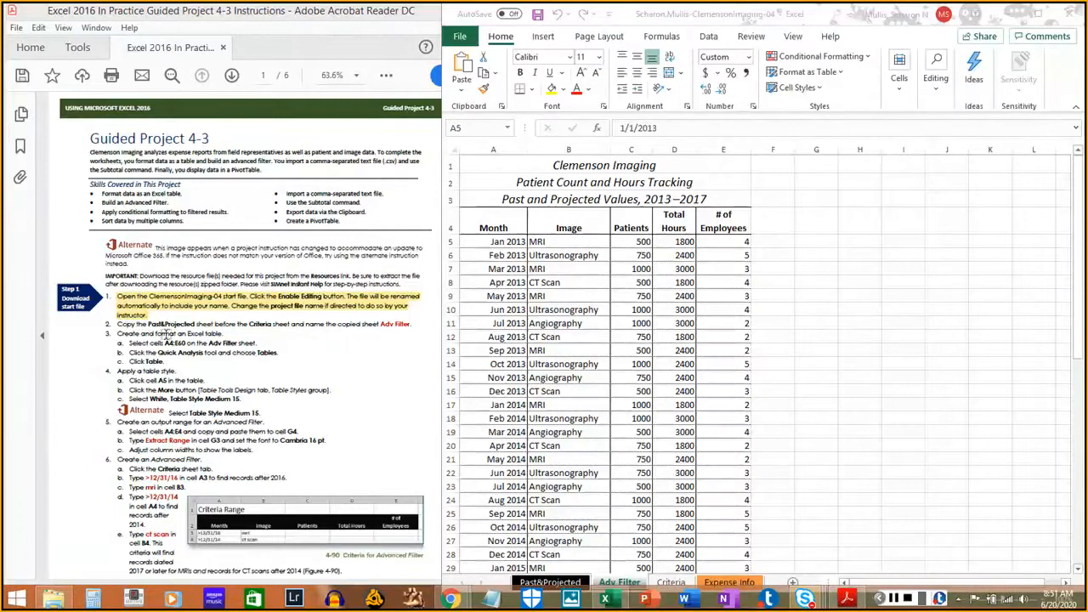
drag(107, 327, 398, 326)
click(396, 328)
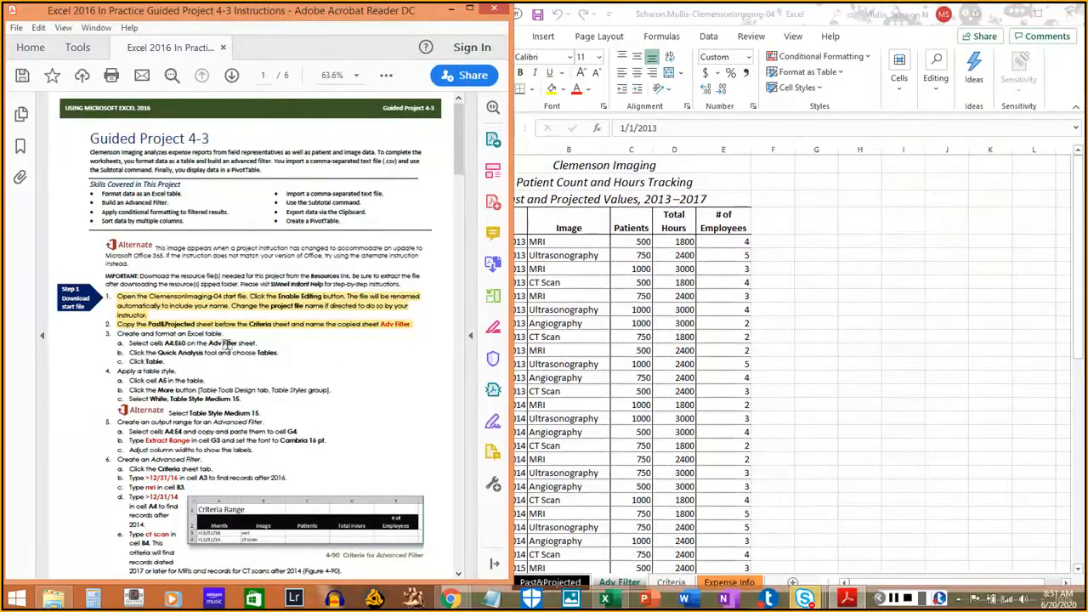
Convert cells A4:E60 on the Adv Filter sheet into an Excel table using Quick Analysis
click(621, 585)
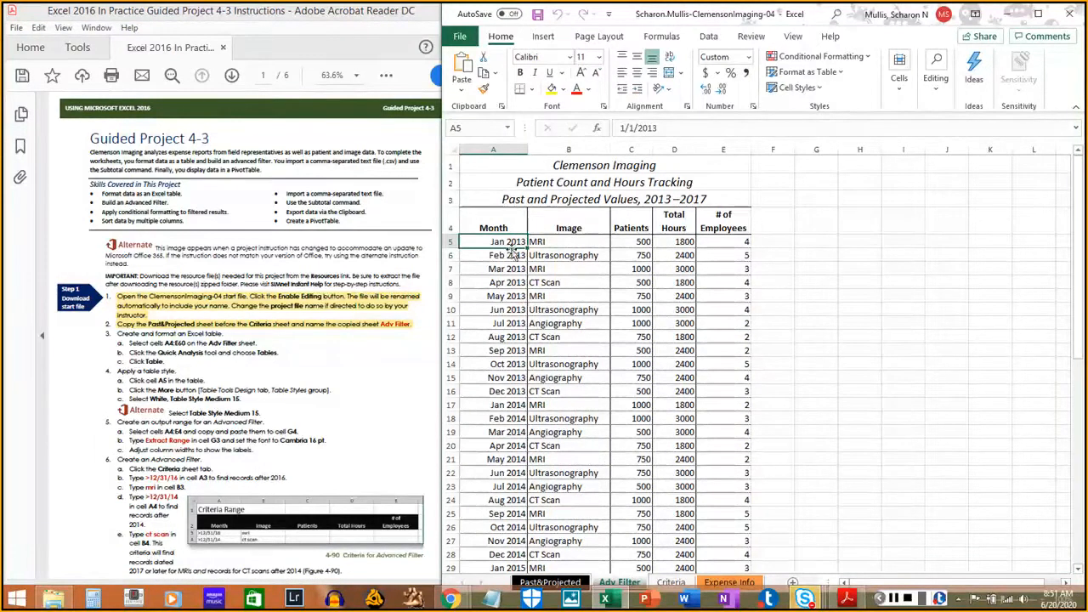
click(496, 220)
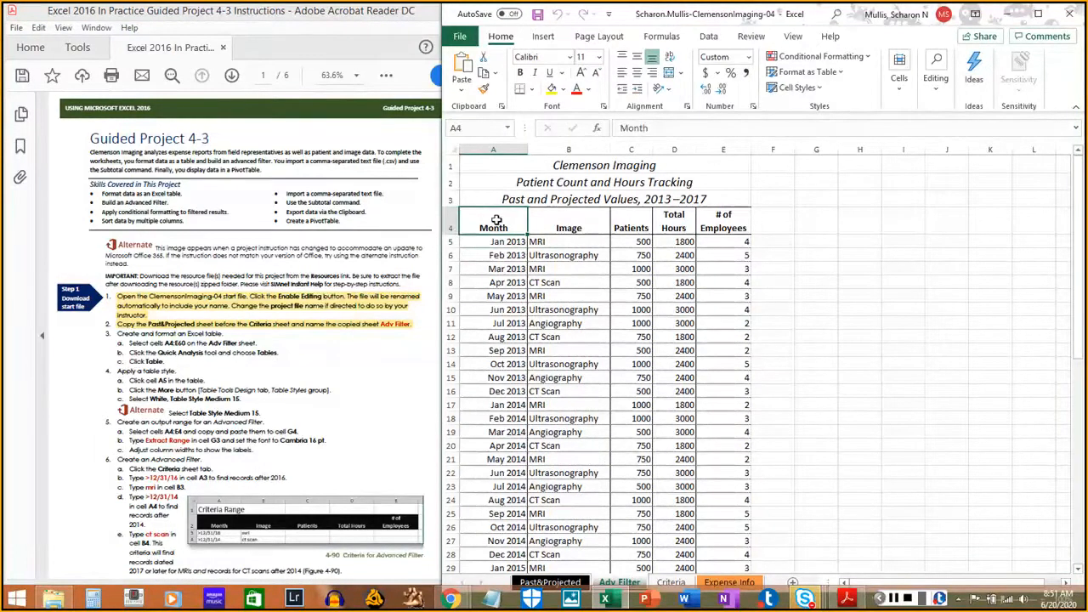
drag(497, 220, 730, 530)
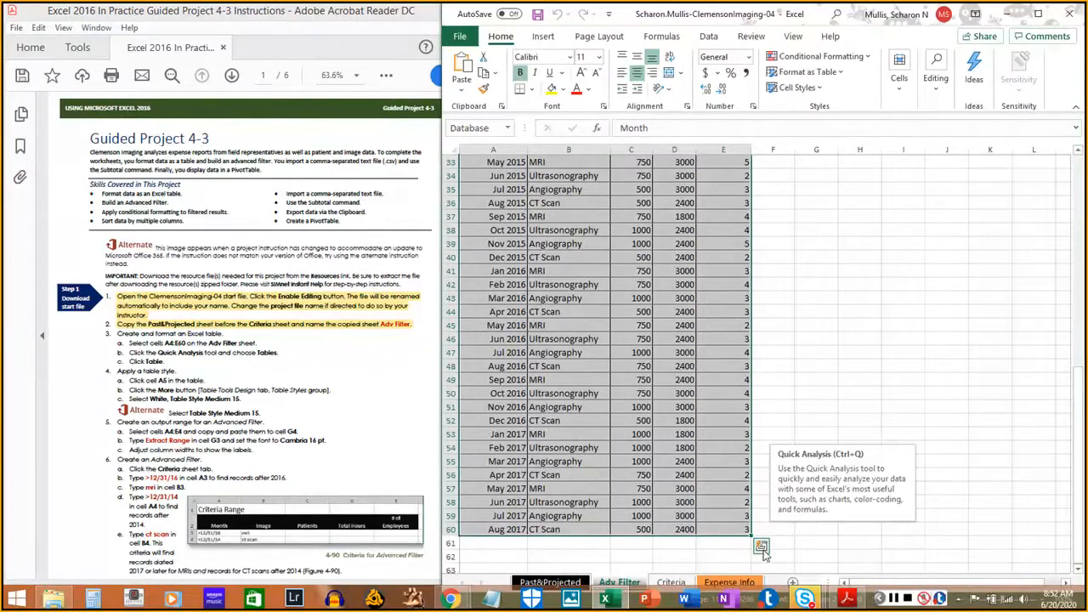
click(761, 548)
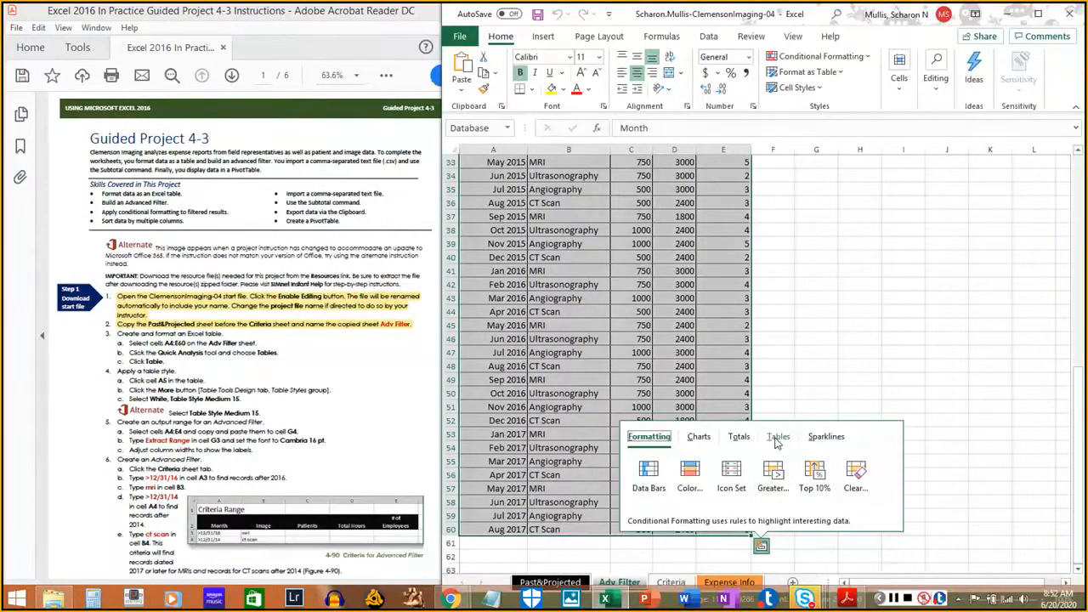
click(776, 436)
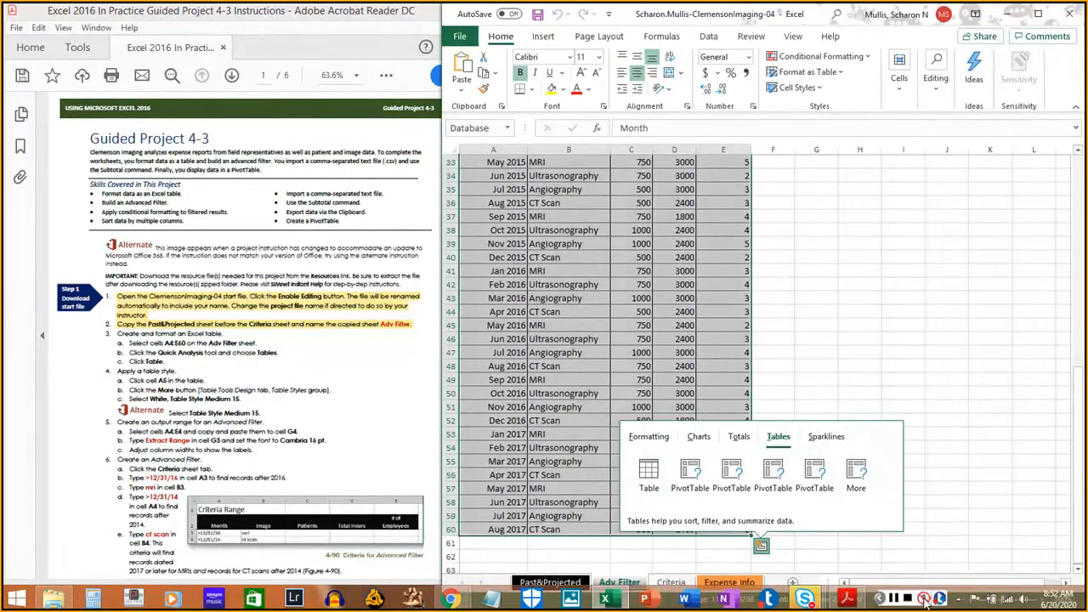
click(924, 602)
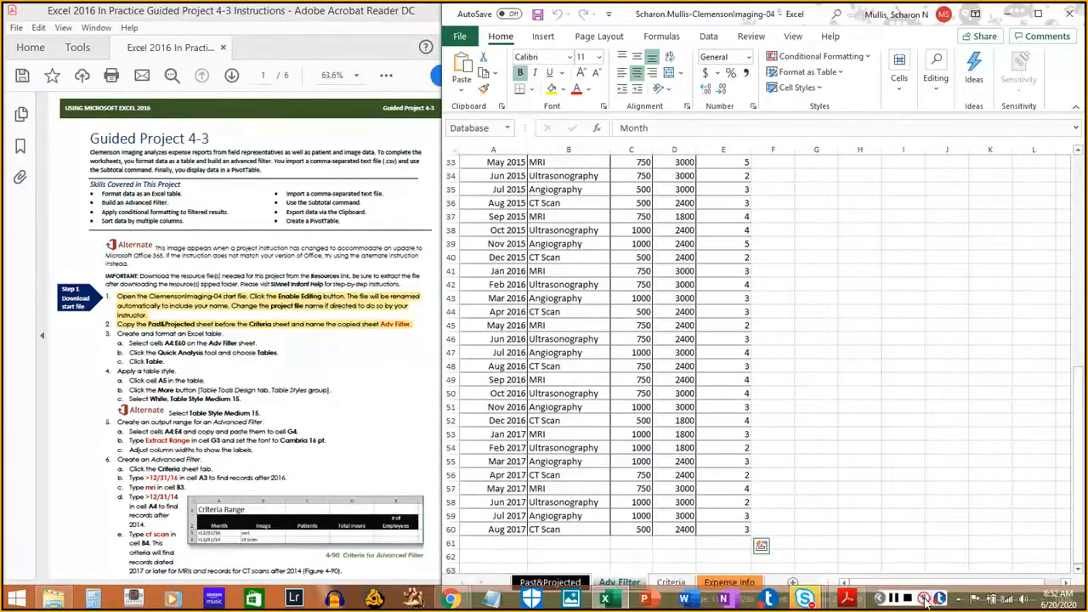
click(761, 545)
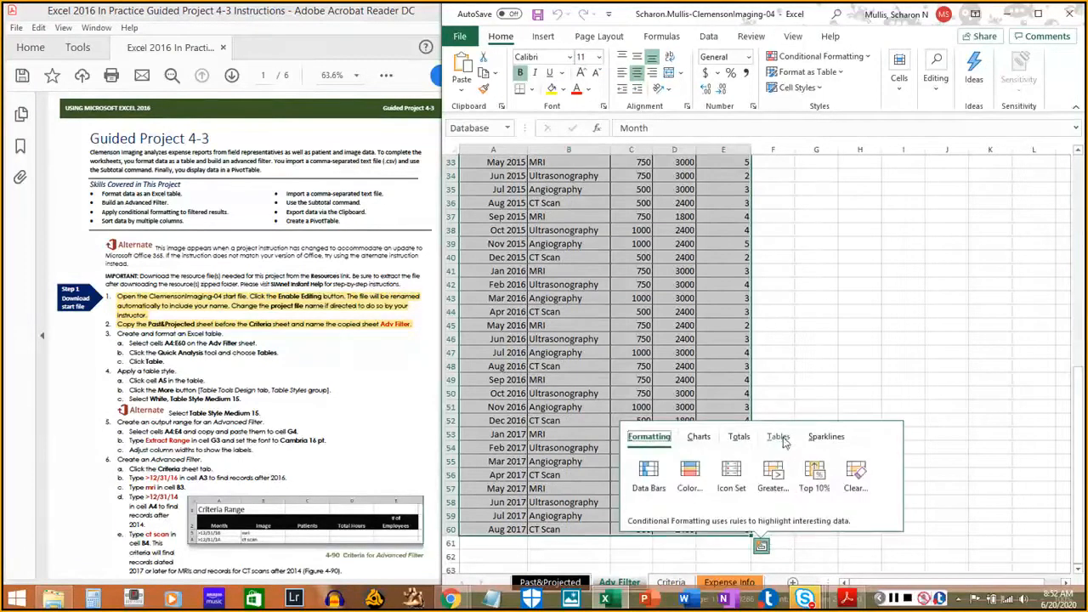
click(779, 437)
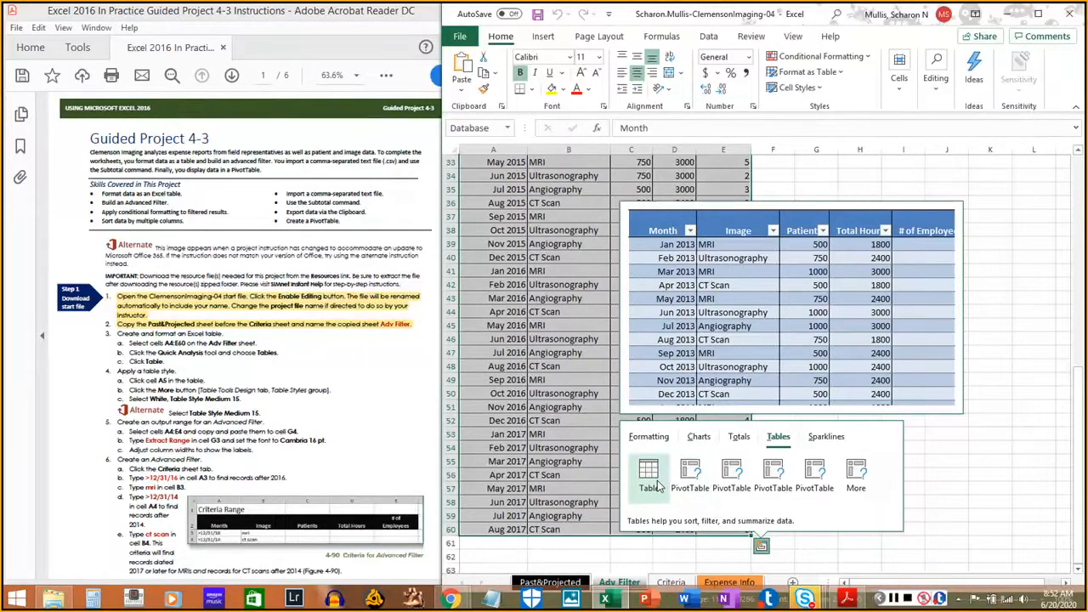
click(648, 476)
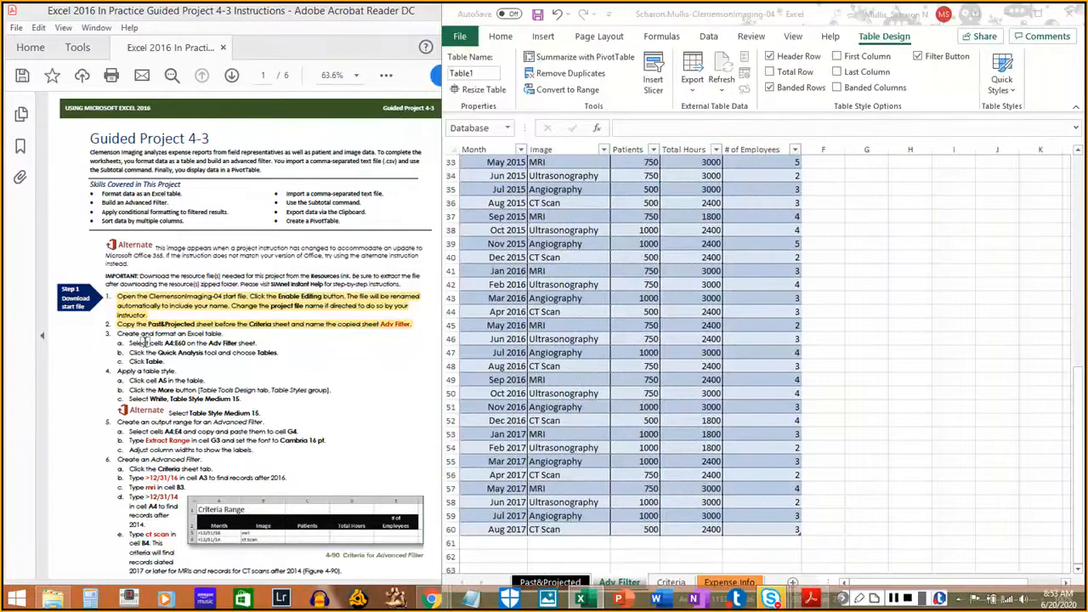
Highlight instructions 3a to 3c, about creating the Excel table, in the PDF
drag(128, 342, 191, 351)
click(200, 360)
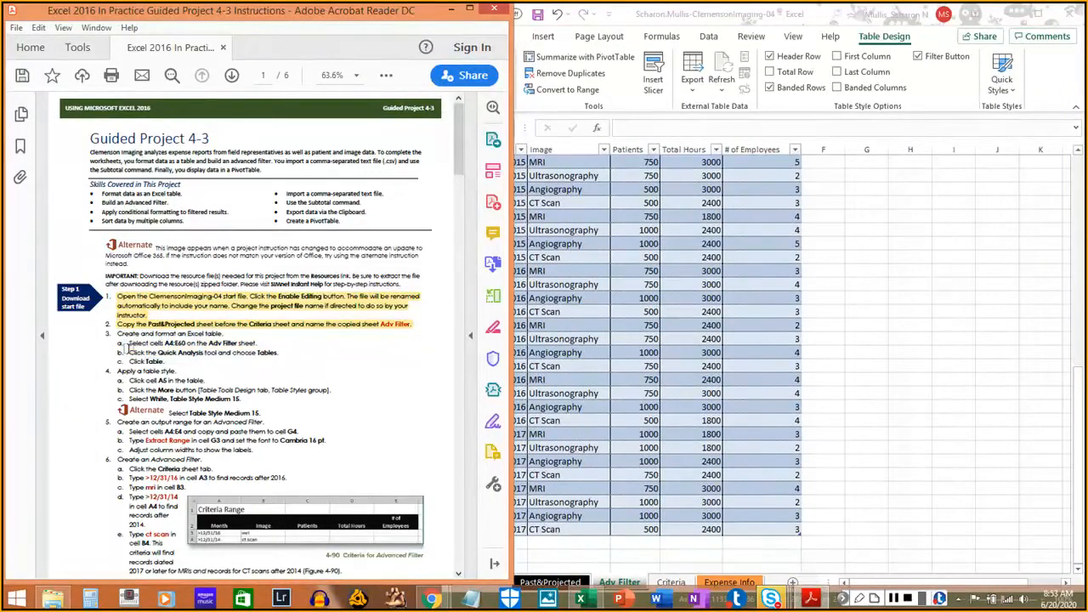
drag(128, 343, 243, 343)
click(180, 352)
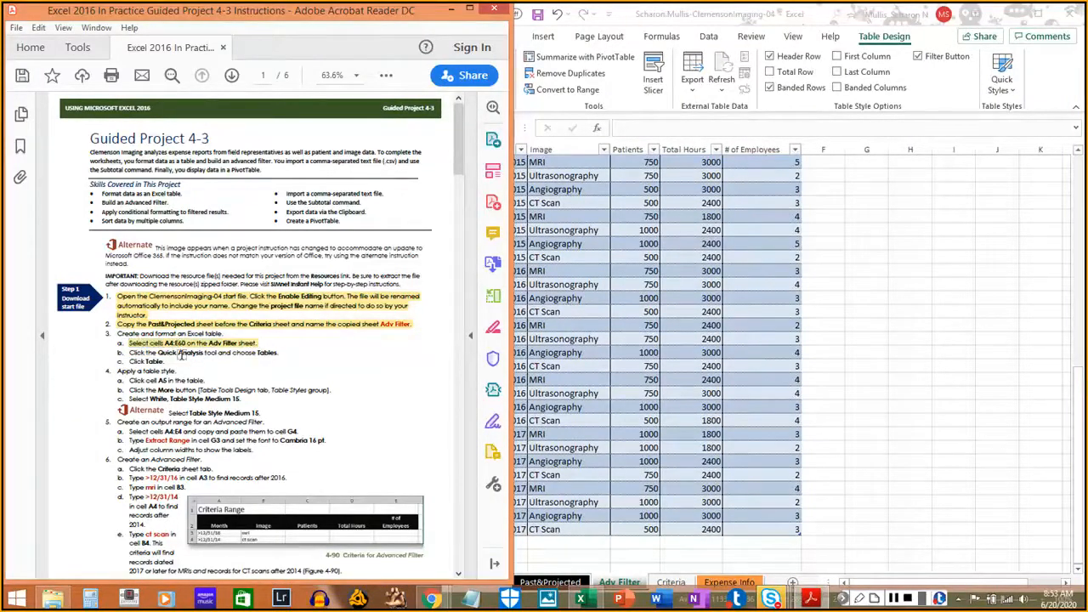
drag(130, 352, 286, 354)
drag(125, 357, 166, 361)
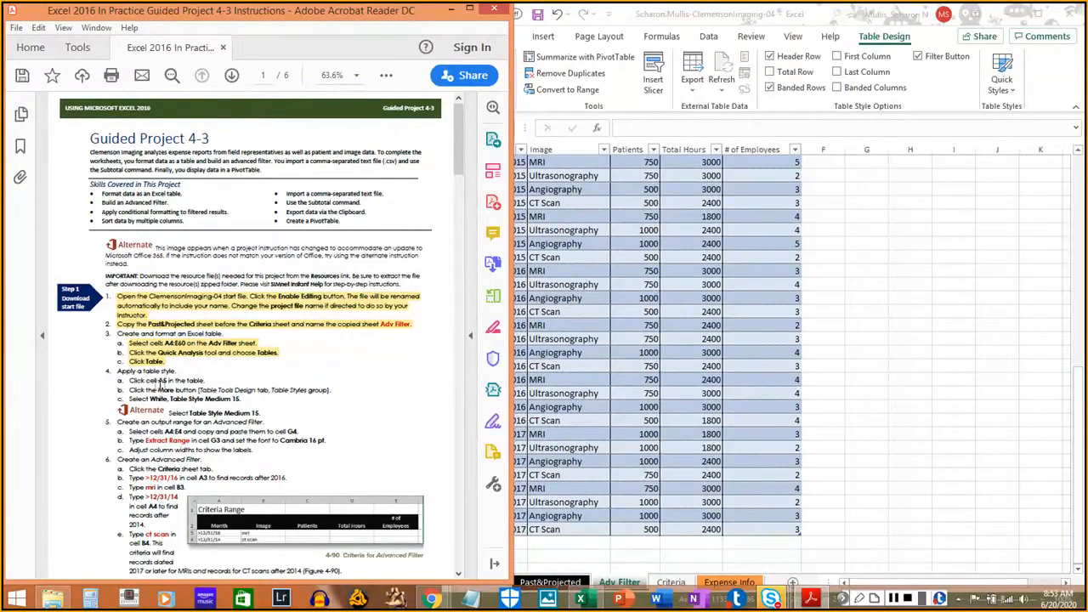
Select cell A5 in the Adv Filter table and highlight instruction 4a in the PDF
click(648, 317)
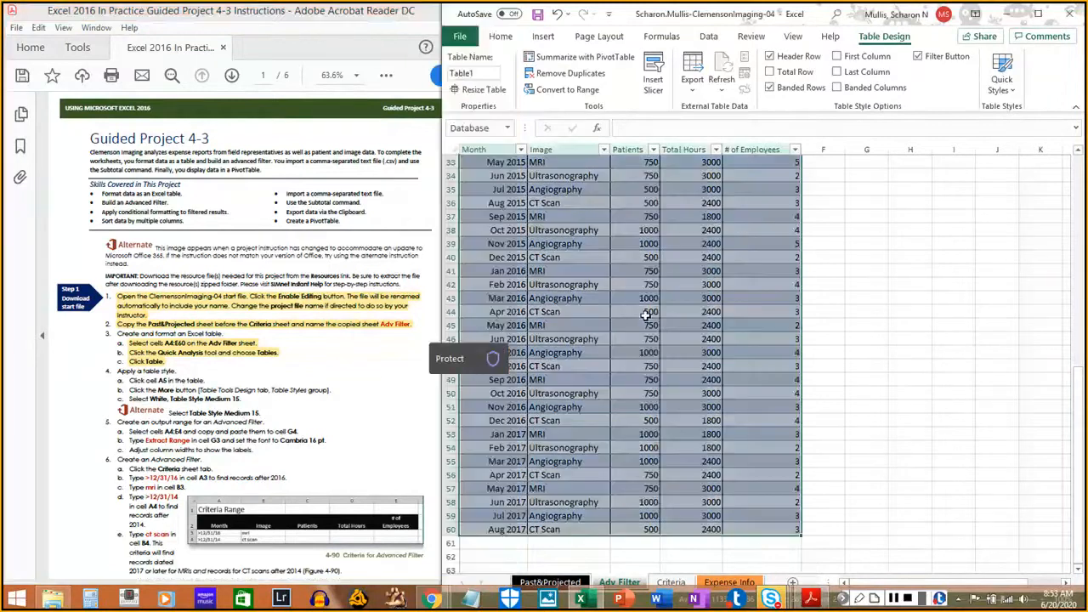
scroll(620, 311, up, 11)
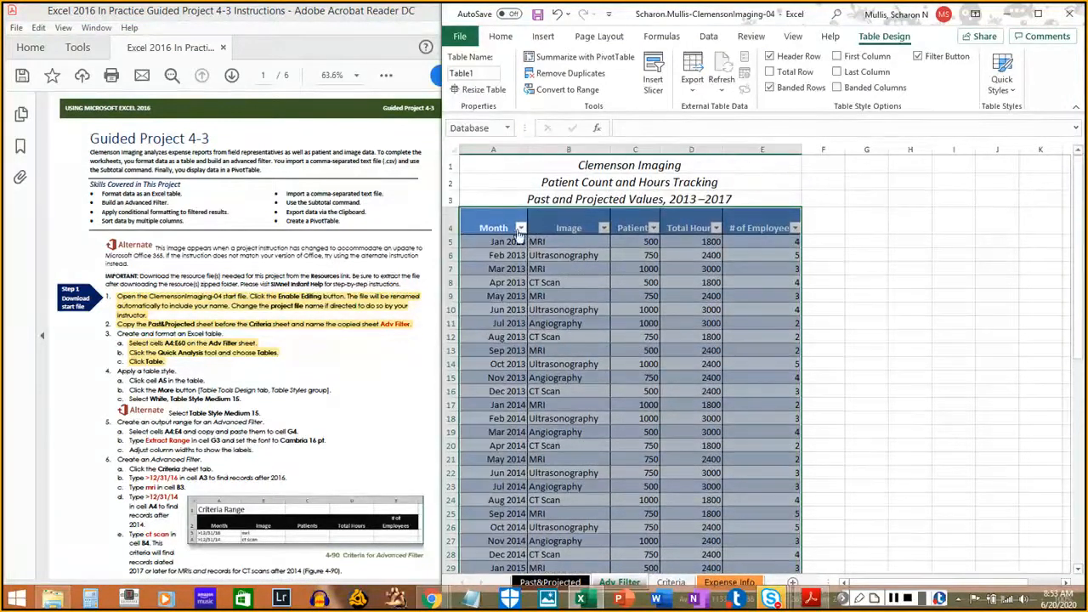
click(495, 241)
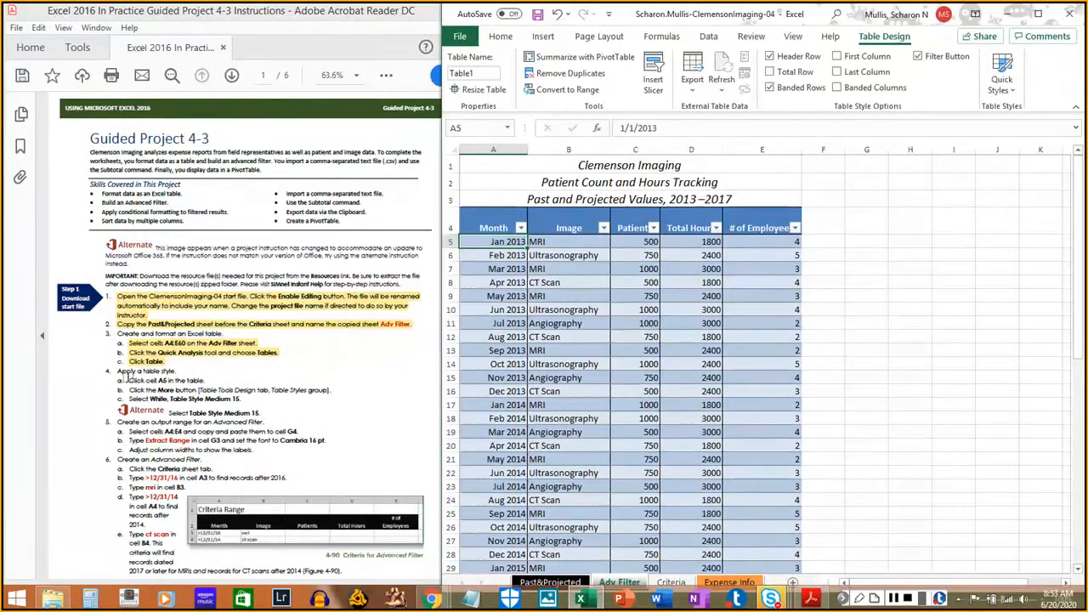
drag(130, 380, 195, 382)
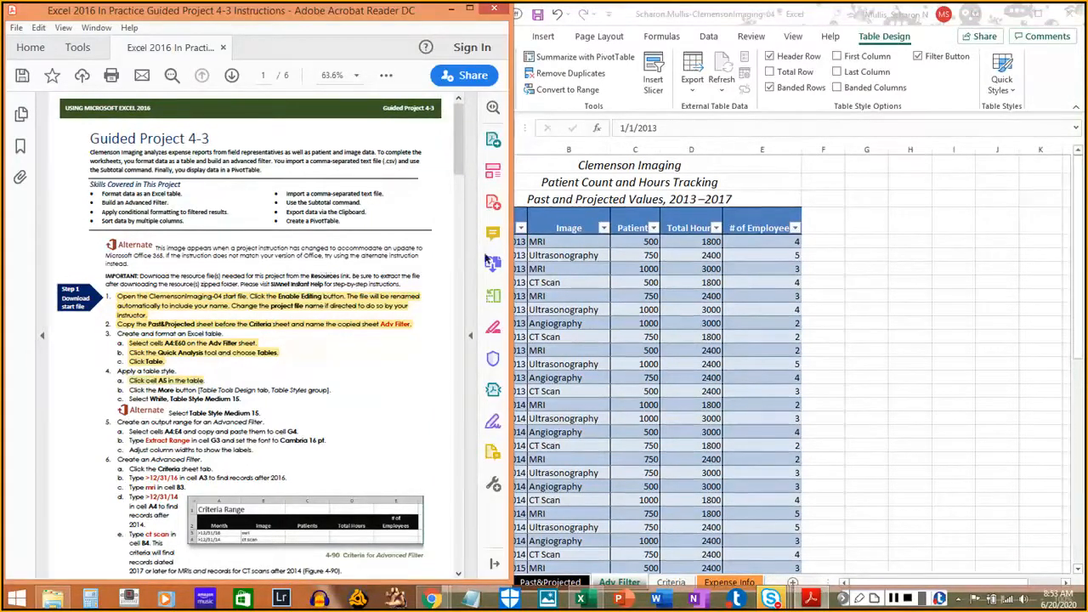
Apply the White, Table Style Medium 15 style to the table on the Adv Filter sheet
click(821, 28)
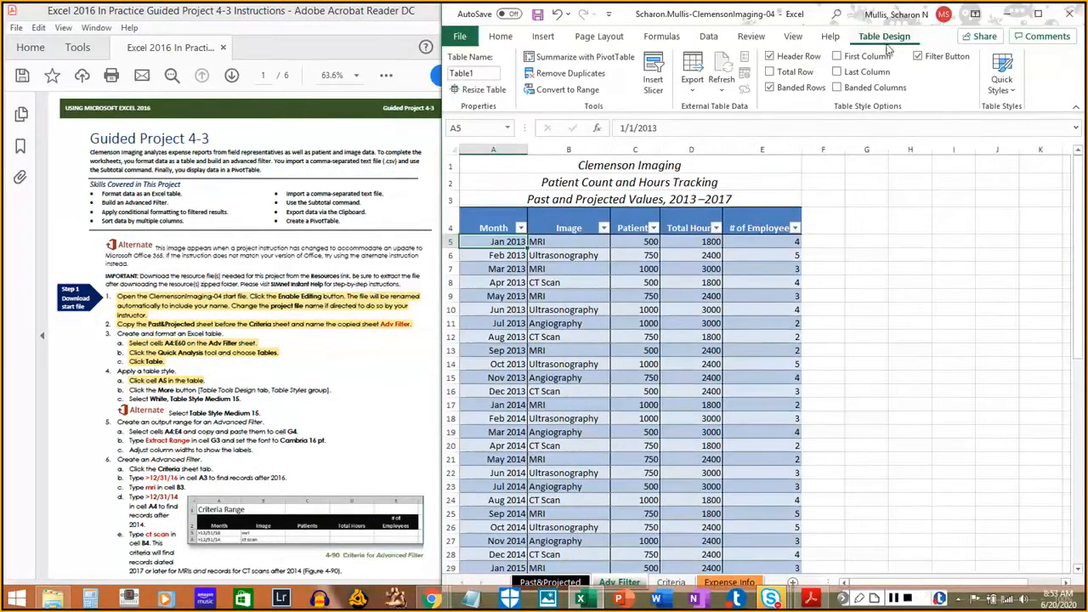
click(1011, 93)
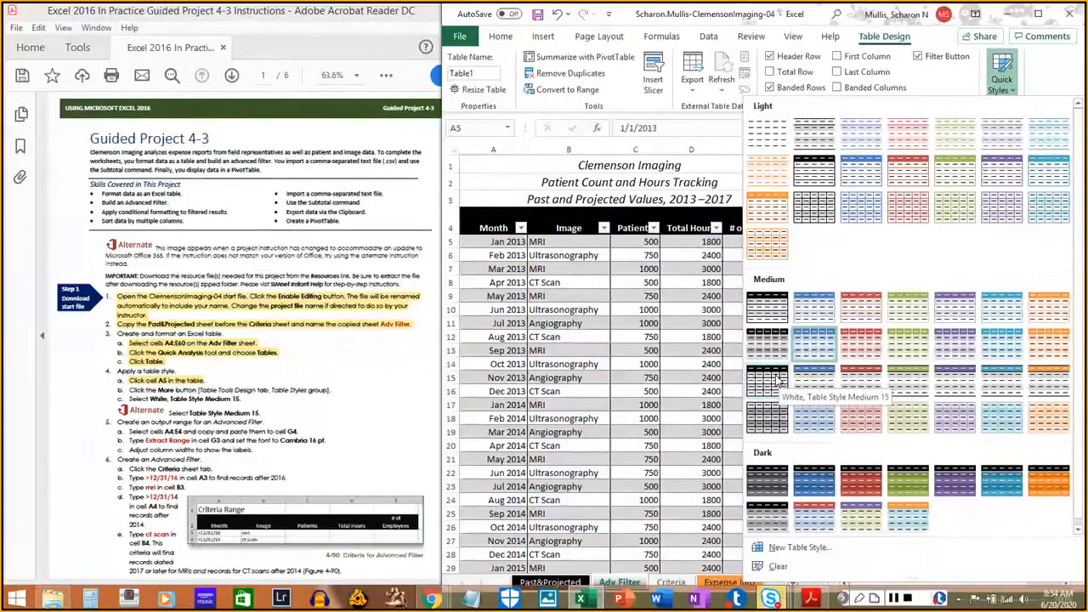
click(775, 380)
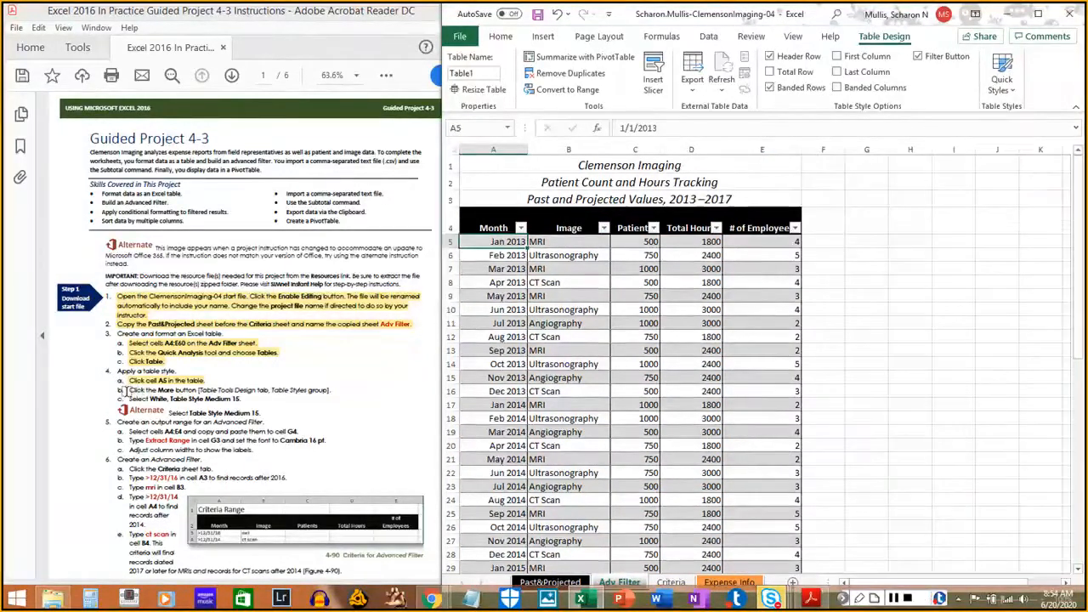
Highlight instructions 4b and 4c, about choosing the table style, in the PDF
drag(124, 390, 323, 389)
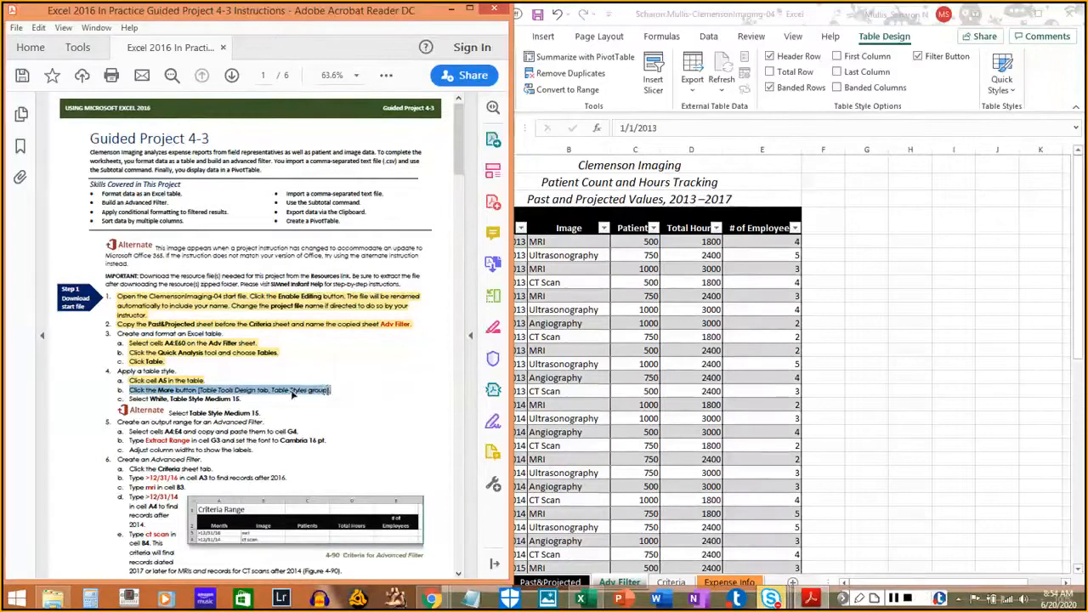
click(323, 391)
drag(128, 398, 232, 399)
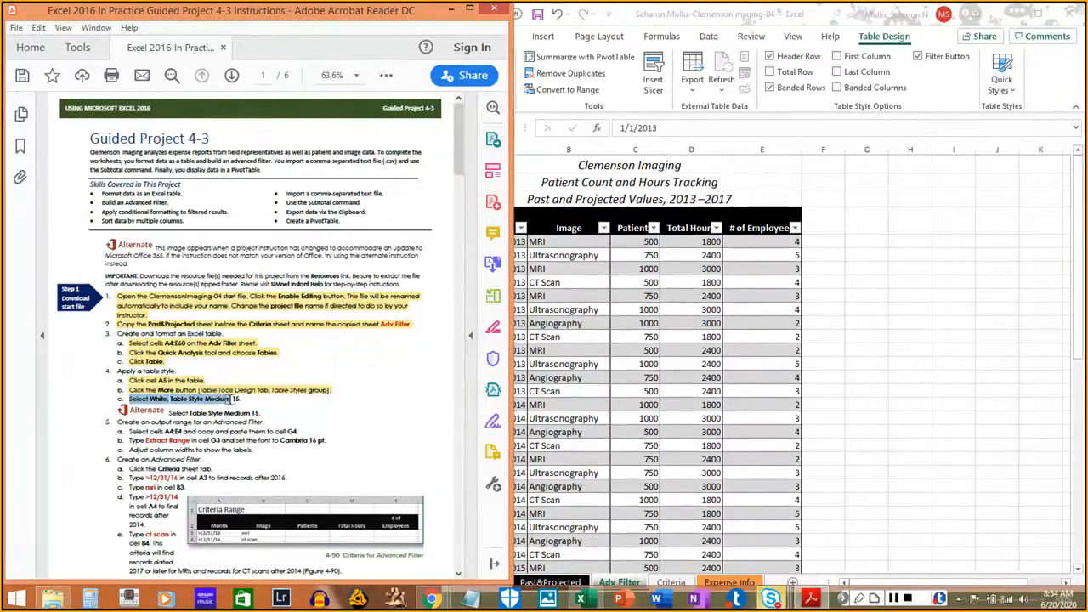
click(881, 413)
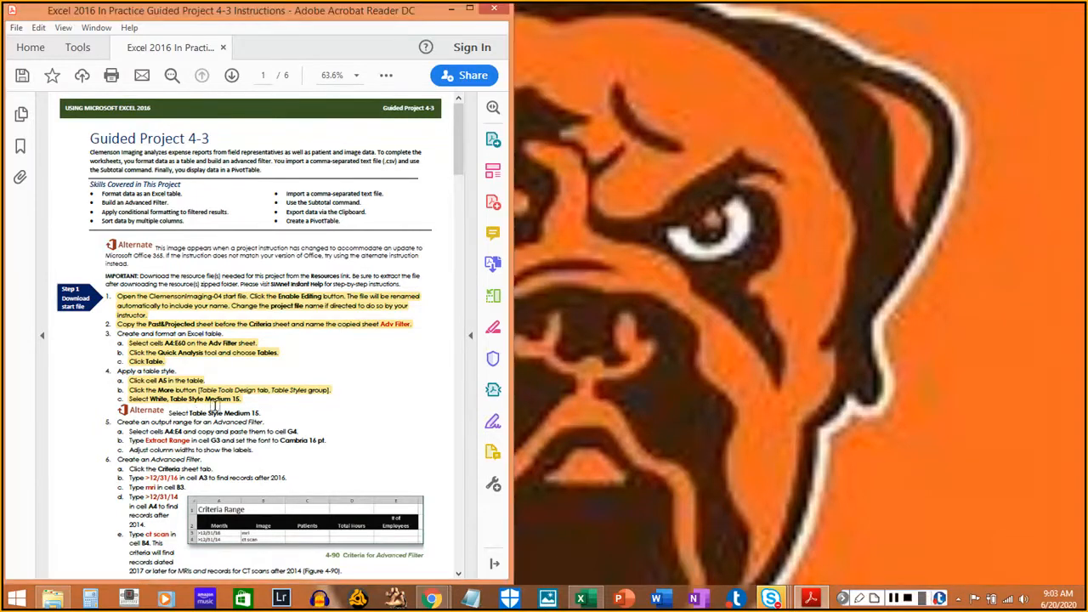
Copy the header cells A4:E4 on the Adv Filter sheet to cell G4 and highlight instruction 5a in the PDF
scroll(204, 406, down, 3)
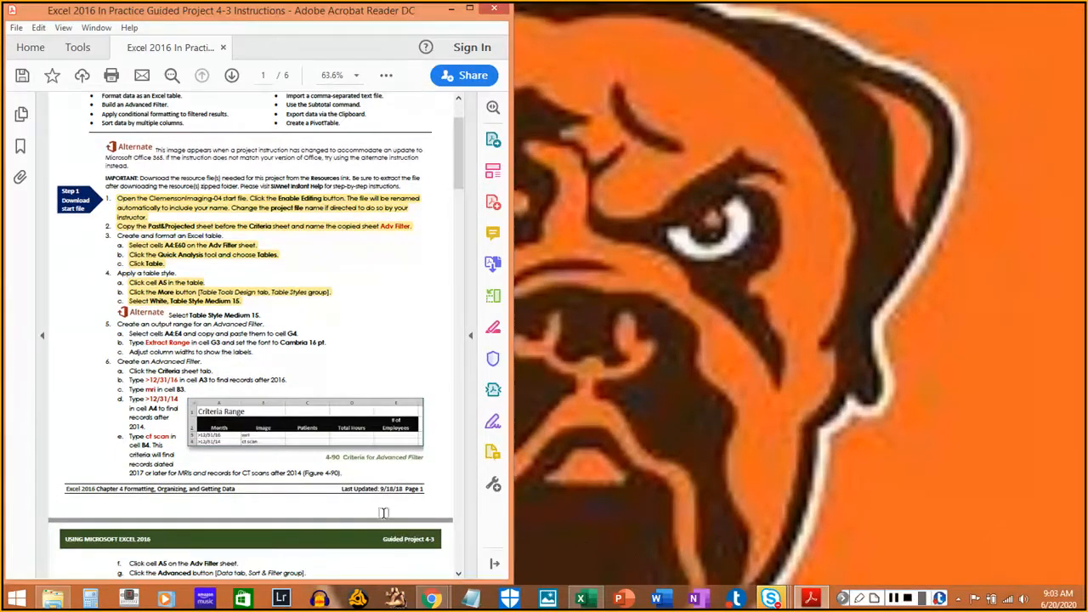
click(581, 598)
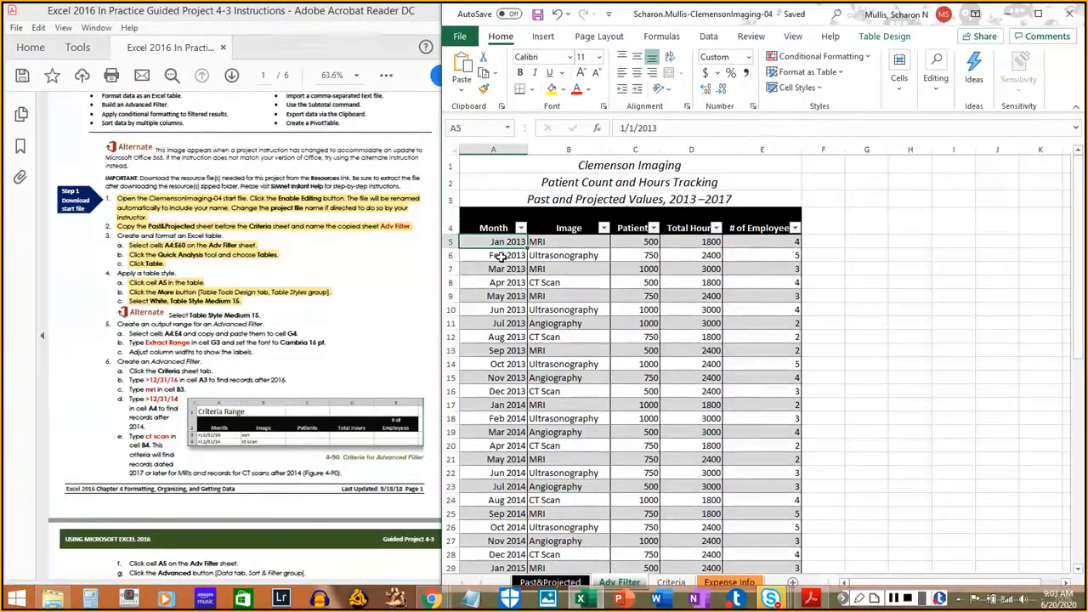
click(490, 224)
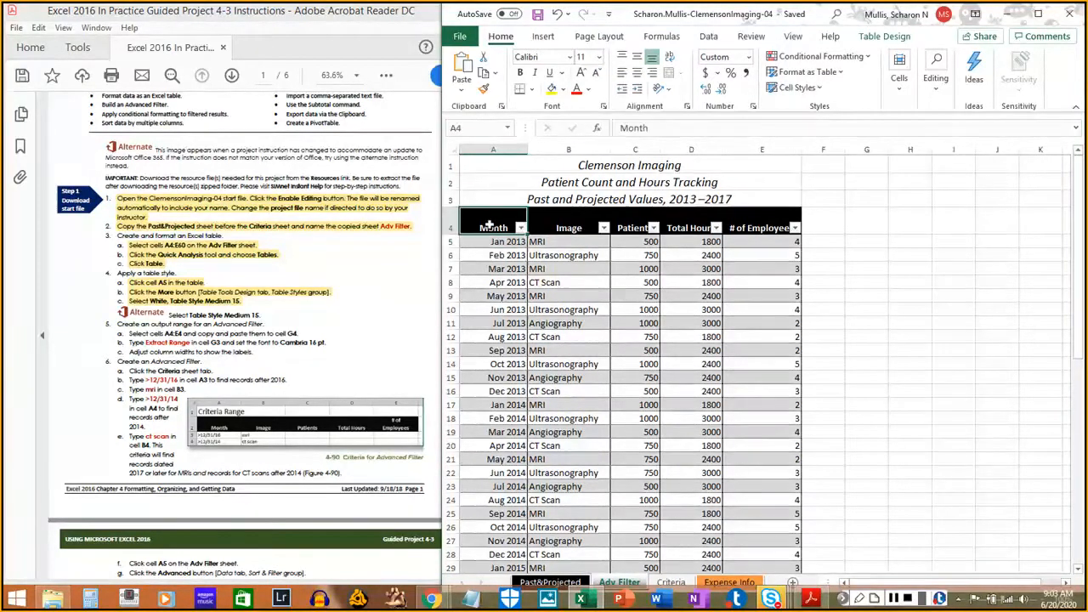
drag(489, 224, 744, 224)
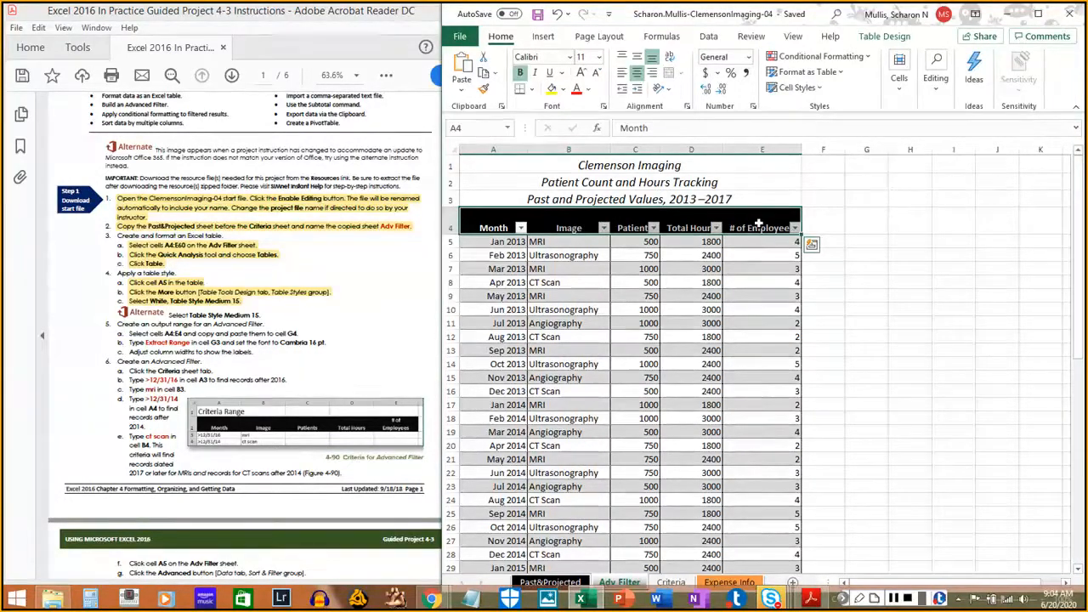
key(ctrl+c)
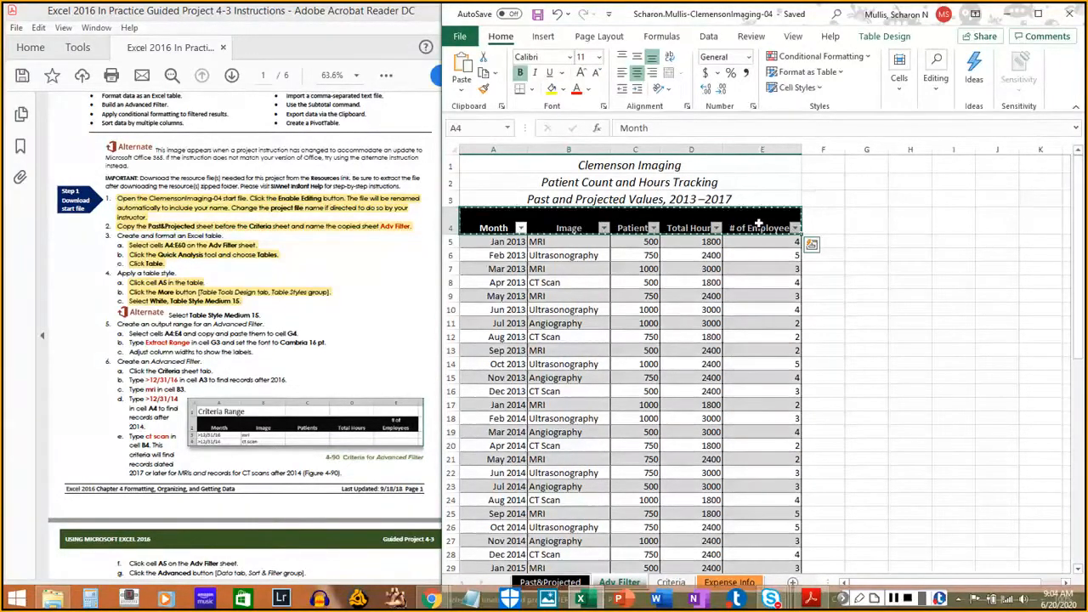
right_click(761, 225)
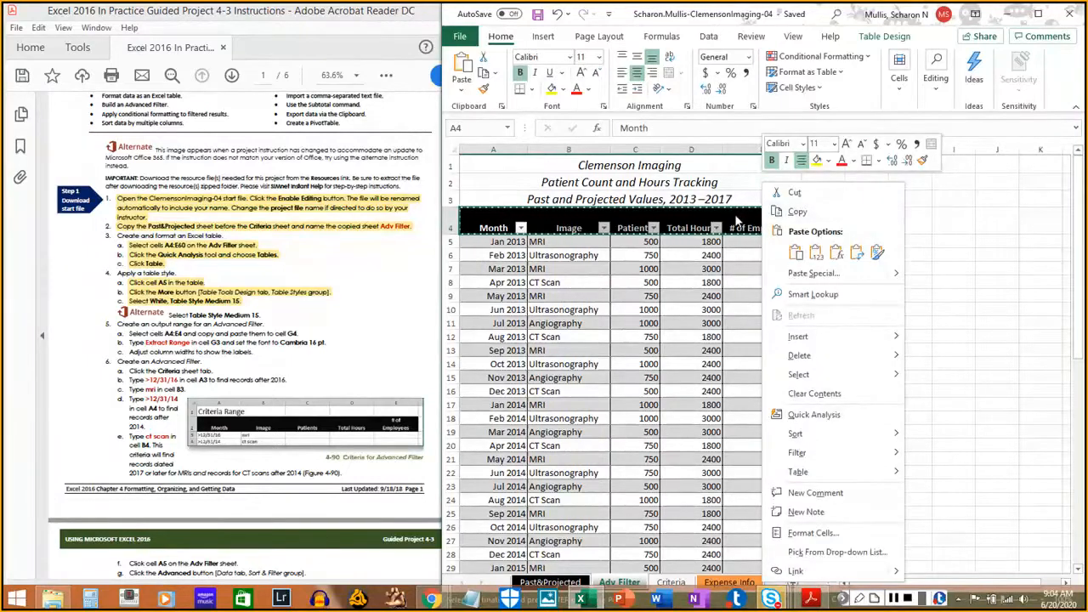
key(Escape)
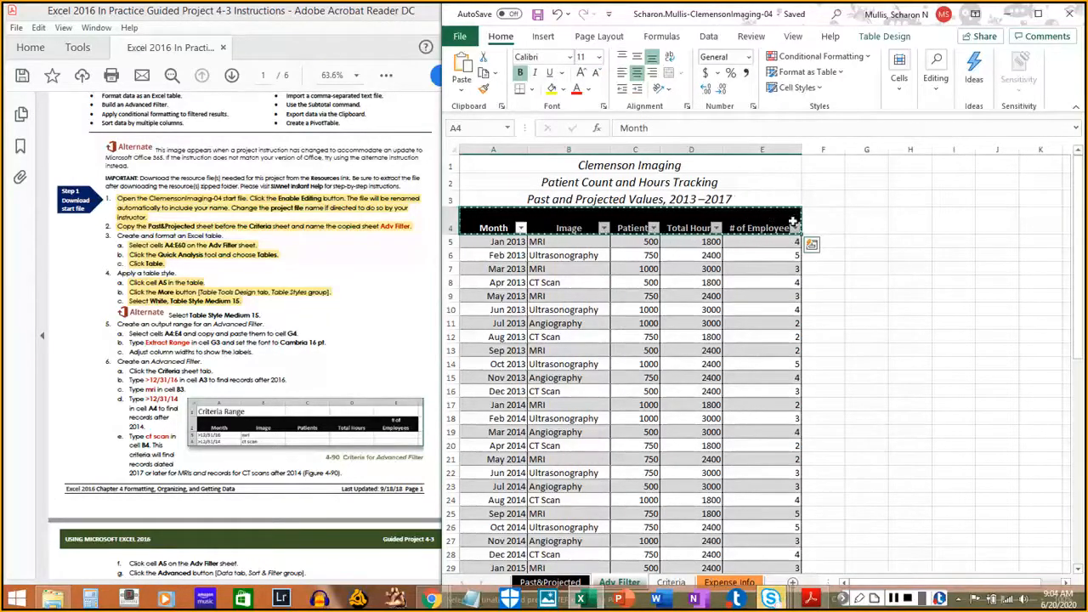
click(867, 222)
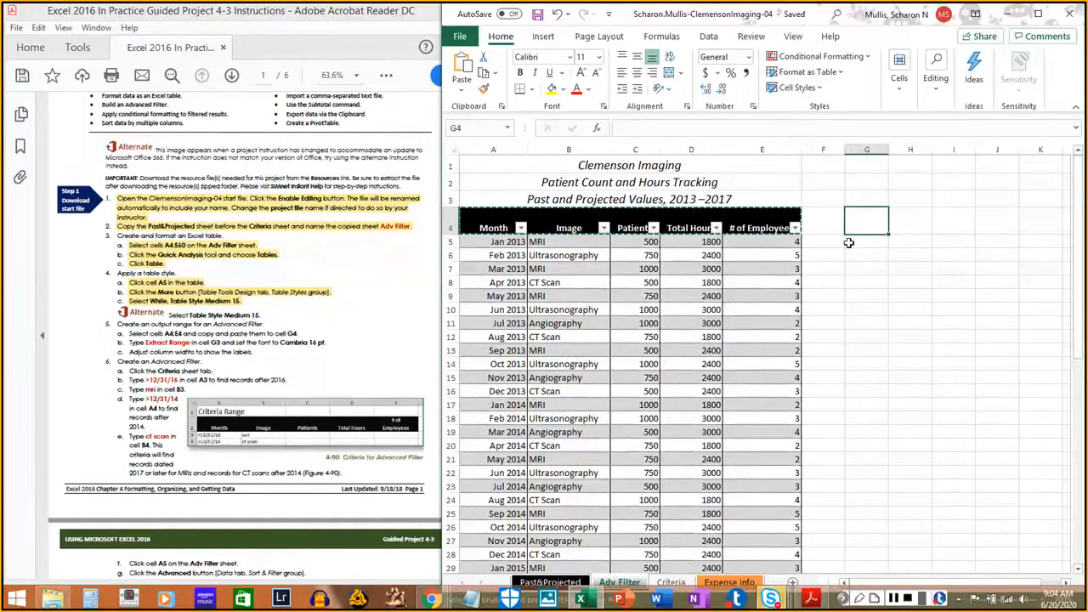
right_click(869, 219)
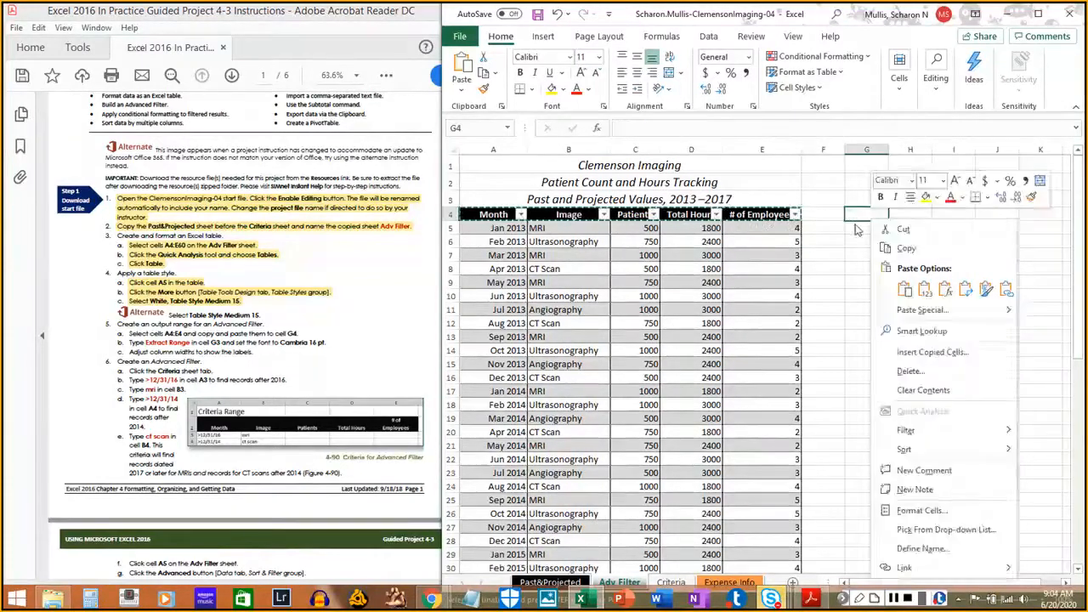
click(853, 219)
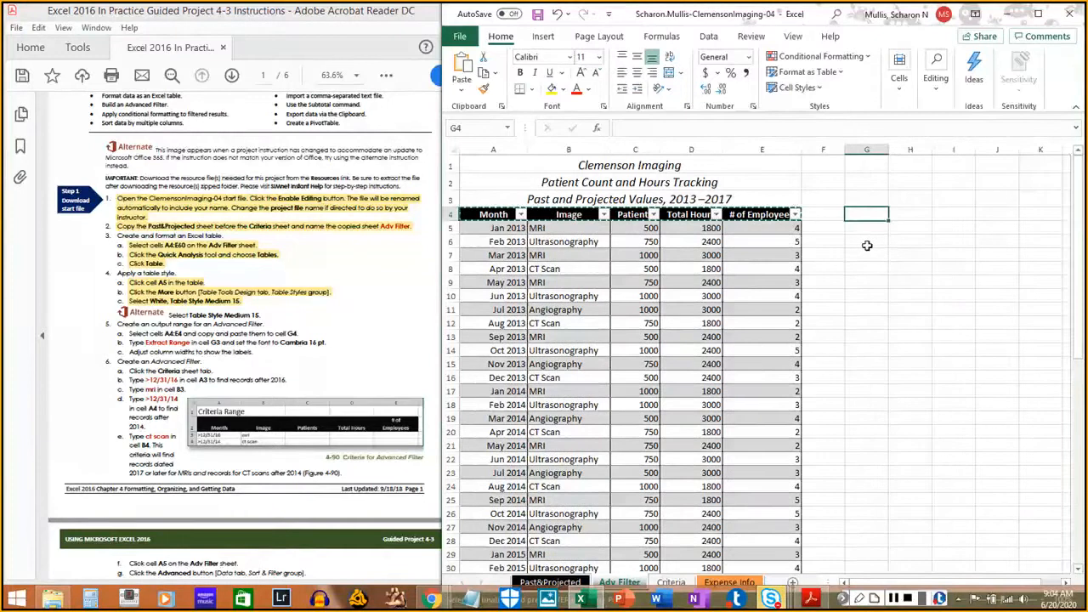
key(ctrl+v)
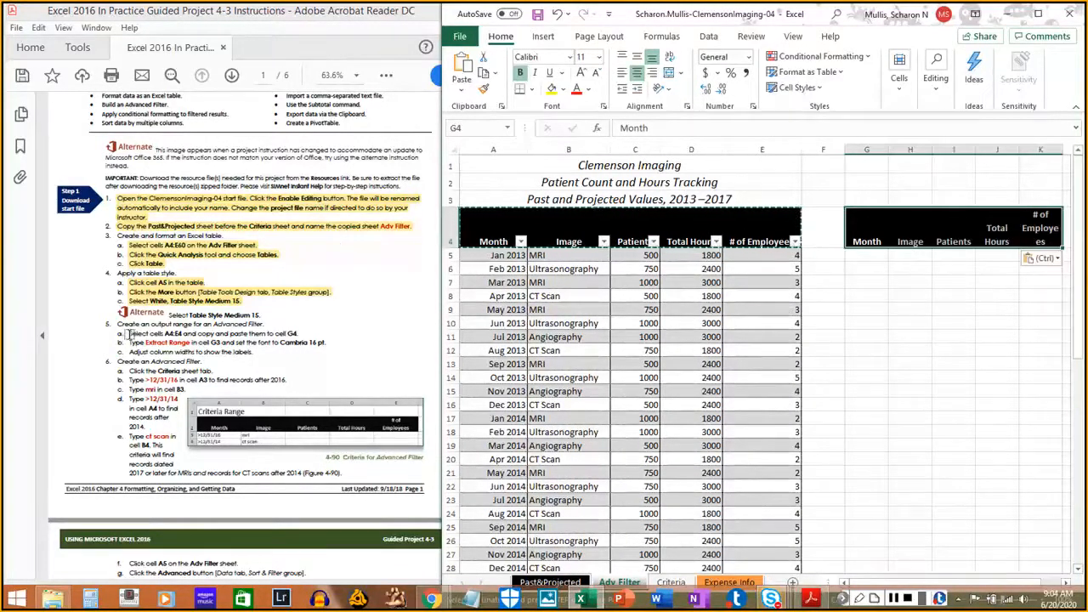
drag(127, 334, 297, 334)
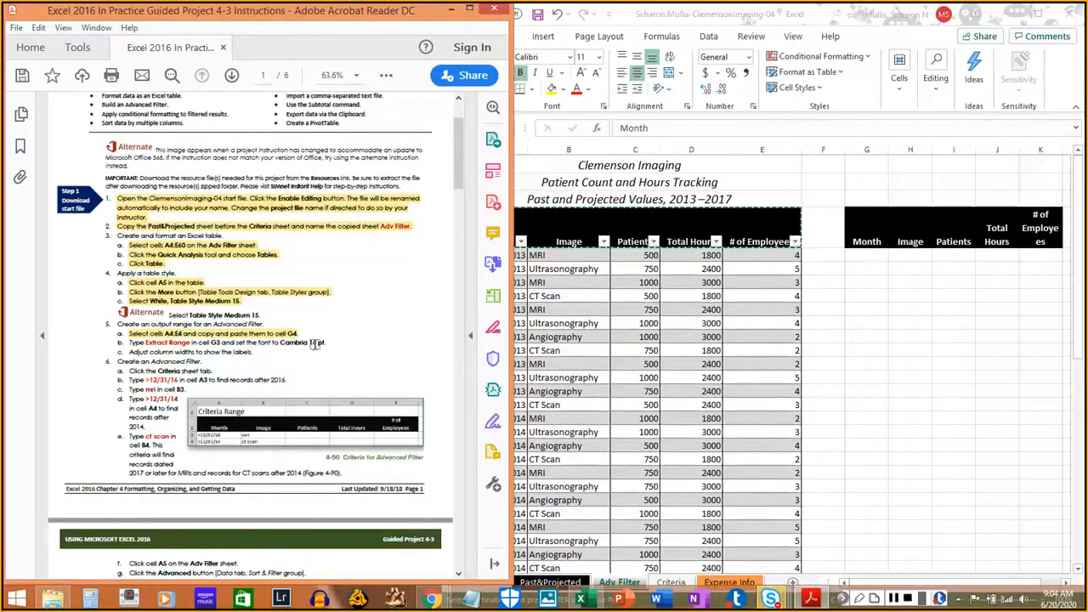
Enter the label Extract Range in cell G3 on the Adv Filter sheet
click(866, 196)
click(866, 196)
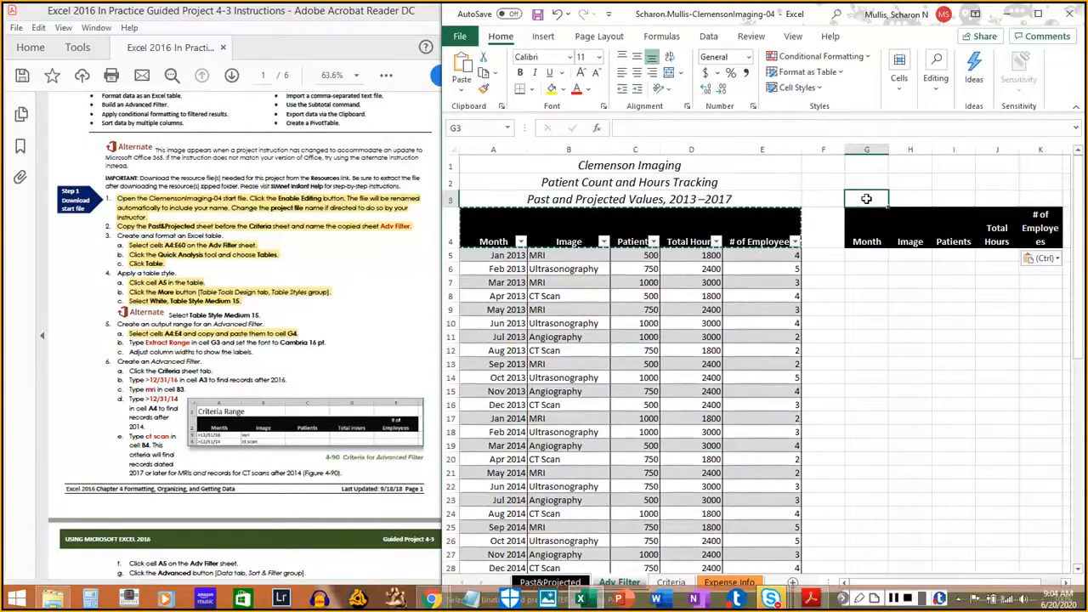
text(Ex)
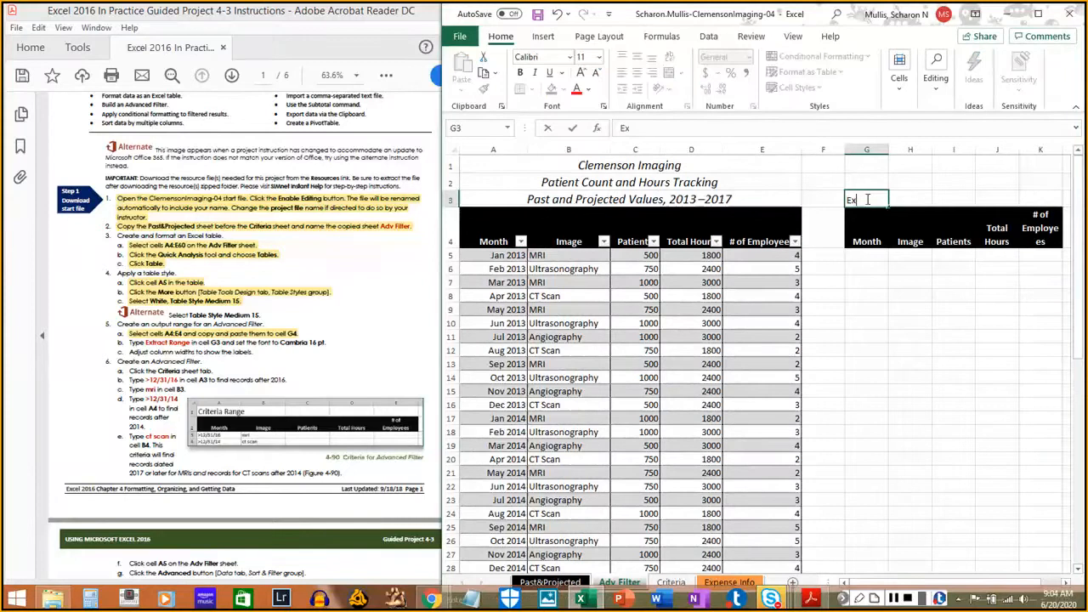
text(tract Range)
key(Return)
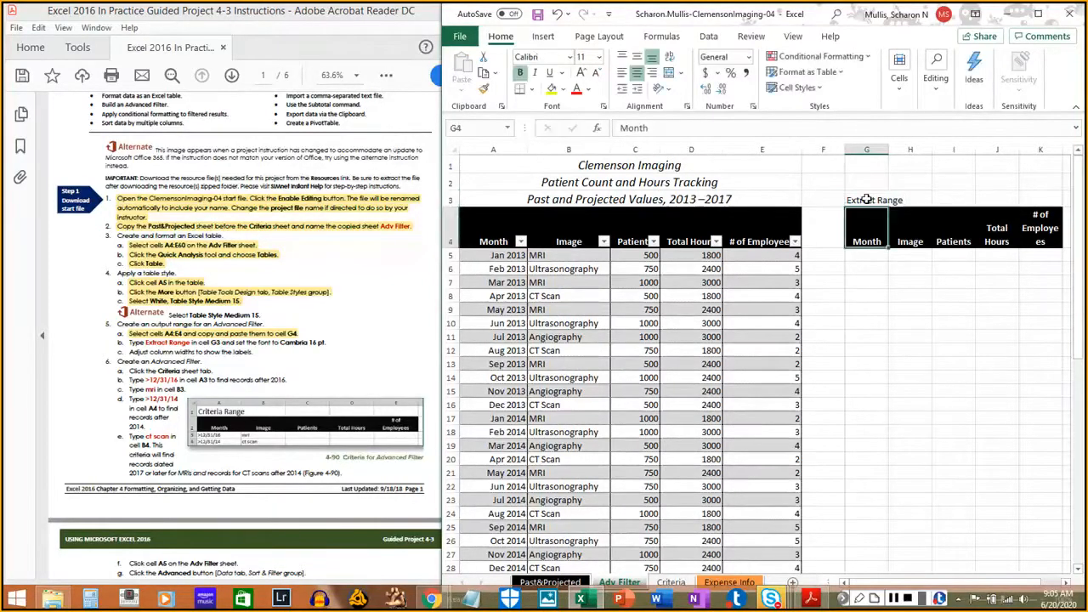
Format the Extract Range label in cell G3 as Cambria 16 pt and highlight instruction 5b in the PDF
click(867, 200)
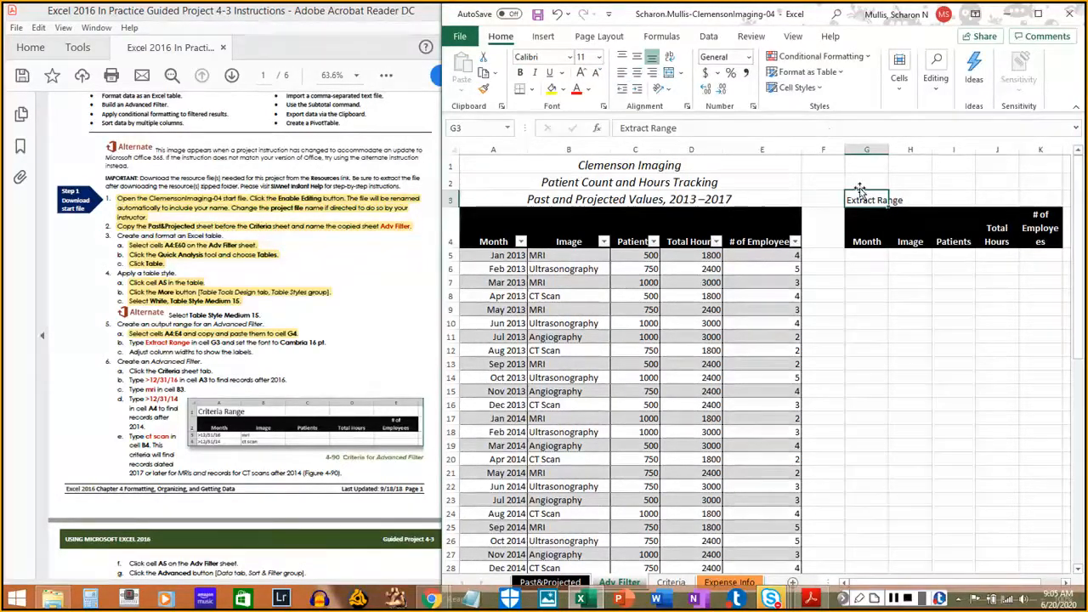
click(569, 57)
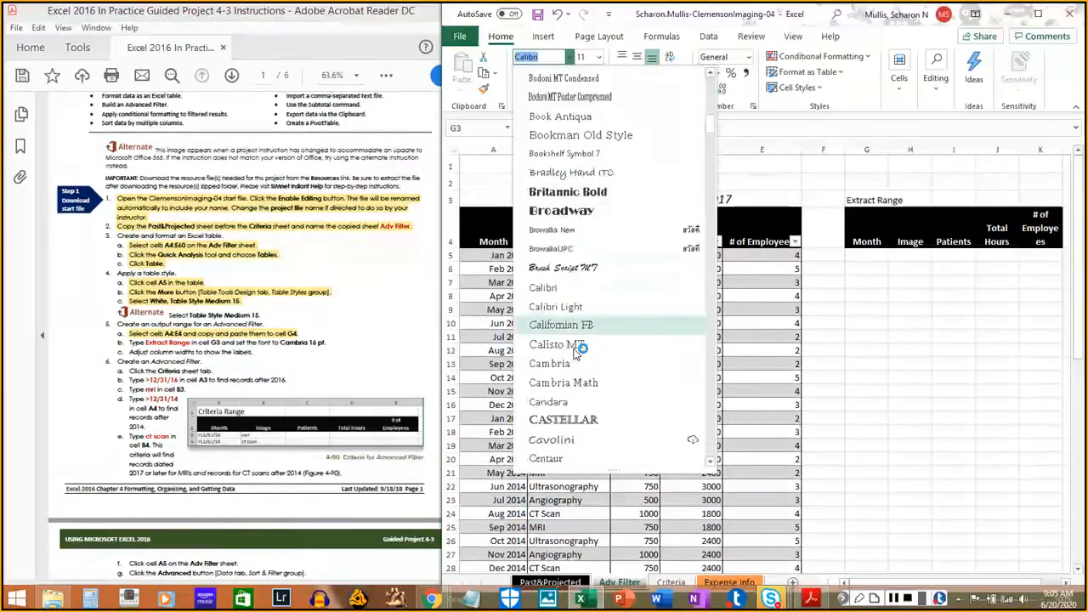
click(561, 366)
click(598, 57)
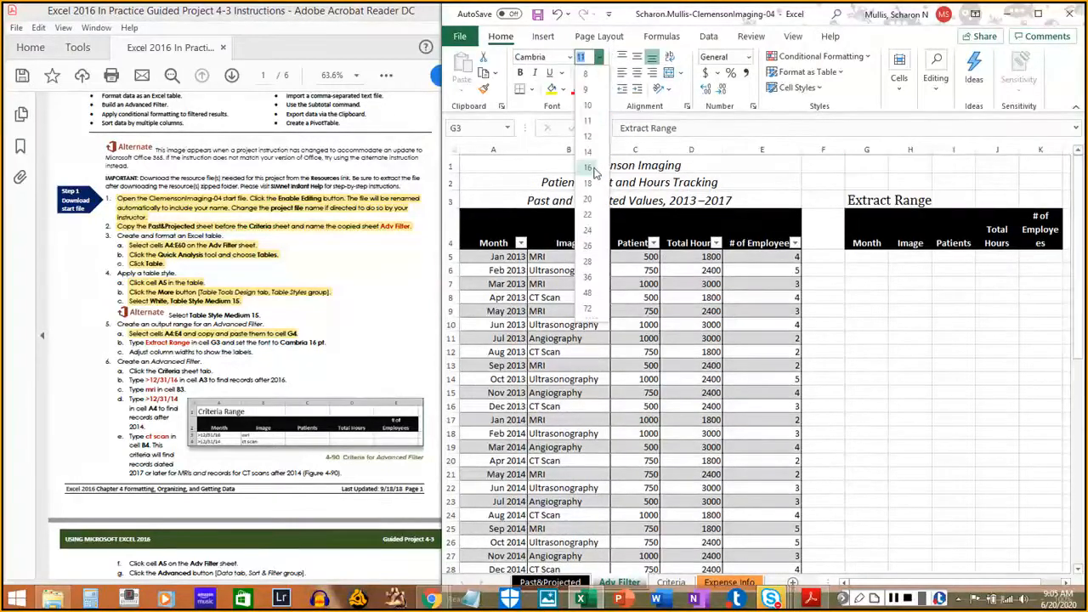
click(588, 168)
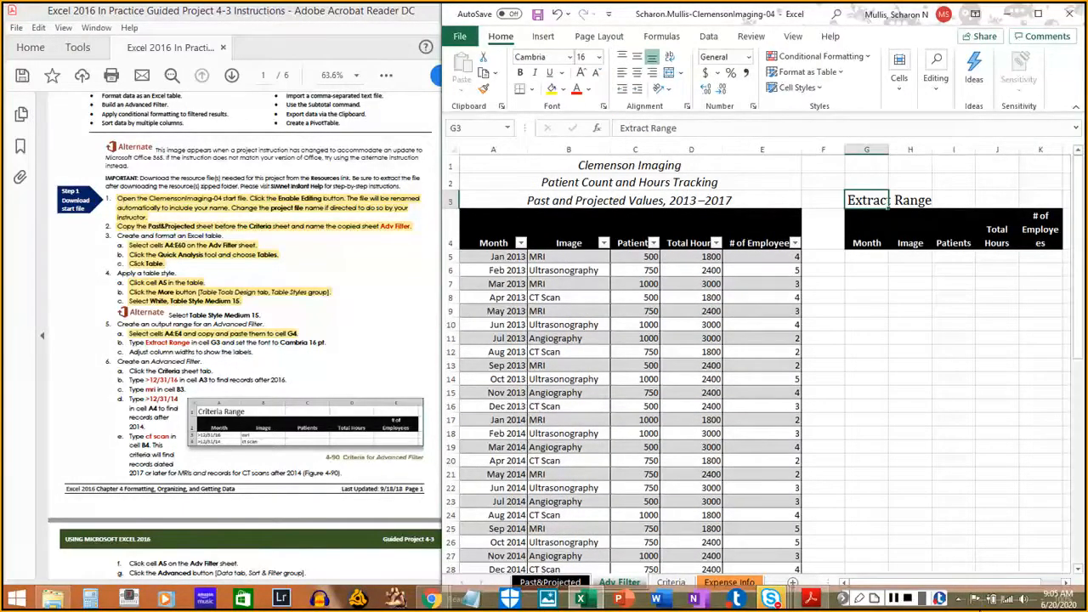
click(129, 341)
drag(130, 341, 325, 344)
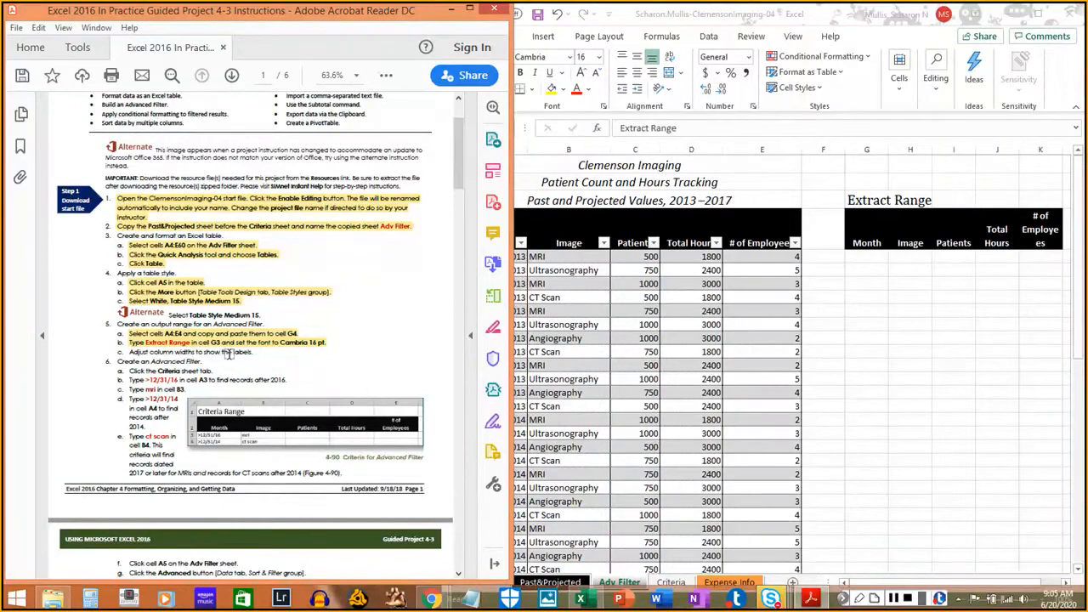
AutoFit the widths of all columns on the Adv Filter sheet
click(1059, 75)
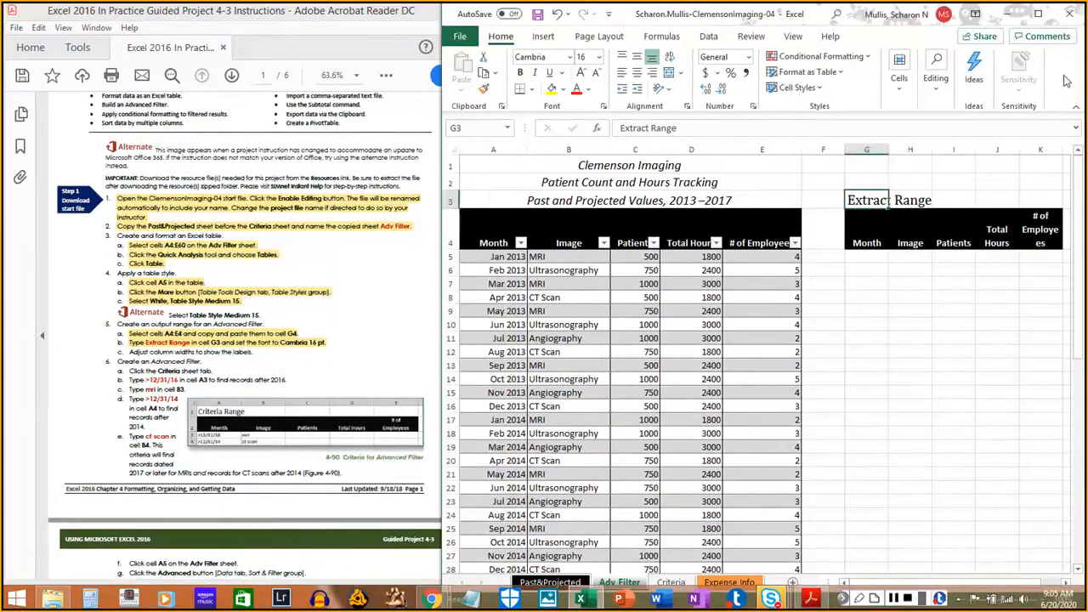
click(452, 149)
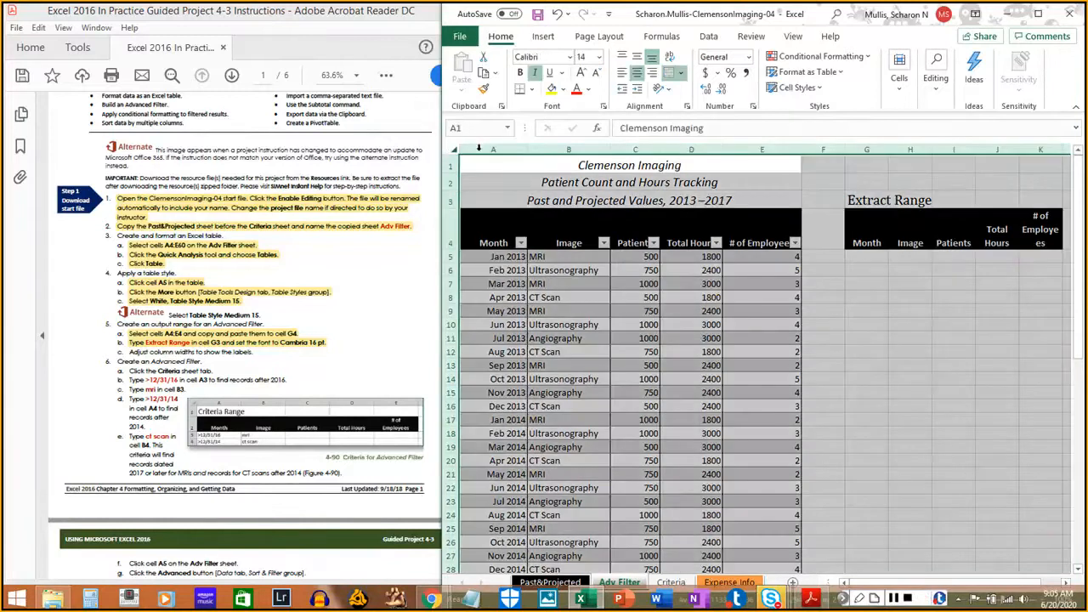
double_click(889, 149)
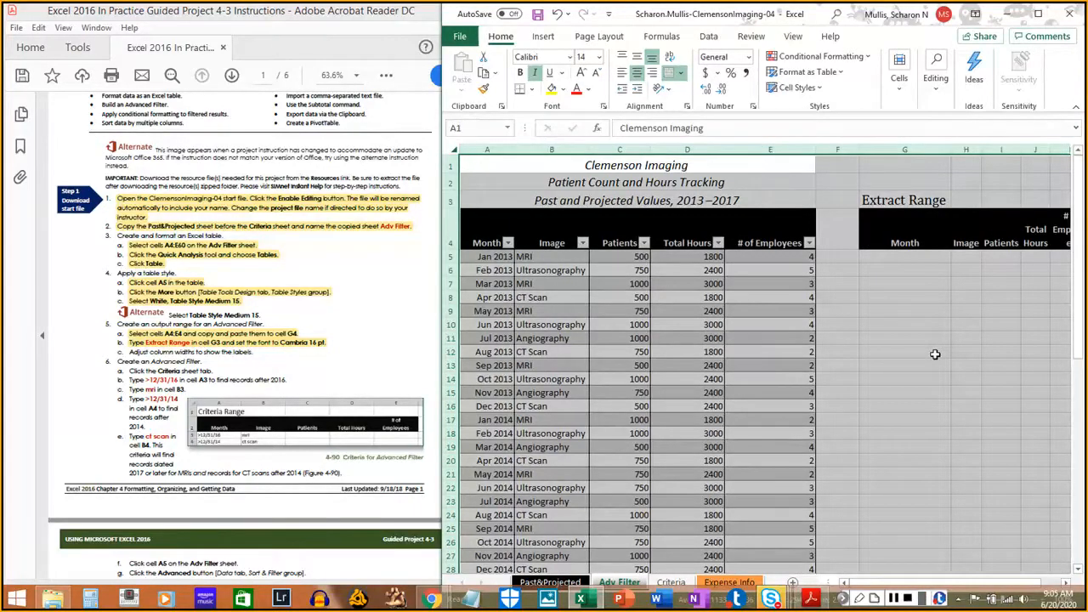
Highlight instruction 5c, about adjusting the column widths, in the PDF
click(141, 351)
drag(128, 351, 243, 354)
click(248, 352)
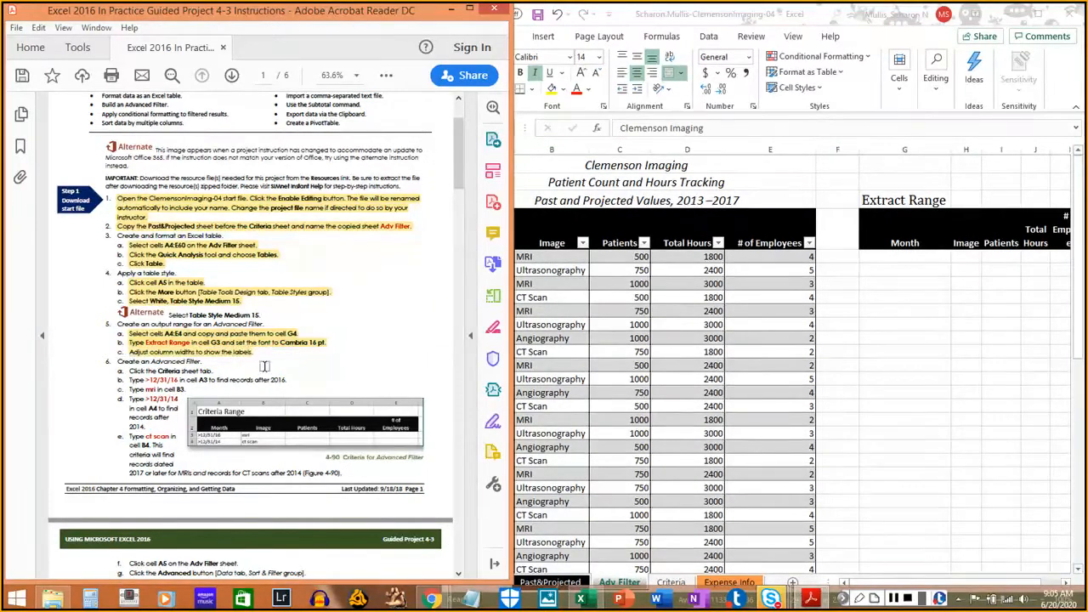
Return to the Excel workbook and save it under its existing name
click(1065, 83)
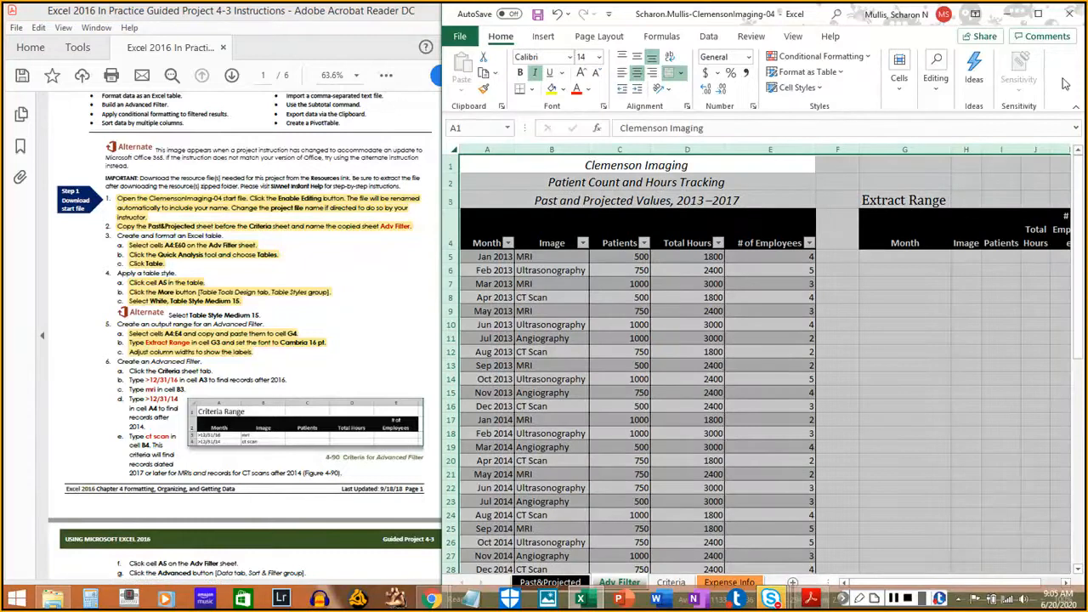
key(ctrl+s)
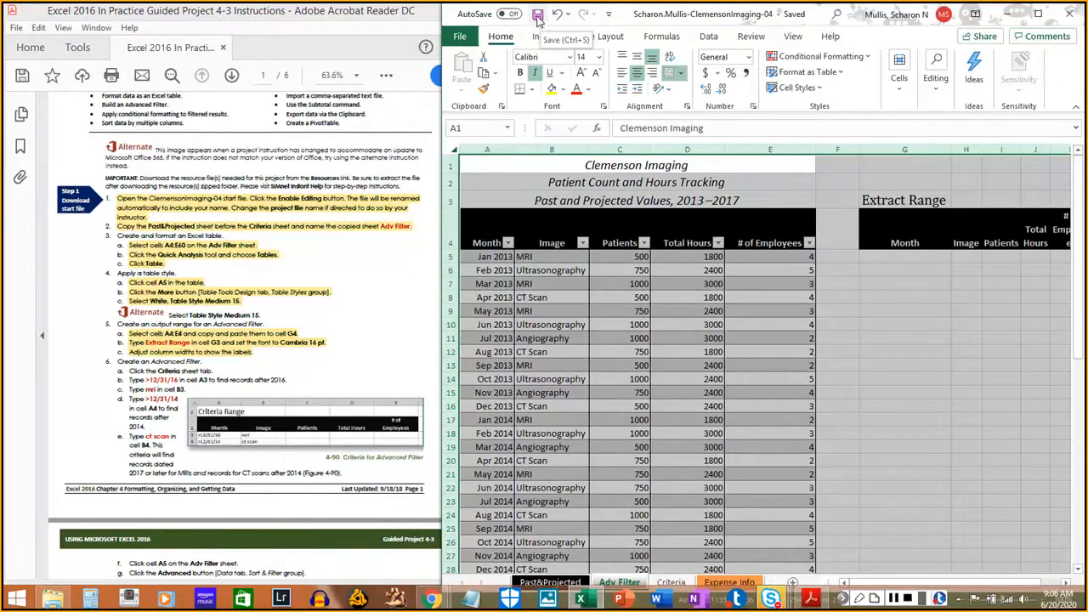
click(461, 37)
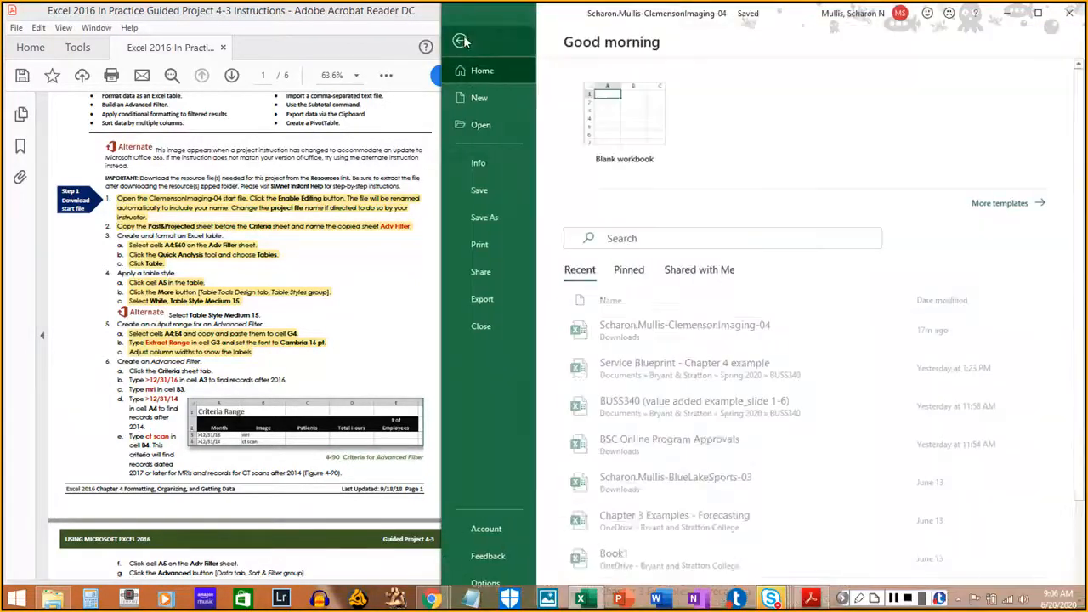
click(495, 190)
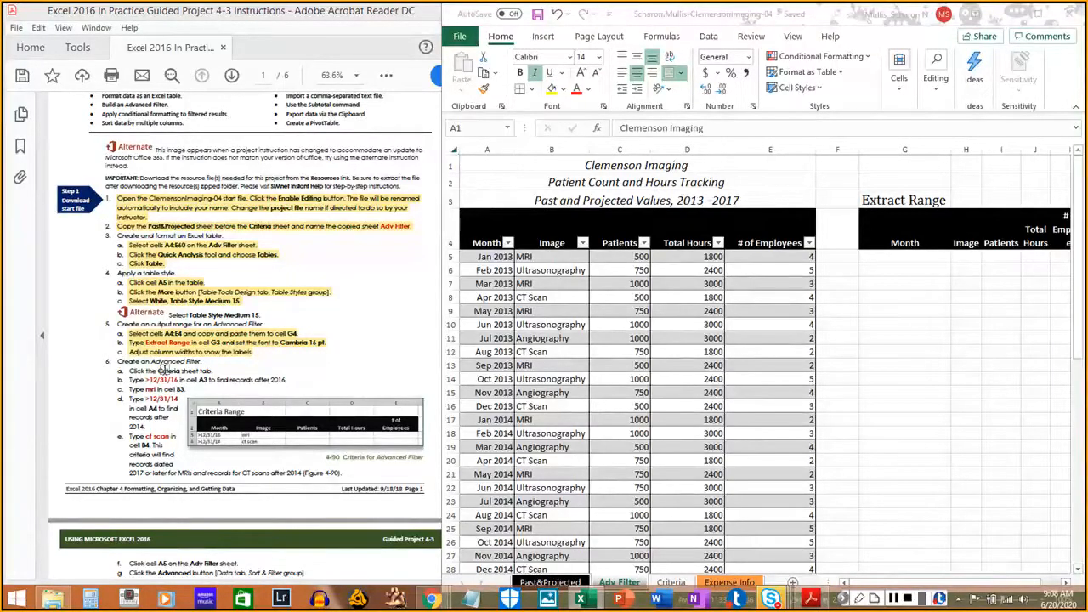
Open the Criteria sheet, highlight instruction 6a in the PDF, and return to the workbook
click(680, 583)
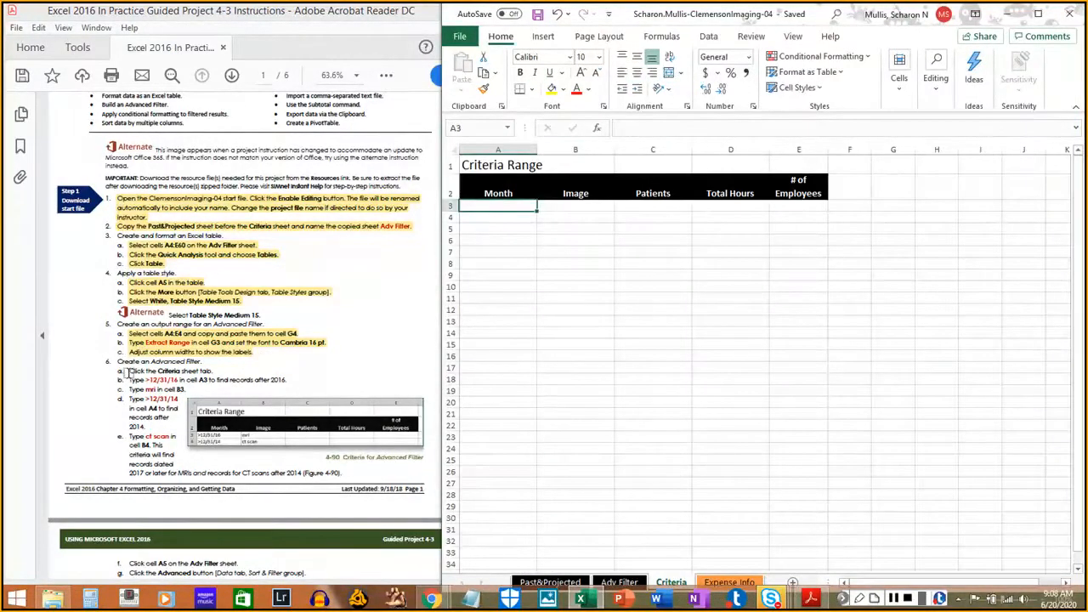
drag(128, 371, 207, 371)
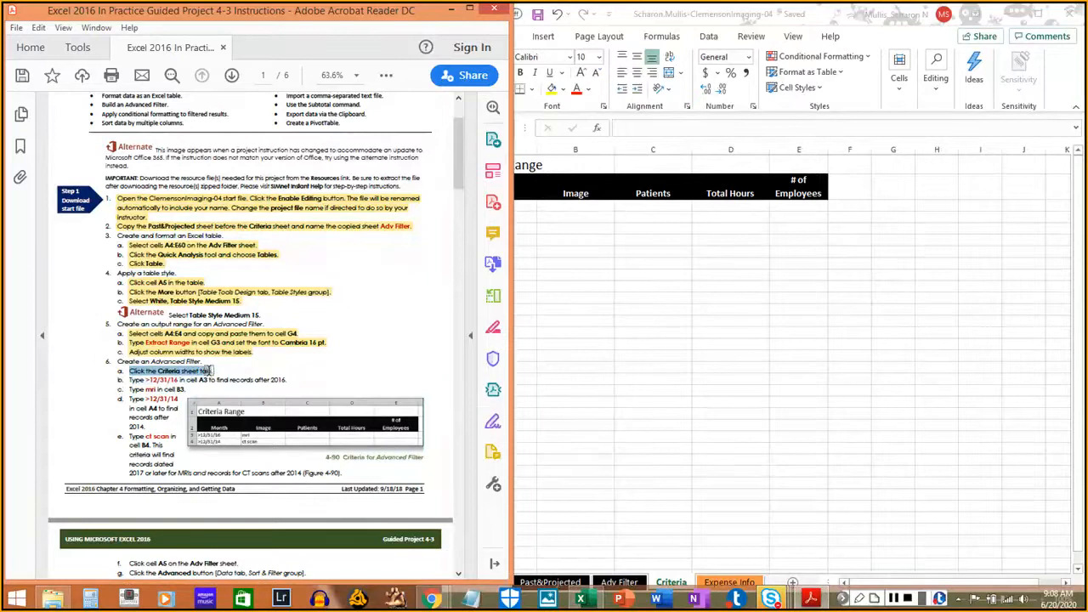
click(148, 380)
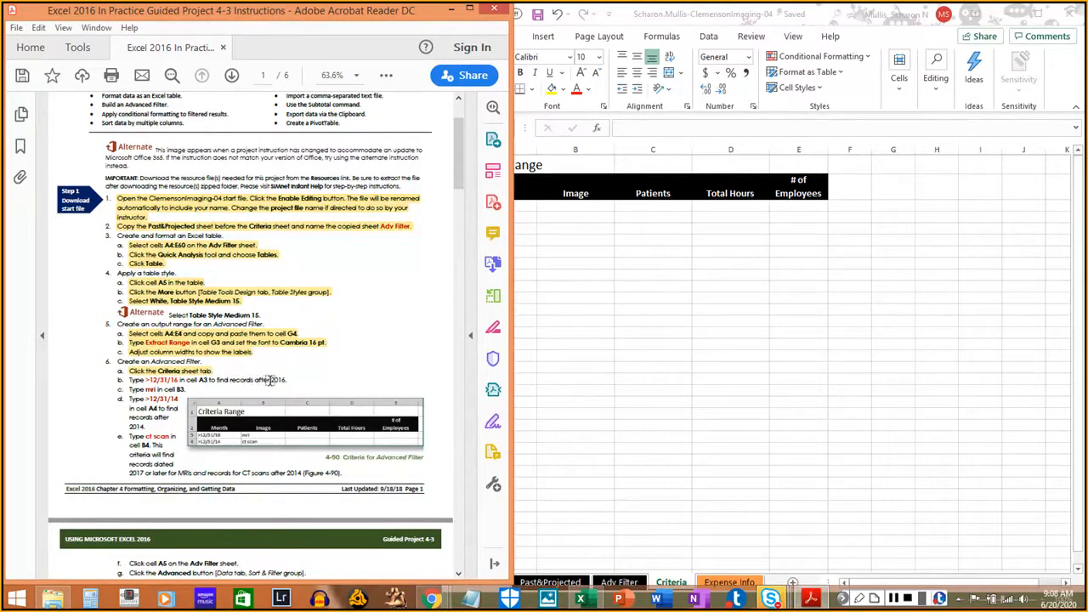
click(583, 291)
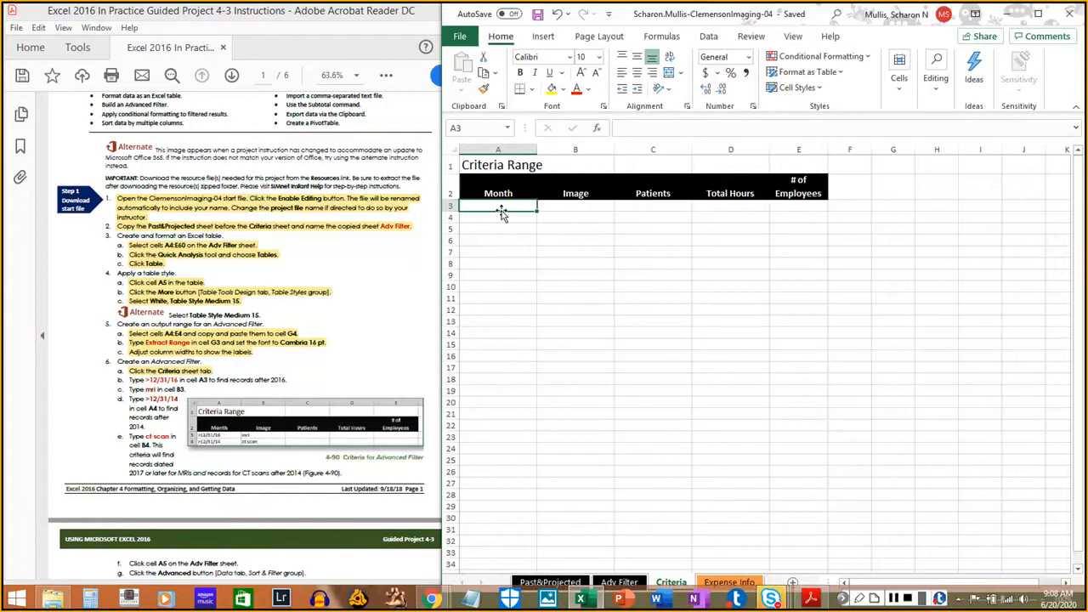
Enter >12/31/16 in cell A3 of the Criteria sheet and highlight instruction 6b in the PDF
text(>12/31/16)
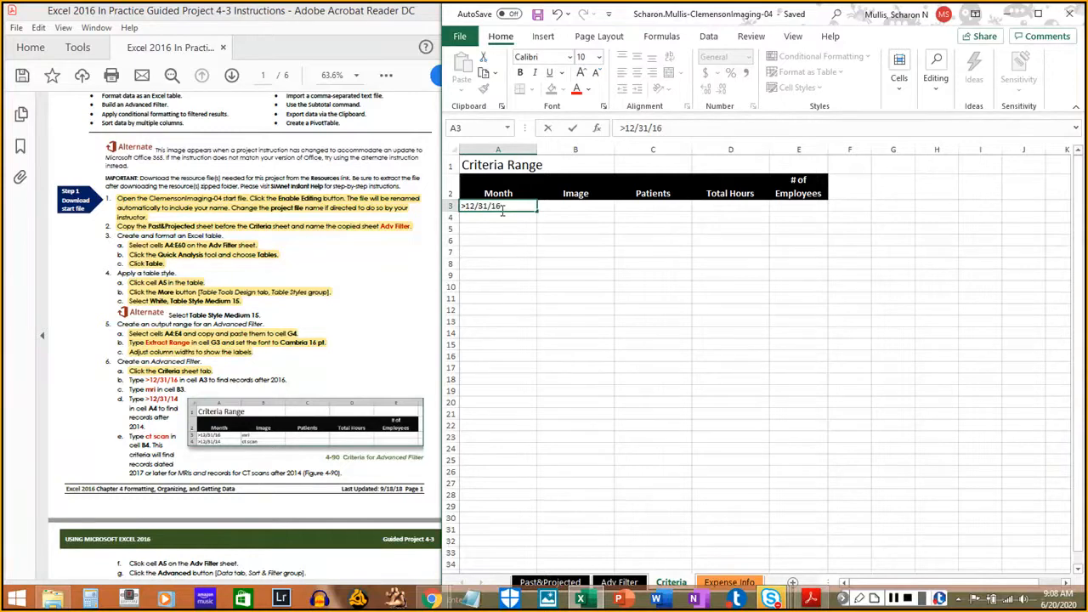
key(Return)
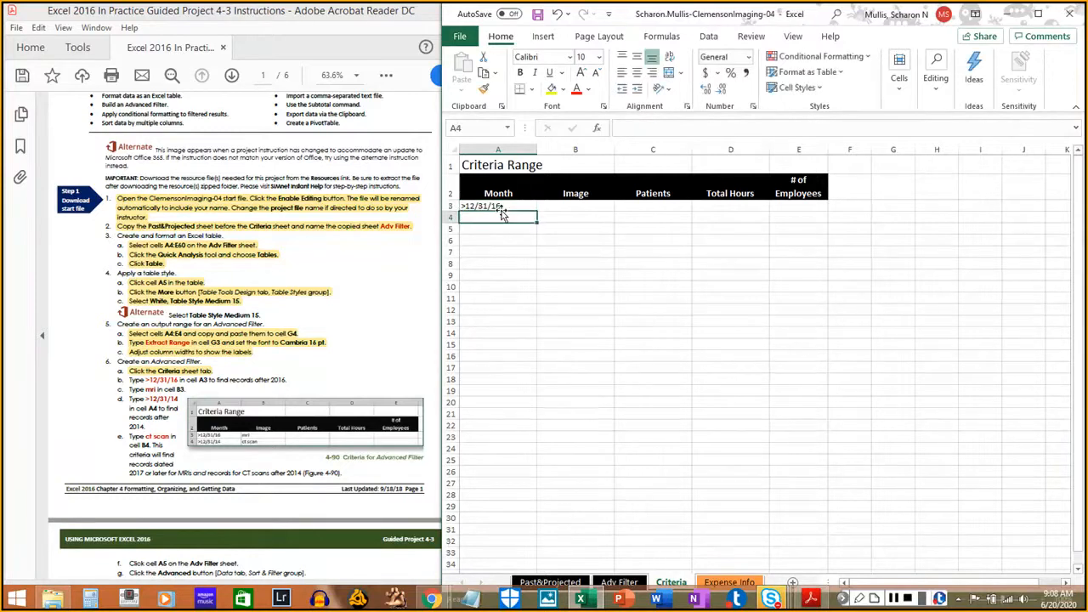
click(133, 376)
drag(129, 380, 288, 380)
click(278, 380)
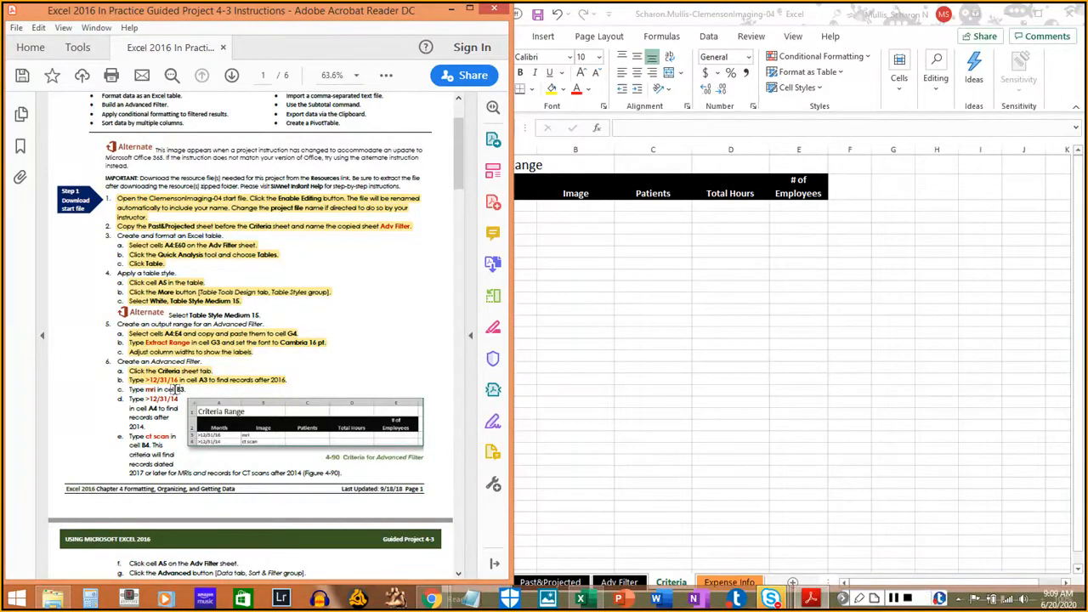
Return to the Excel workbook, enter mri in cell B3, and highlight instruction 6c in the PDF
click(535, 253)
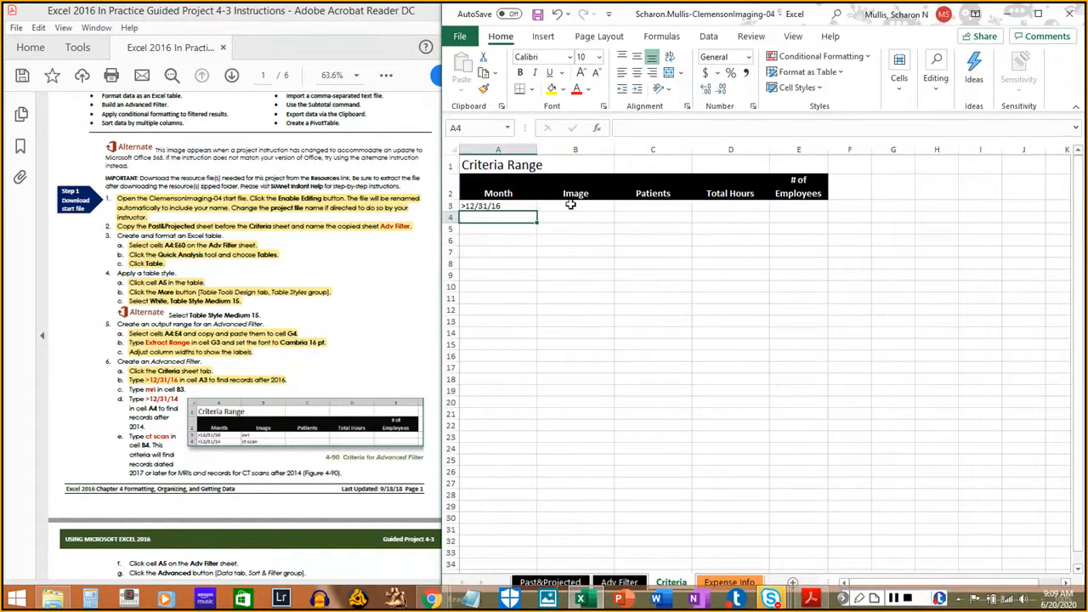
click(571, 204)
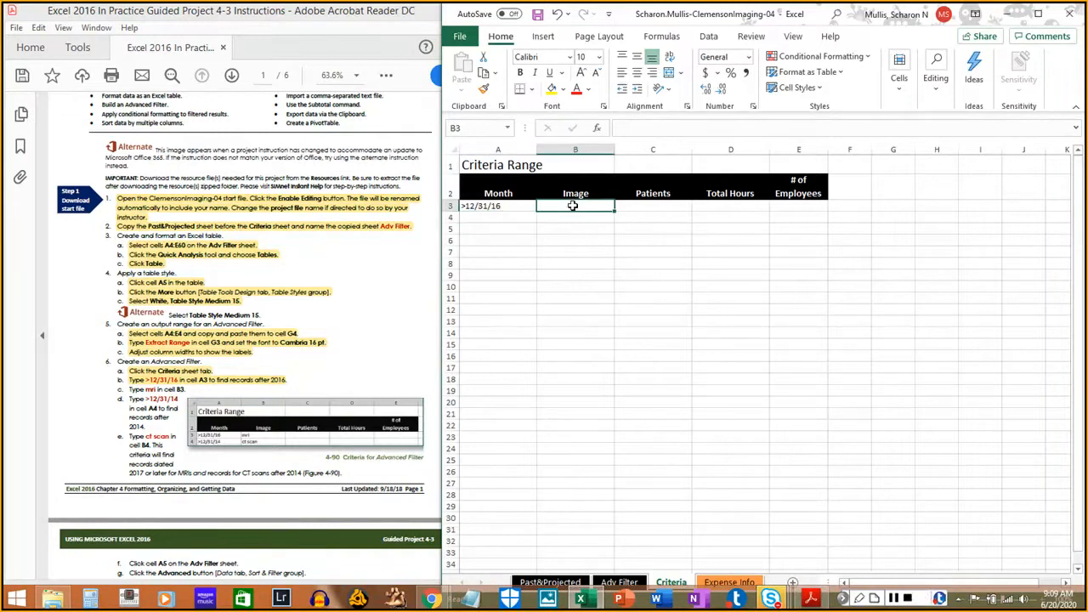
text(mri)
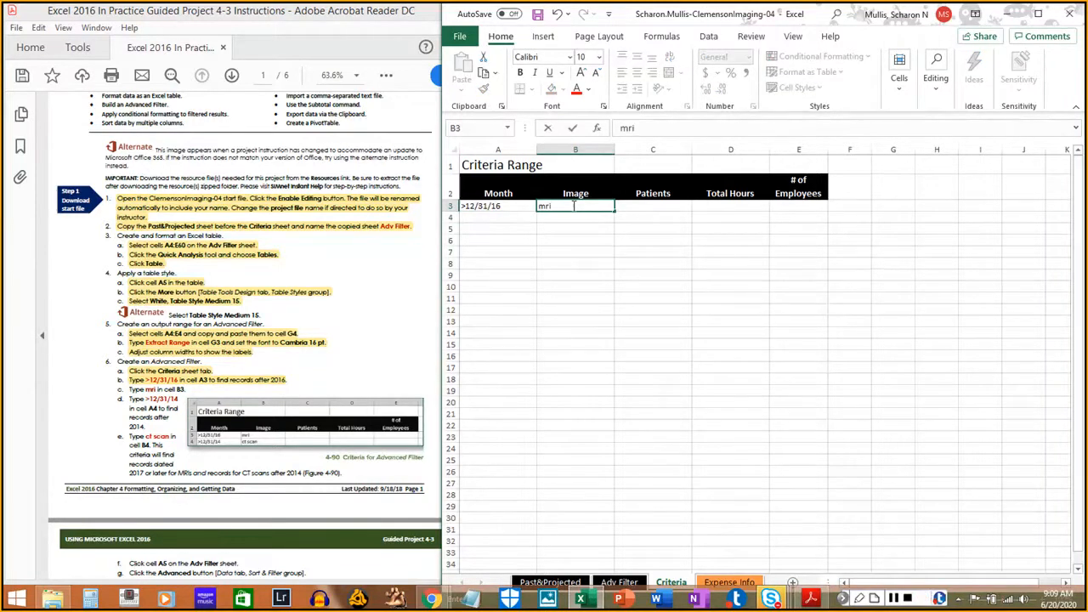
key(Return)
click(132, 389)
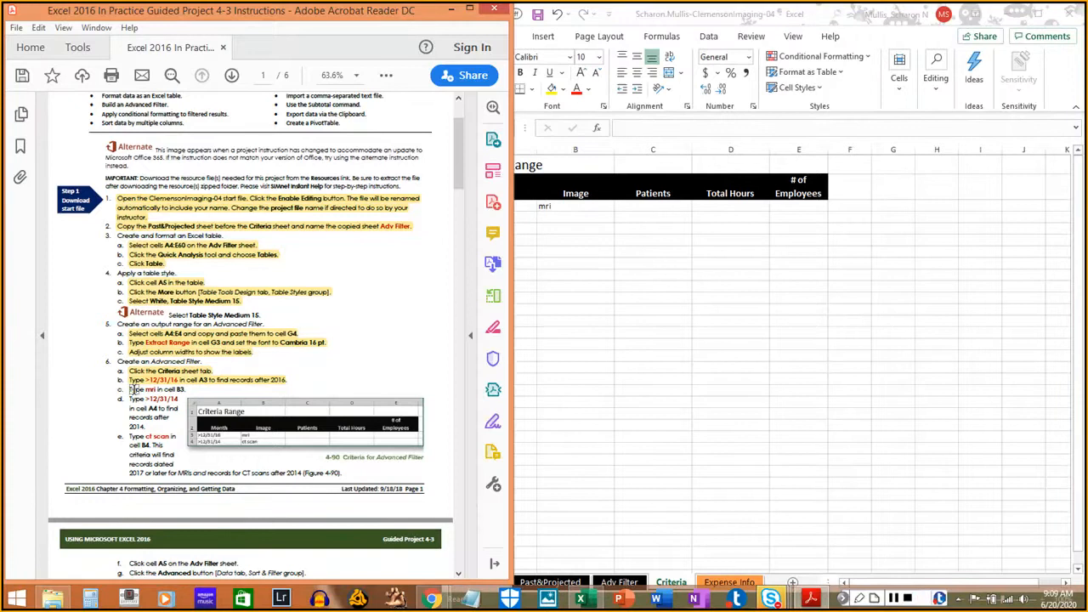
drag(132, 390, 184, 388)
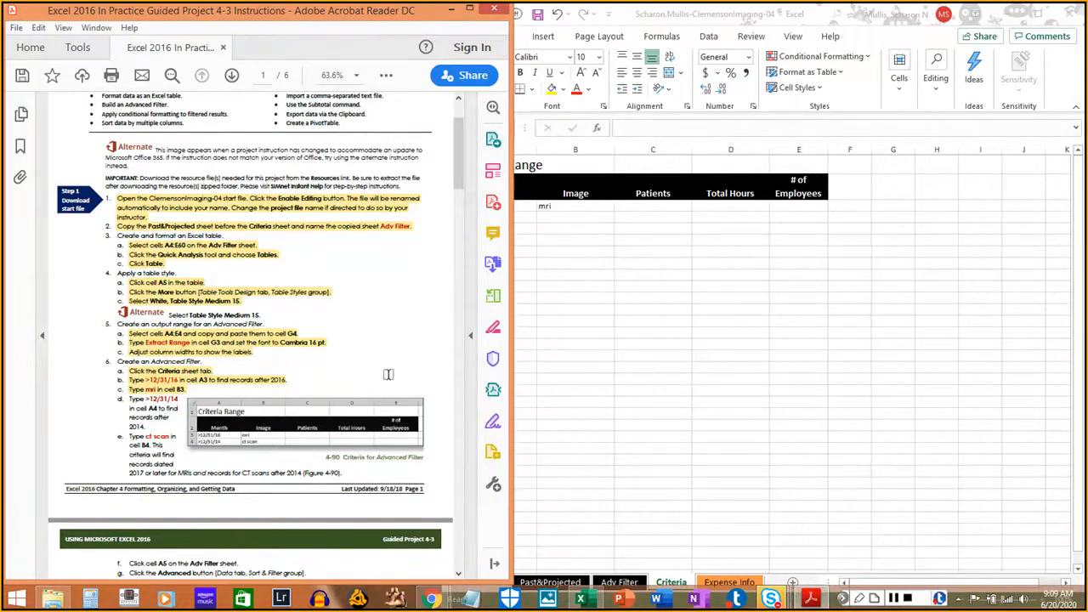
Return to the Excel workbook, enter >12/31/14 in cell A4, and highlight instruction 6d in the PDF
click(578, 332)
click(503, 217)
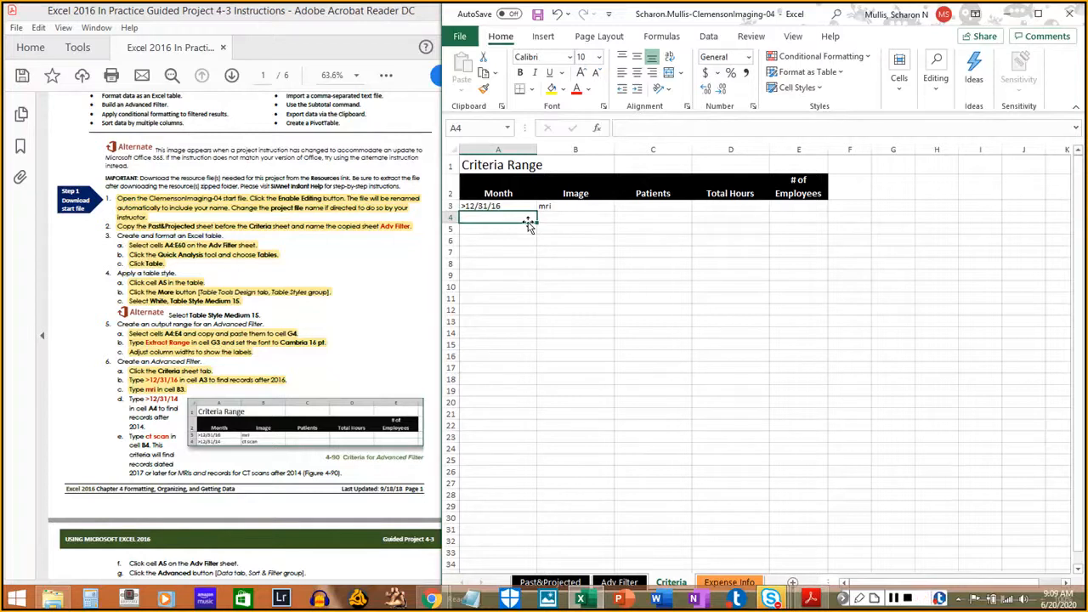
text(?)
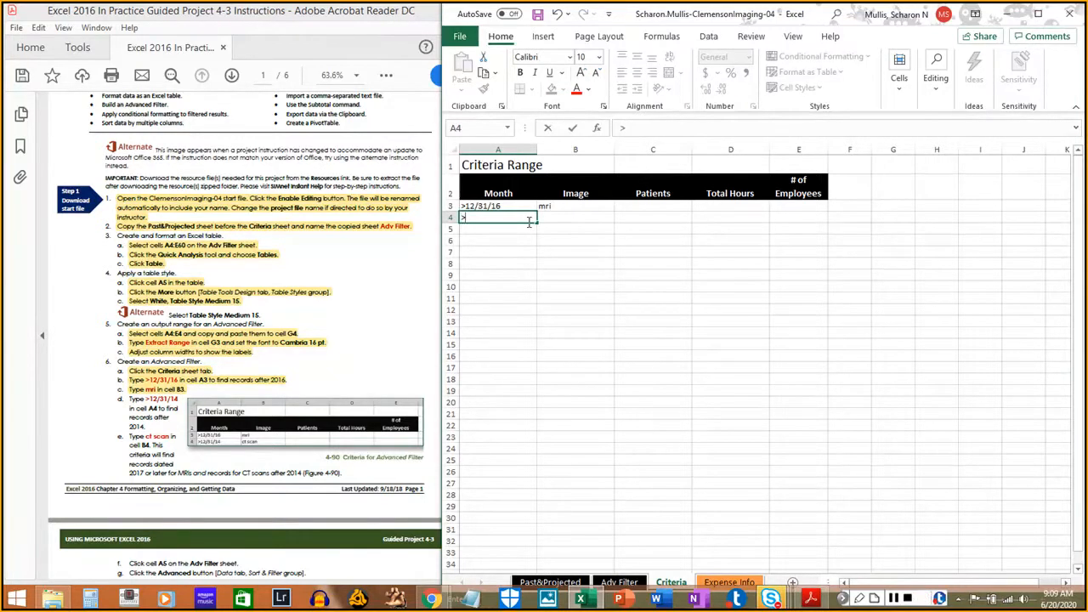
text(12/31/14)
key(Tab)
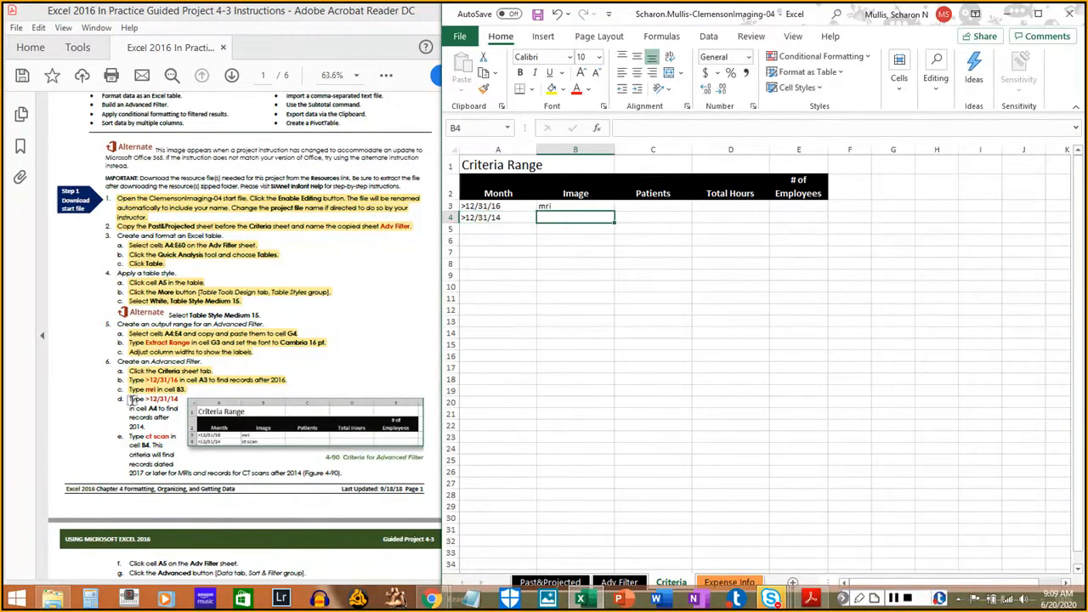
drag(132, 399, 157, 421)
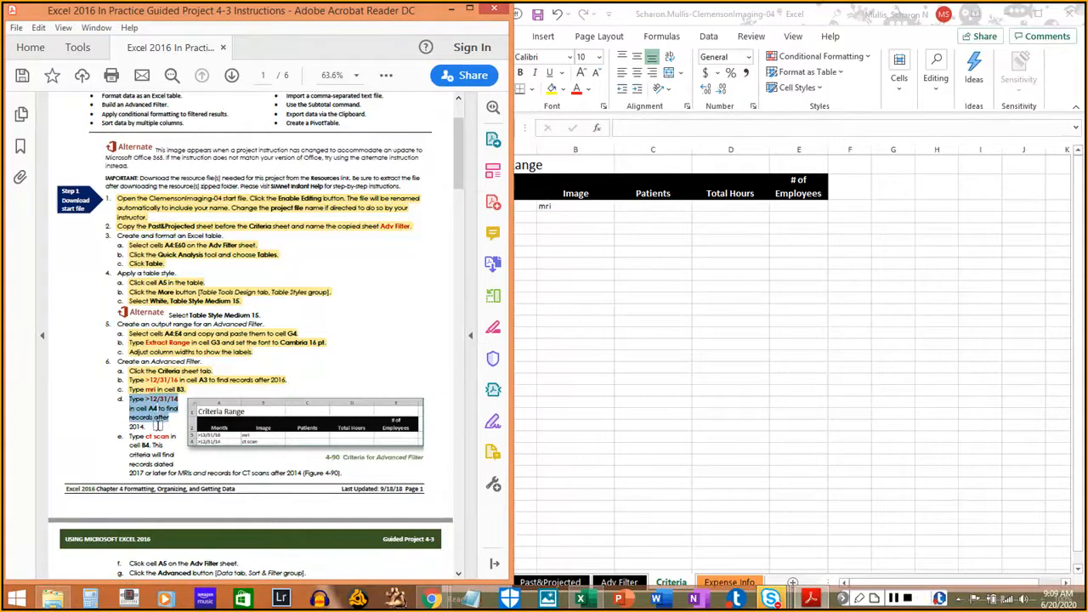
click(148, 430)
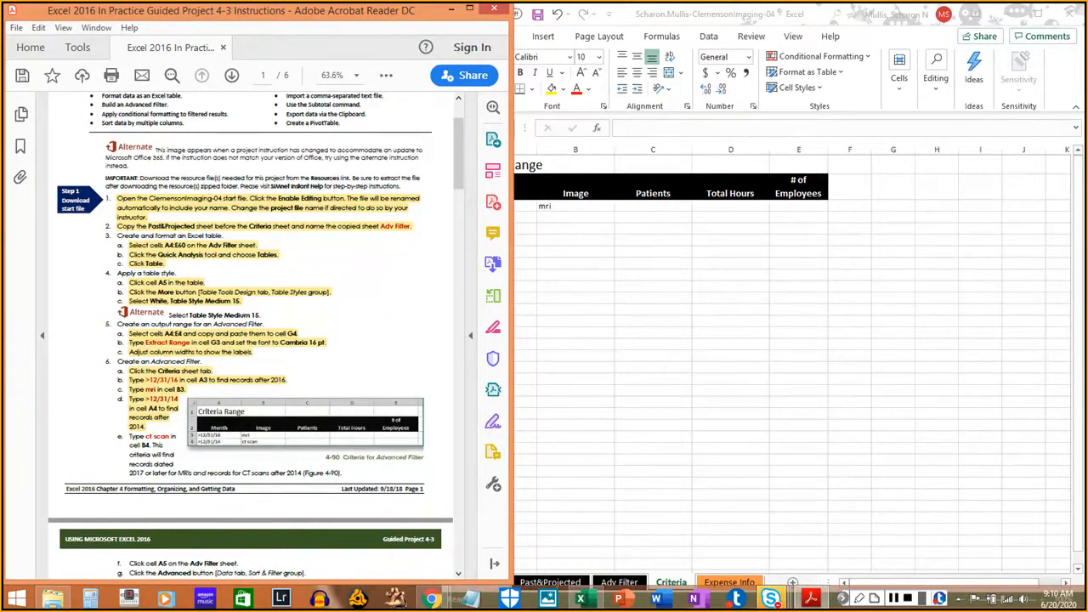
Return to the Excel workbook, enter ct scan in cell B4, and highlight instruction 6e in the PDF
click(578, 216)
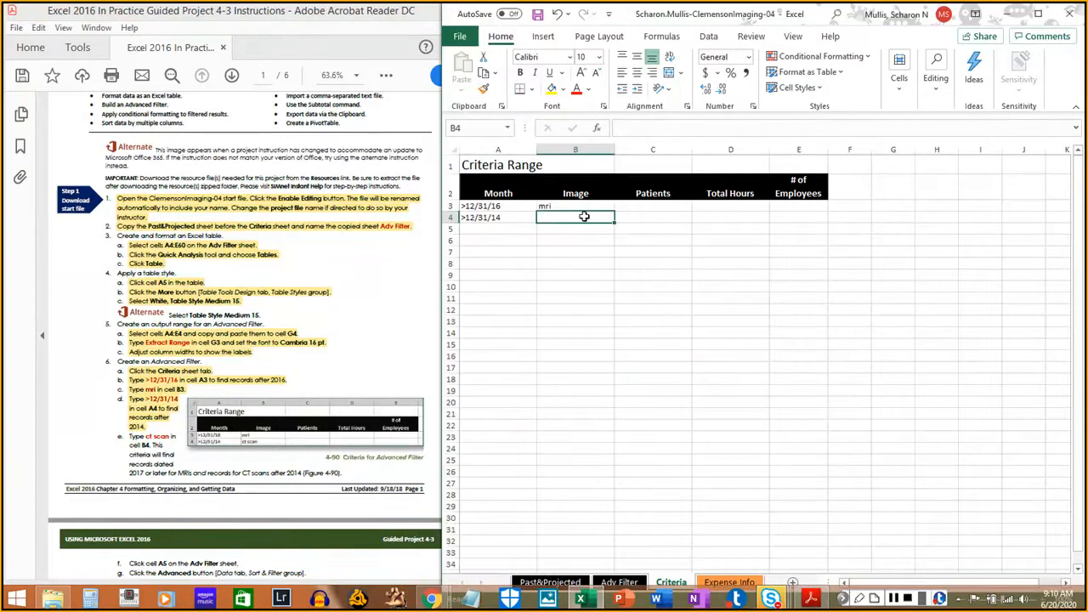
text(ct scan)
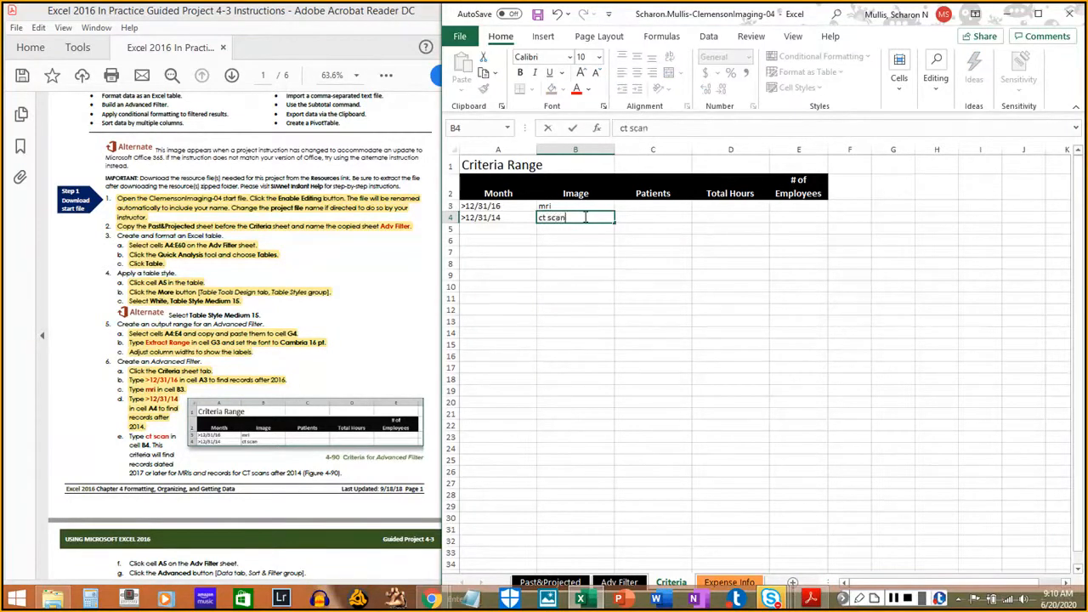
key(Return)
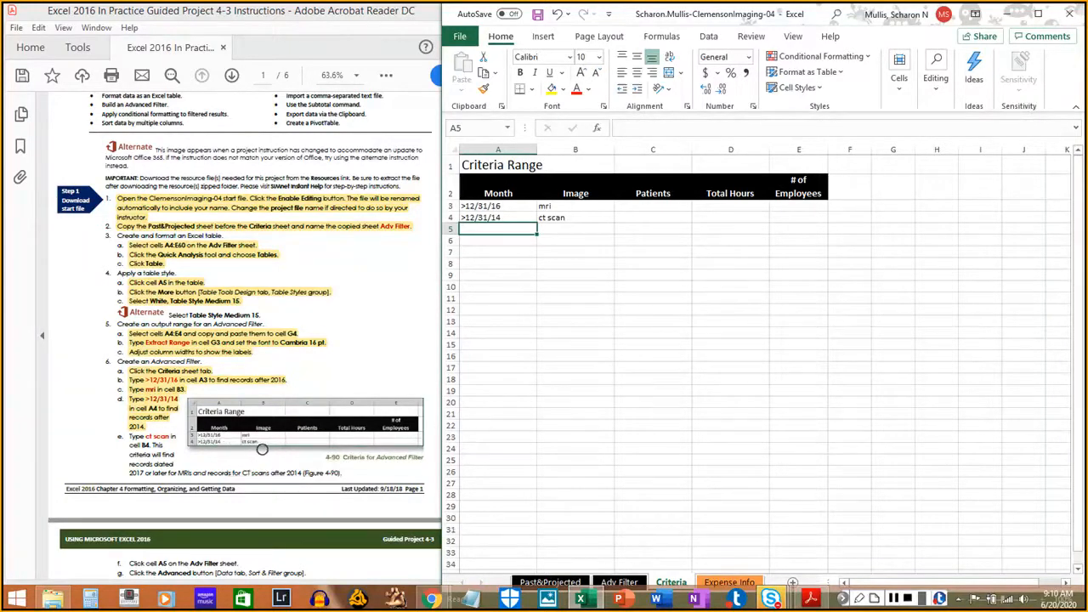
drag(129, 436, 348, 472)
click(240, 463)
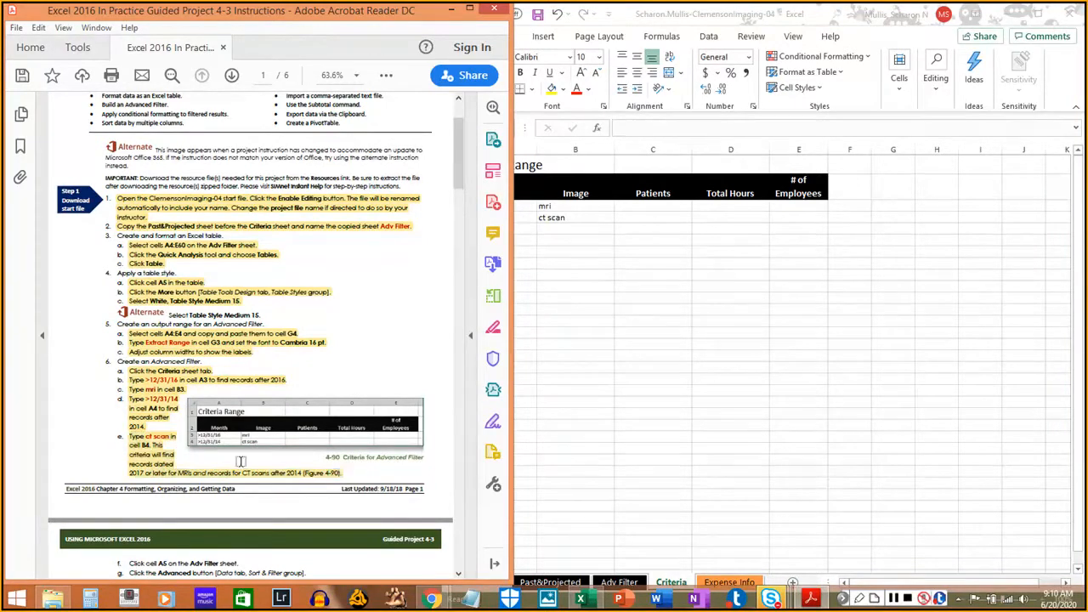
Select cell A5 on the workbook's Adv Filter sheet and highlight instruction 6f in the PDF
scroll(210, 434, down, 2)
scroll(210, 434, down, 8)
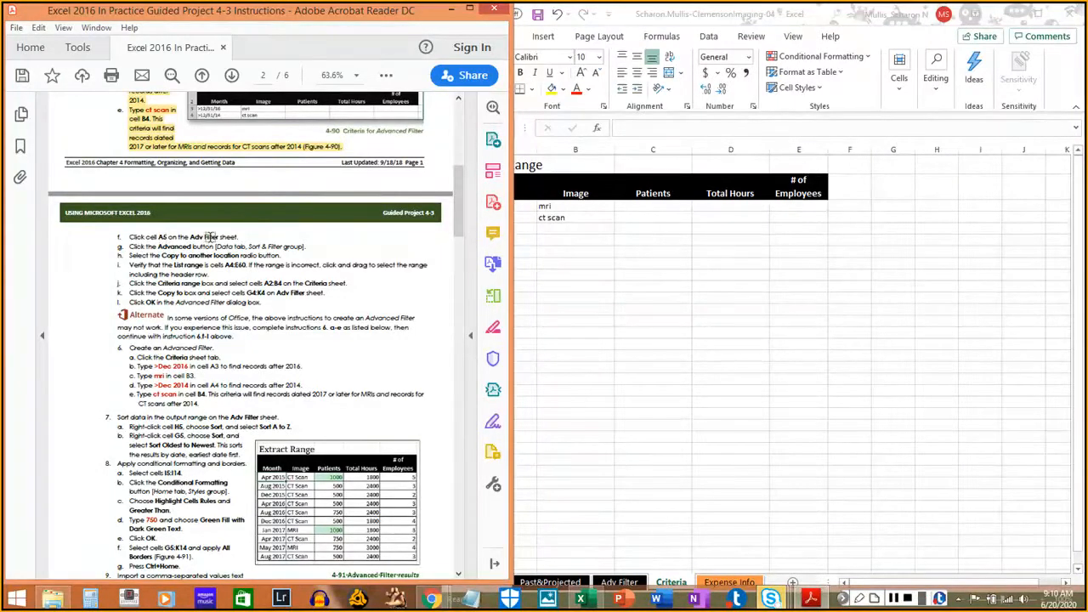
click(726, 523)
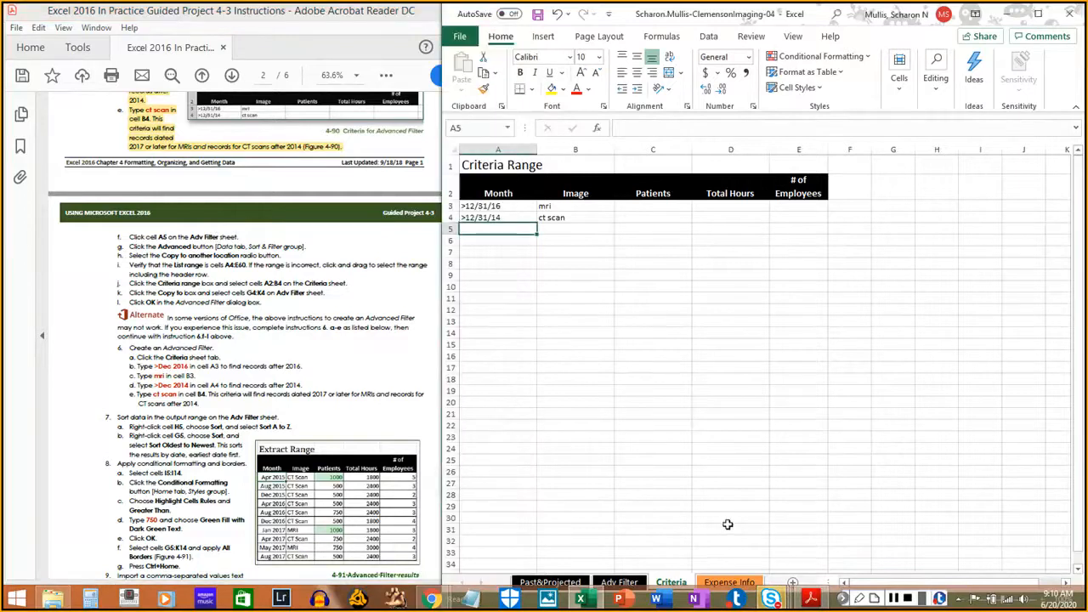
click(620, 582)
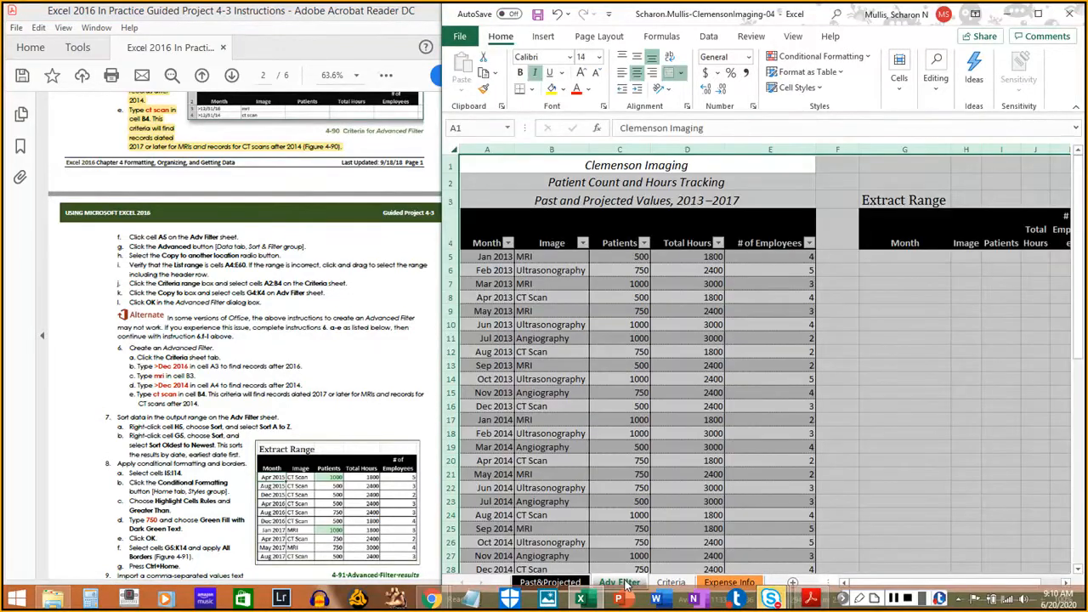
click(501, 259)
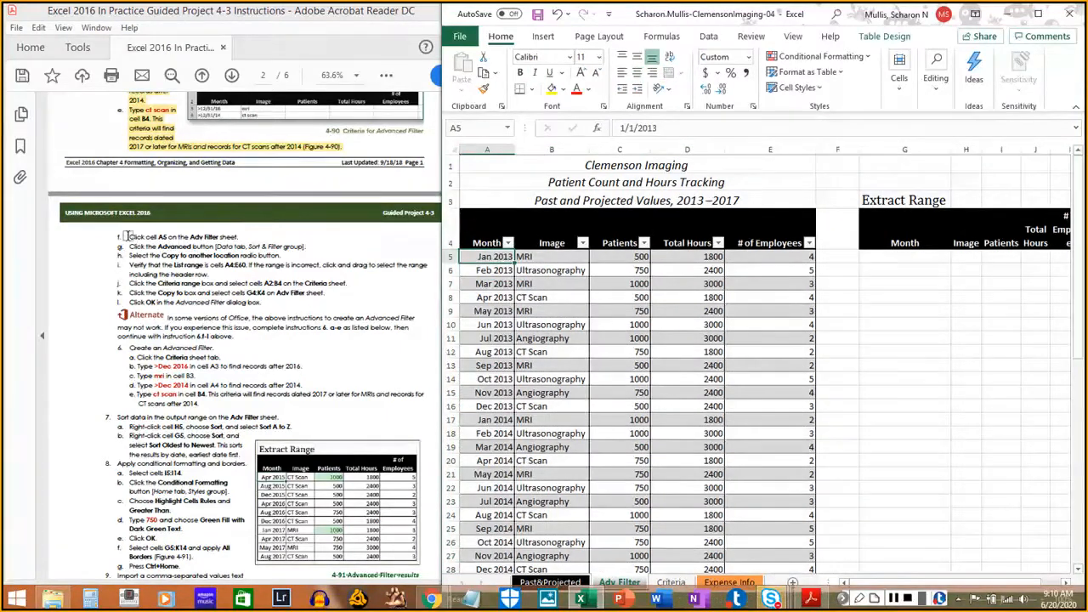
drag(128, 236, 241, 239)
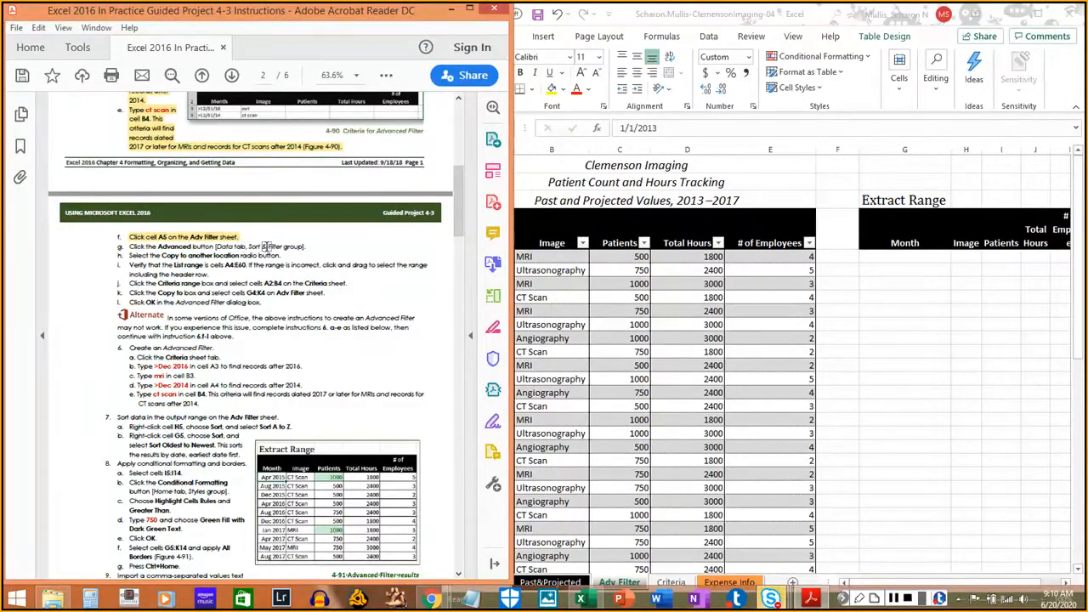
Open the Advanced Filter dialog for the table in the Excel workbook and highlight instruction 6g in the PDF
click(716, 44)
click(709, 37)
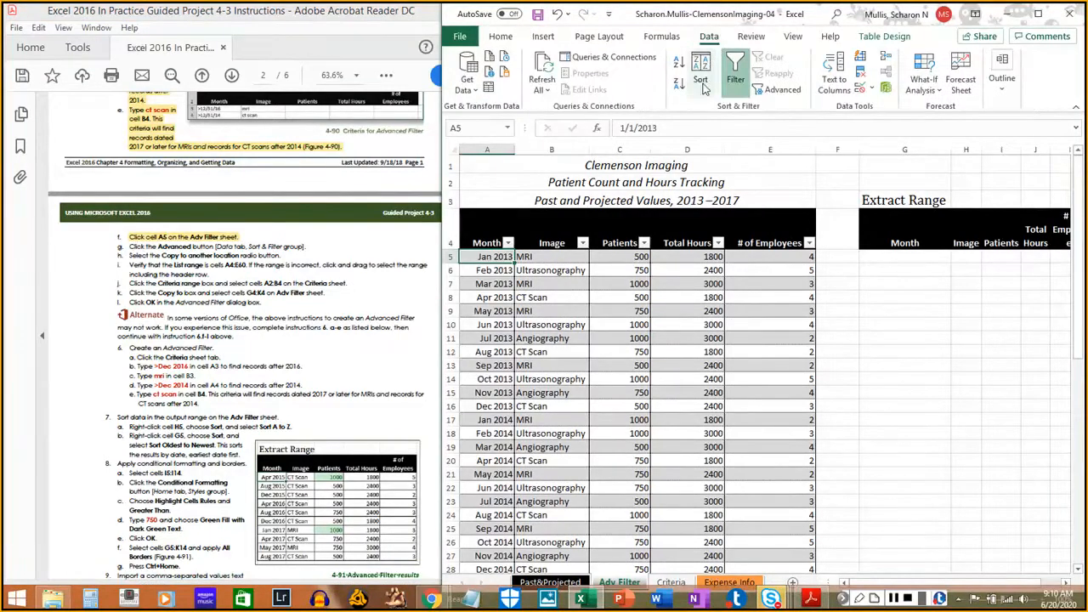
click(776, 90)
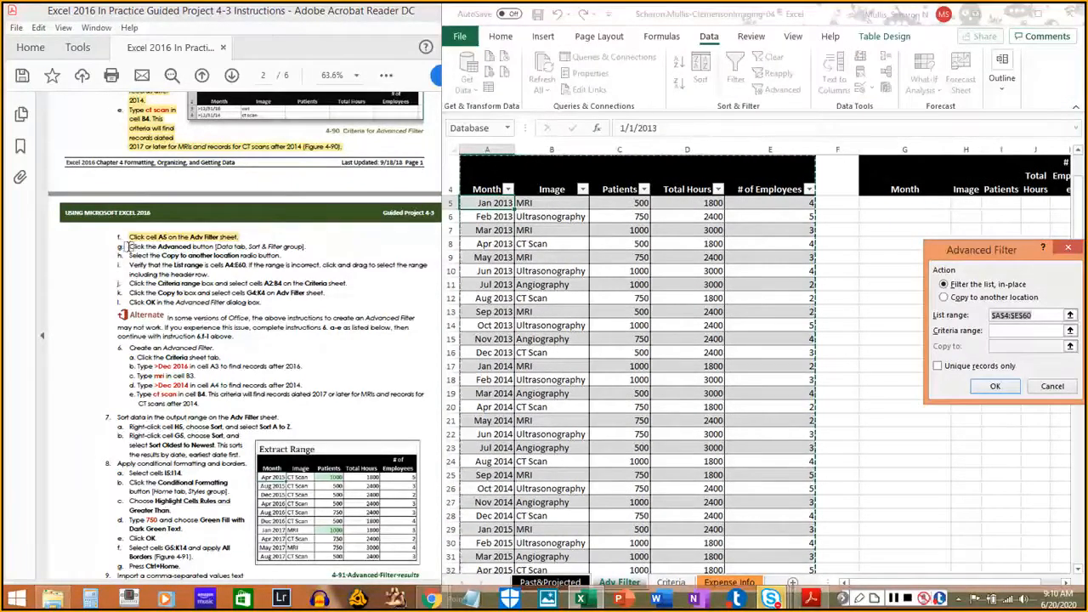
drag(127, 246, 316, 245)
click(315, 245)
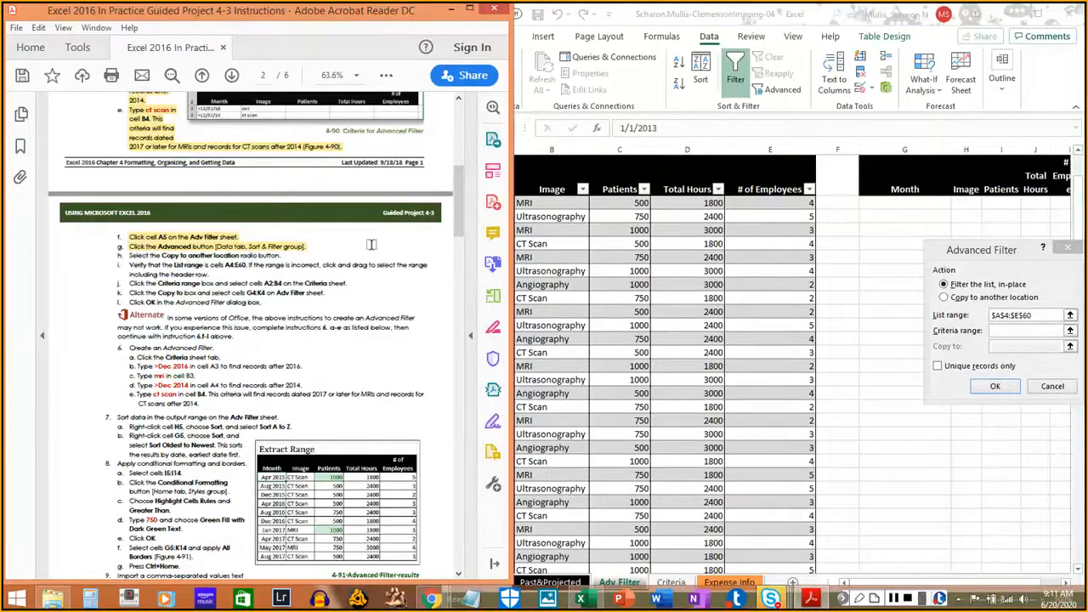
Set the advanced filter to copy to another location, highlight instruction 6h in the PDF, and return to the filter's list range
click(944, 298)
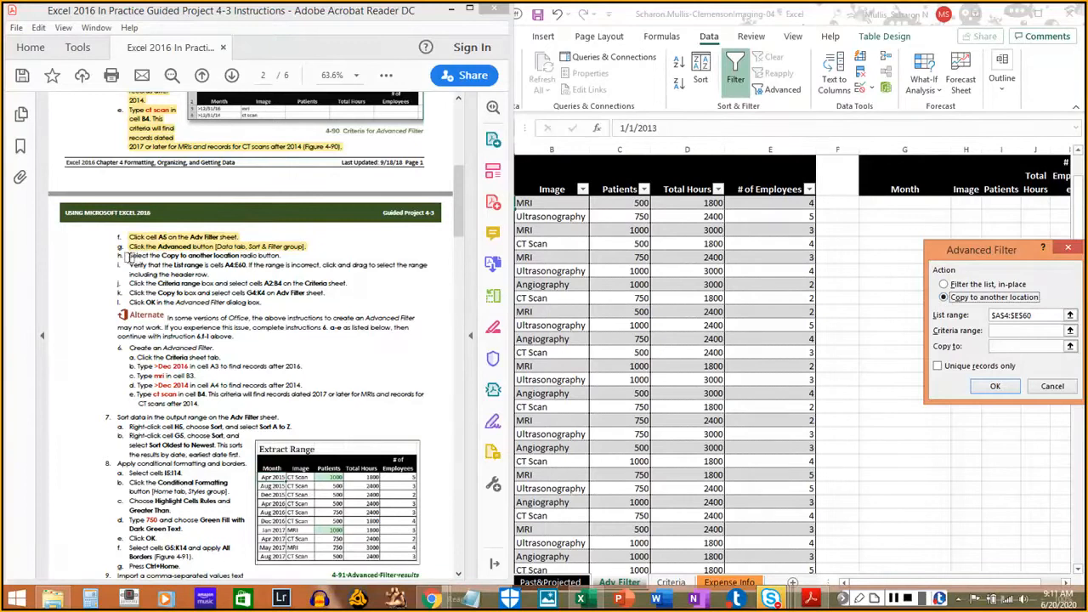
drag(127, 255, 280, 263)
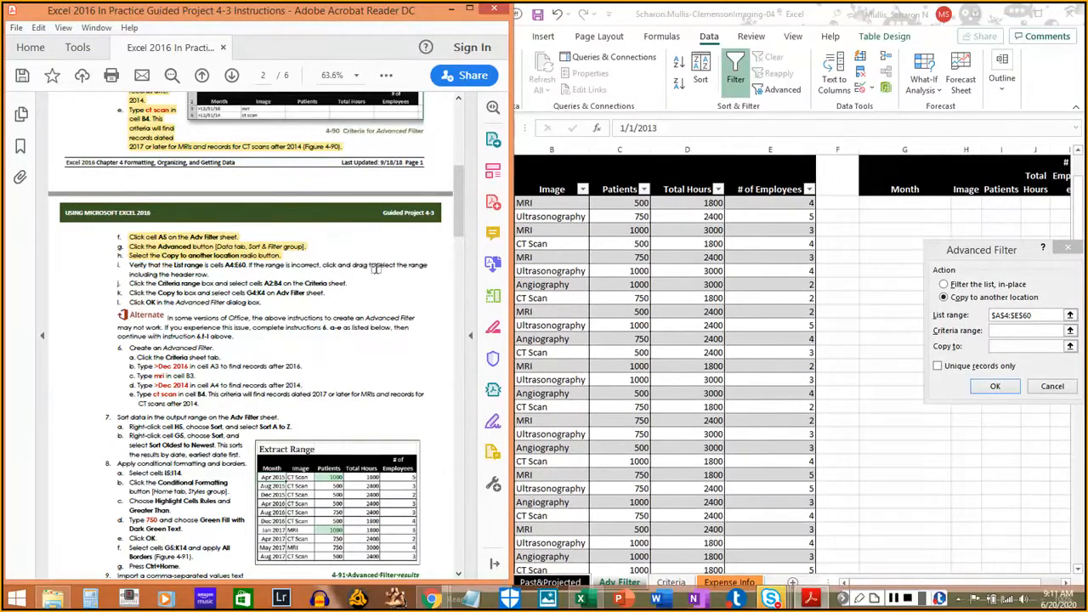
click(1038, 316)
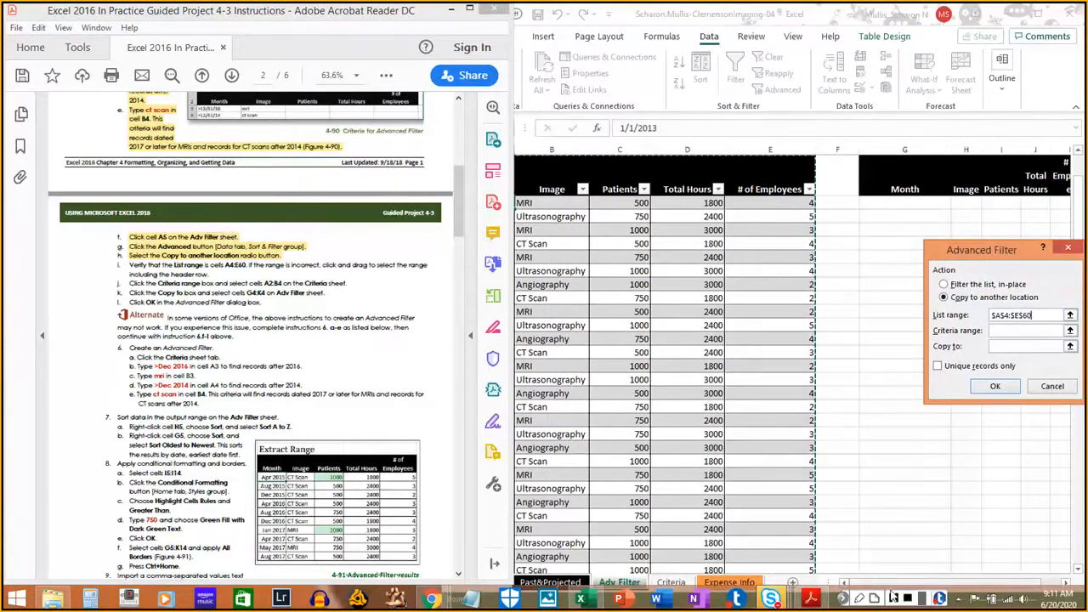
click(895, 600)
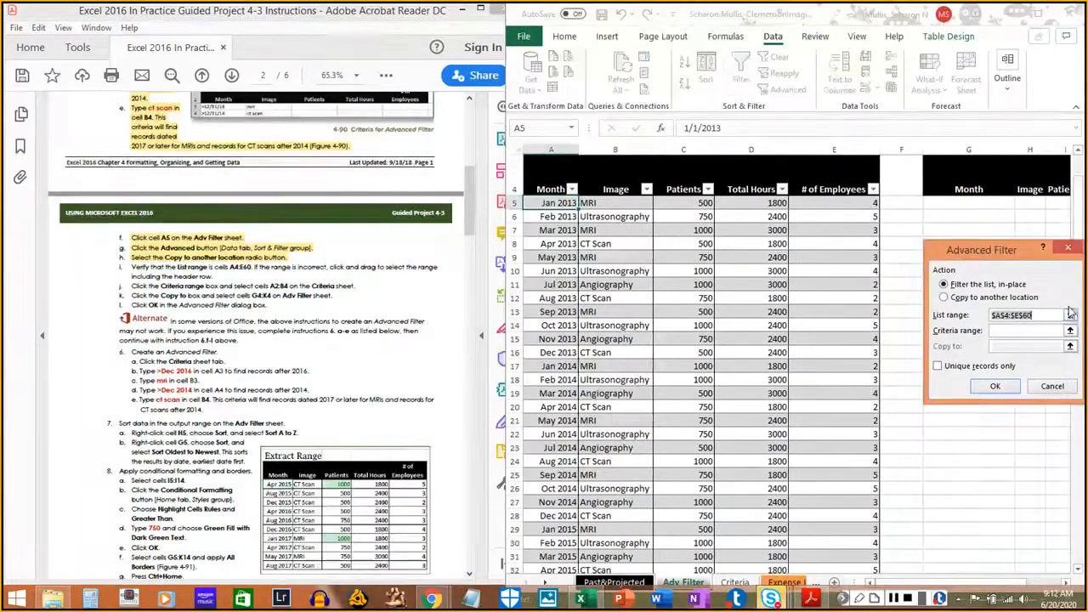
Specify the advanced filter's list range by selecting cells A4:E60 on the Adv Filter sheet, including the header row
click(1070, 314)
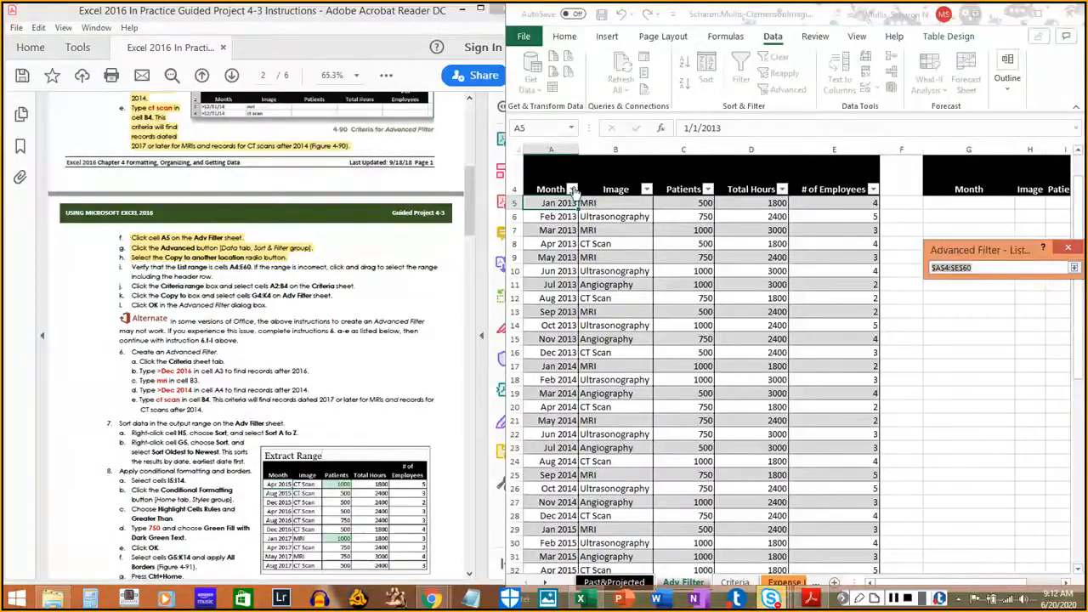
click(542, 172)
mouse_move(542, 173)
mouse_down()
mouse_move(629, 255)
mouse_move(747, 421)
mouse_move(788, 437)
mouse_move(790, 505)
mouse_move(837, 571)
mouse_move(824, 586)
mouse_move(833, 578)
mouse_up()
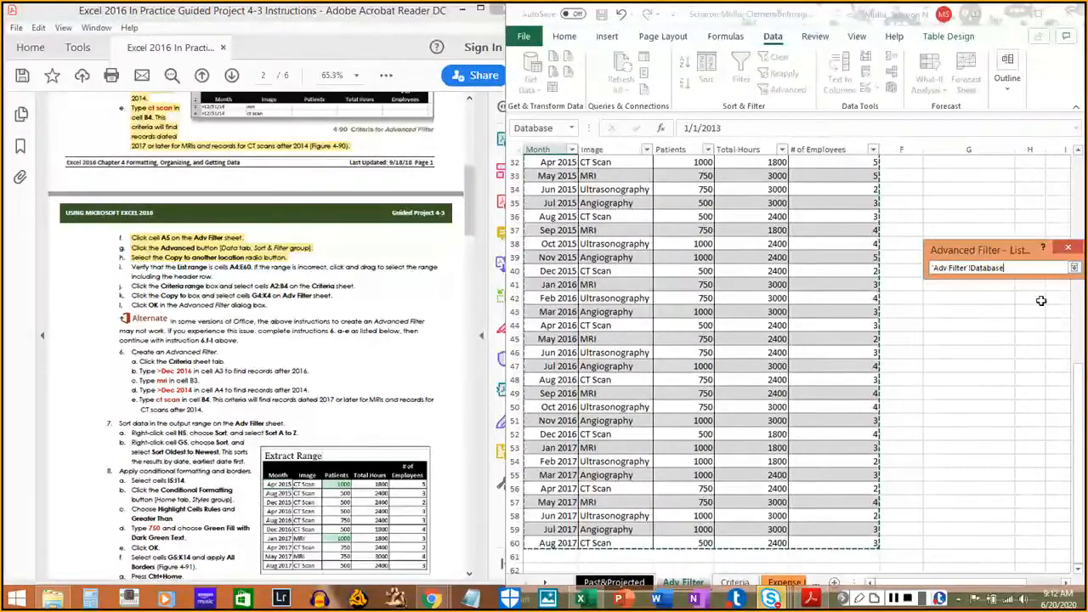
click(1073, 268)
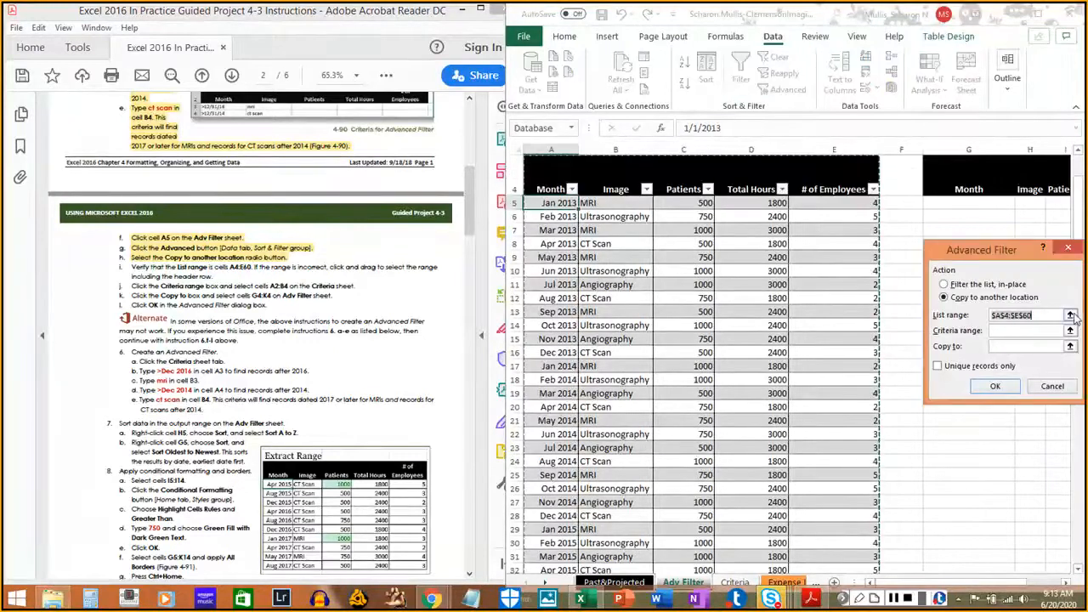
click(1070, 315)
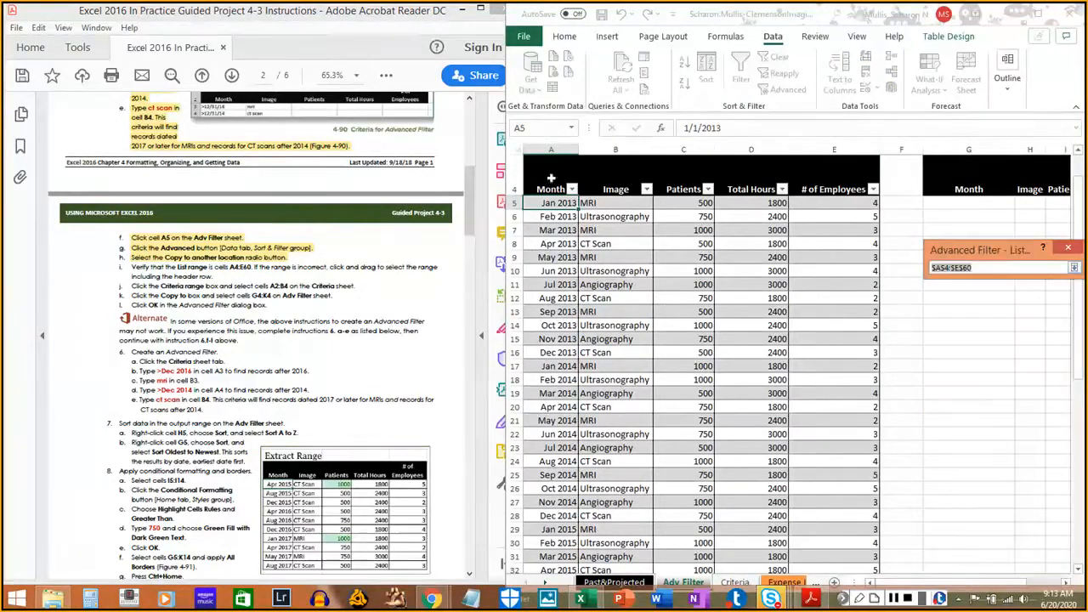
drag(551, 178, 827, 540)
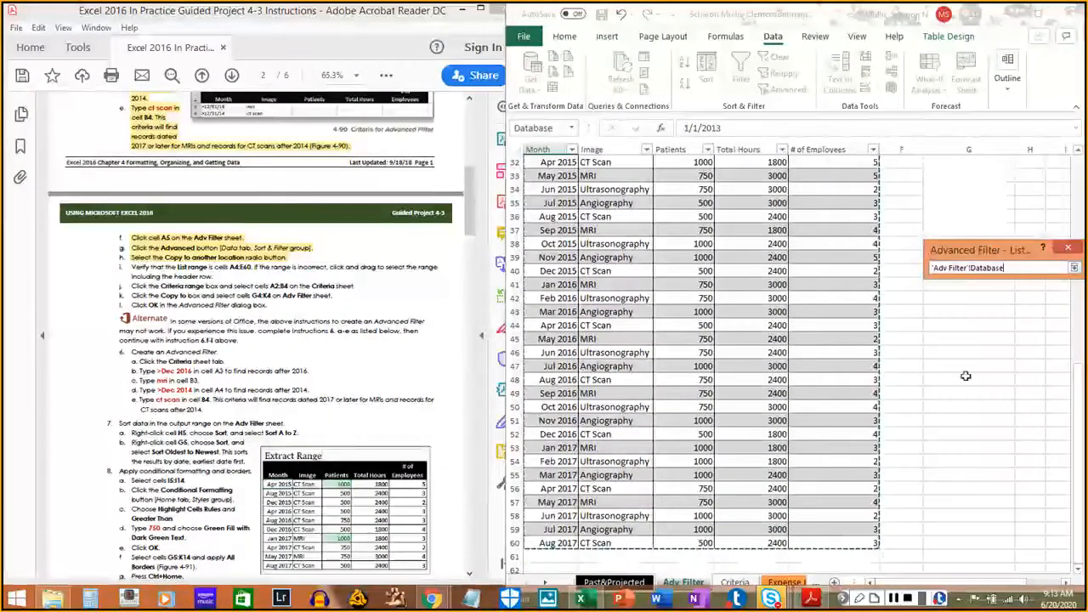
click(1074, 268)
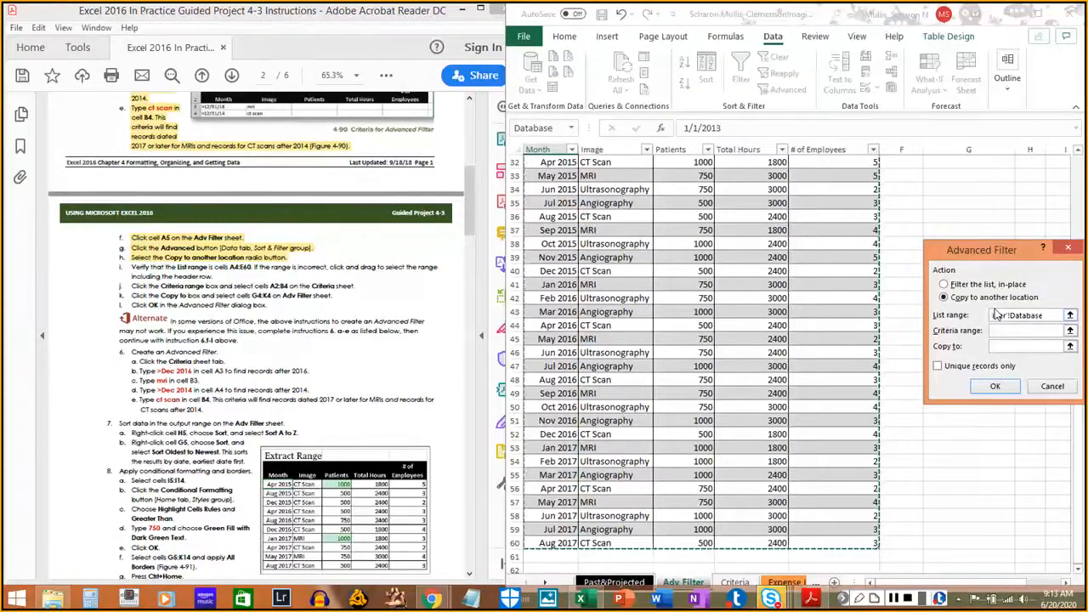
Replace the advanced filter's list range with A4:E60 and highlight instruction 6i in the PDF
click(1047, 315)
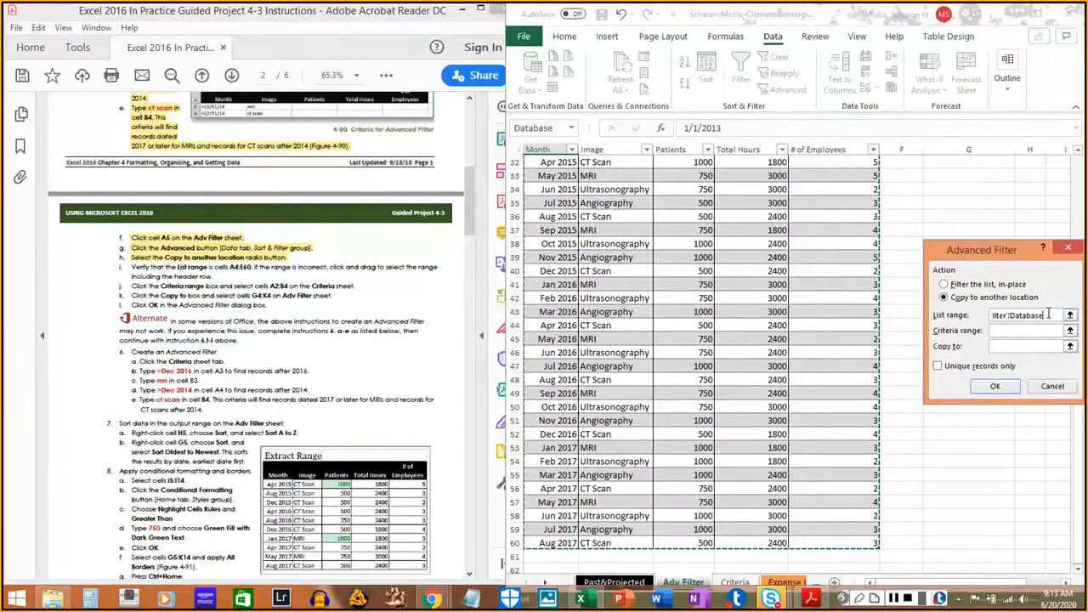
drag(1048, 315, 956, 322)
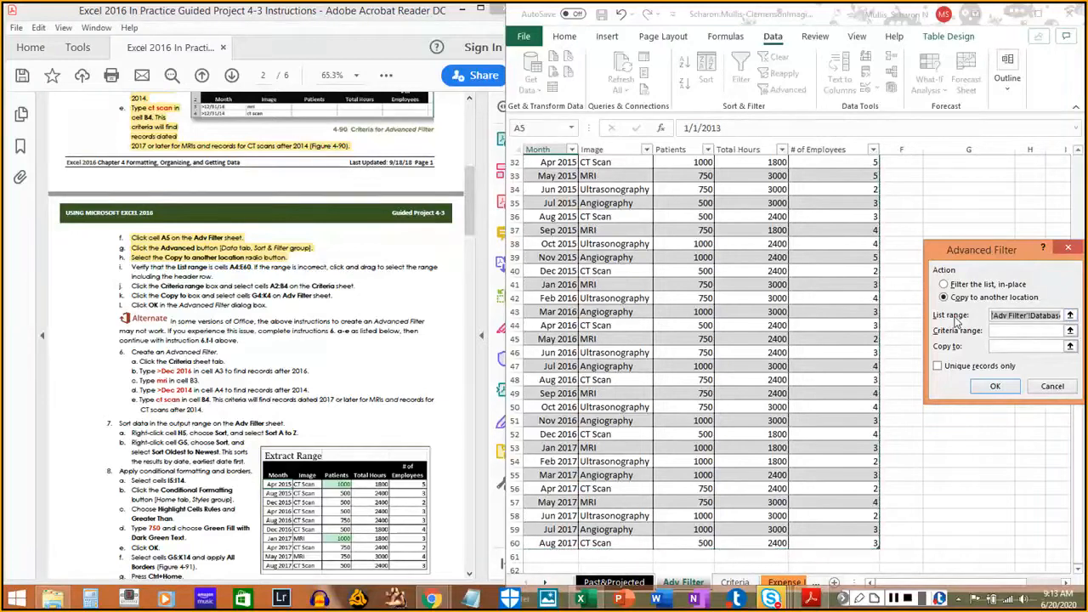
text(A4:E60)
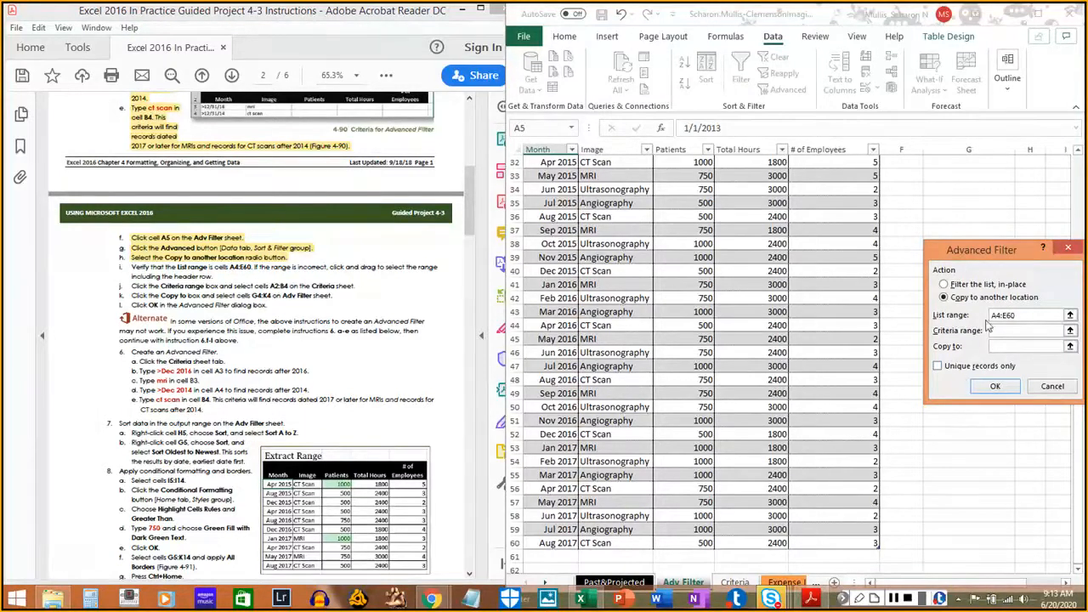
click(915, 599)
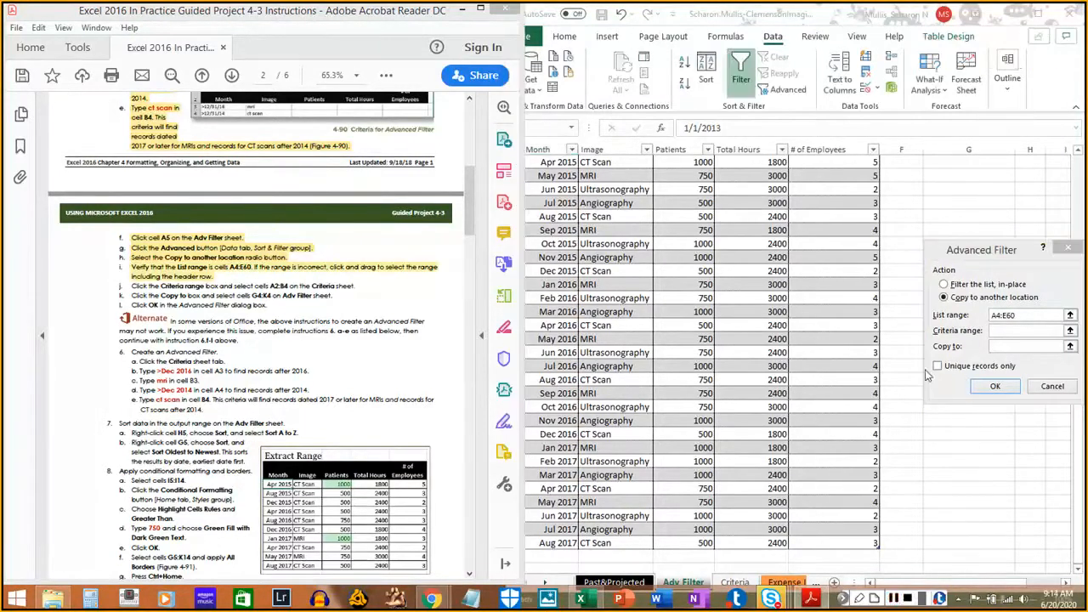
Set the advanced filter's criteria range to cells A2:B4 on the Criteria sheet and highlight instruction 6j in the PDF
click(1038, 331)
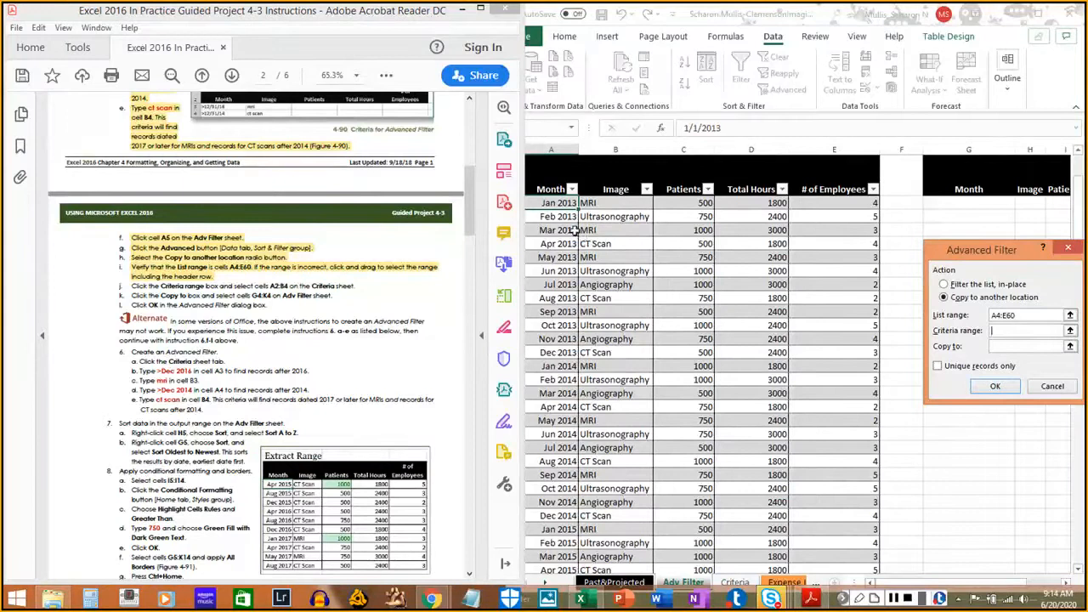
scroll(571, 227, up, 2)
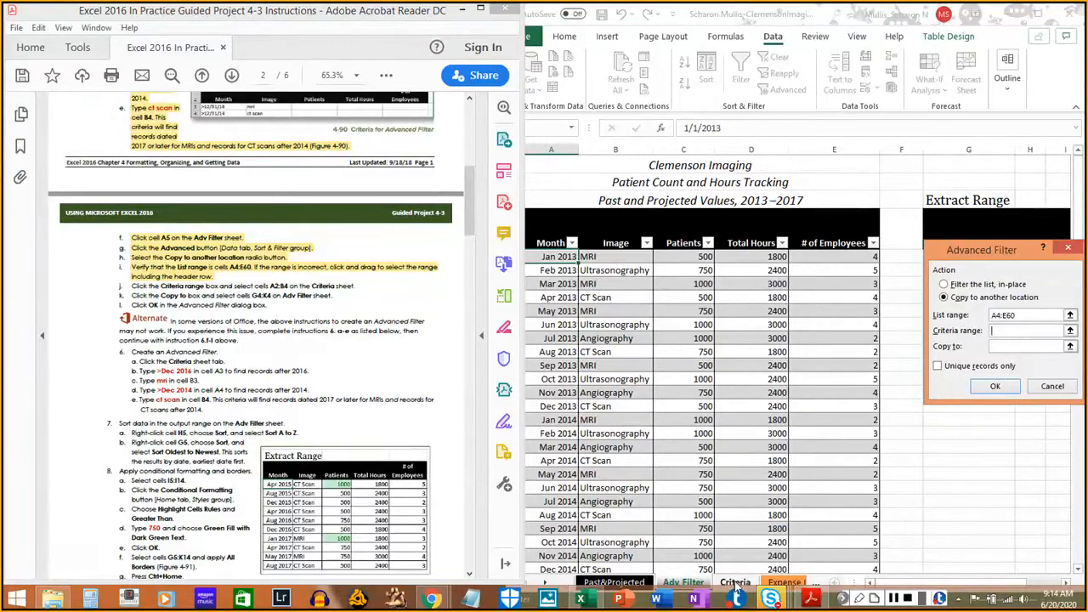
click(736, 583)
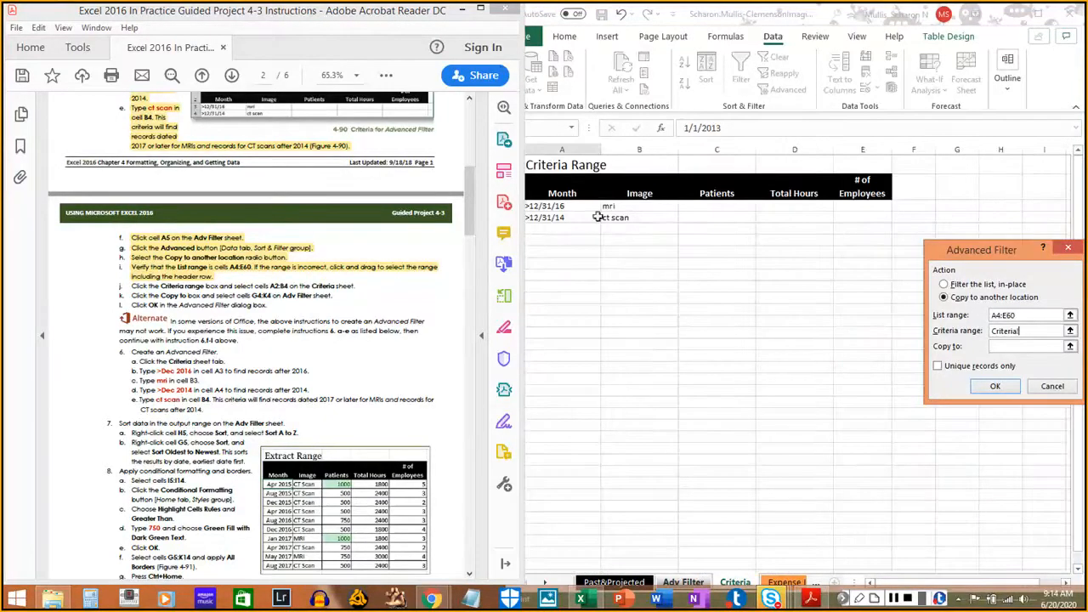
click(554, 206)
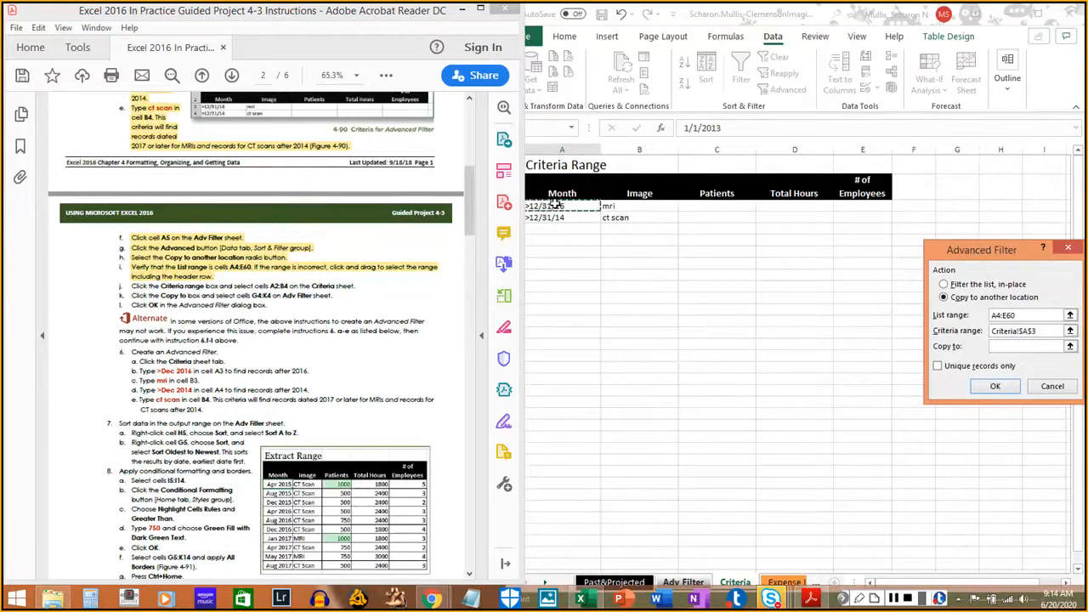
click(553, 185)
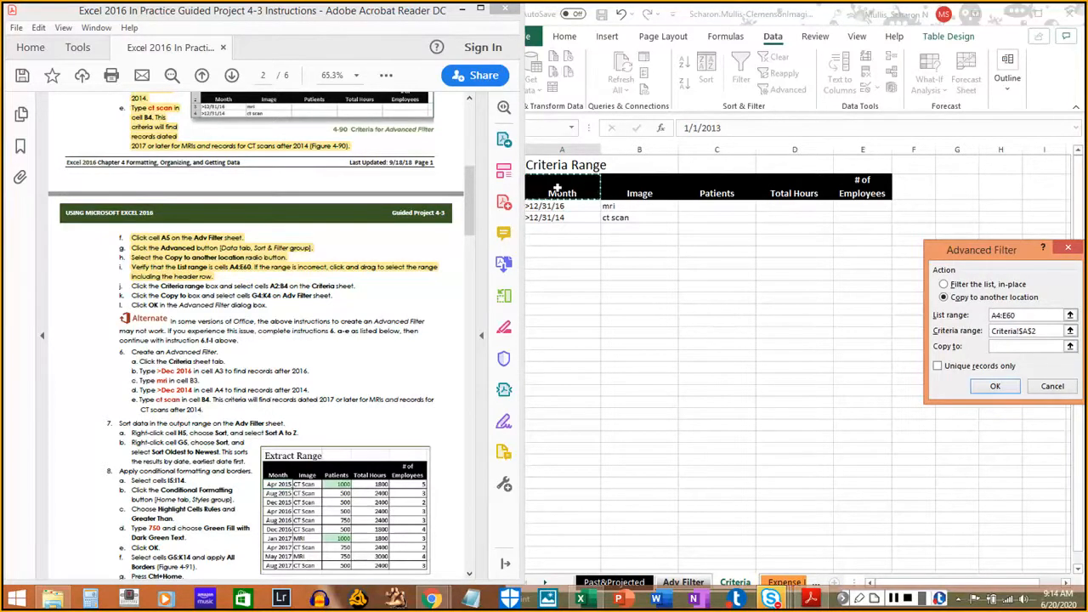
drag(557, 189, 639, 215)
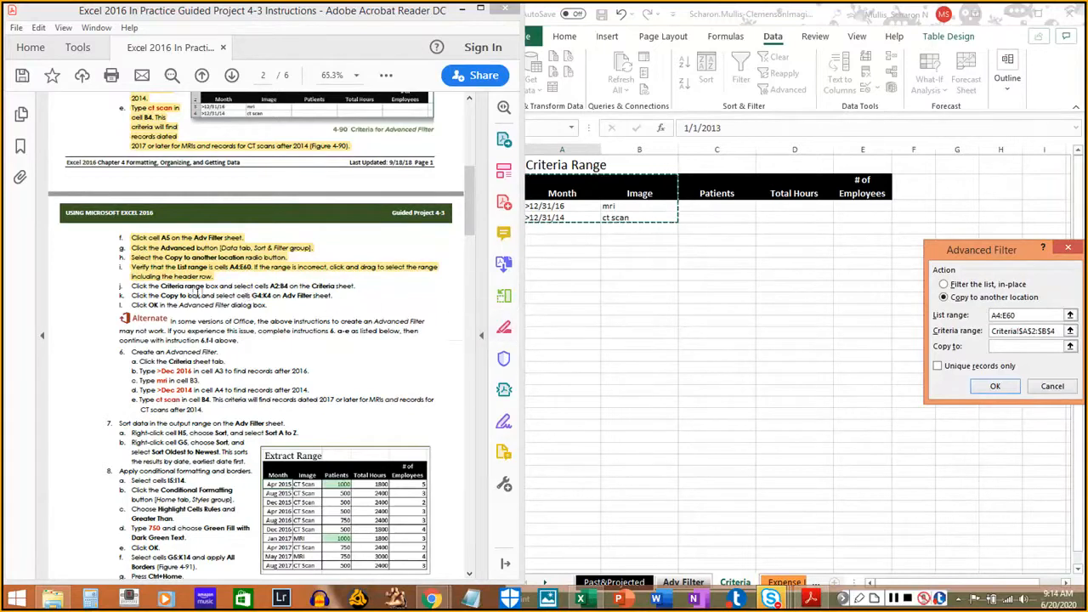
drag(132, 285, 354, 287)
click(355, 290)
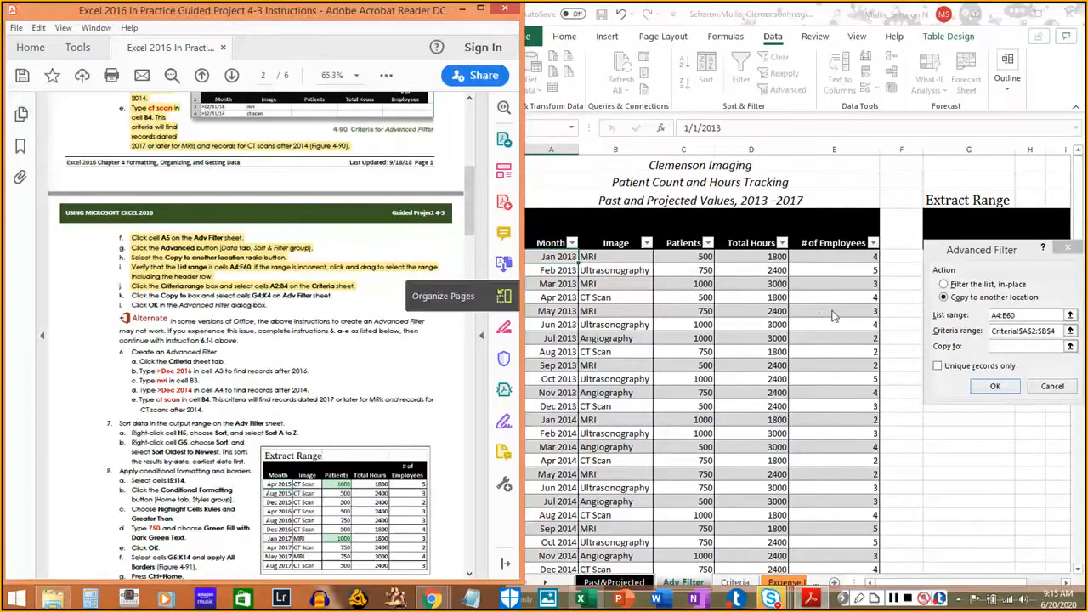
Set the advanced filter's copy destination to the extract range headers in cells G4:K4 on the Adv Filter sheet
click(1072, 354)
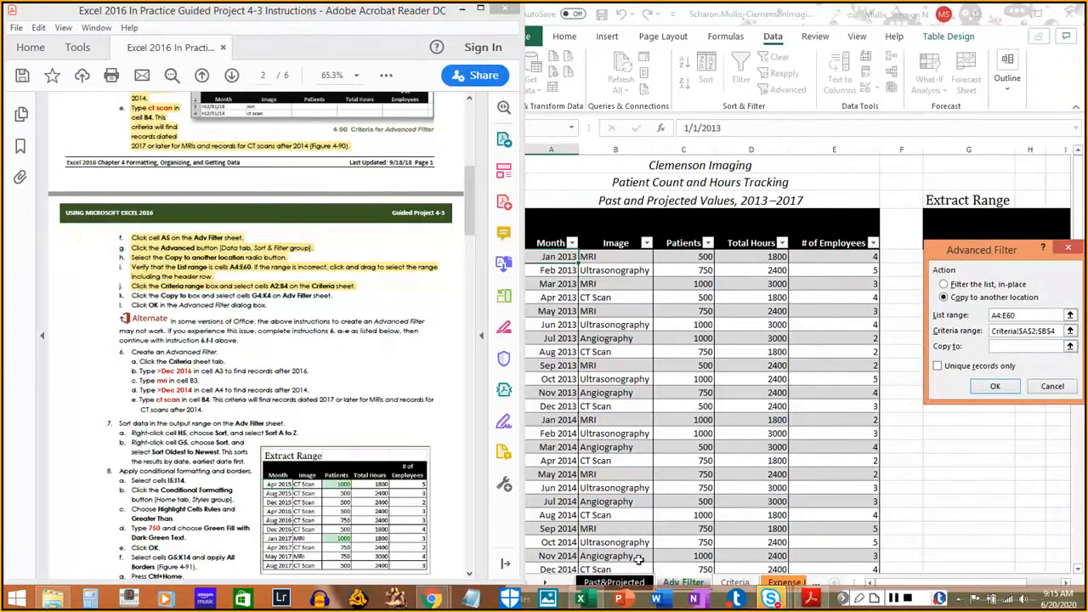
click(677, 584)
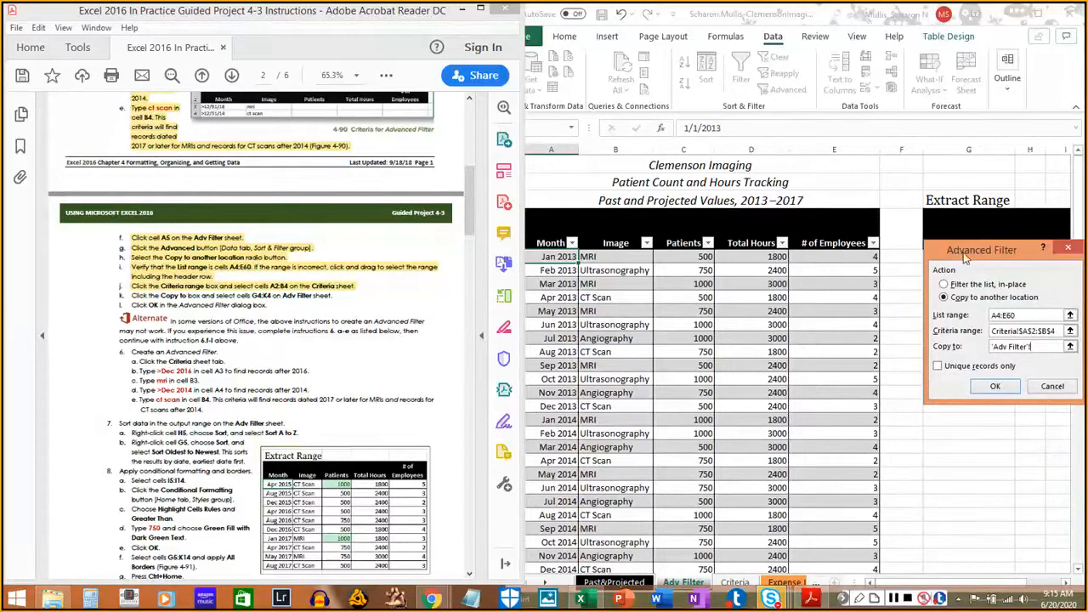
drag(966, 255, 961, 310)
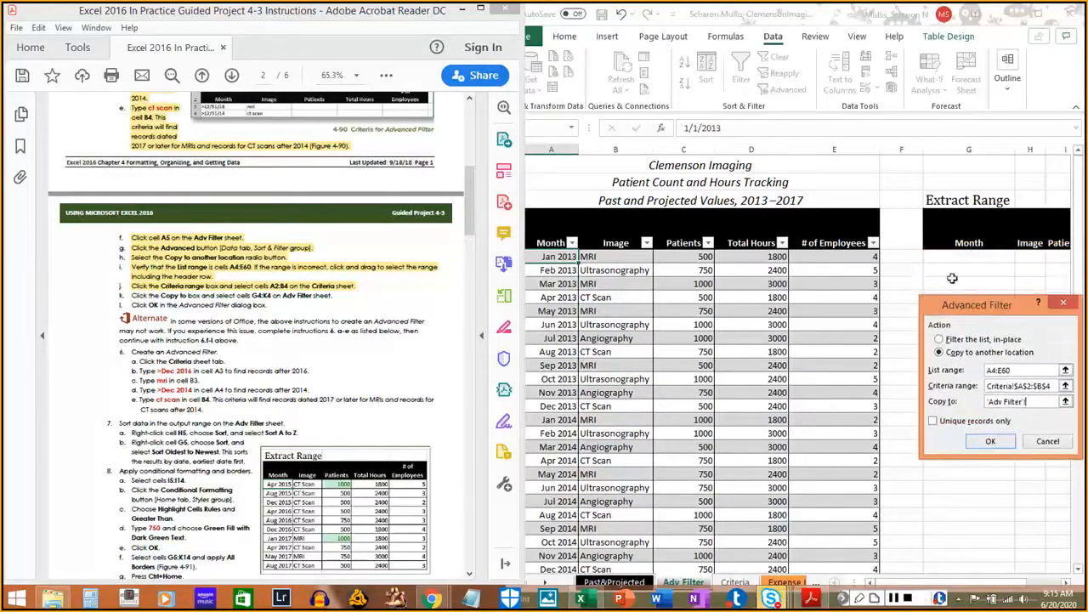
click(1066, 402)
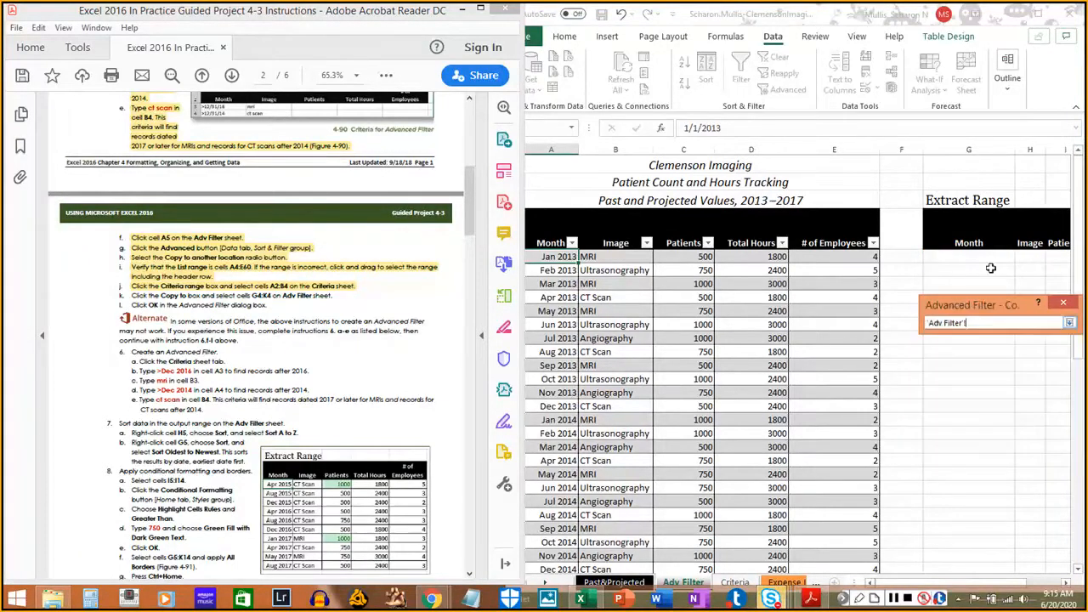
click(955, 215)
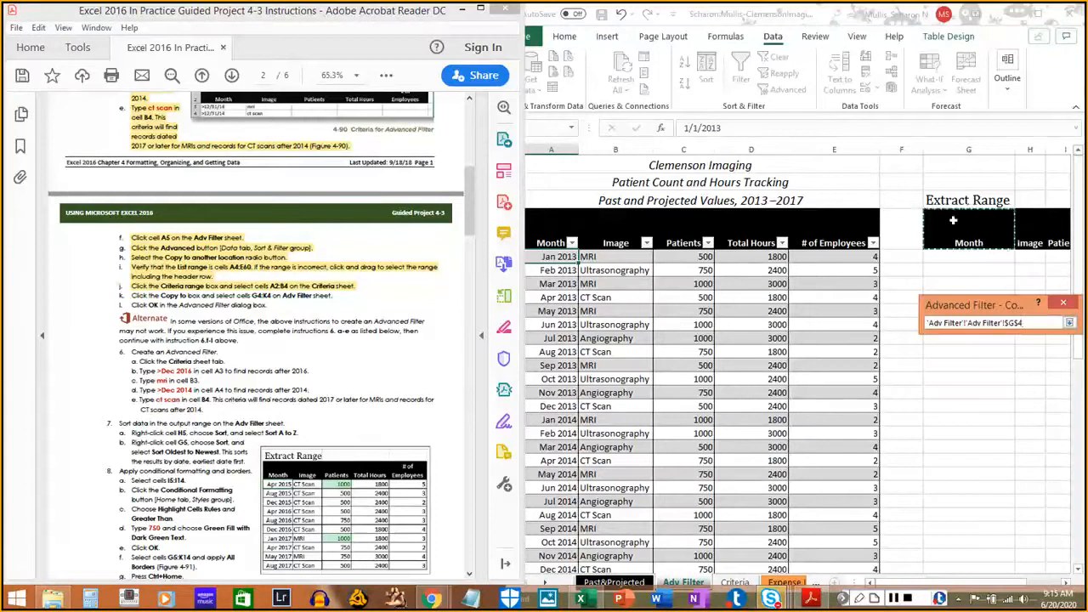
drag(954, 219, 1014, 226)
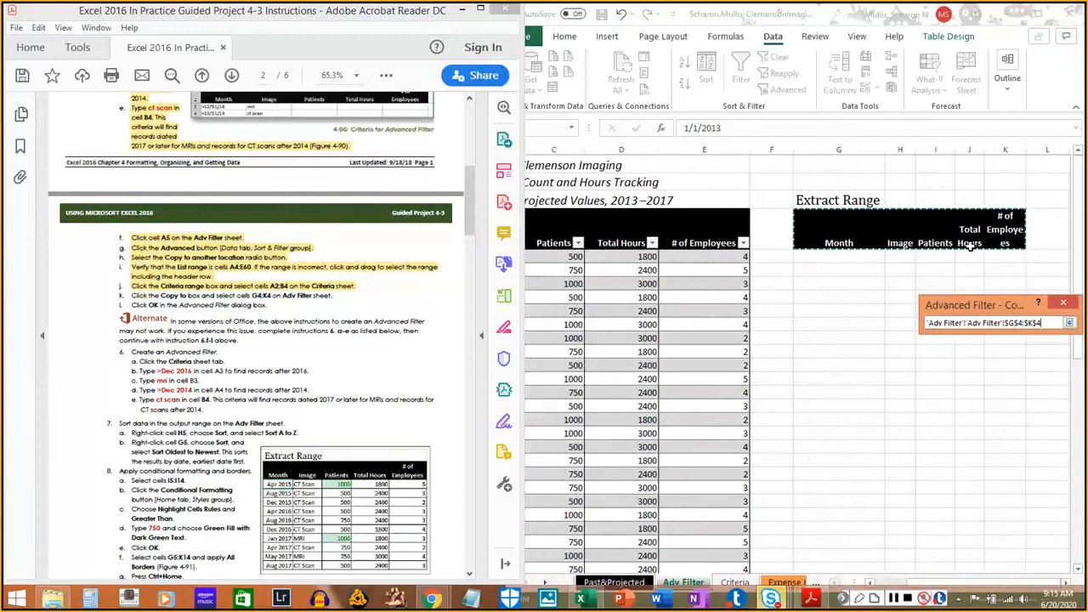
click(1069, 324)
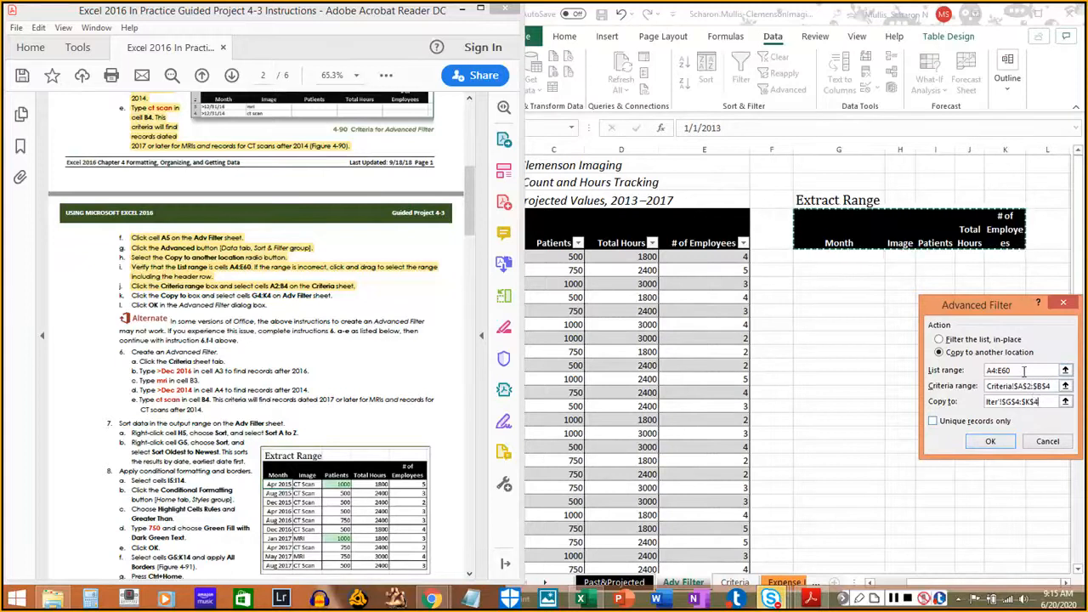
drag(1021, 369, 979, 374)
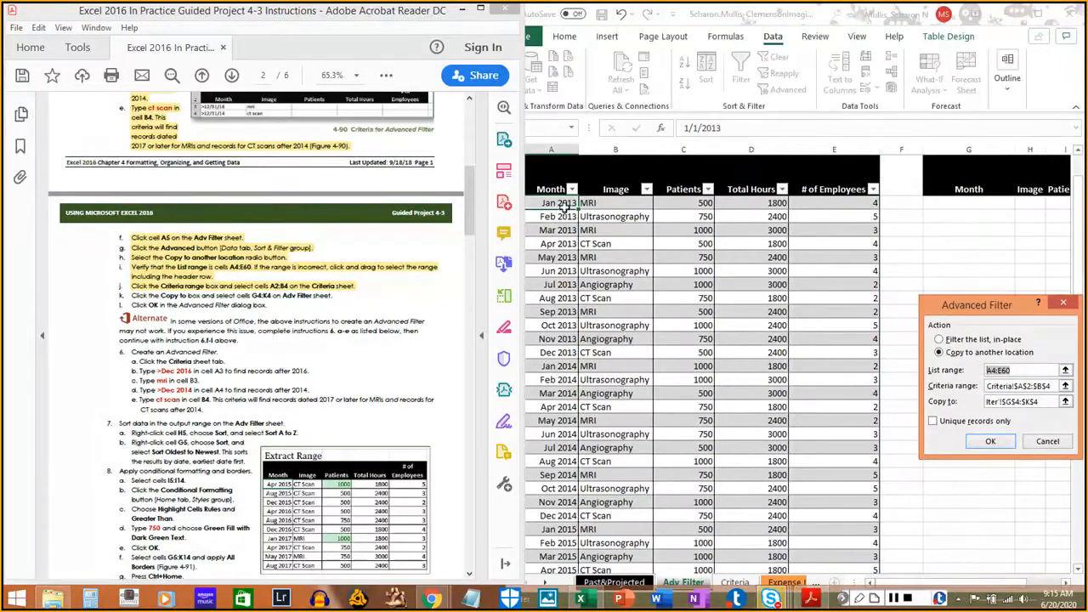
click(548, 179)
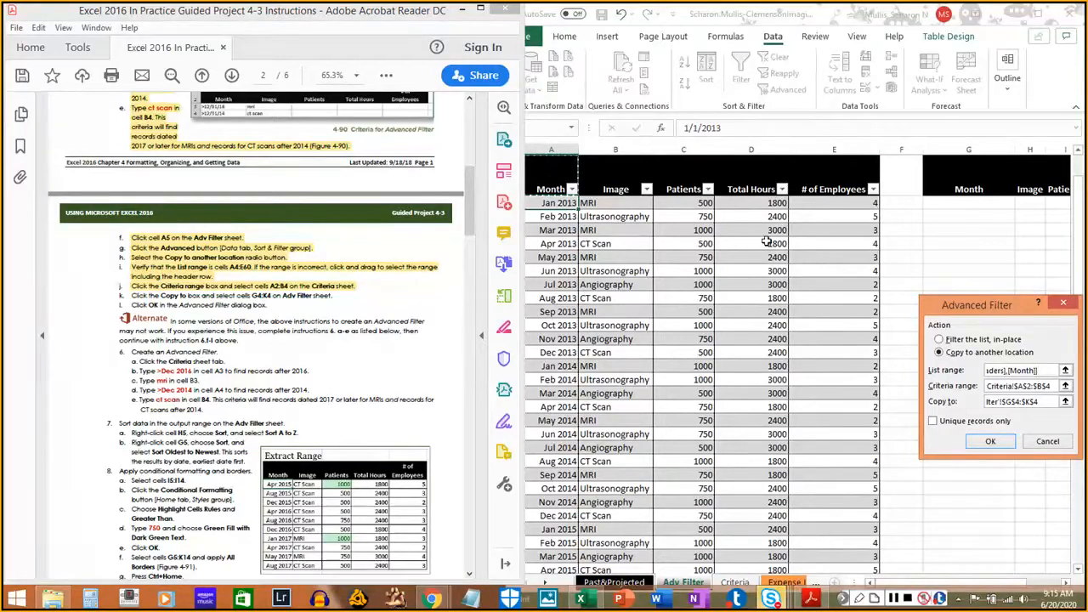
key(Escape)
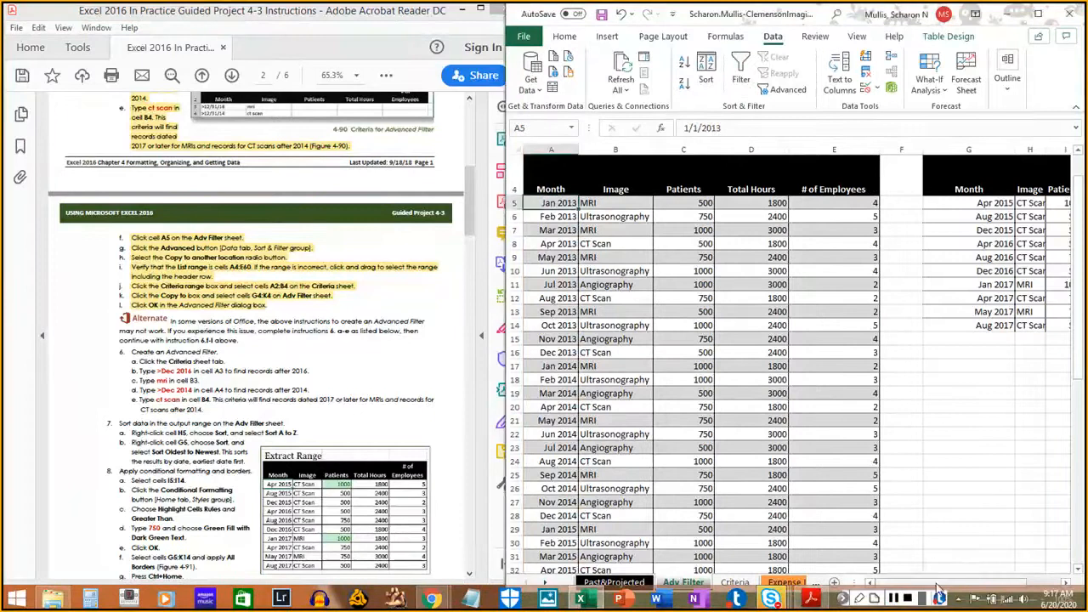
Sort the extract range on the Adv Filter sheet by Image from A to Z, starting from cell H5
drag(950, 586, 1011, 586)
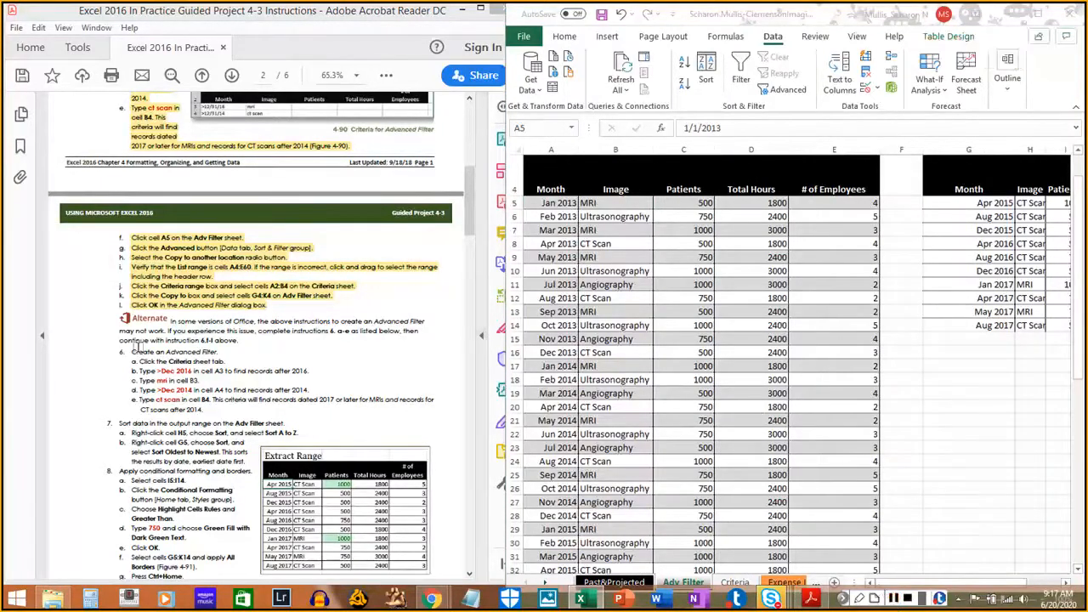
click(169, 367)
scroll(169, 365, down, 5)
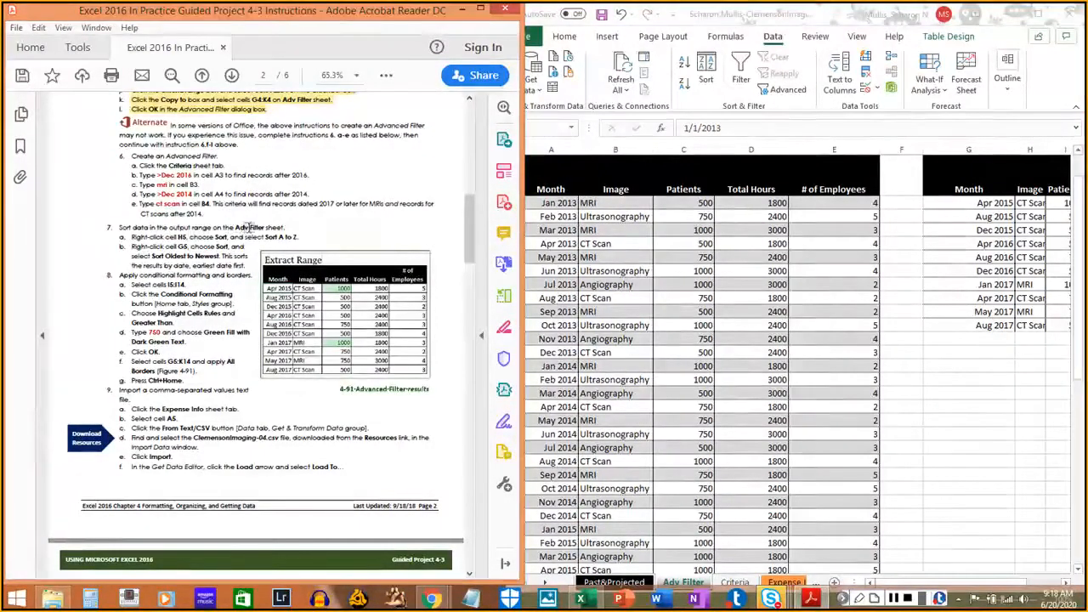
click(680, 585)
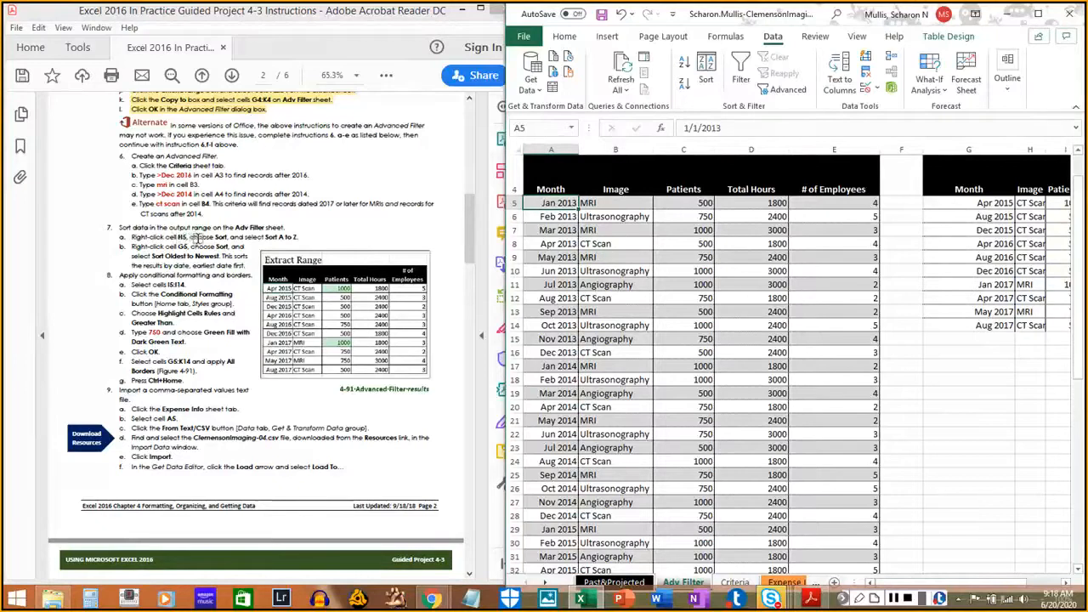
click(805, 243)
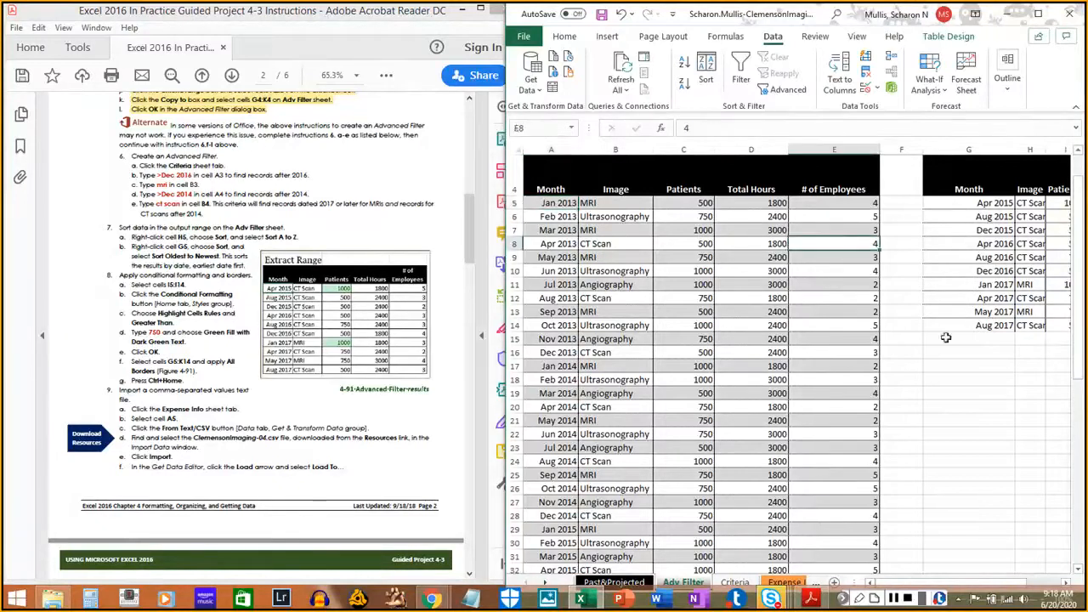
click(1034, 204)
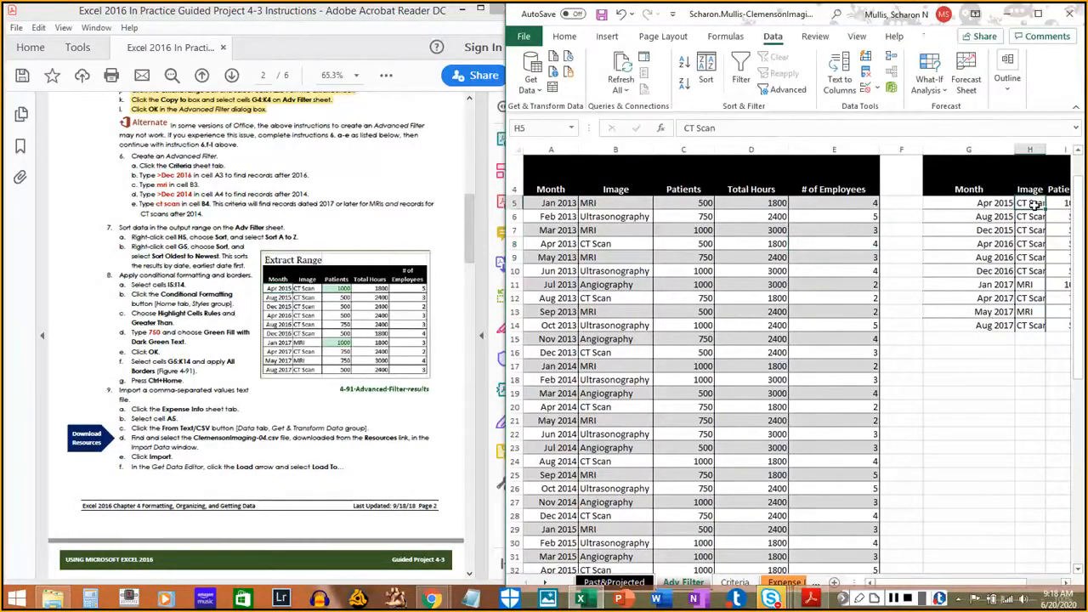
click(1066, 584)
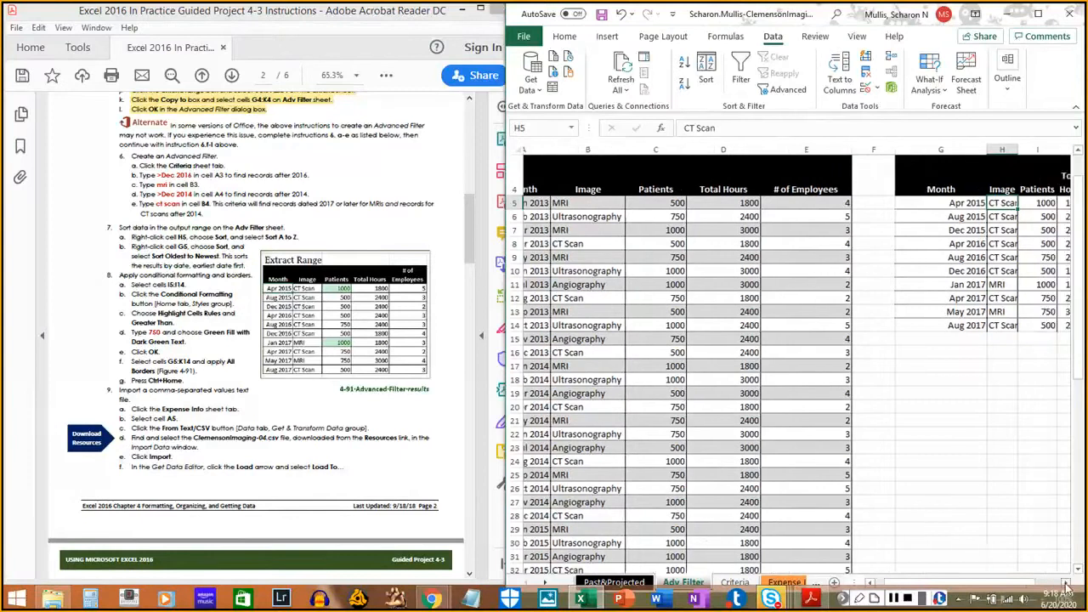
click(1065, 584)
click(1066, 584)
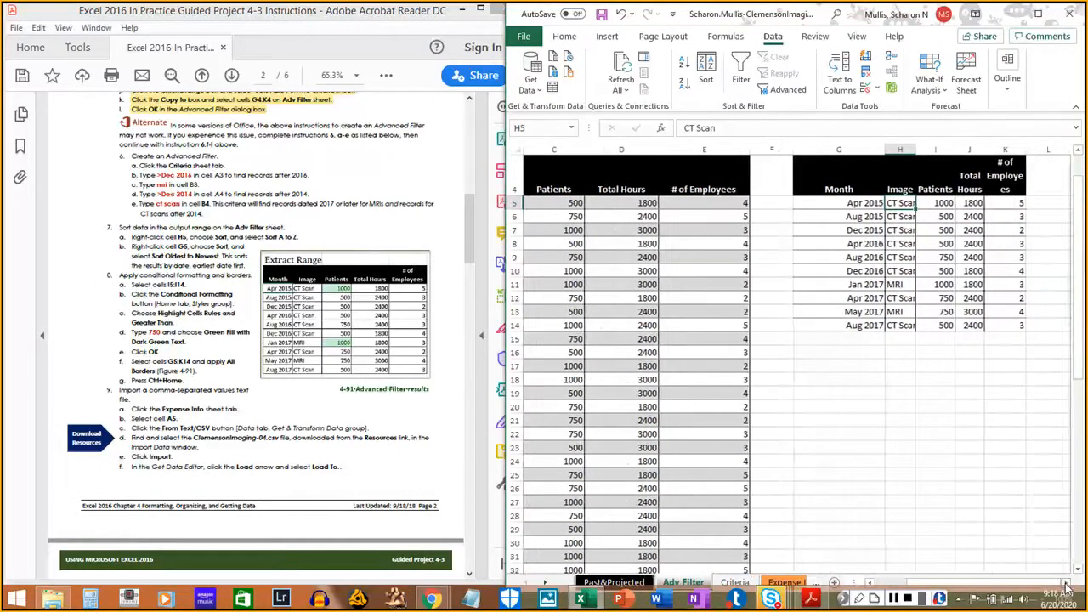
right_click(906, 203)
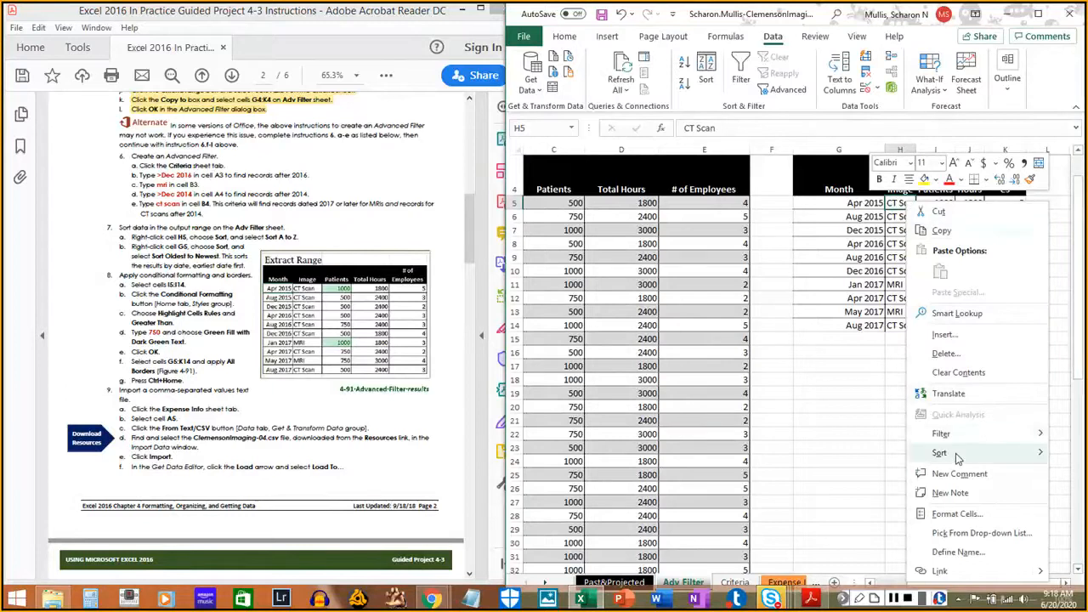
mouse_move(957, 459)
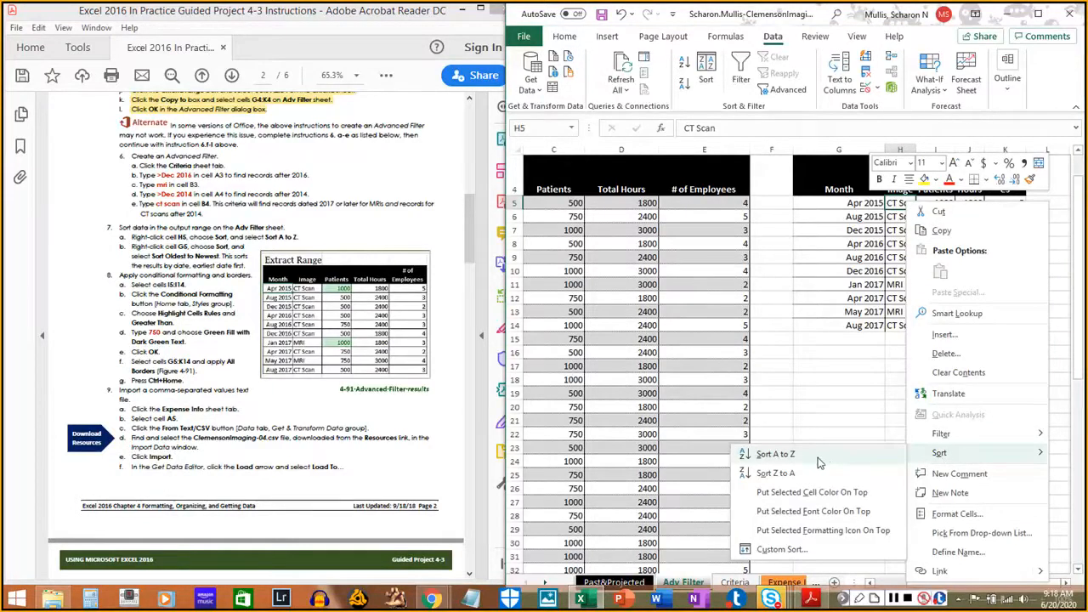
click(775, 455)
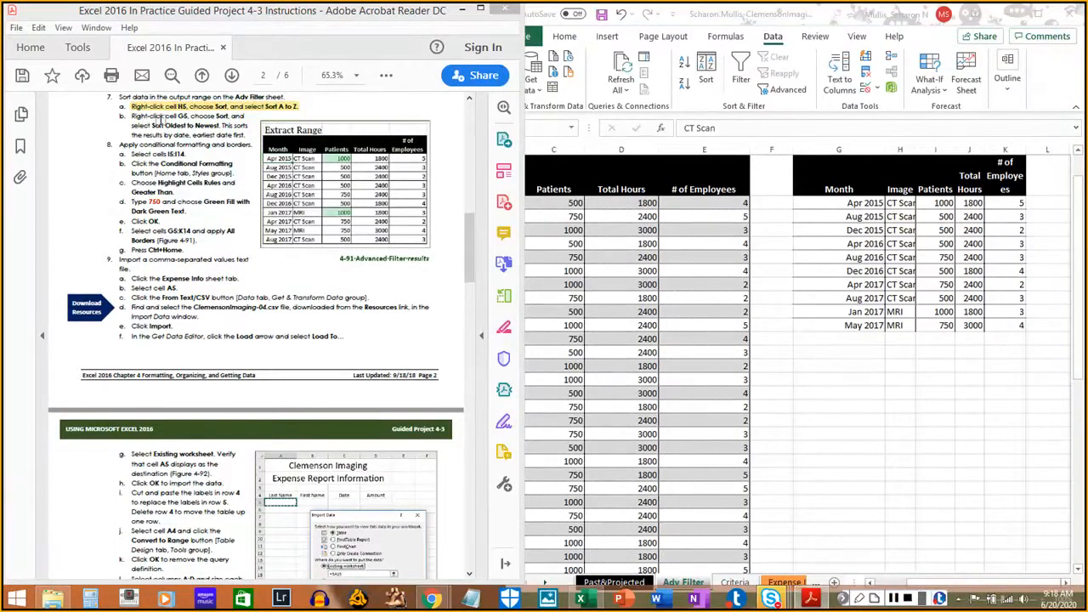
Sort the extract range by Month from oldest to newest, starting from cell G5
click(852, 204)
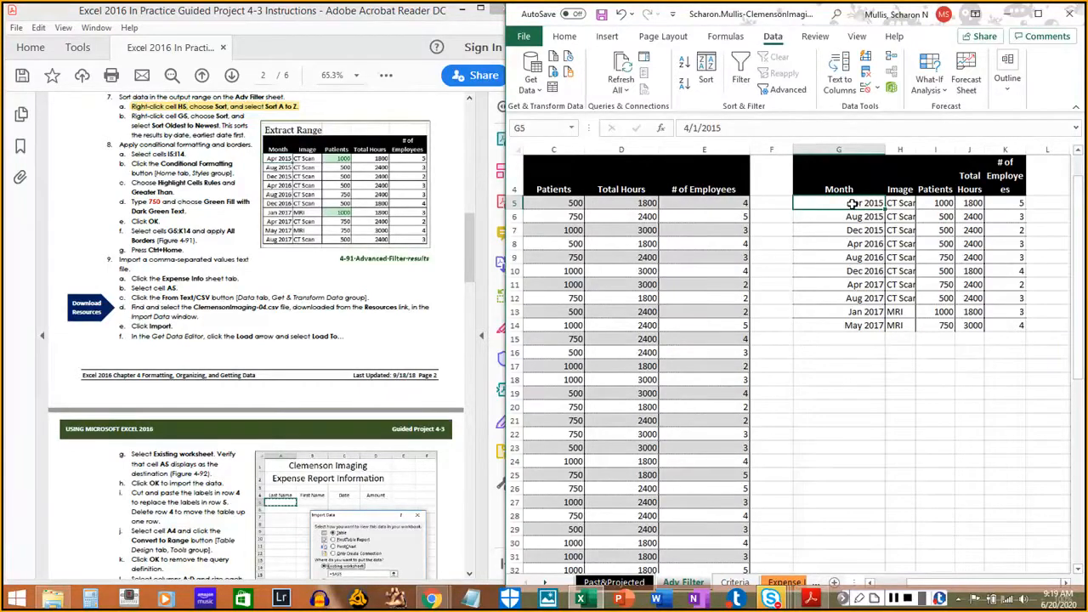
right_click(852, 204)
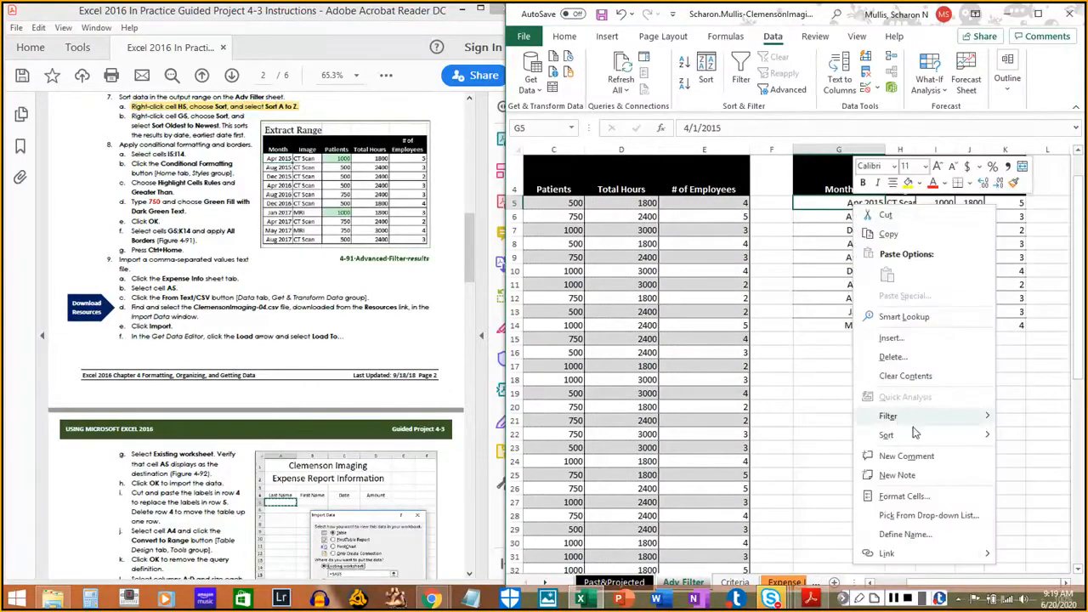
mouse_move(921, 438)
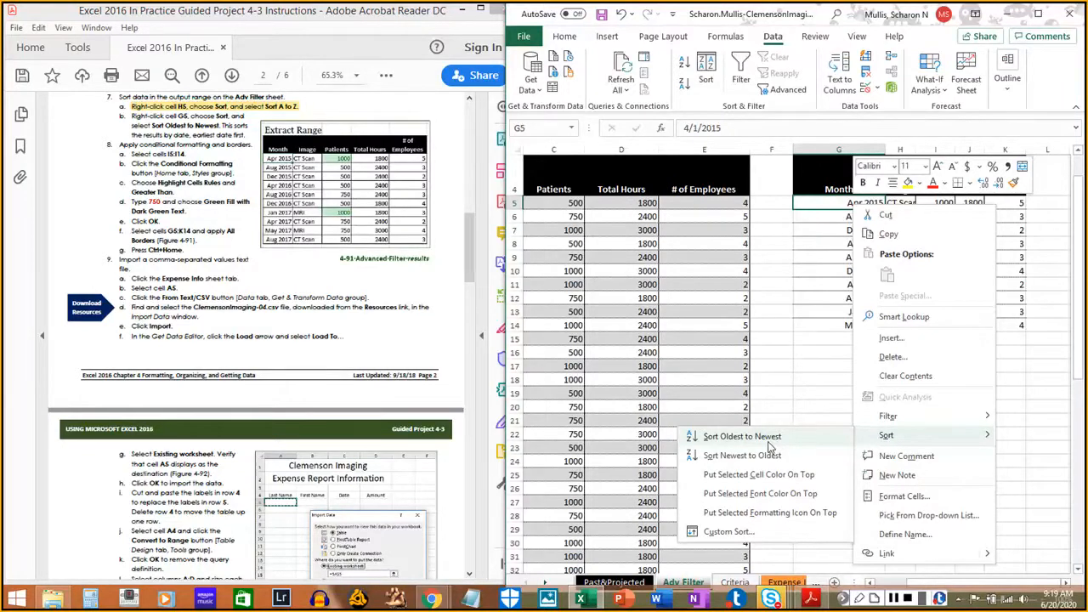
click(742, 436)
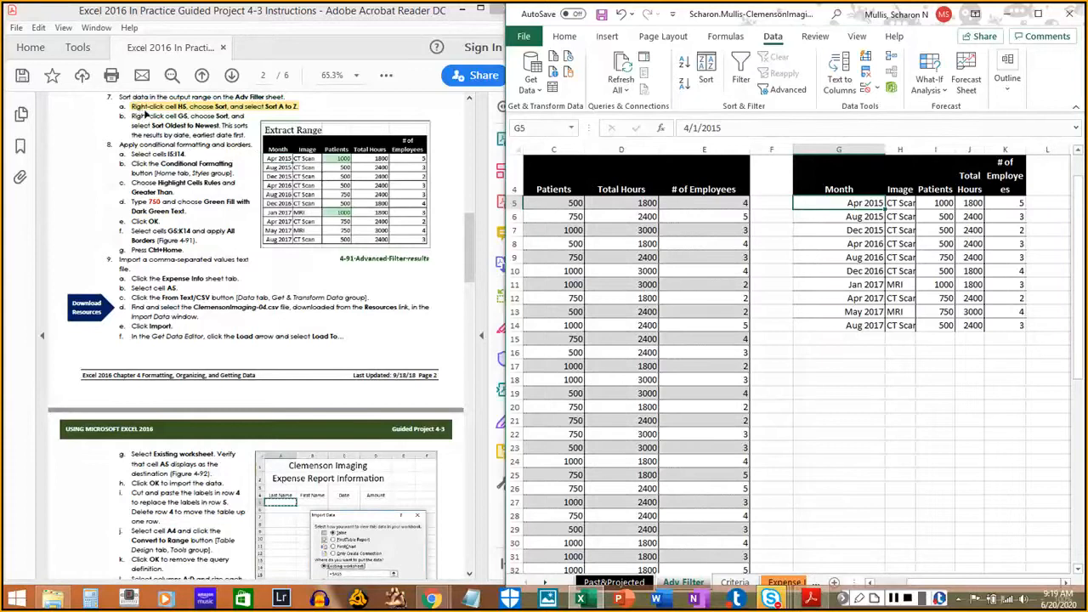
Highlight instruction 7b, about sorting from oldest to newest, in the PDF
drag(131, 115, 240, 134)
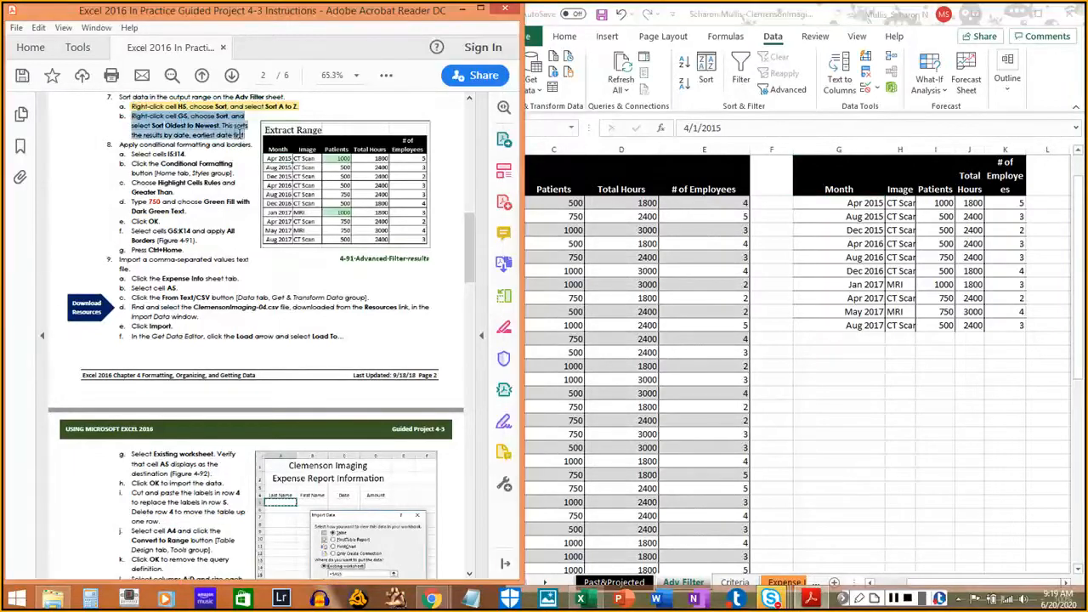
click(240, 134)
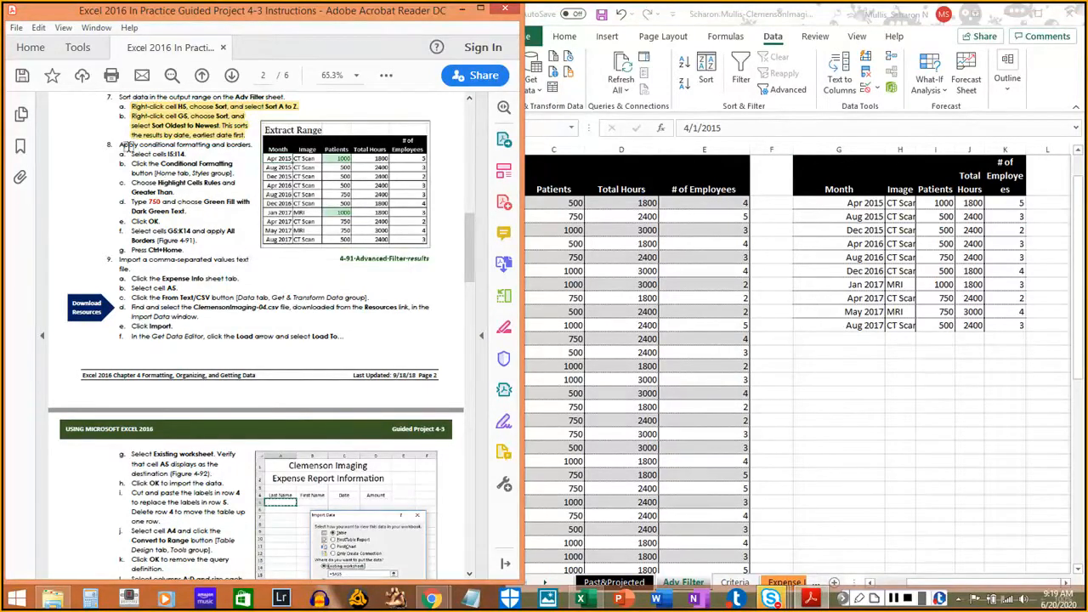
click(1069, 73)
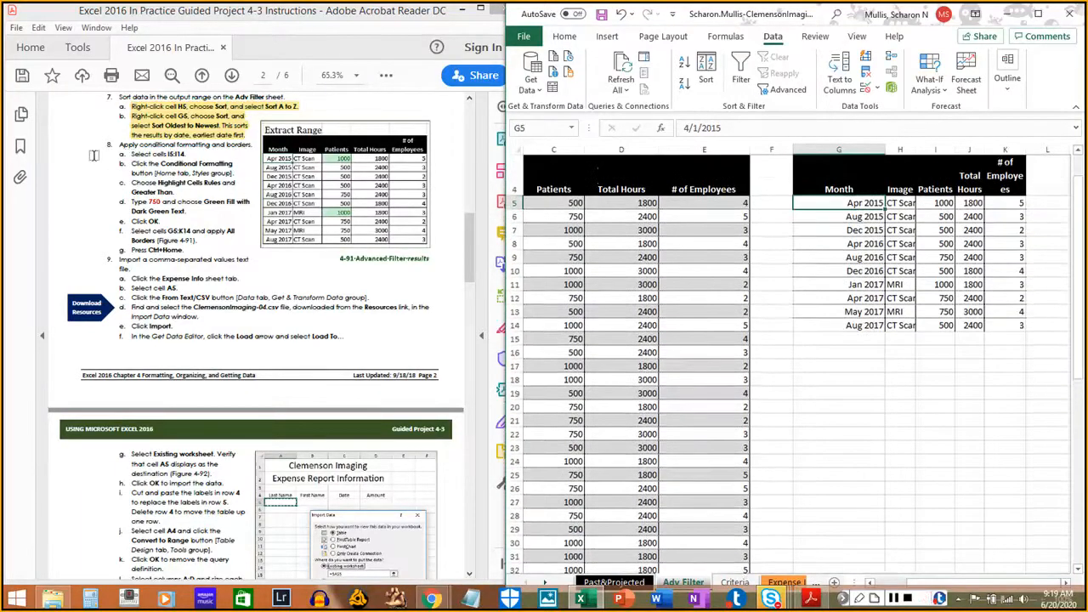
Select cells I5:I14 on the Adv Filter sheet and highlight instruction 8a in the PDF
click(94, 155)
scroll(134, 179, down, 1)
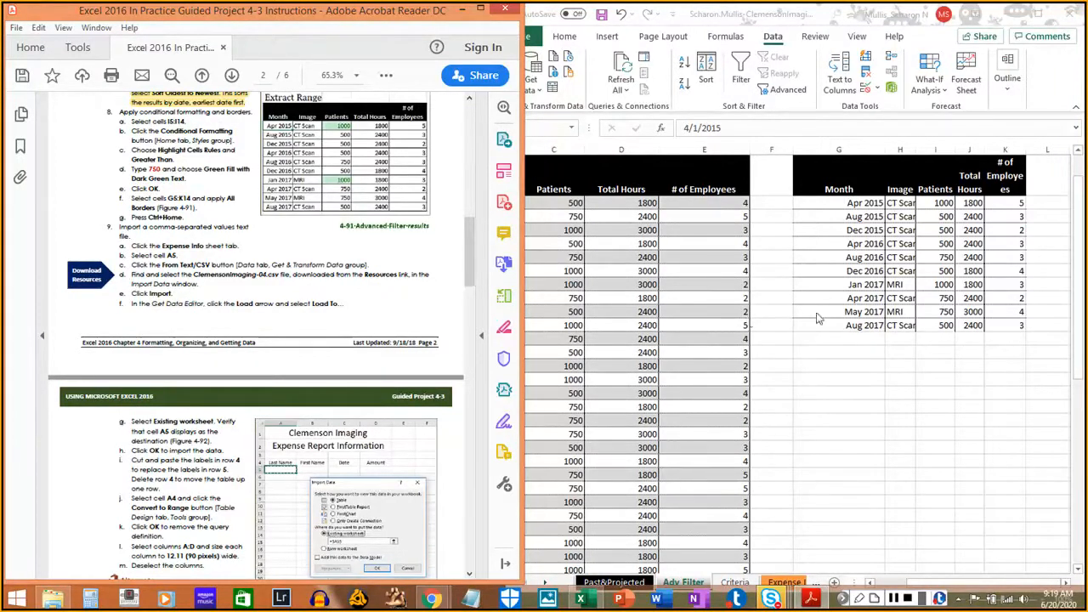
click(940, 197)
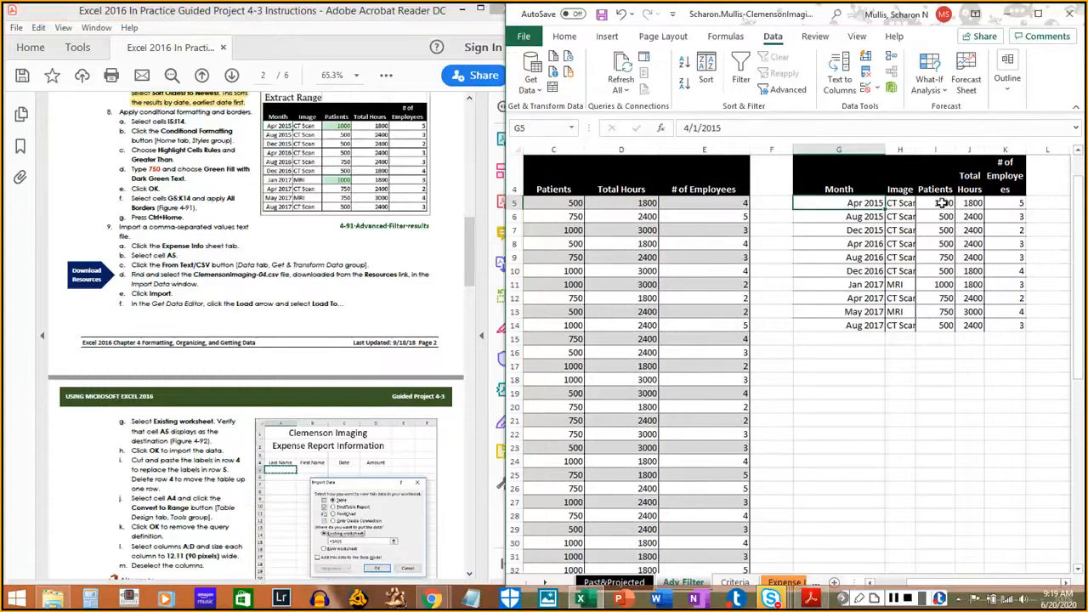
drag(942, 202, 947, 323)
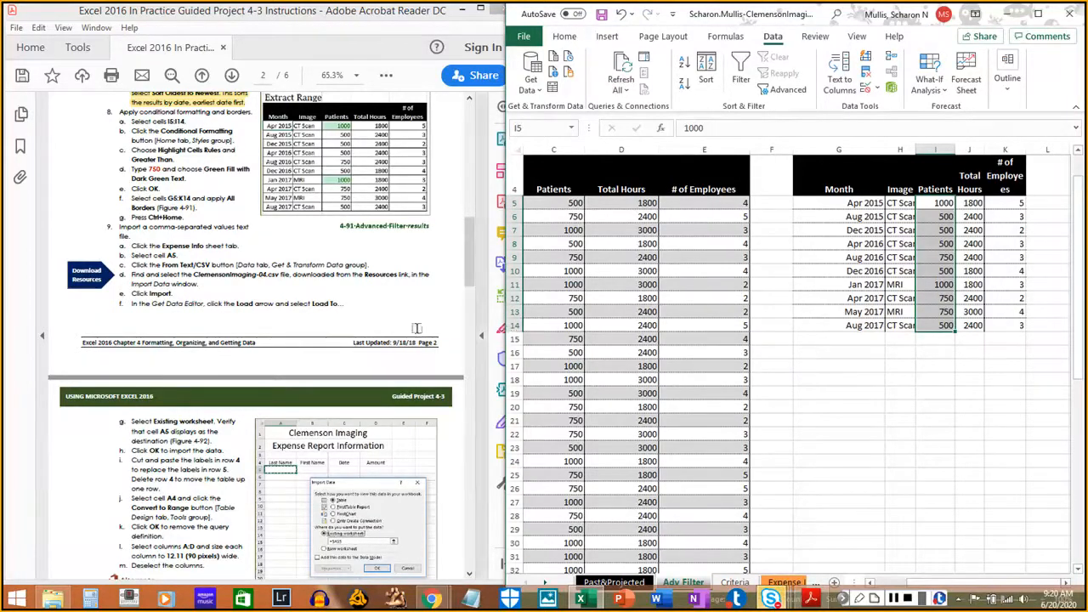
drag(129, 122, 192, 121)
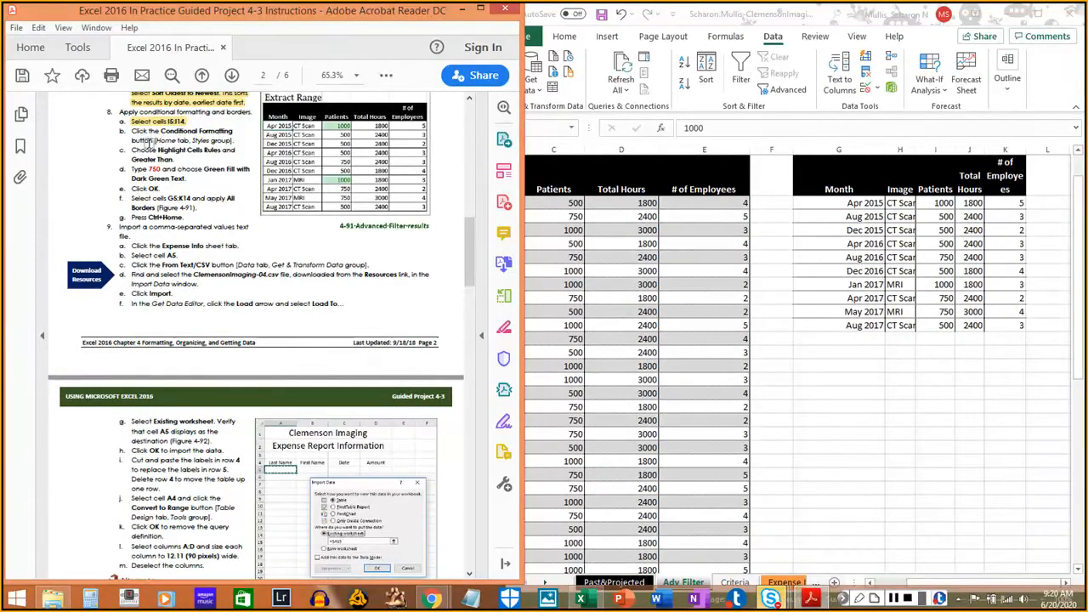
Set up a Greater Than conditional formatting rule for cells I5:I14 with value 750 and Green Fill with Dark Green Text
click(564, 39)
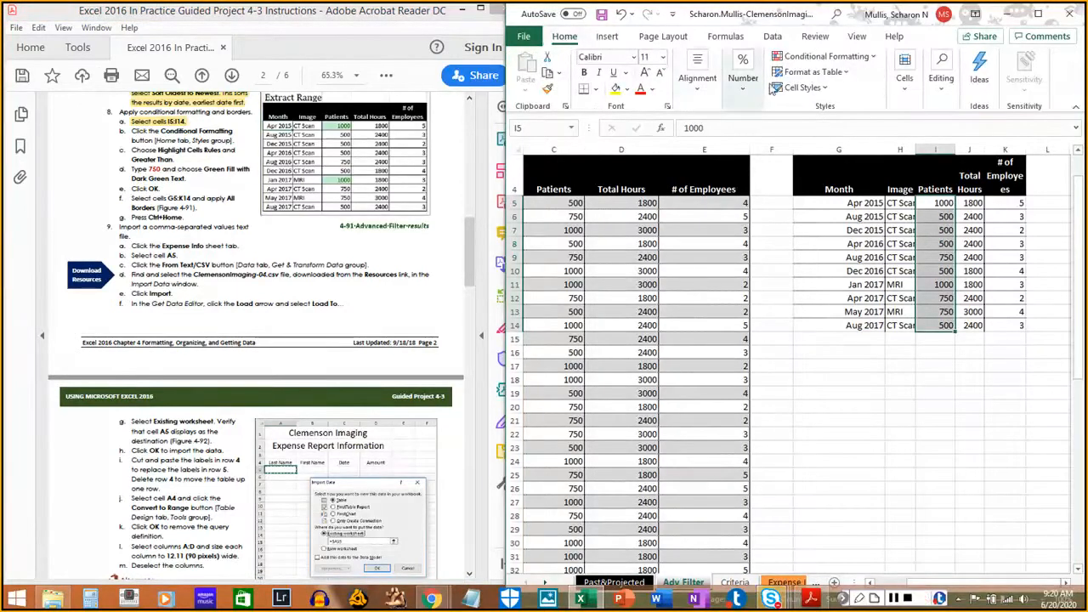
click(873, 58)
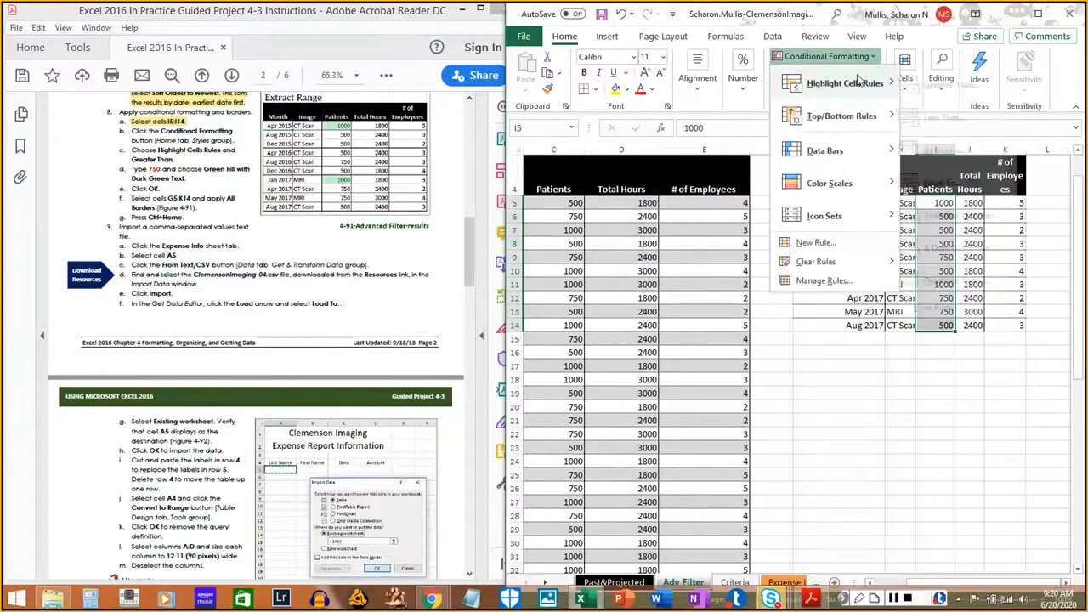
mouse_move(845, 83)
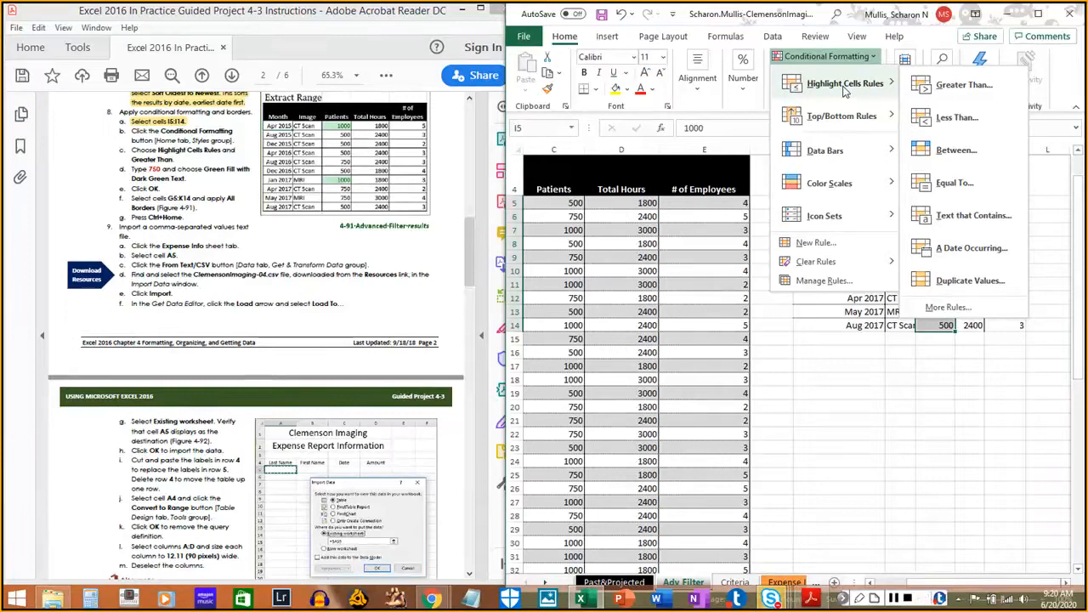
click(971, 88)
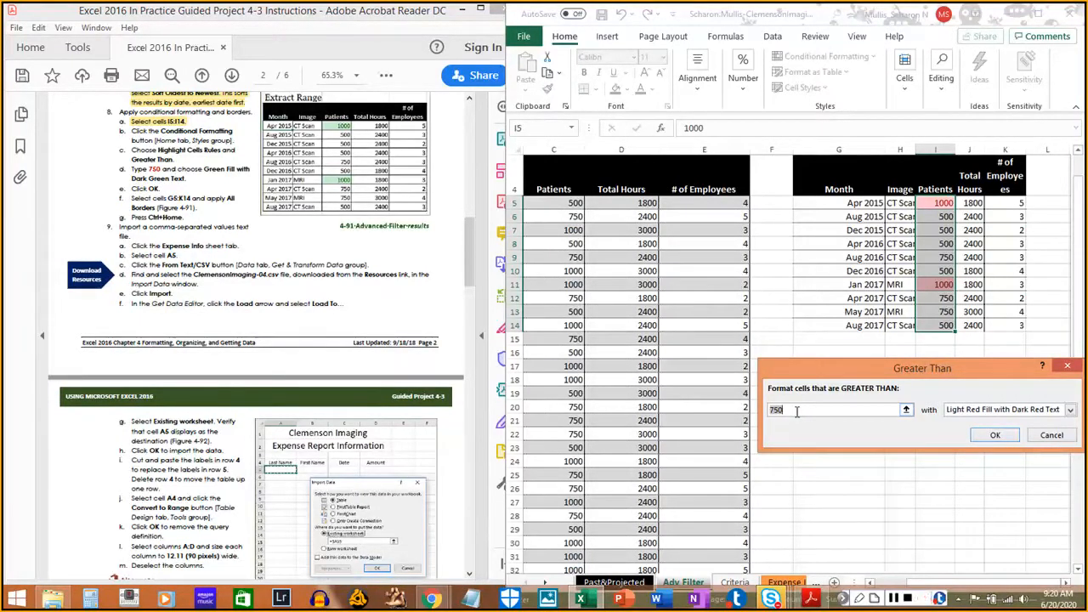
click(1070, 410)
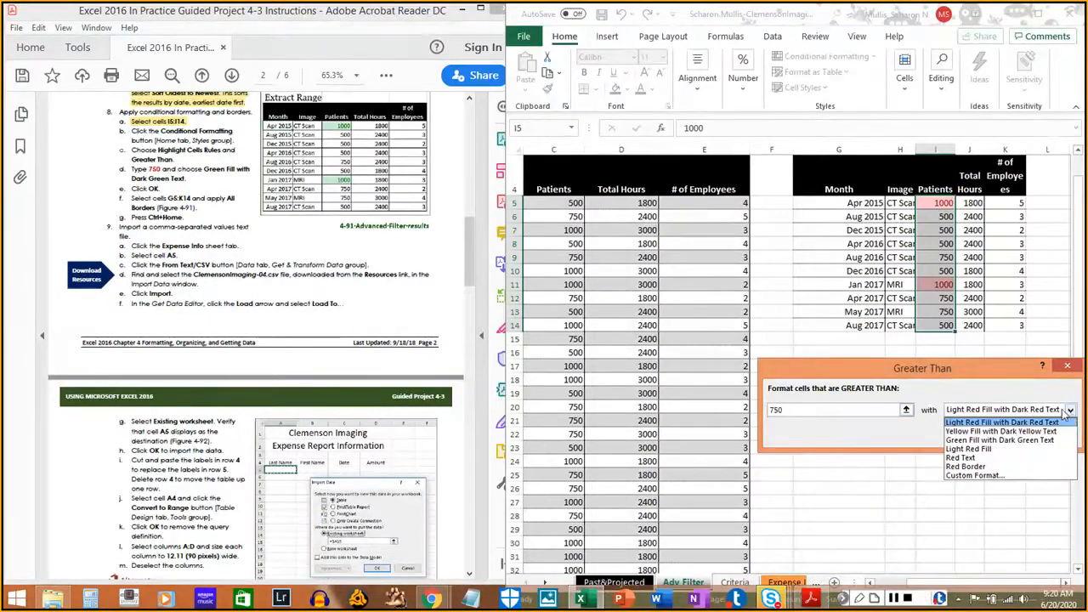
click(1000, 441)
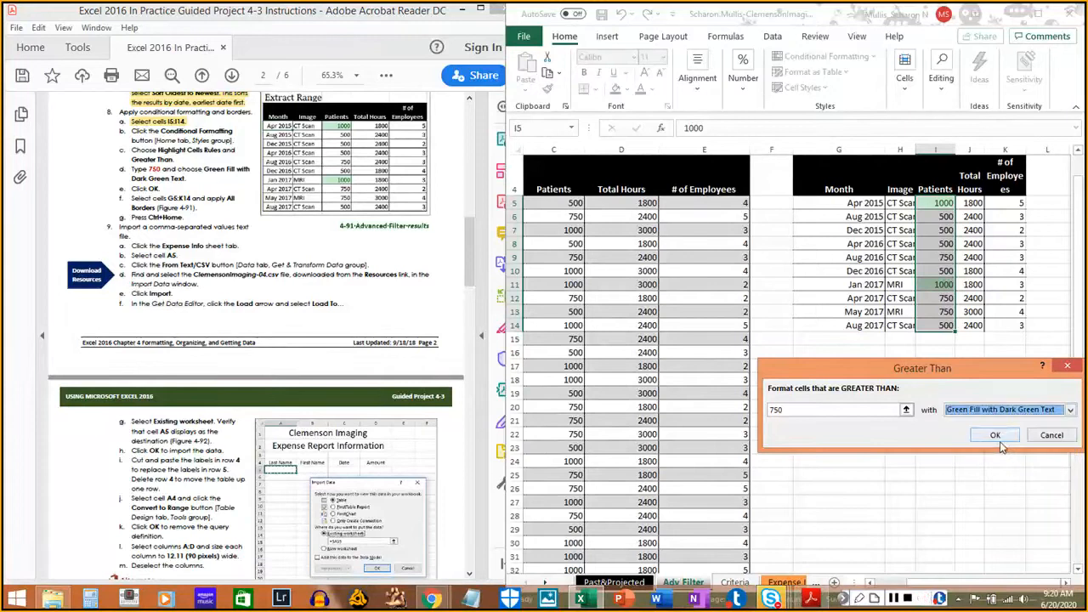
Apply the Greater Than rule and highlight instructions 8b through 8e in the PDF
drag(130, 134, 233, 141)
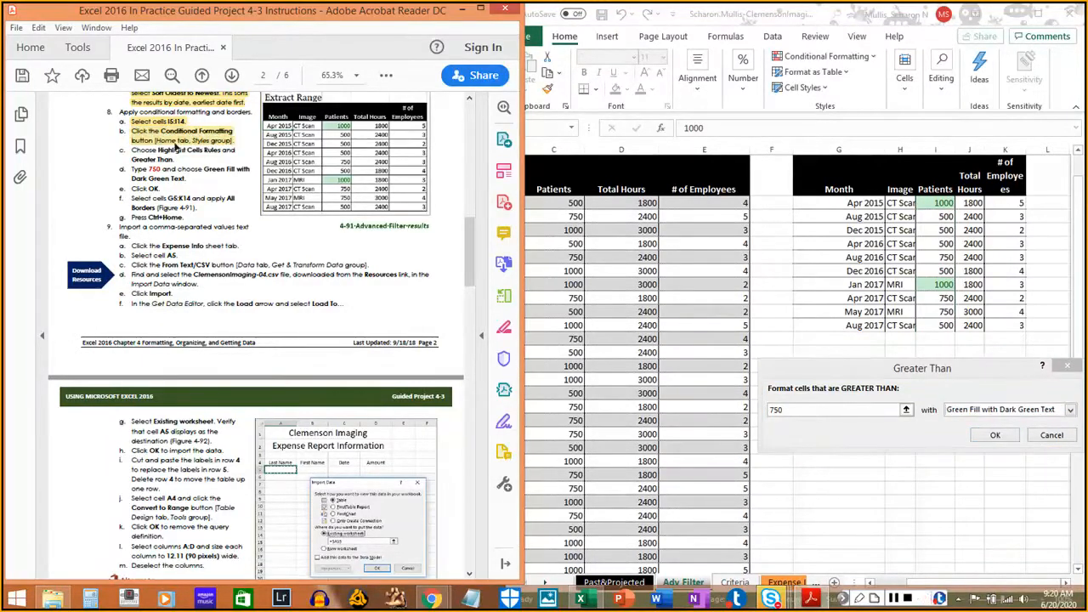
drag(132, 151, 189, 181)
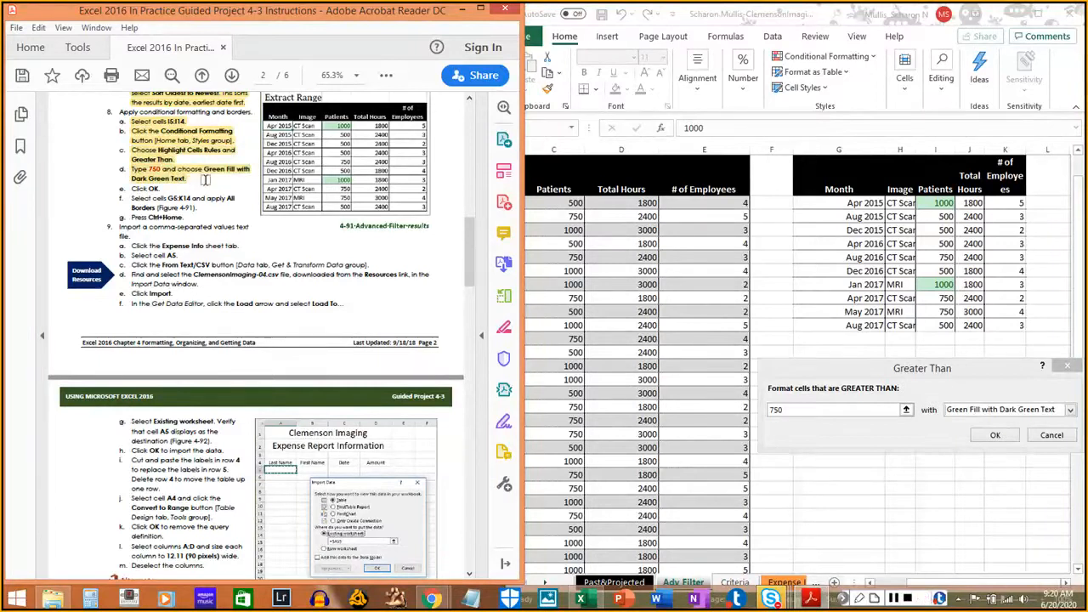
click(994, 434)
drag(125, 189, 163, 189)
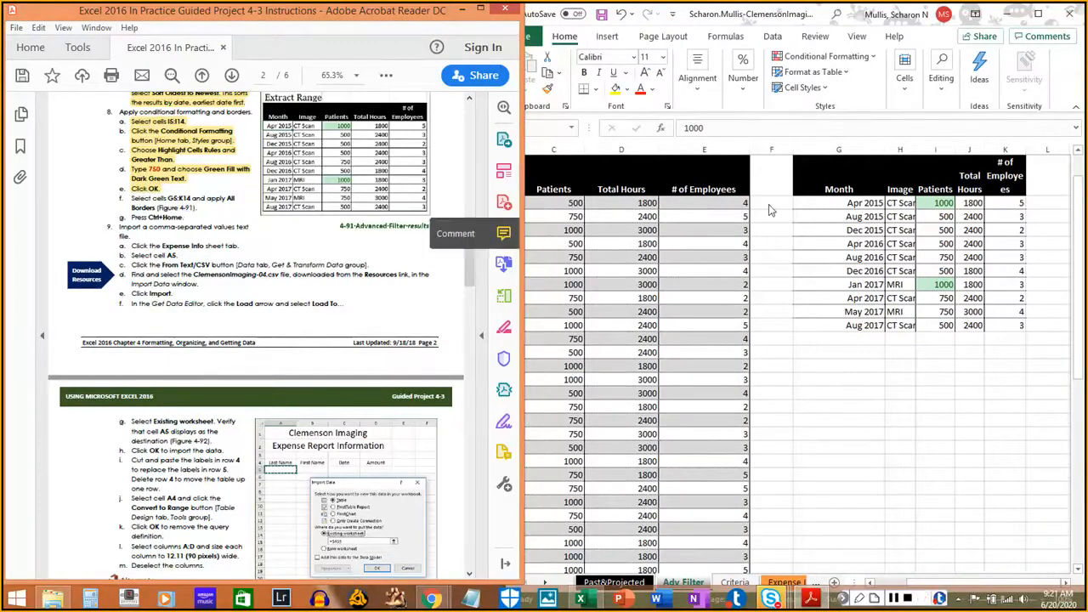
Apply All Borders to cells G4:K14 on the Adv Filter sheet and highlight instruction 8f in the PDF
click(844, 178)
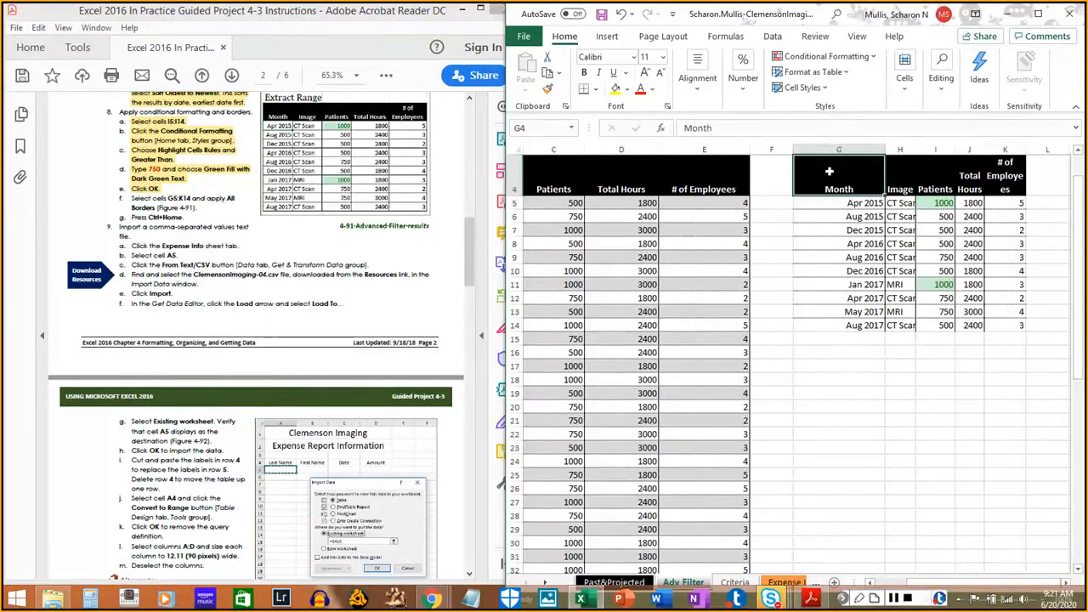
drag(829, 171, 1009, 324)
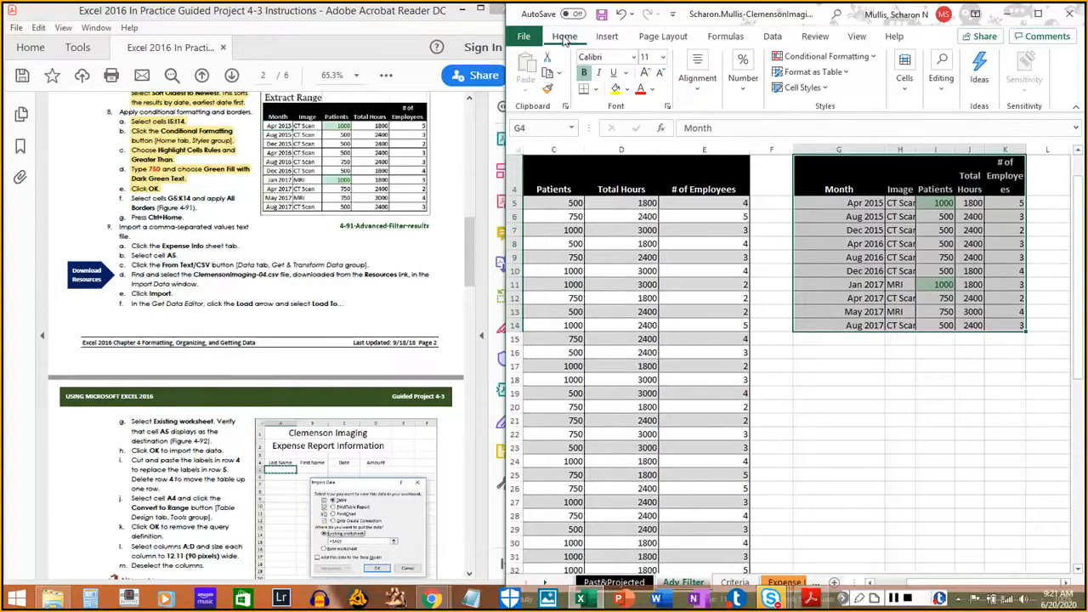
click(596, 90)
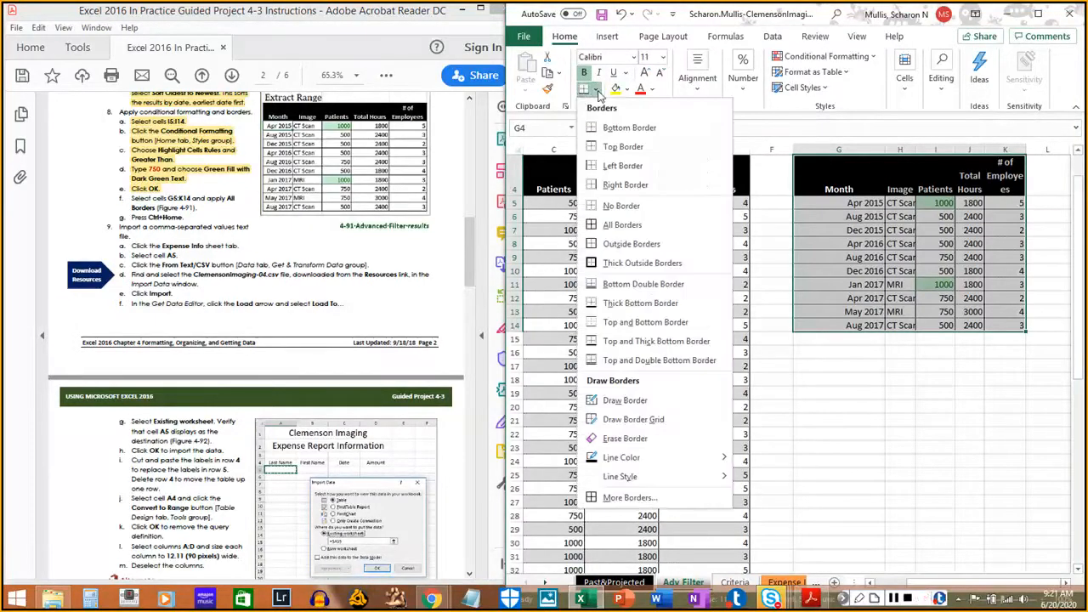
click(620, 225)
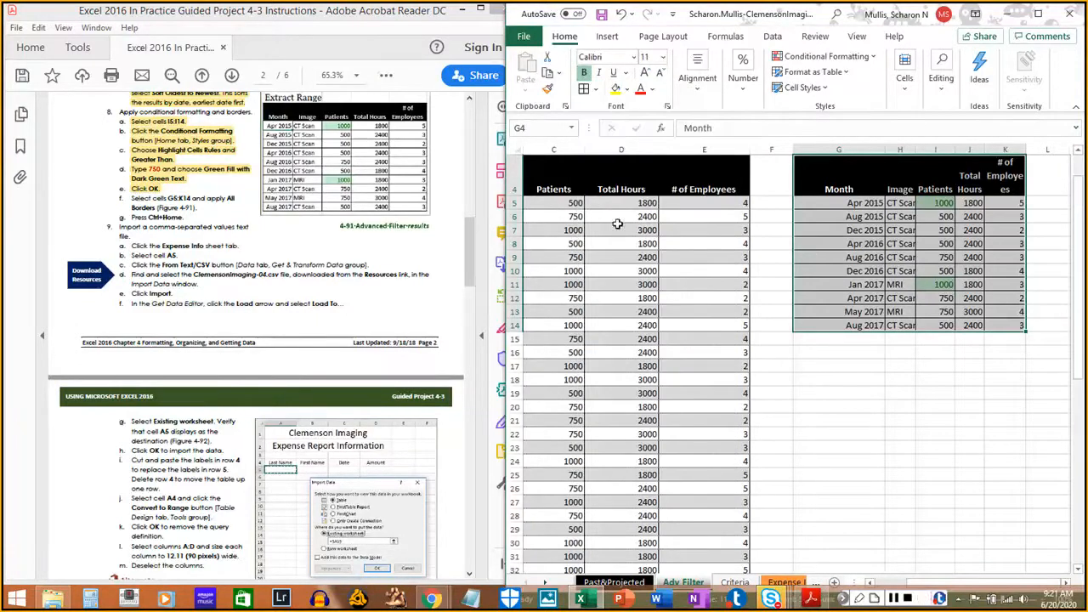
drag(131, 197, 195, 203)
click(195, 204)
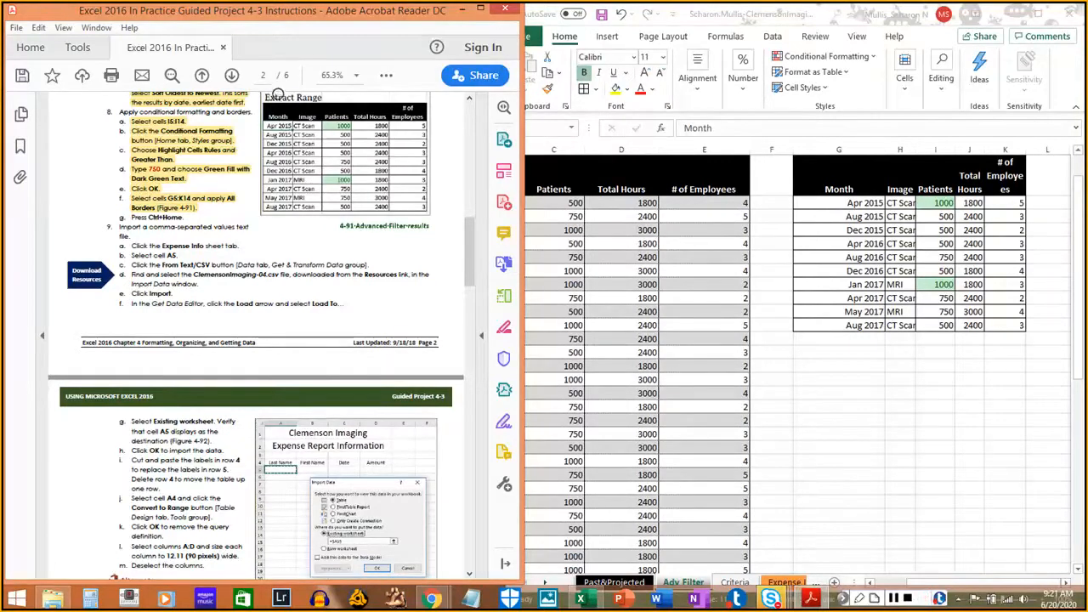
Return to cell A1 on the Adv Filter sheet and highlight instruction 8g in the PDF
scroll(882, 245, up, 2)
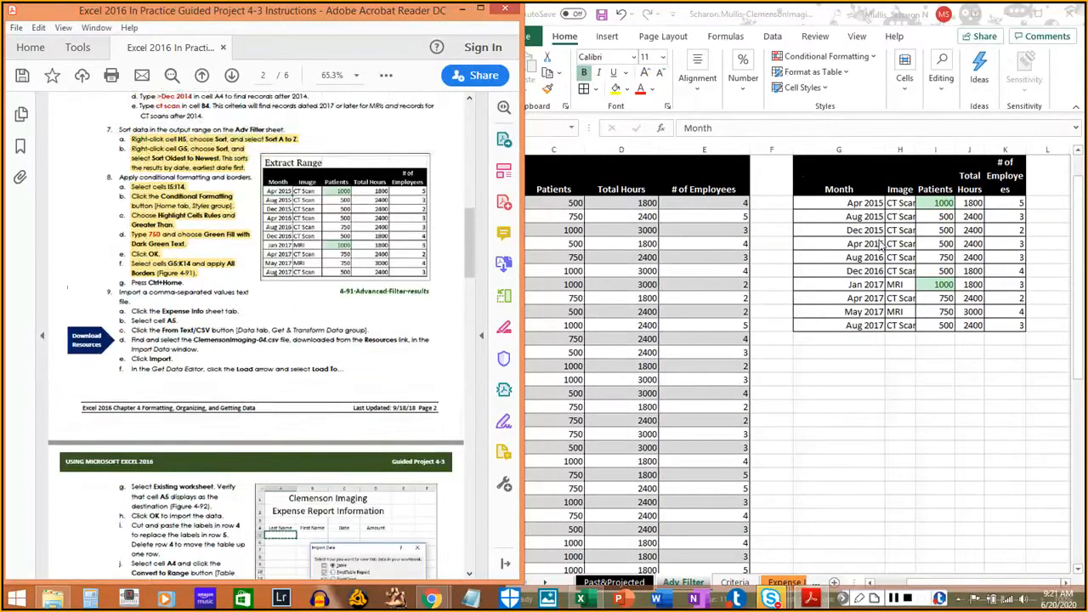
scroll(883, 246, down, 1)
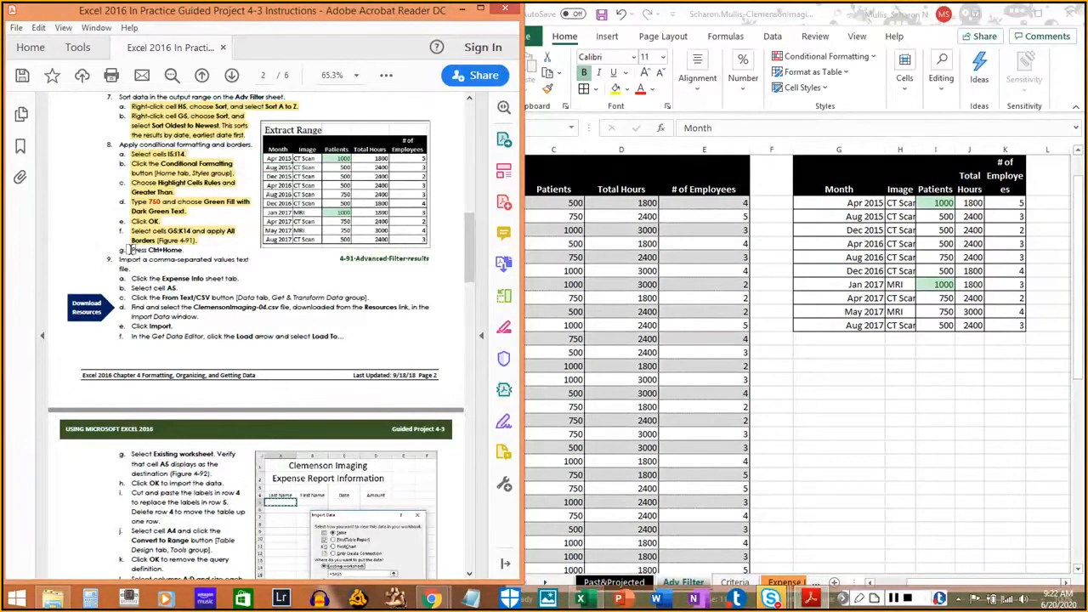
click(829, 247)
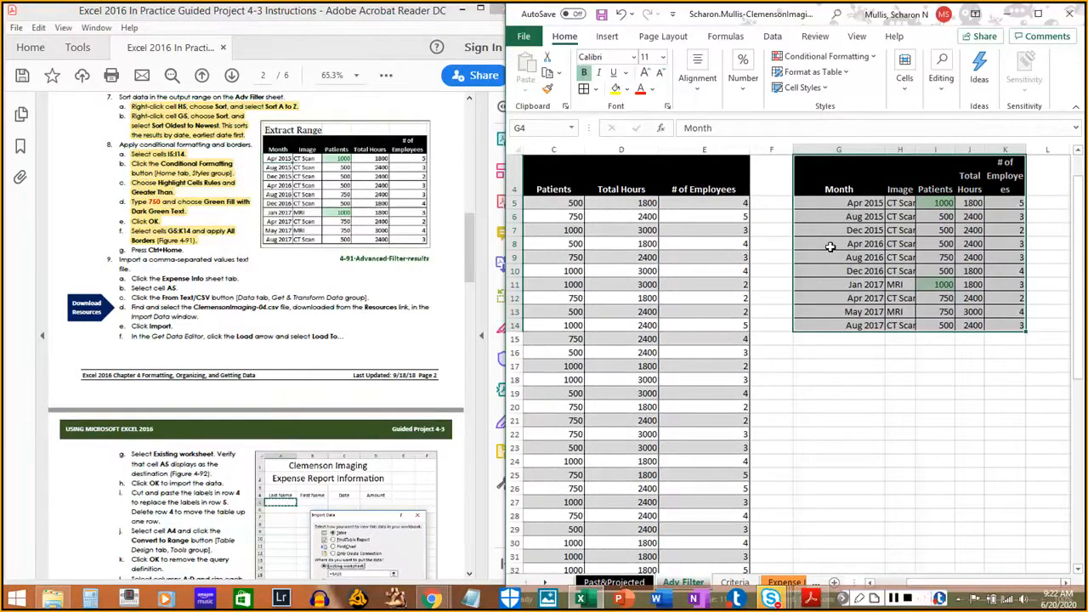
key(ctrl+Home)
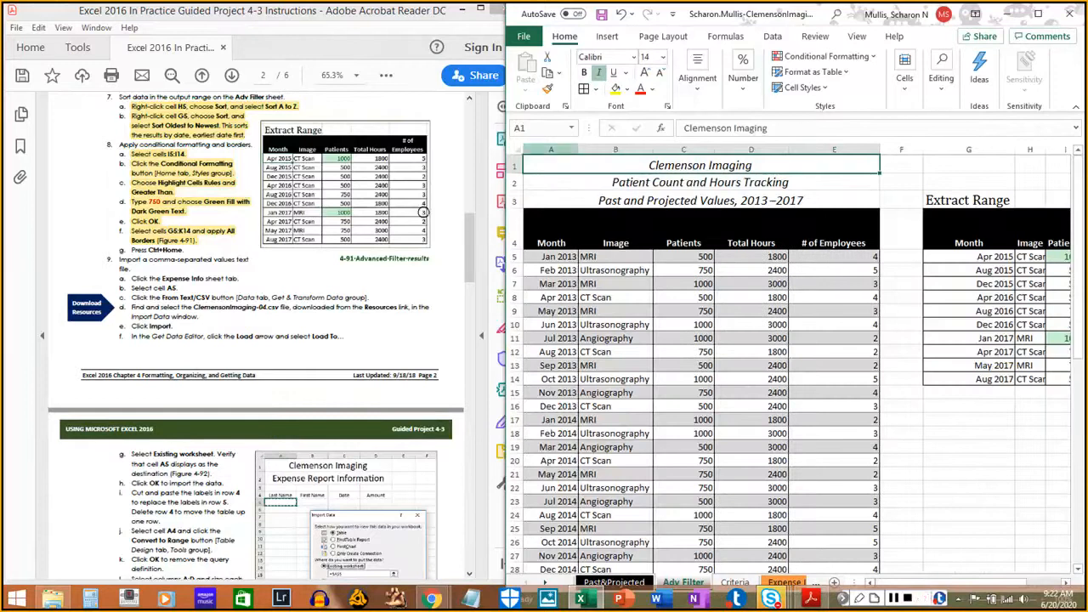
click(132, 249)
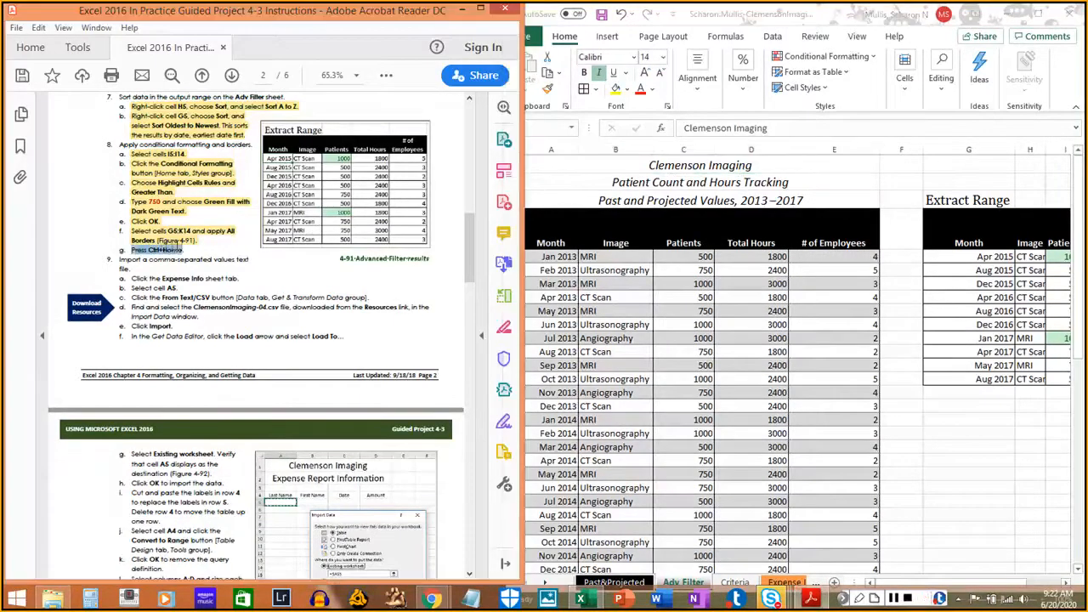
click(1060, 87)
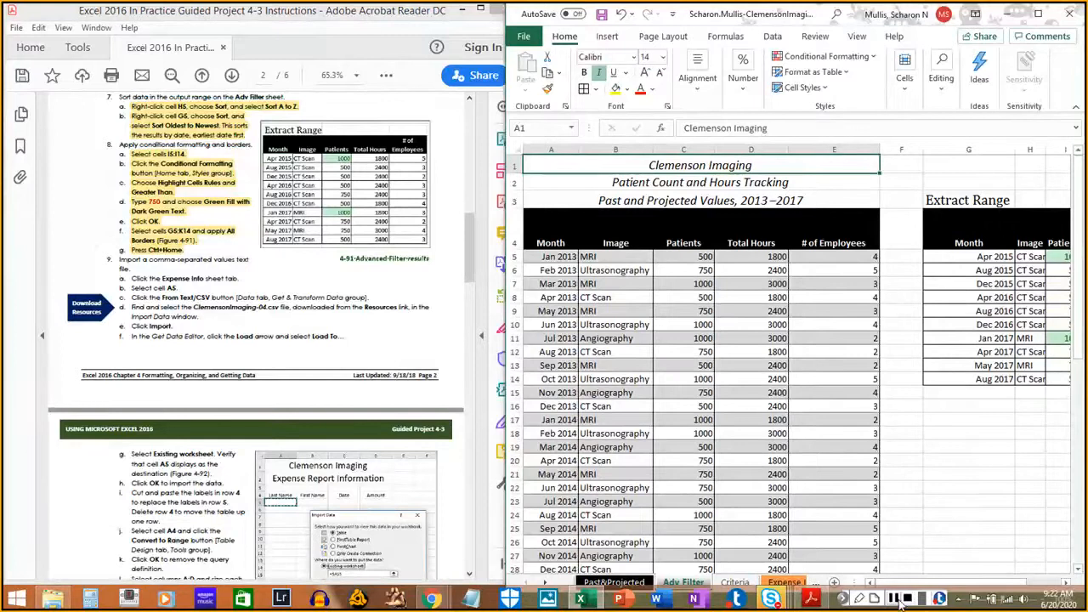
Switch to the Expense Info sheet with cell A5 selected, and highlight instructions 9a and 9b in the PDF
click(439, 260)
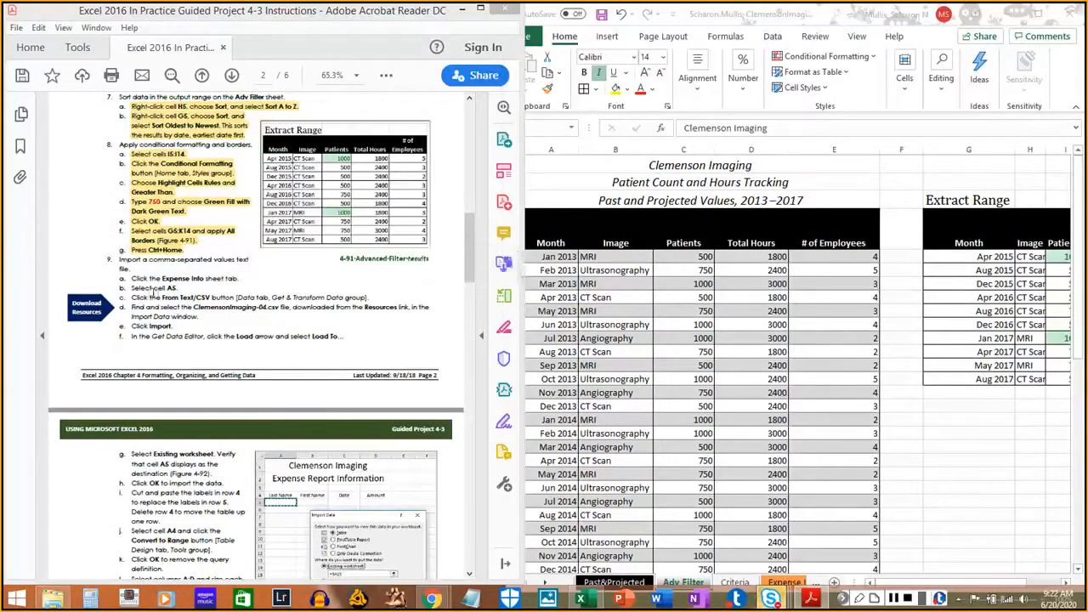
scroll(156, 294, down, 2)
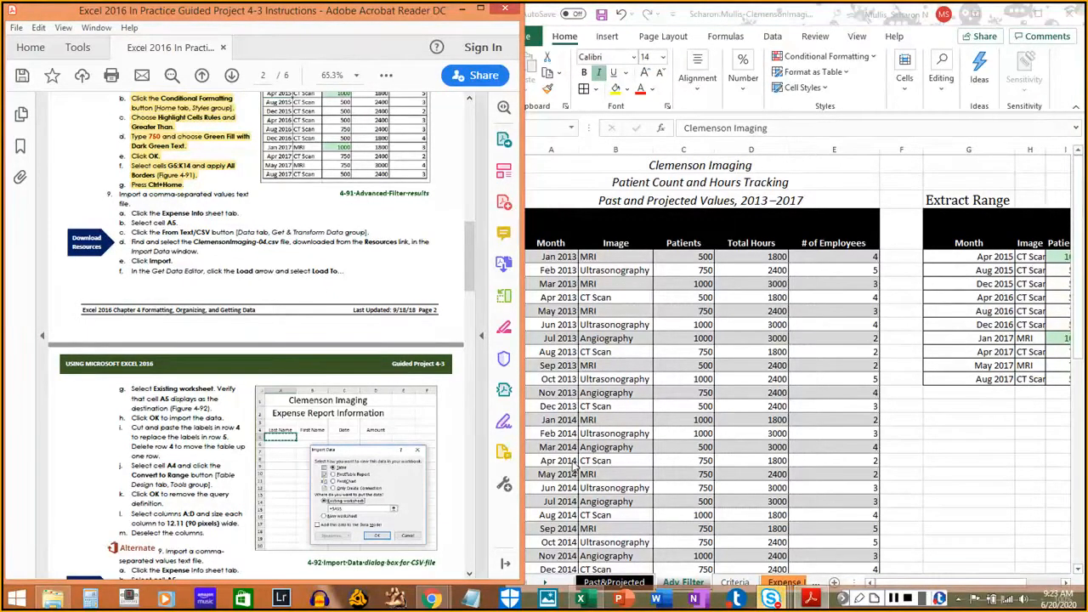
click(787, 583)
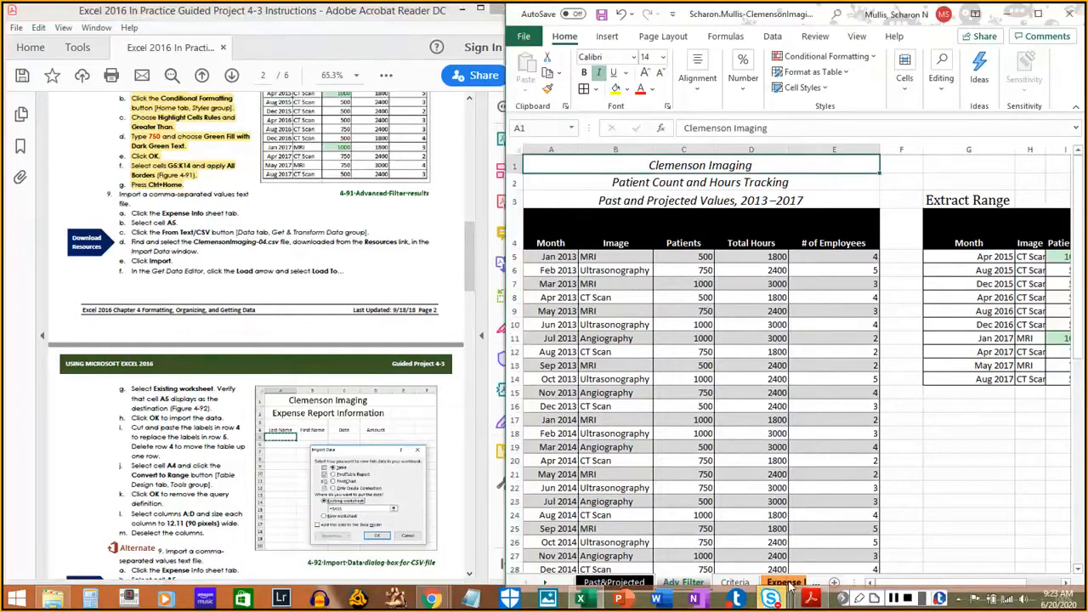
click(784, 583)
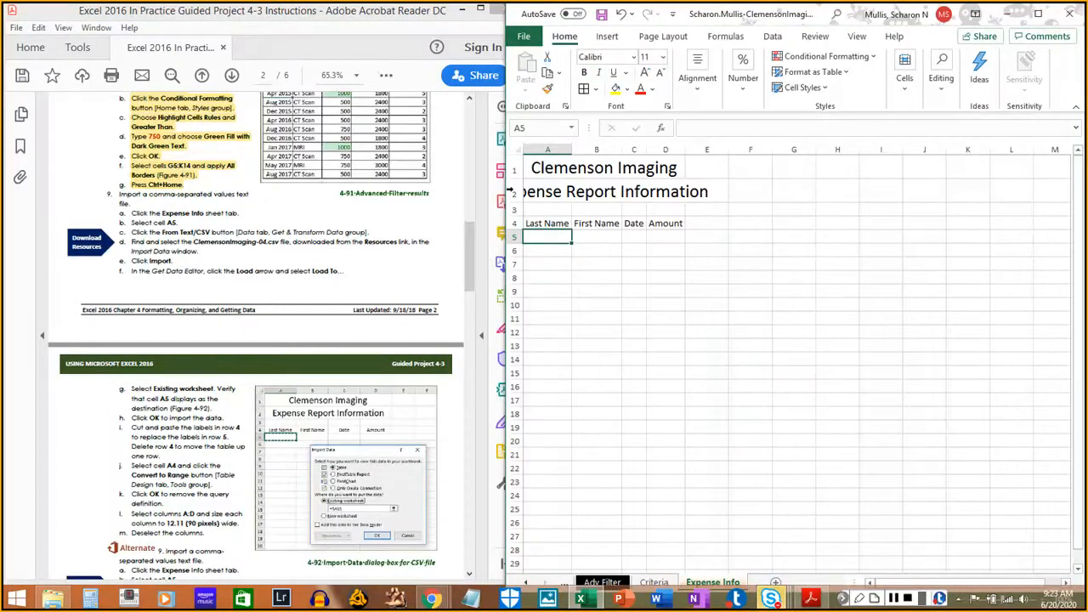
drag(129, 212, 241, 213)
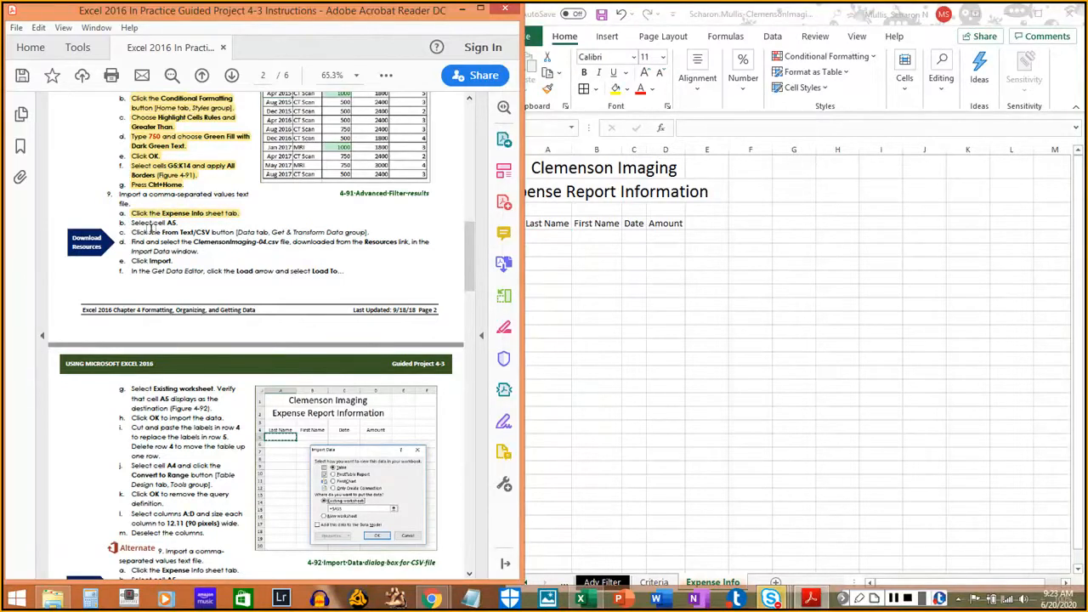
click(645, 290)
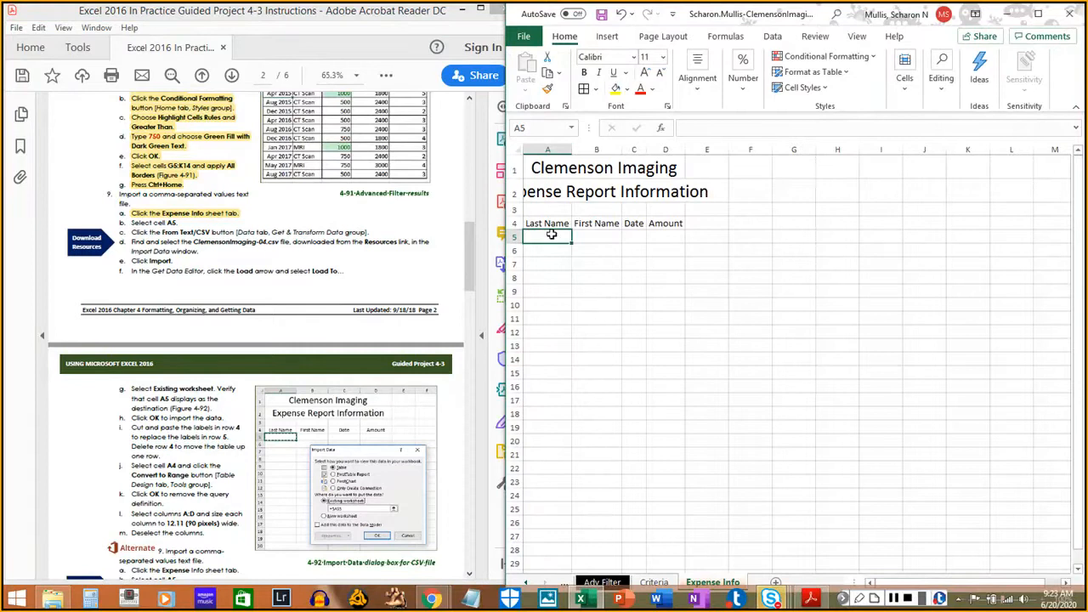
drag(127, 222, 182, 223)
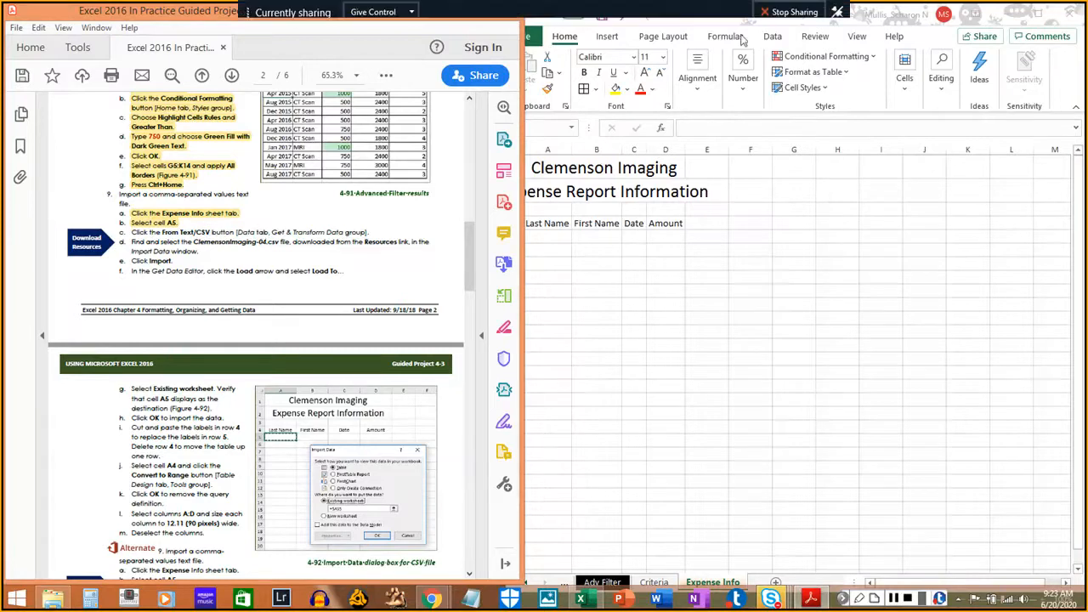
Start a From Text/CSV import on the Expense Info sheet and highlight instruction 9c in the PDF
click(773, 40)
click(773, 38)
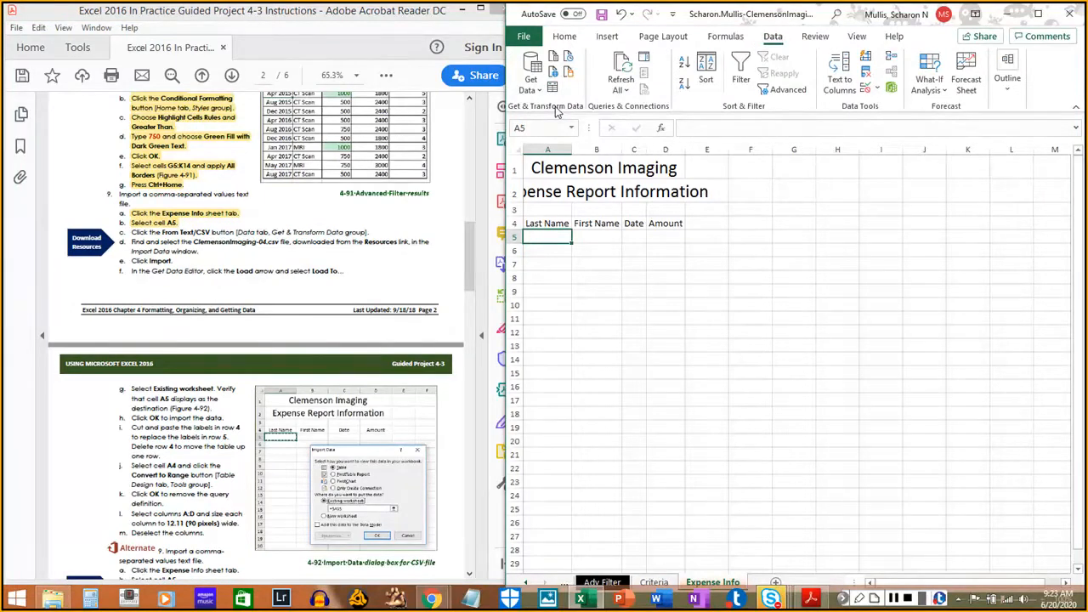
click(553, 54)
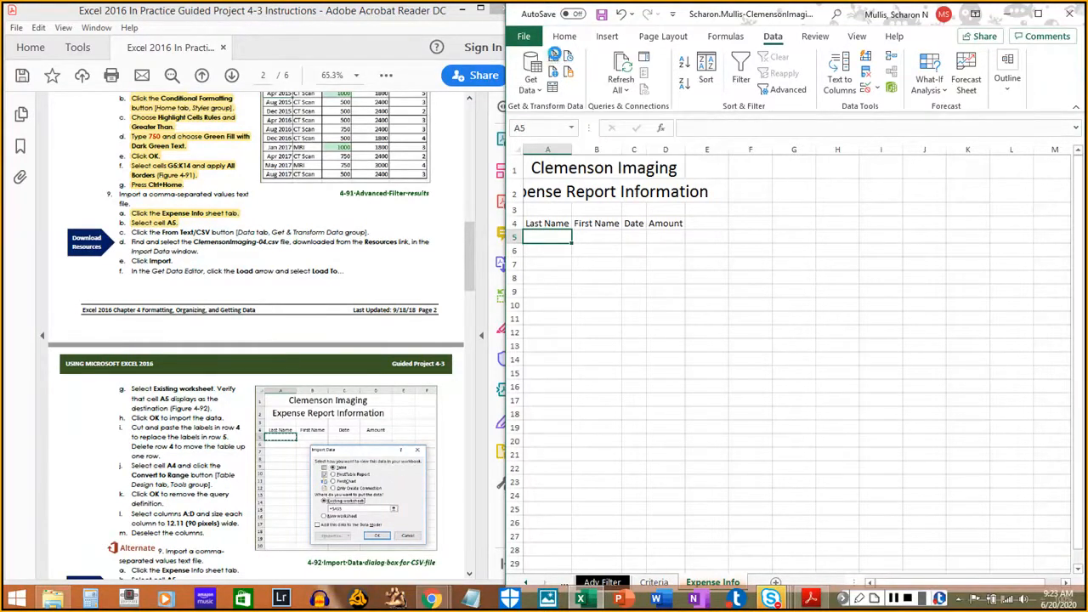
drag(130, 232, 363, 231)
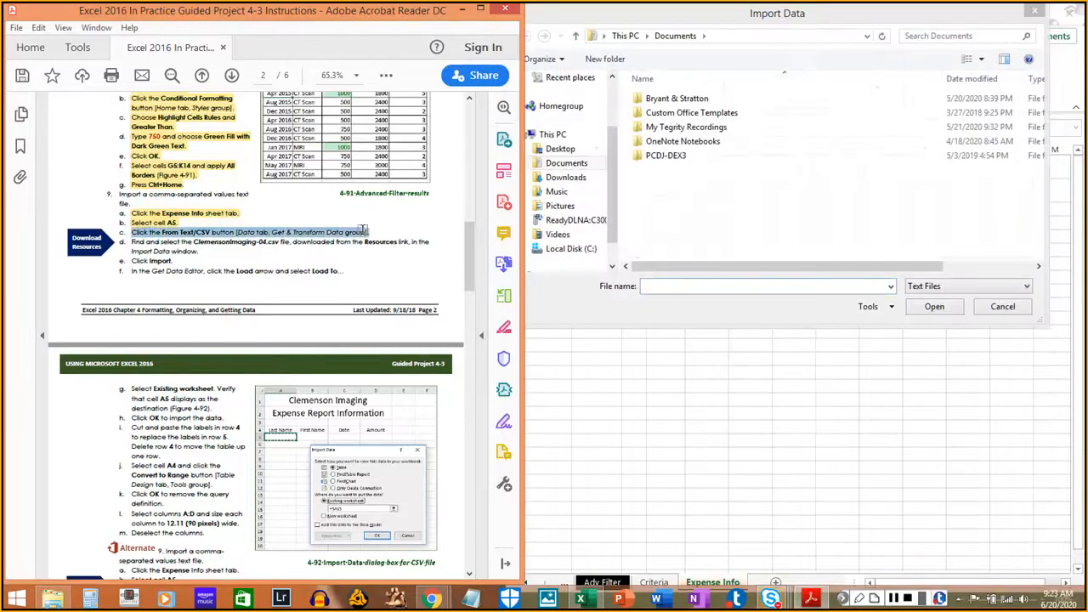
click(311, 232)
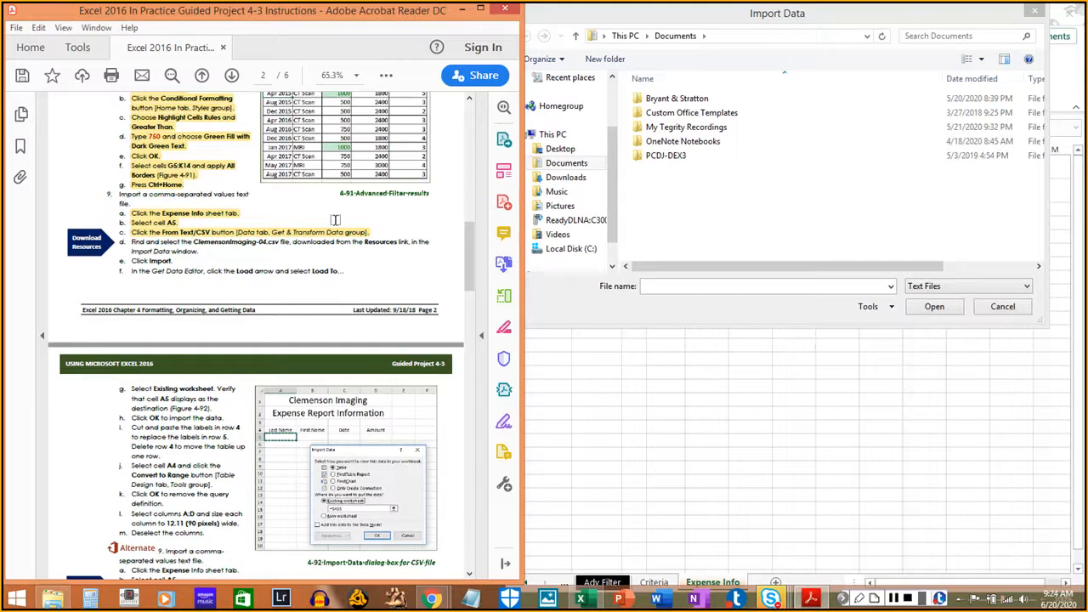
Browse to the EX2016-GuidedProject-4-3-Resources folder in Downloads for the import file
click(574, 180)
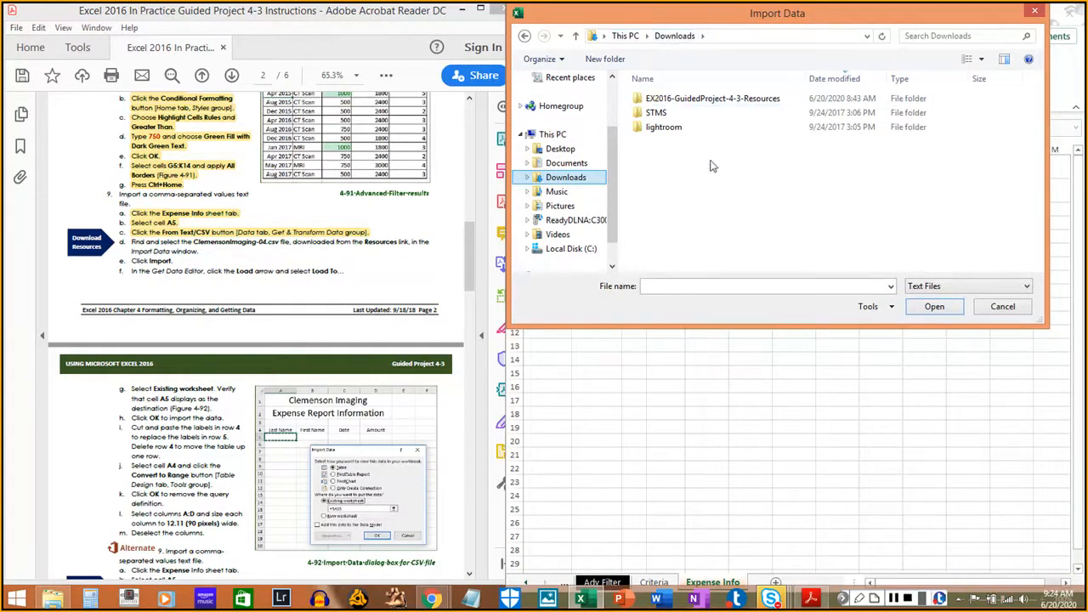
double_click(703, 100)
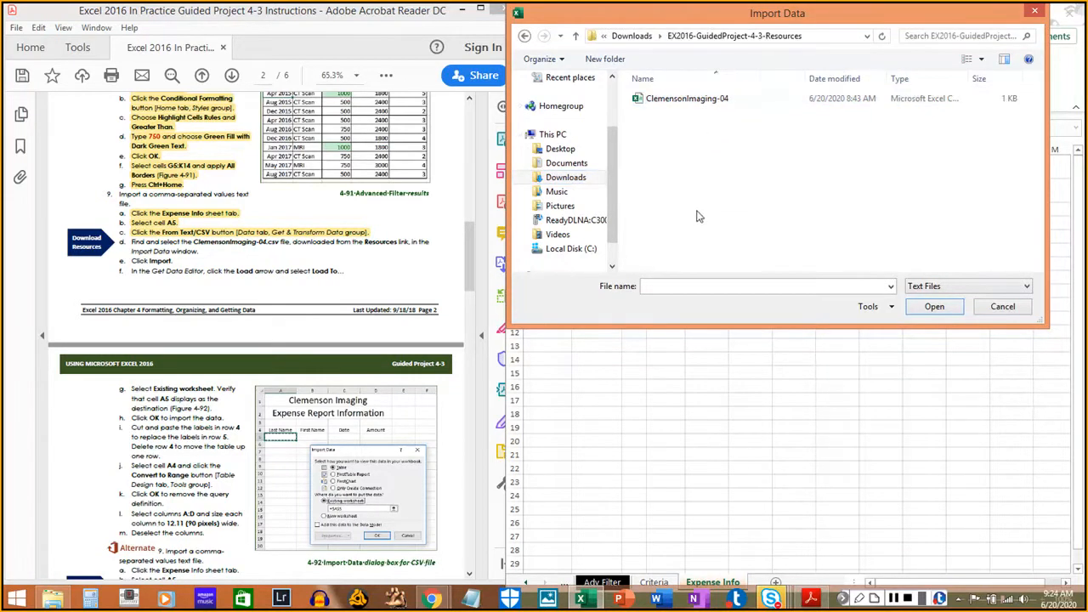
Compare the resource folder's files under the All Files and Text Files filters, widening the columns to read the full file types
click(932, 289)
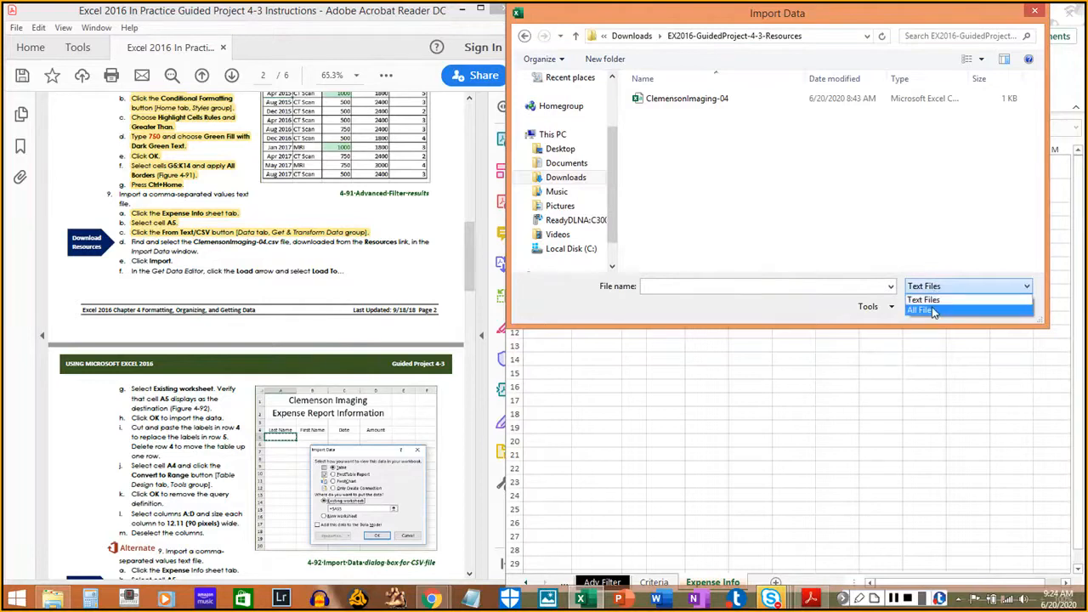
click(931, 308)
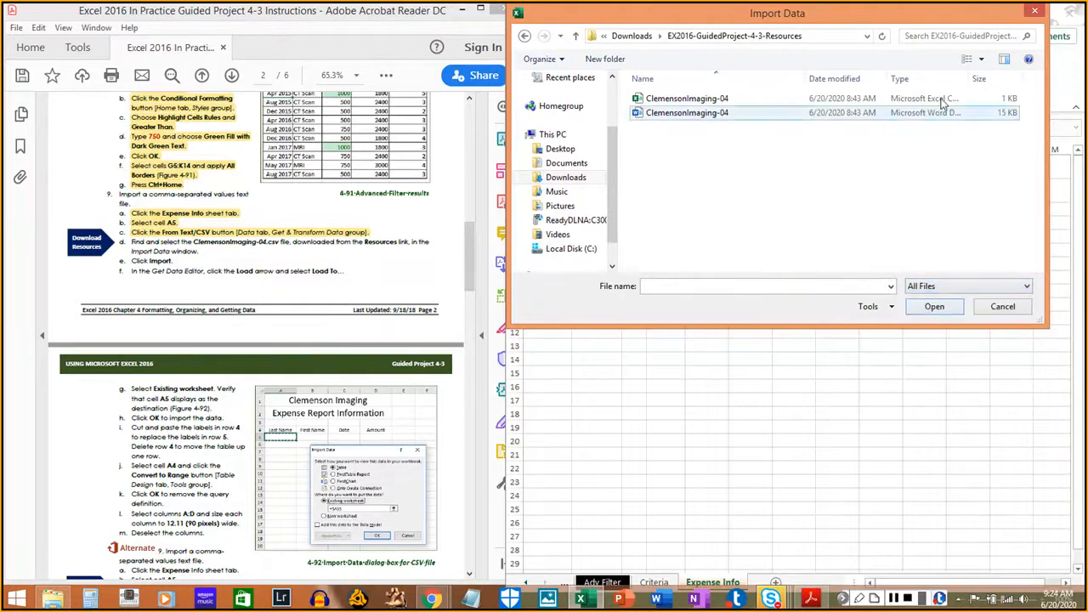
double_click(972, 78)
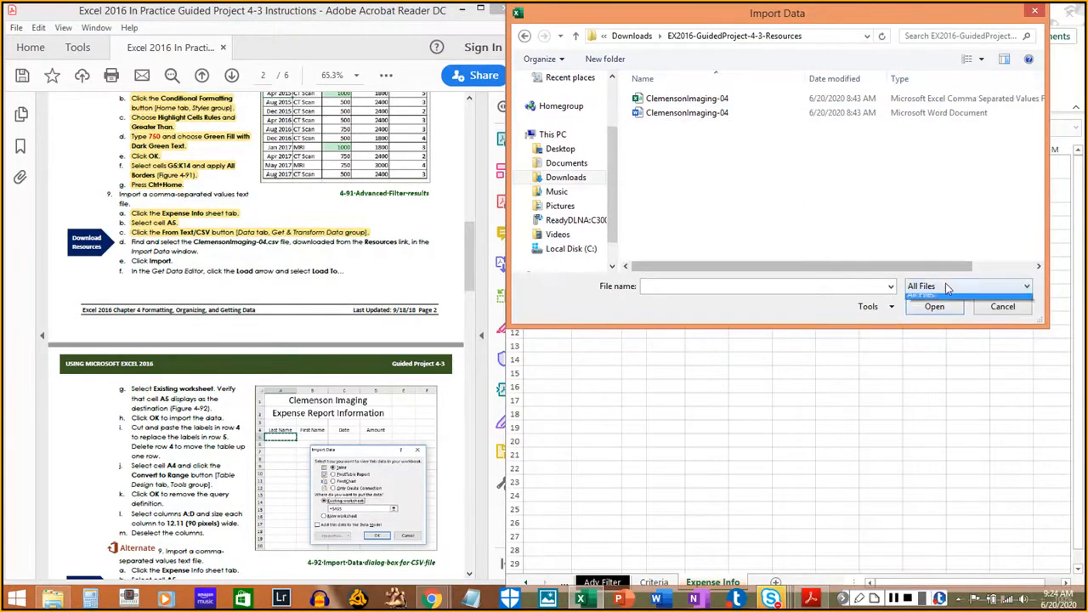
click(952, 289)
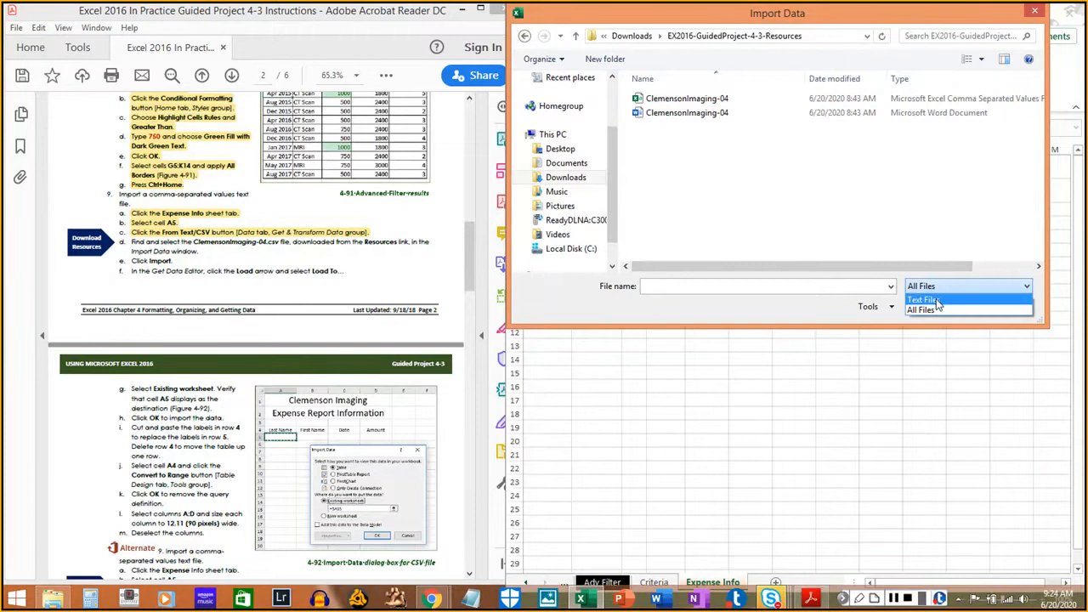
click(936, 300)
click(939, 286)
click(938, 310)
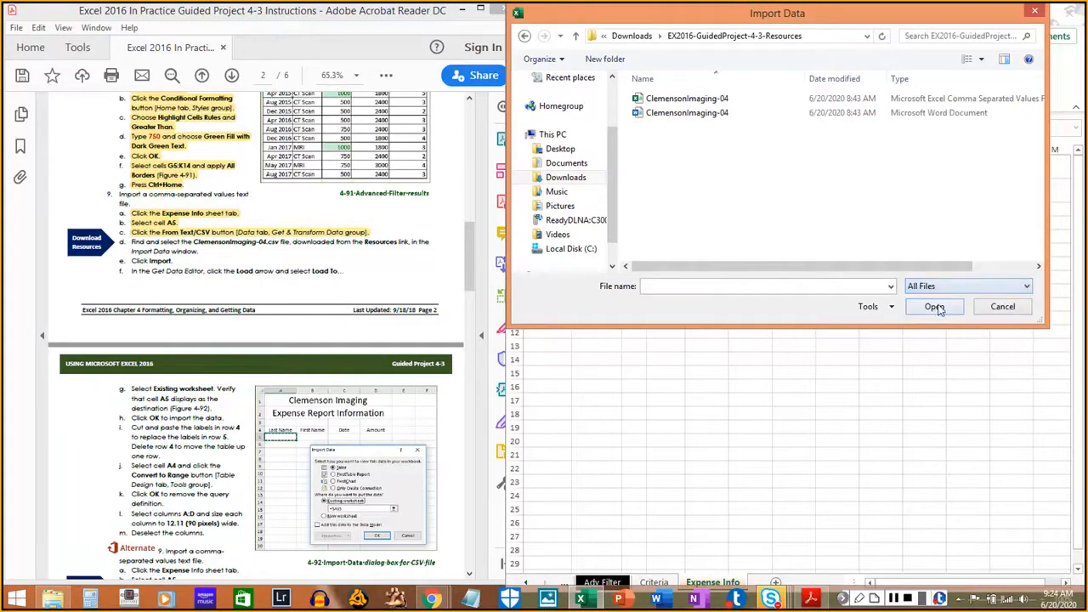
click(947, 287)
click(937, 297)
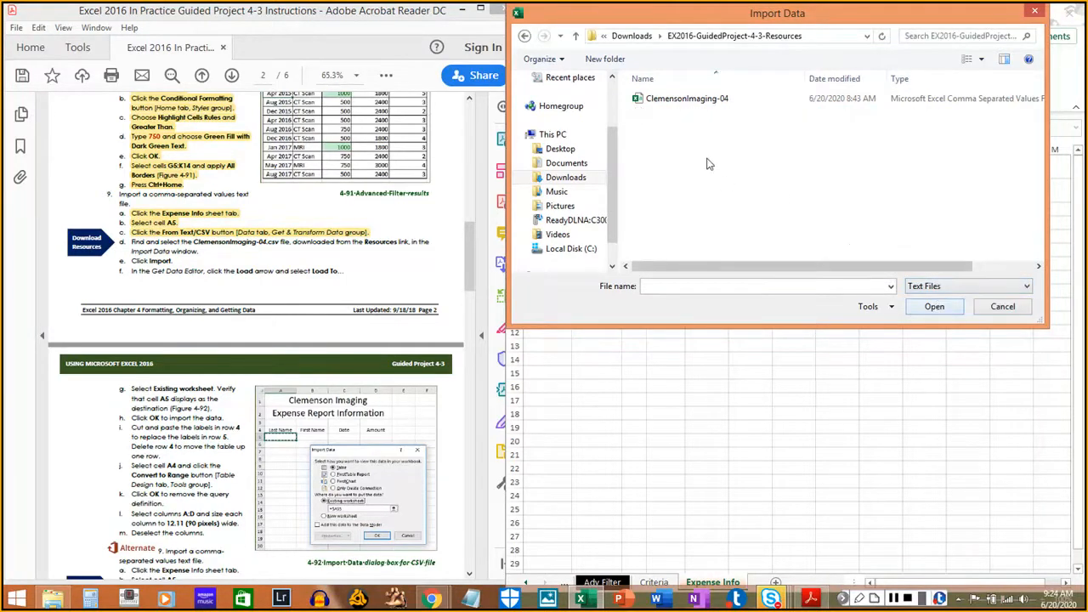
Import the ClemensonImaging-04 CSV file and highlight instructions 9d and 9e in the PDF
click(680, 103)
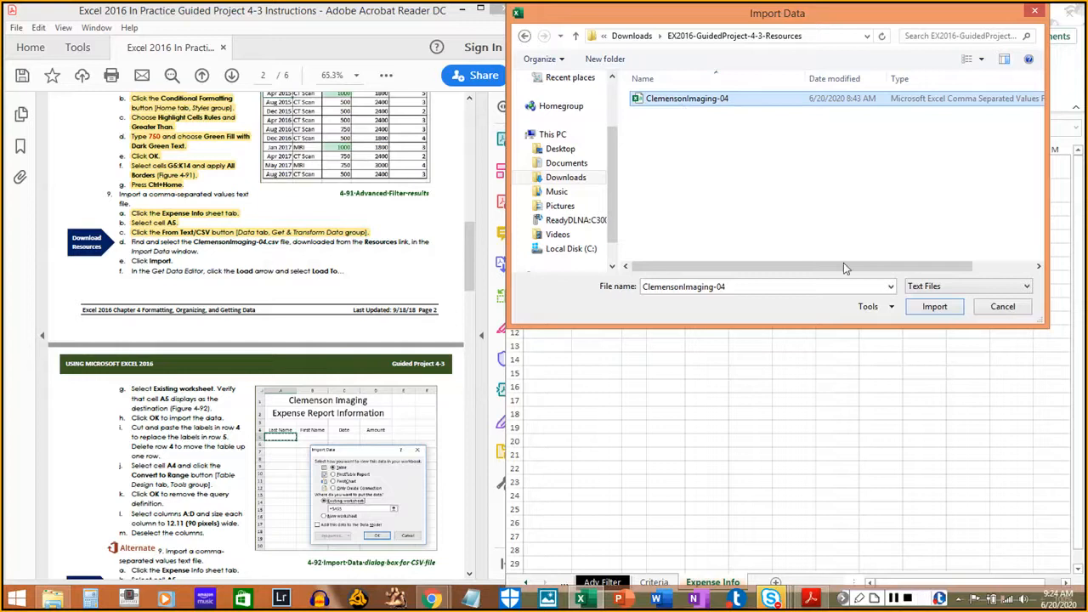
click(935, 308)
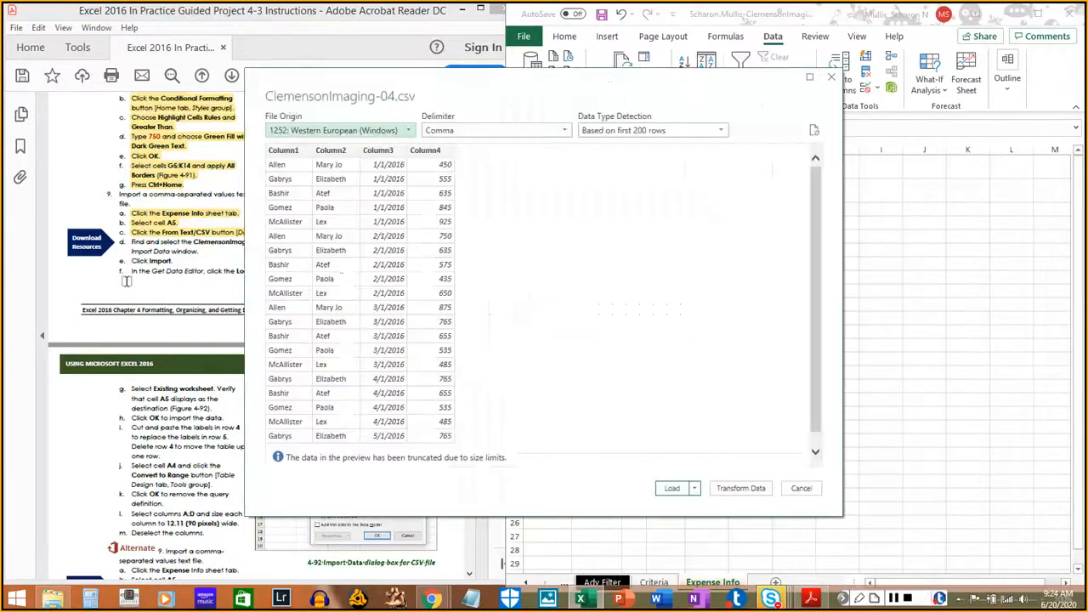
click(132, 243)
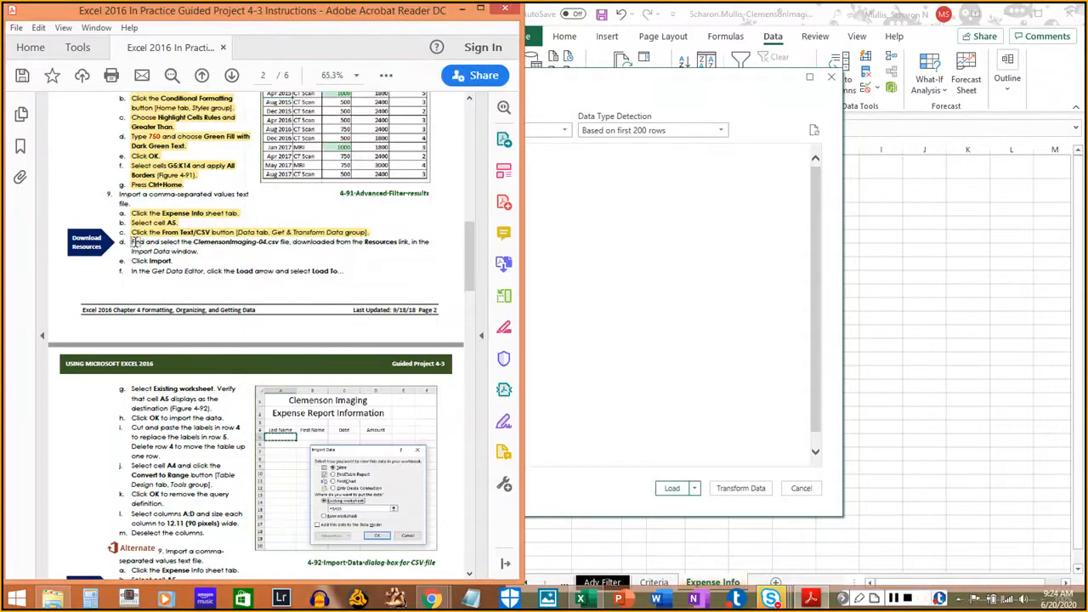
mouse_move(132, 242)
mouse_down()
mouse_move(169, 251)
mouse_move(171, 262)
mouse_up()
click(135, 258)
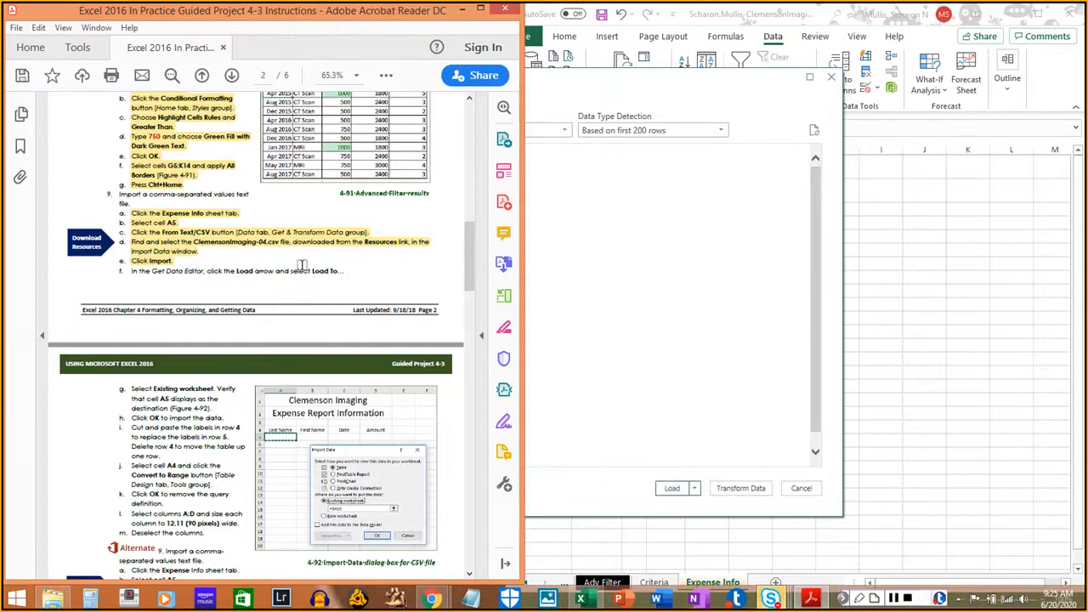
Move the ClemensonImaging-04.csv preview clear of the PDF instructions and open its load options
click(671, 252)
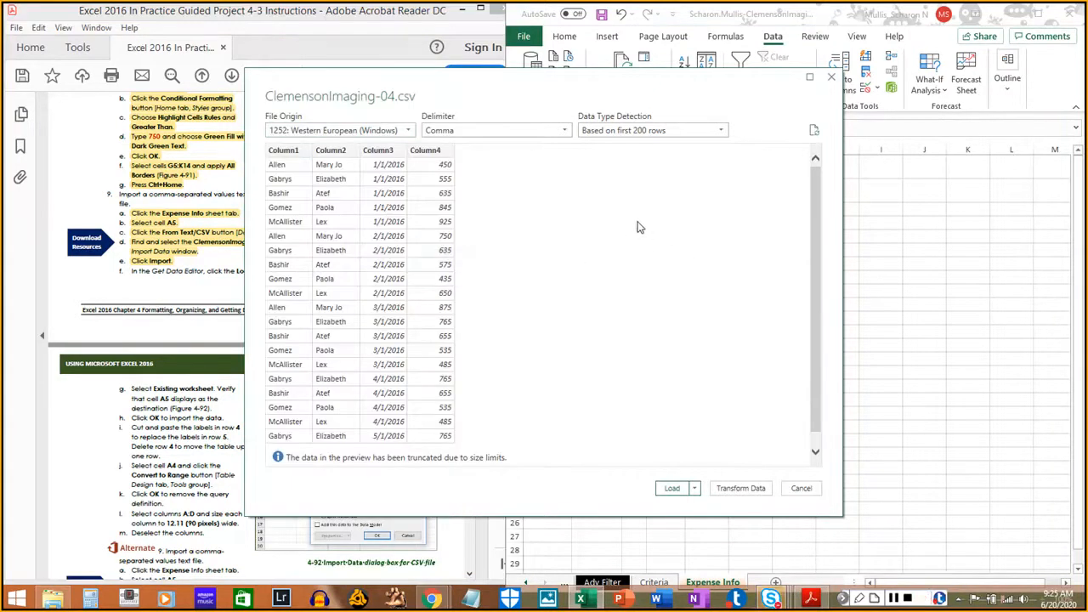
drag(603, 81, 819, 96)
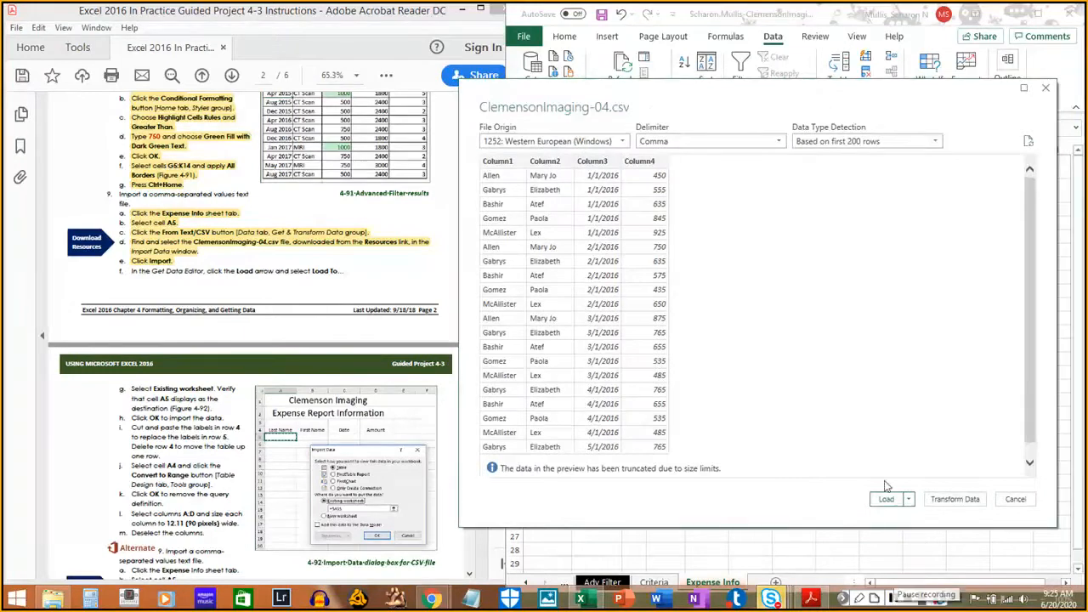
click(907, 499)
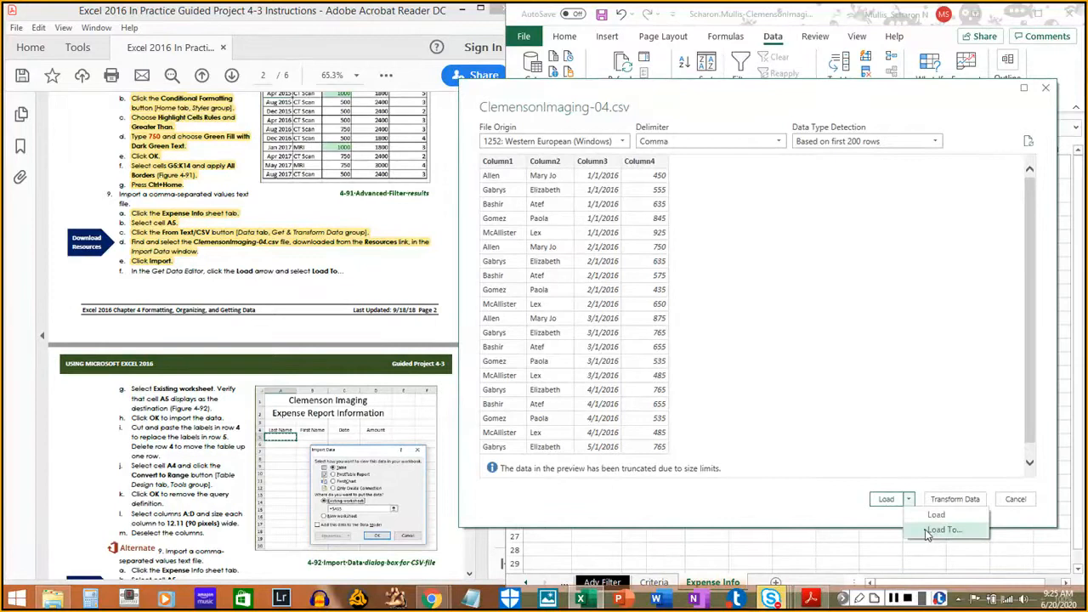
Choose Load To for the ClemensonImaging-04.csv data, and highlight instruction 9f in the PDF
click(922, 530)
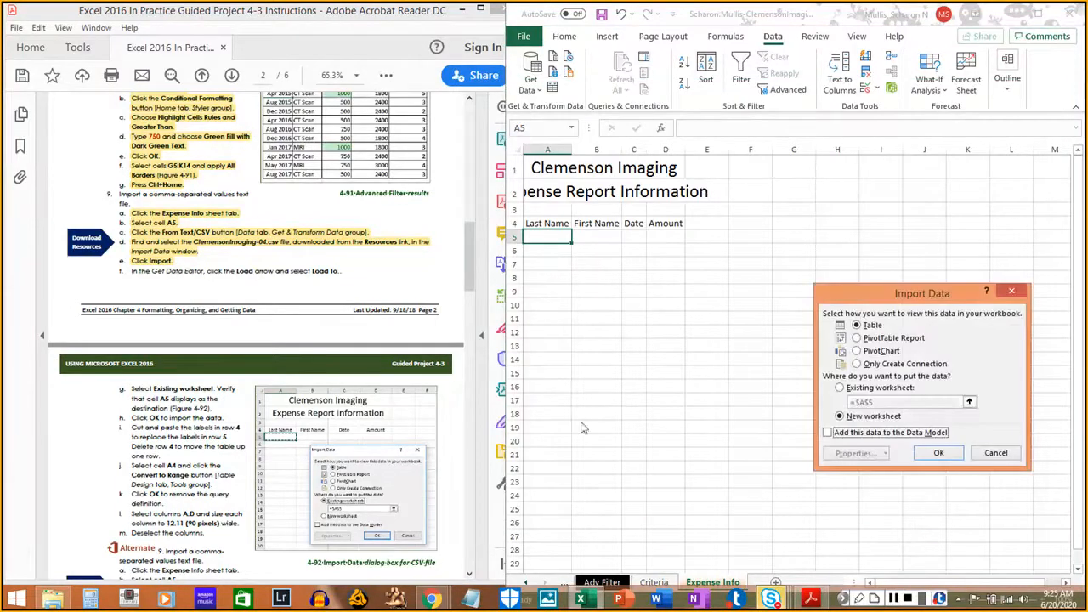
drag(131, 270, 347, 272)
scroll(180, 352, down, 2)
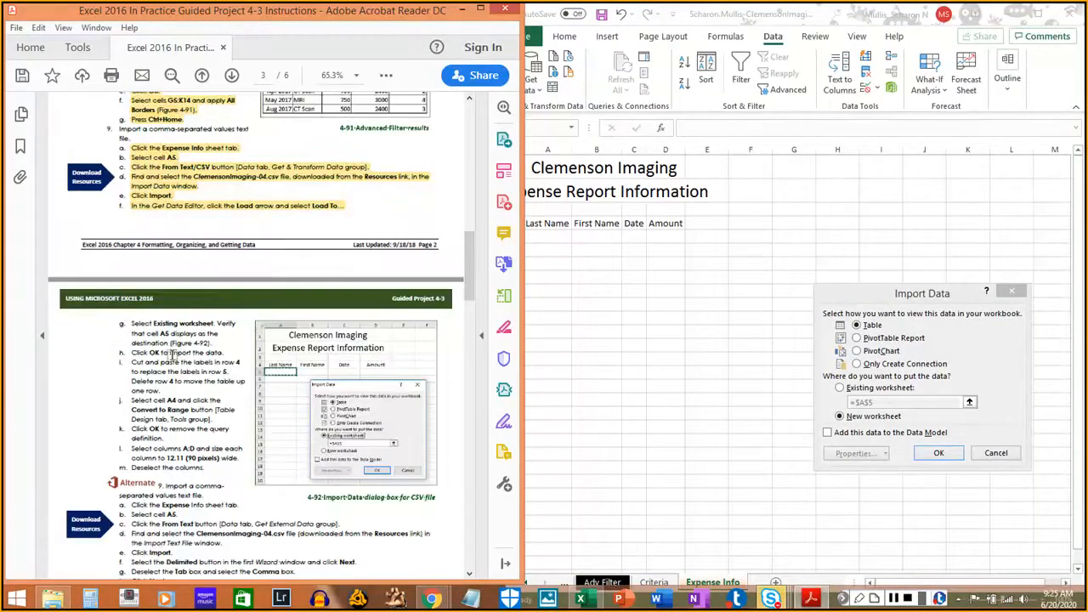
scroll(174, 354, down, 2)
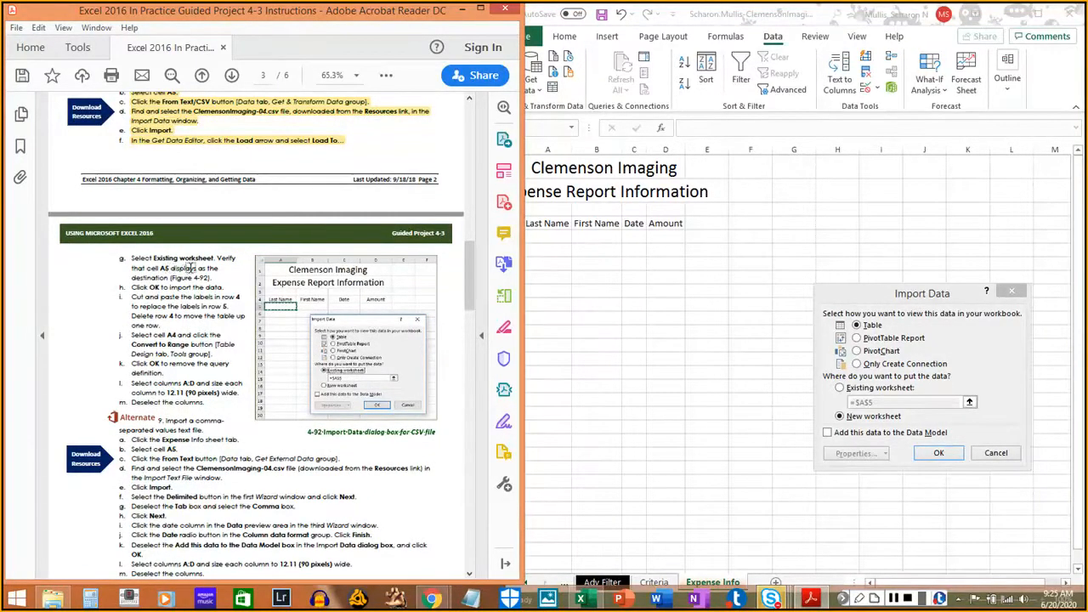
Import the data as a table into the existing worksheet at cell A5, highlight instruction 9g in the PDF, and close the Queries & Connections pane
click(841, 389)
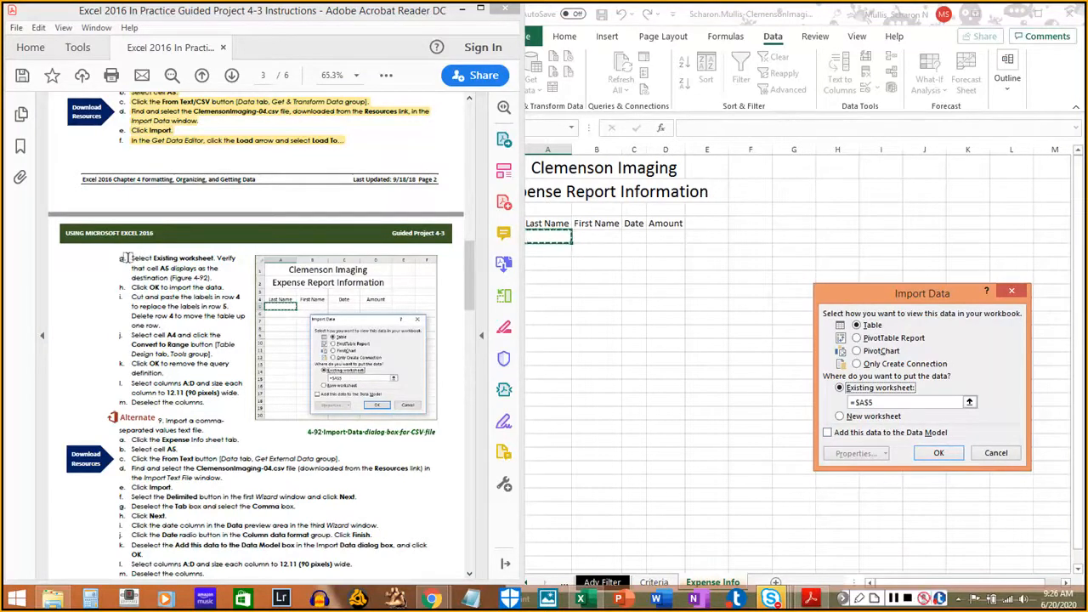
drag(126, 258, 129, 285)
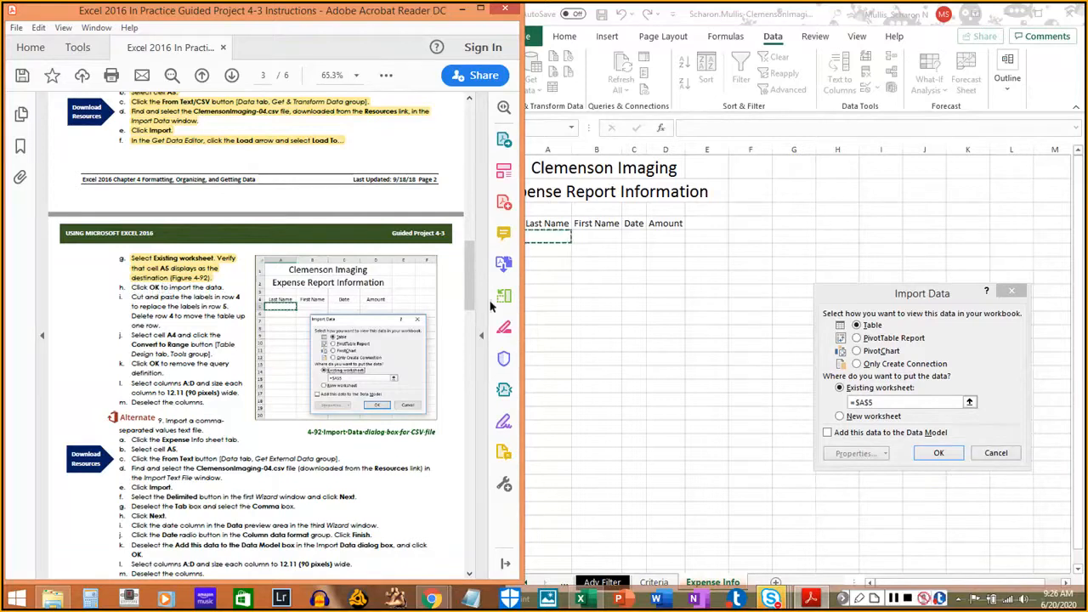
click(938, 453)
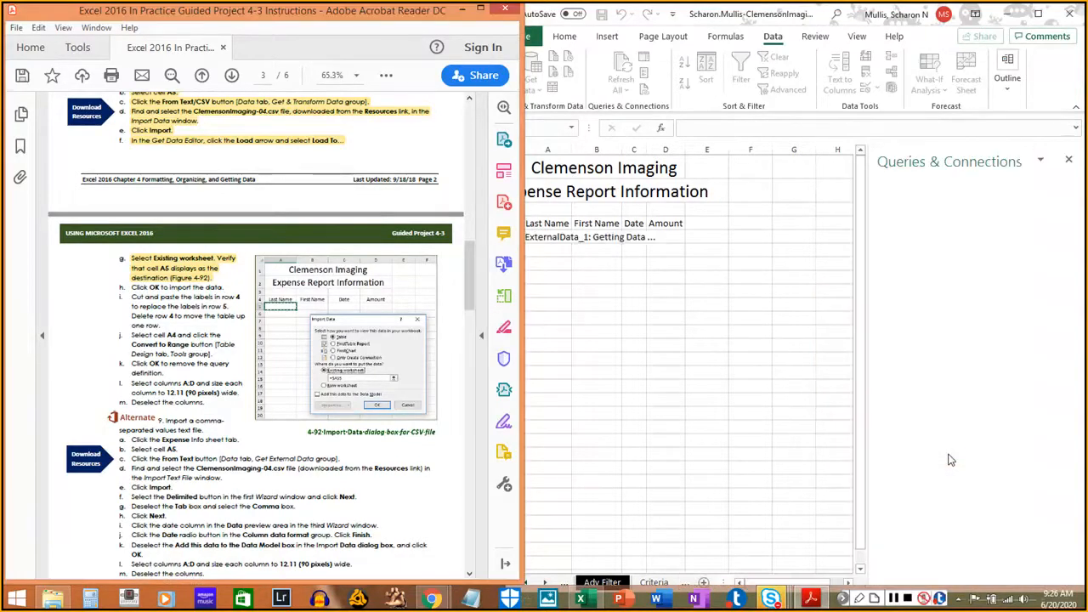
click(950, 460)
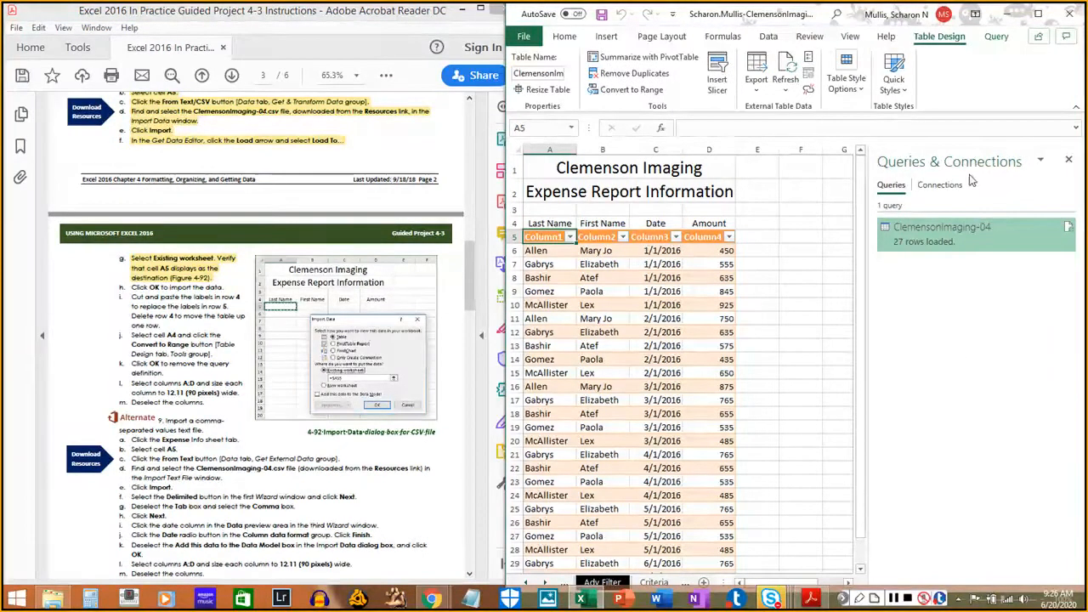
click(1069, 161)
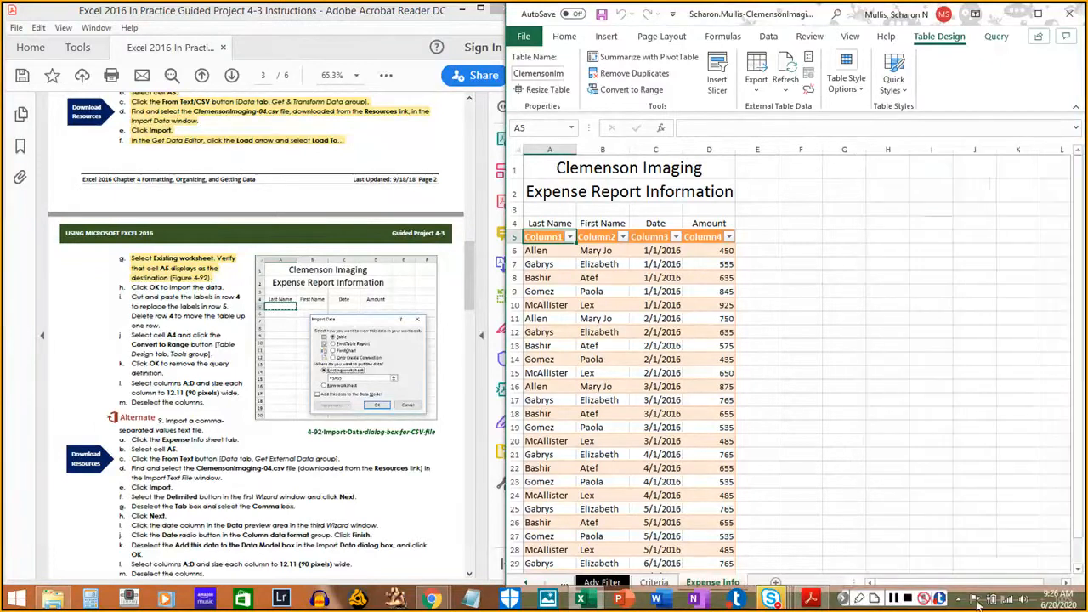
click(894, 599)
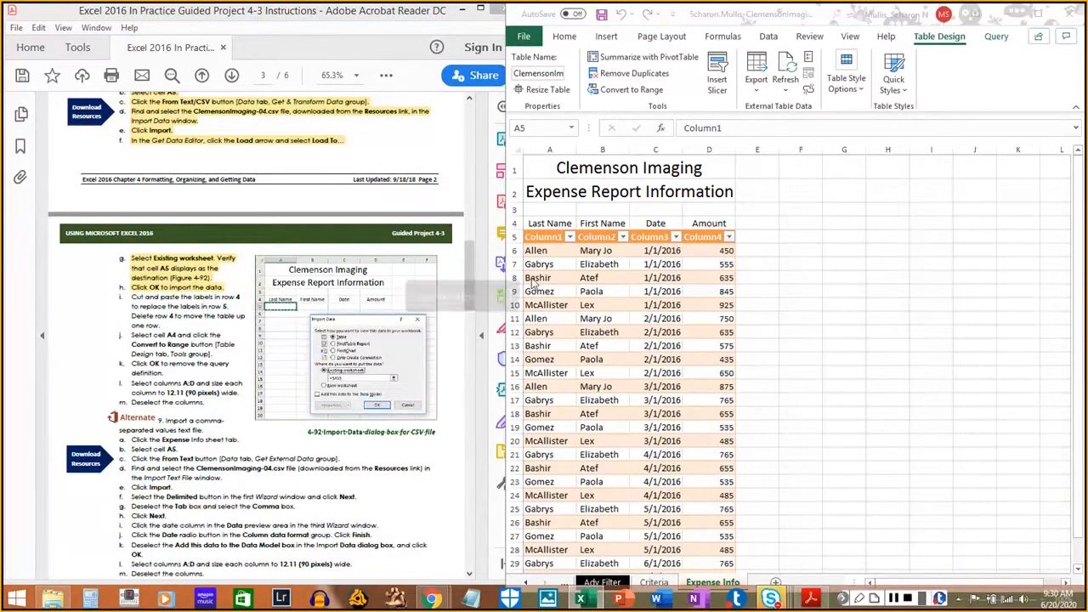
Cut the labels in row 4 and paste them over the table's header labels in row 5
click(529, 224)
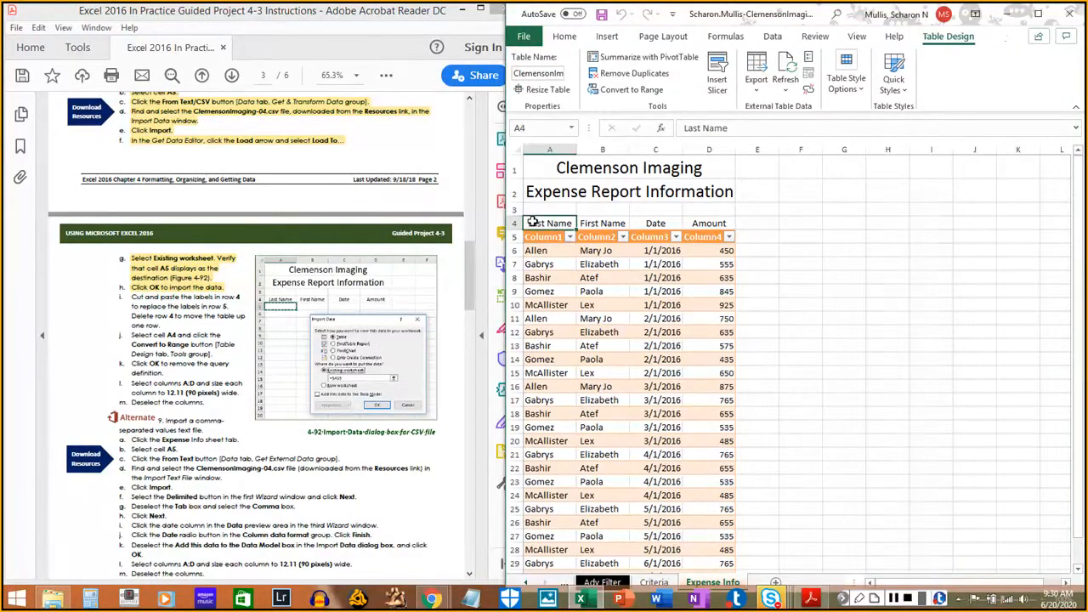
click(516, 223)
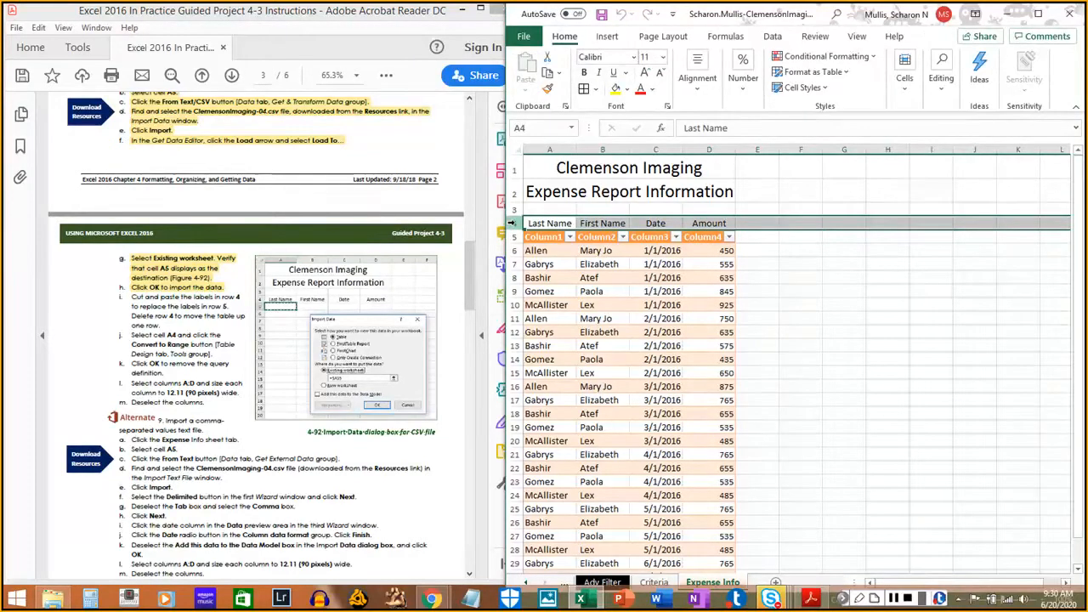
right_click(512, 223)
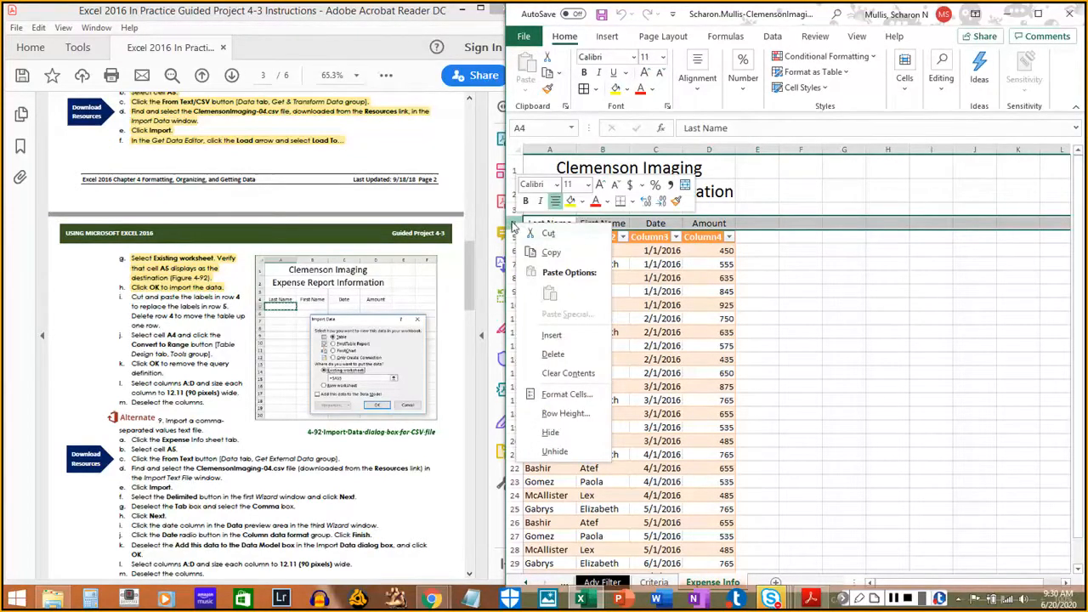
click(513, 226)
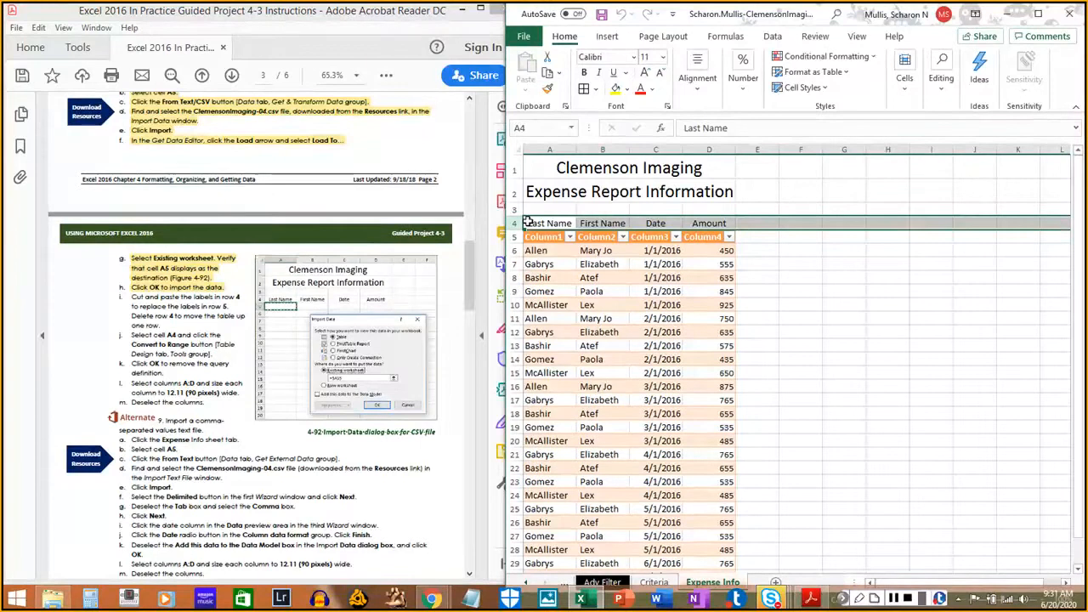
key(ctrl+x)
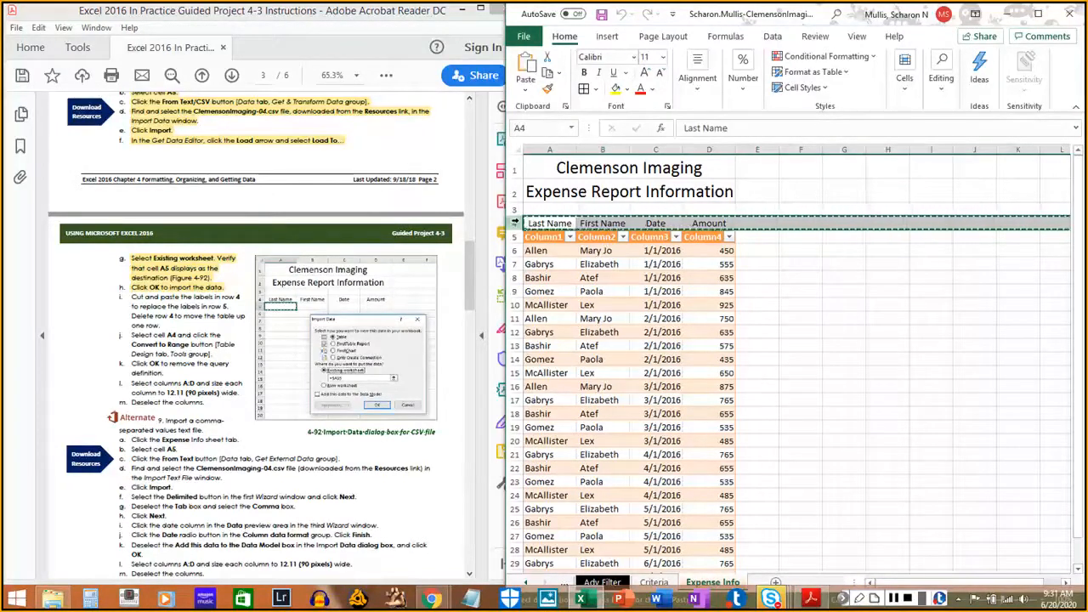
right_click(520, 225)
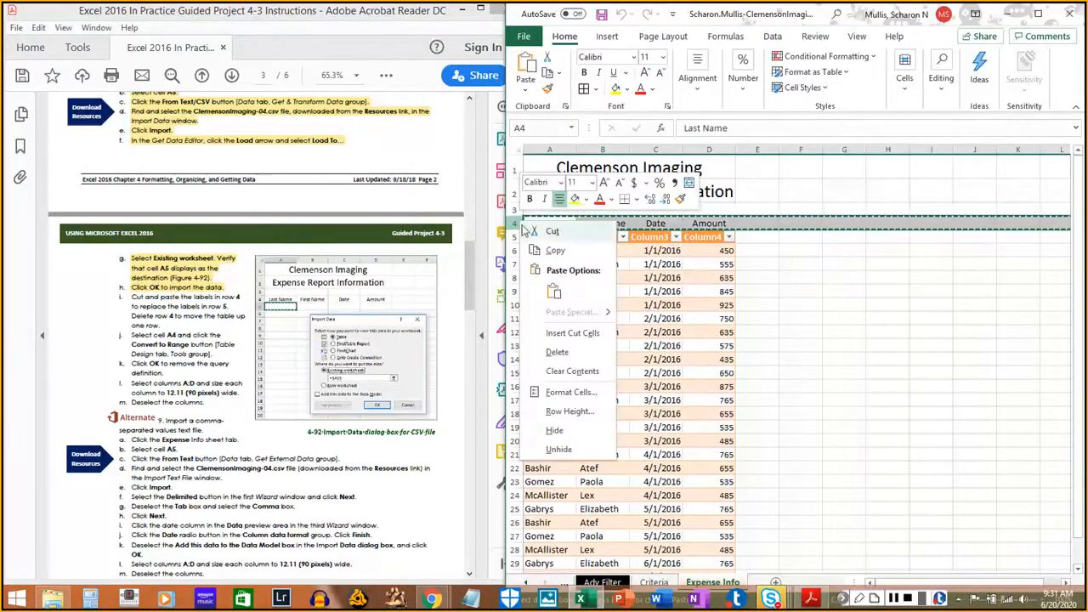
key(Escape)
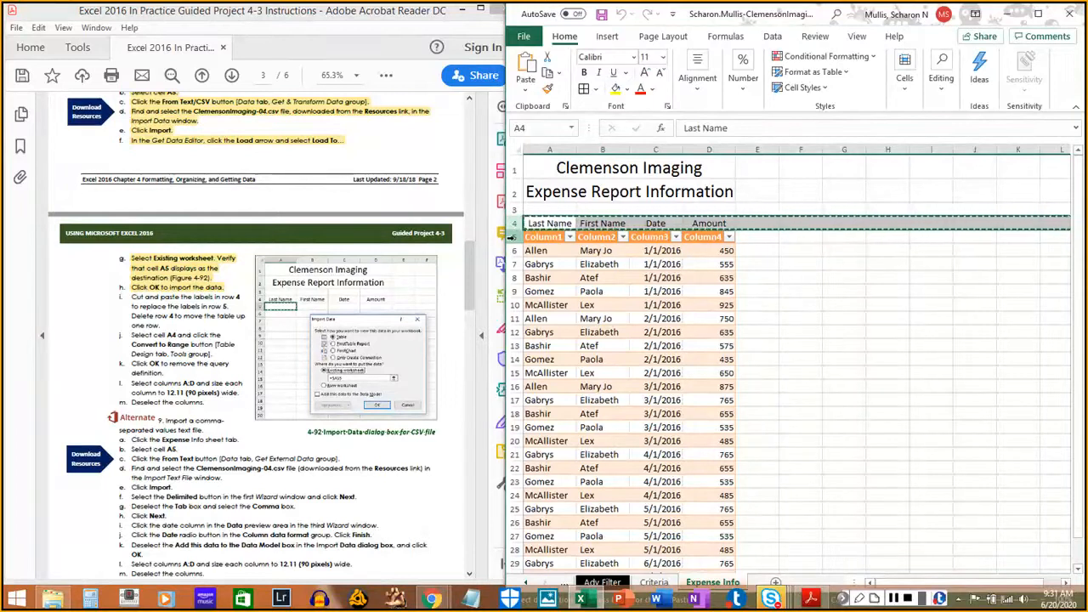
click(513, 237)
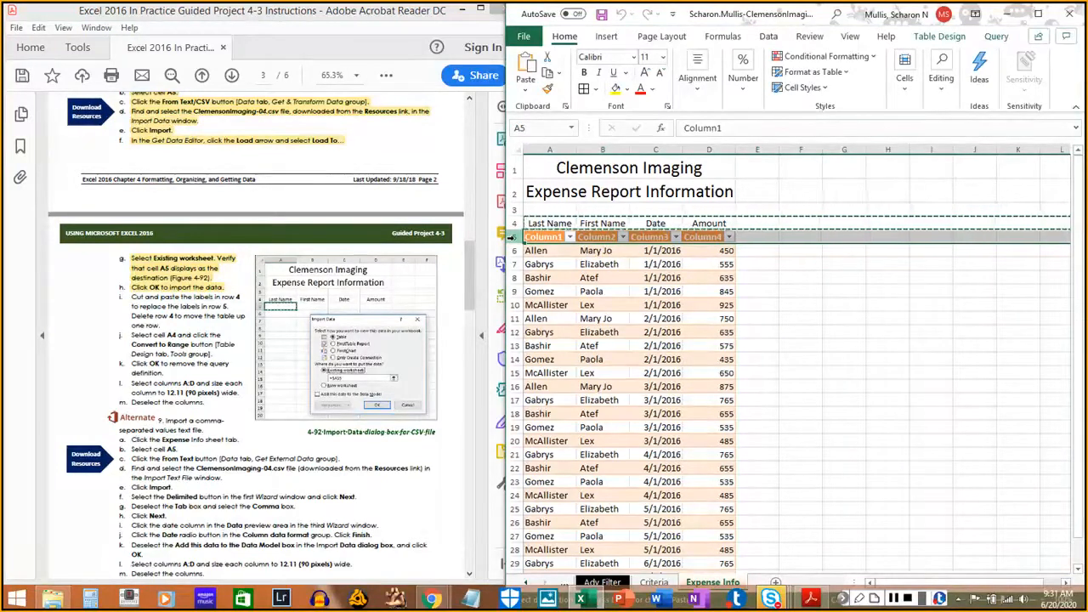
key(ctrl+v)
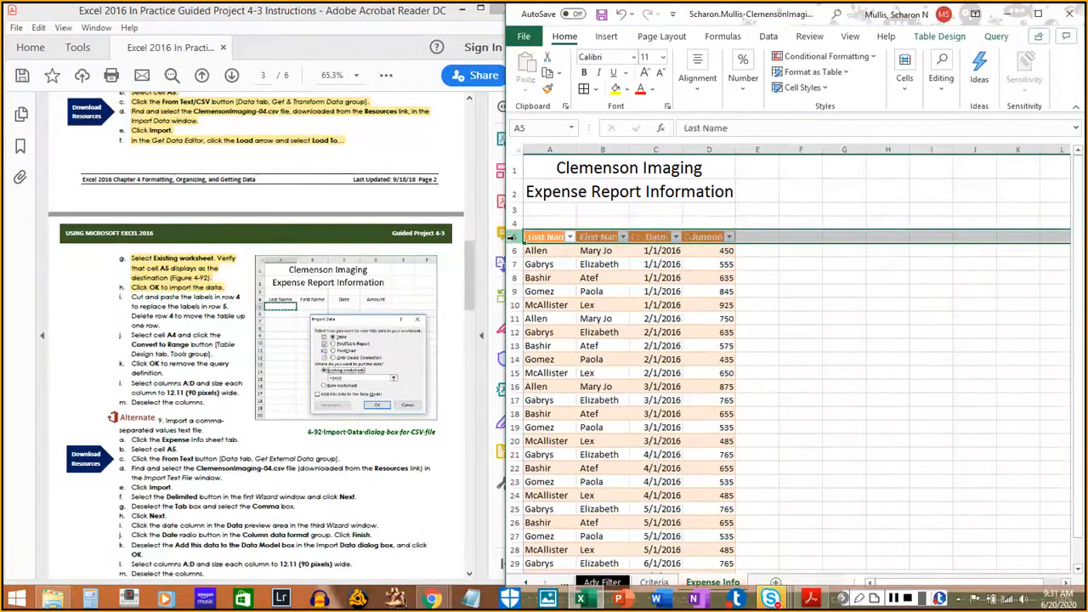
right_click(513, 241)
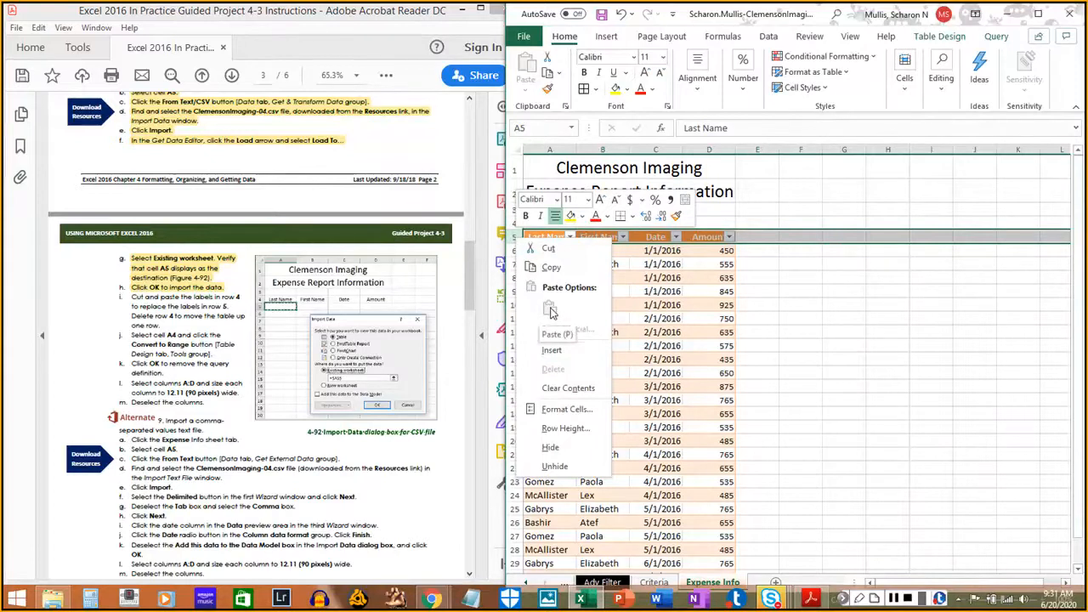
click(515, 239)
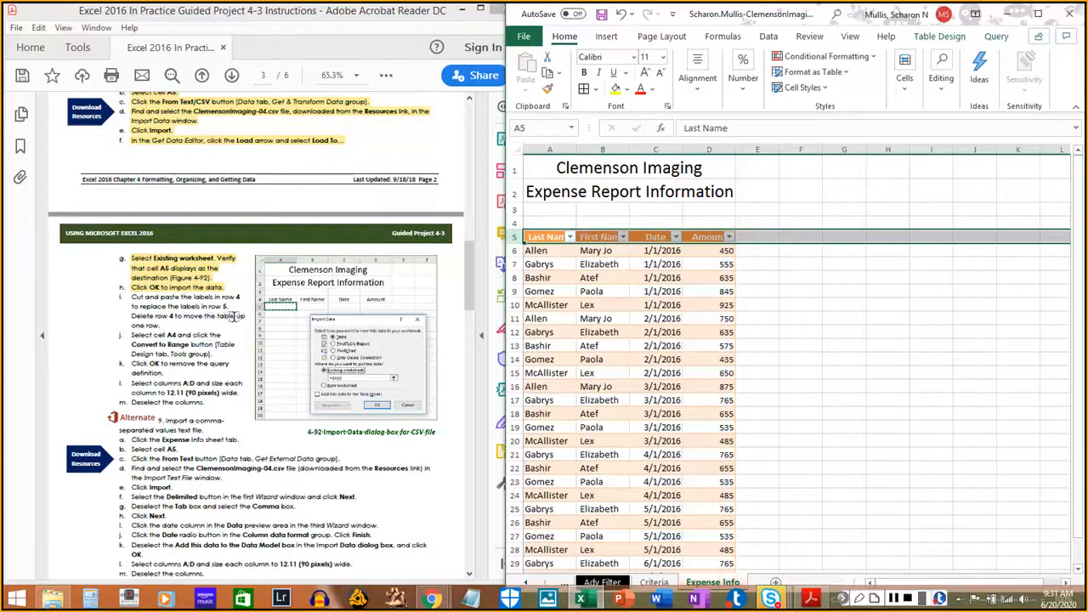
Delete the empty row 4 above the table on the Expense Info sheet
click(514, 223)
right_click(514, 223)
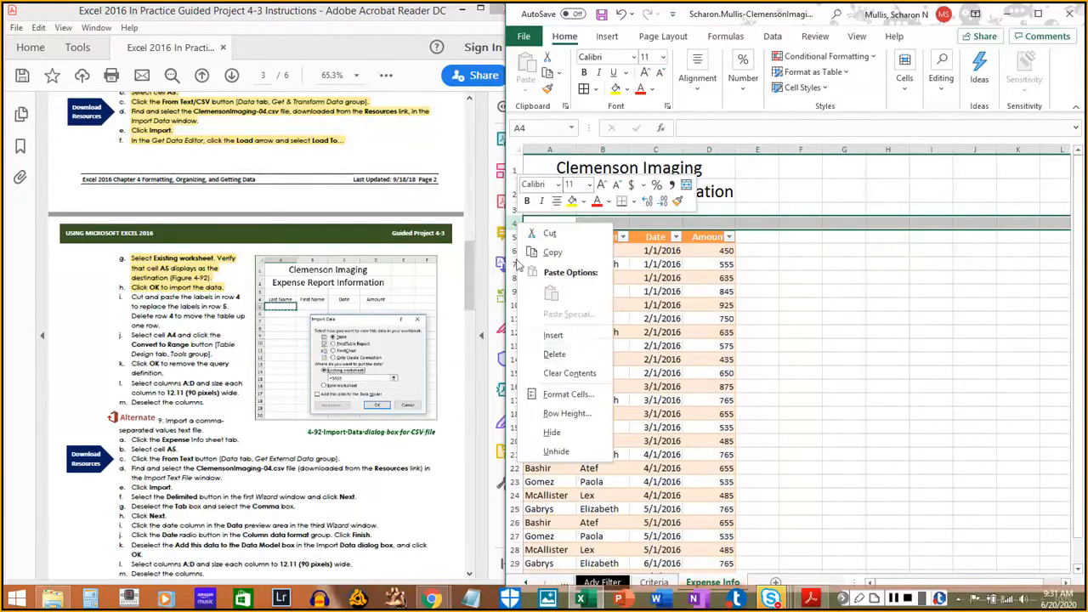
click(511, 222)
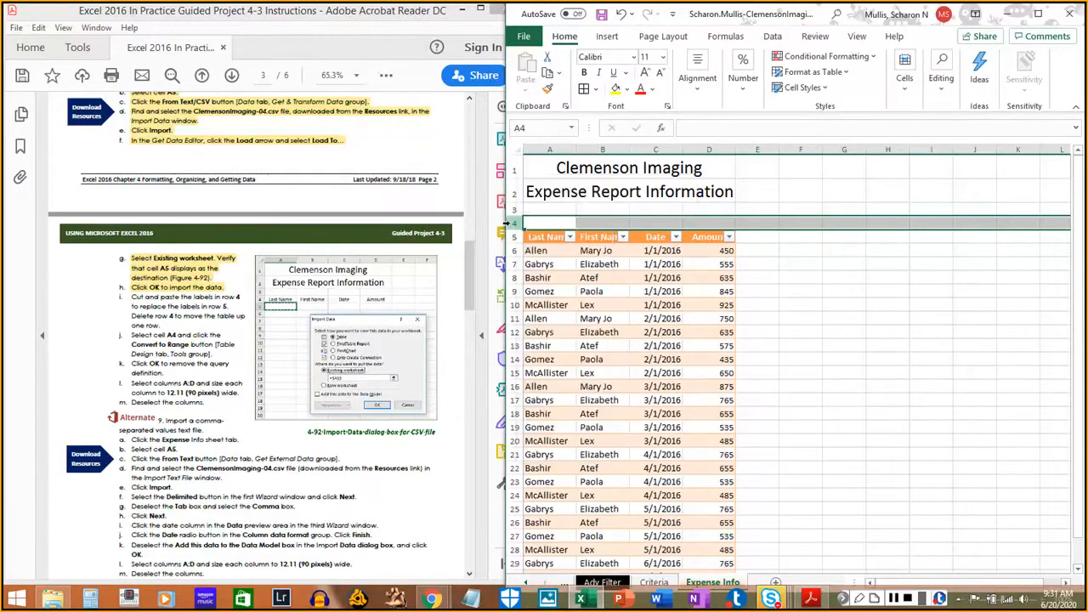
right_click(551, 223)
right_click(516, 223)
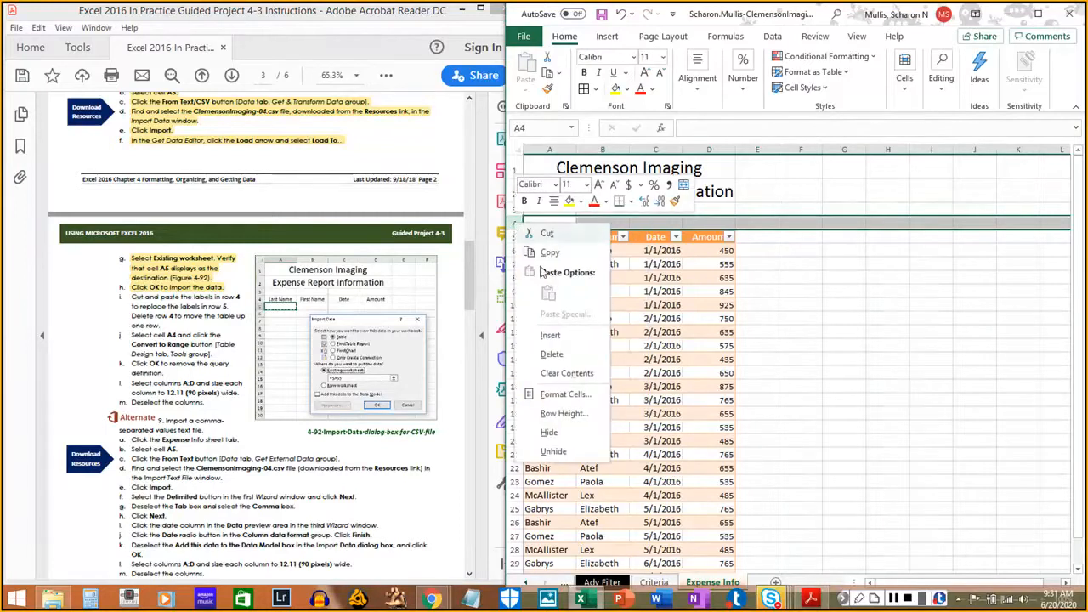
click(557, 354)
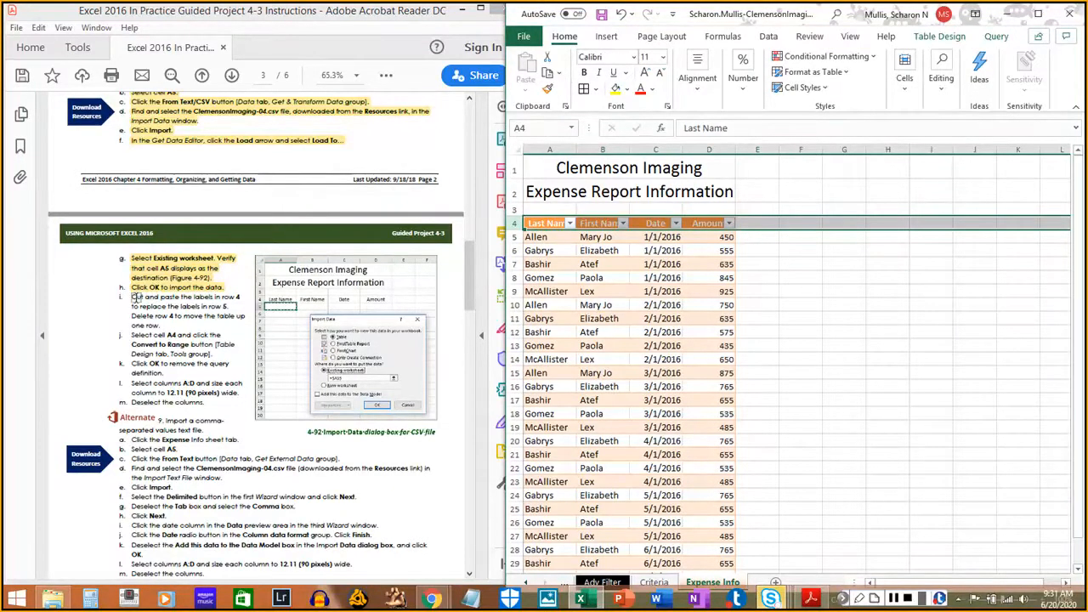
Switch to the PDF and highlight instruction 9i about moving the labels and deleting row 4, then return to the workbook
click(133, 297)
drag(133, 296, 164, 327)
scroll(185, 323, down, 2)
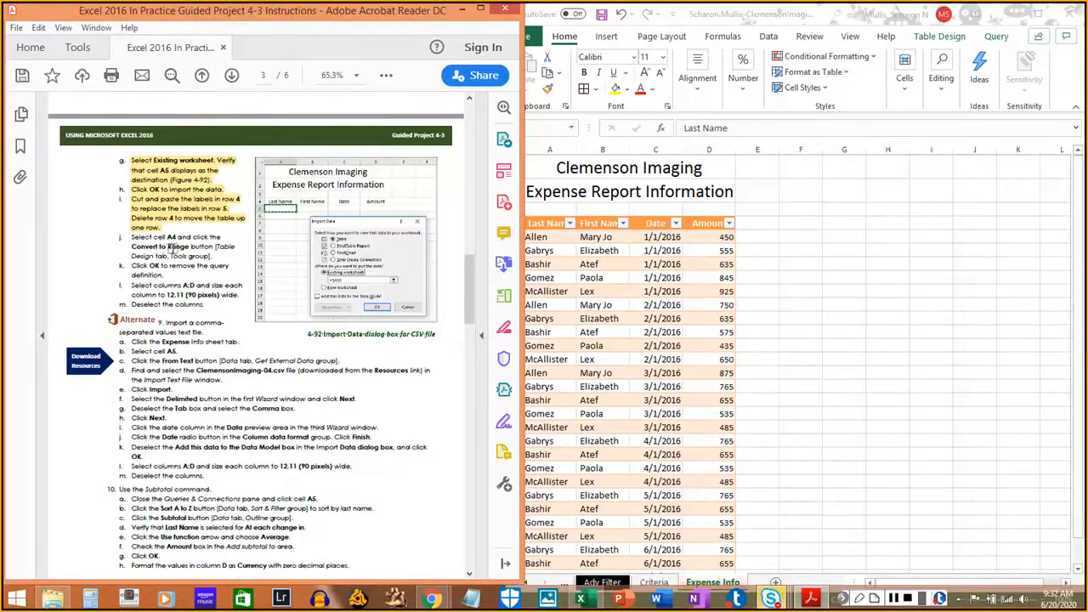
click(647, 312)
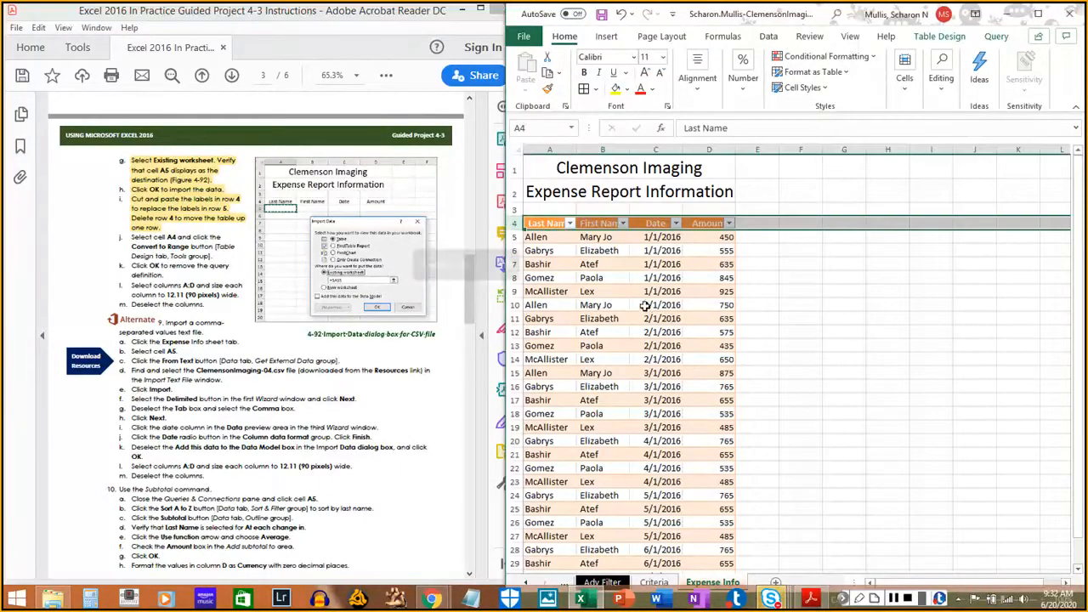
Convert the table starting at cell A4 to a normal range, removing its query definition, and highlight instructions 9j and 9k in the PDF
click(545, 224)
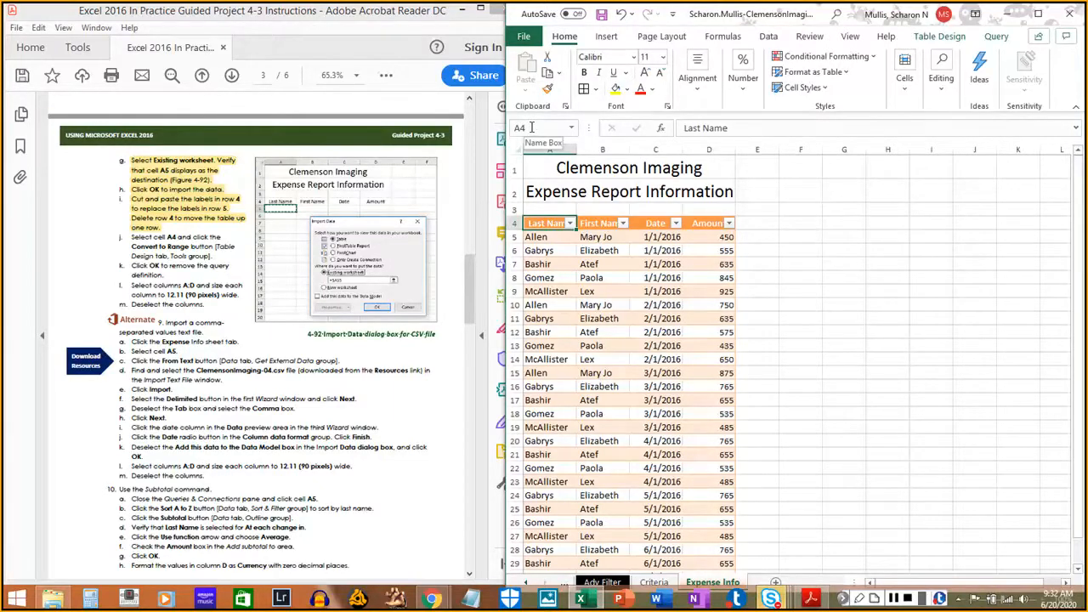
click(947, 38)
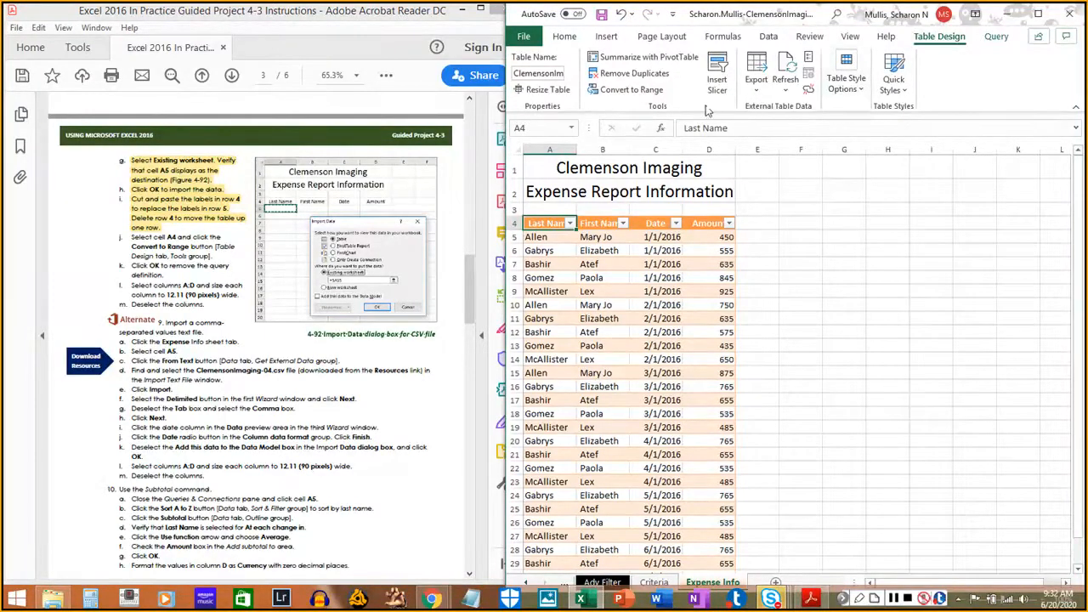
click(623, 92)
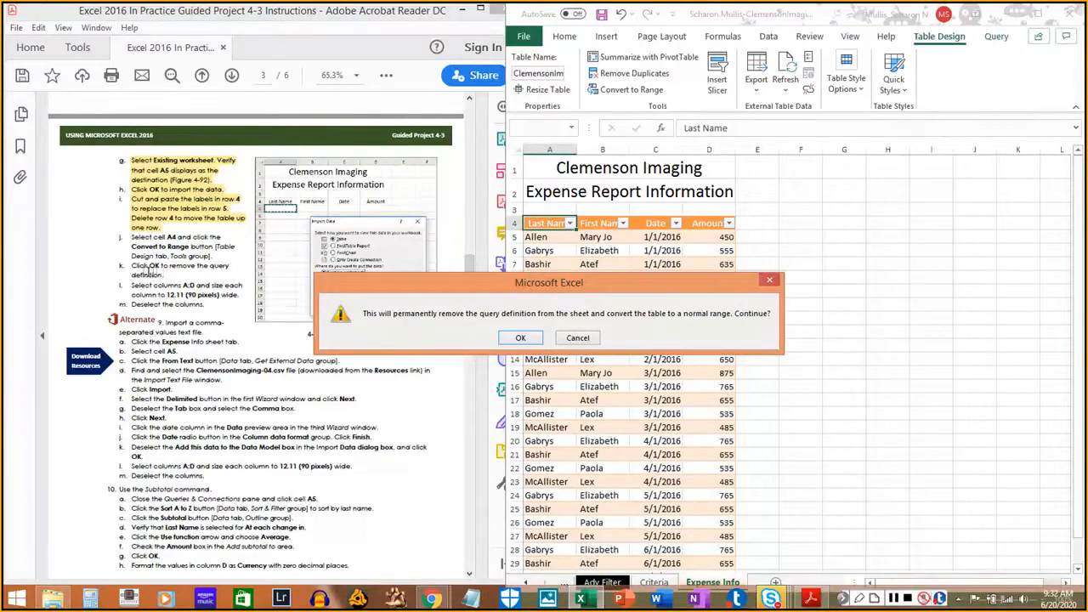
click(134, 239)
drag(132, 237, 208, 253)
click(207, 253)
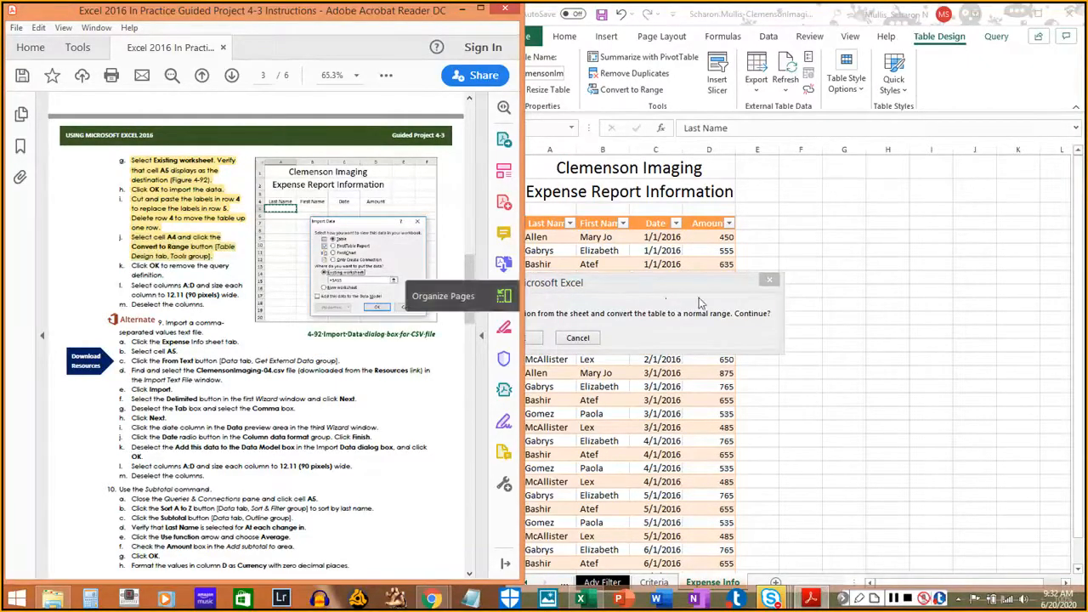
click(684, 296)
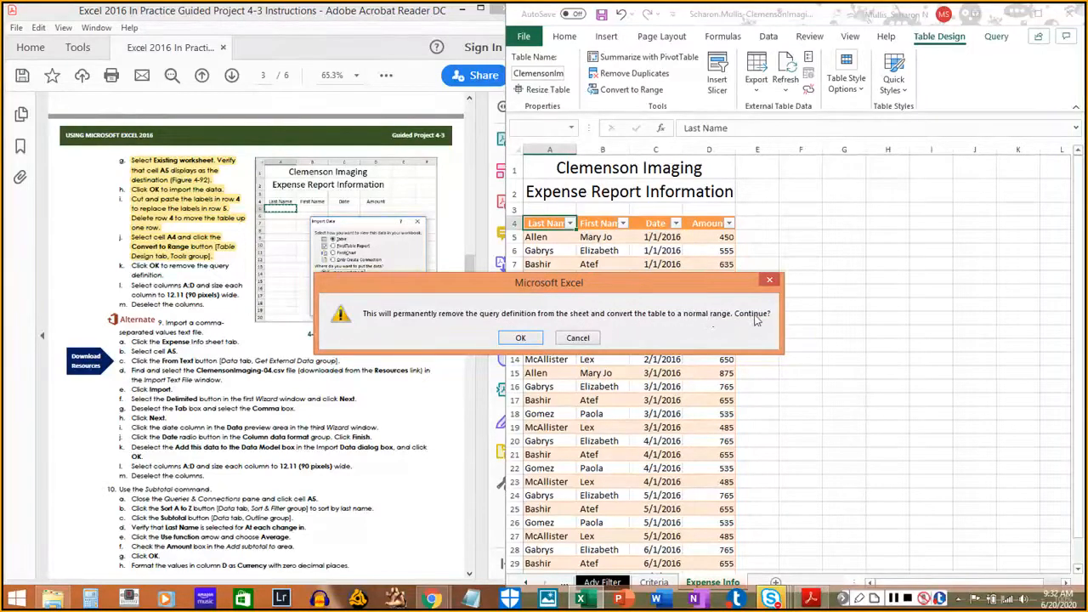
click(521, 338)
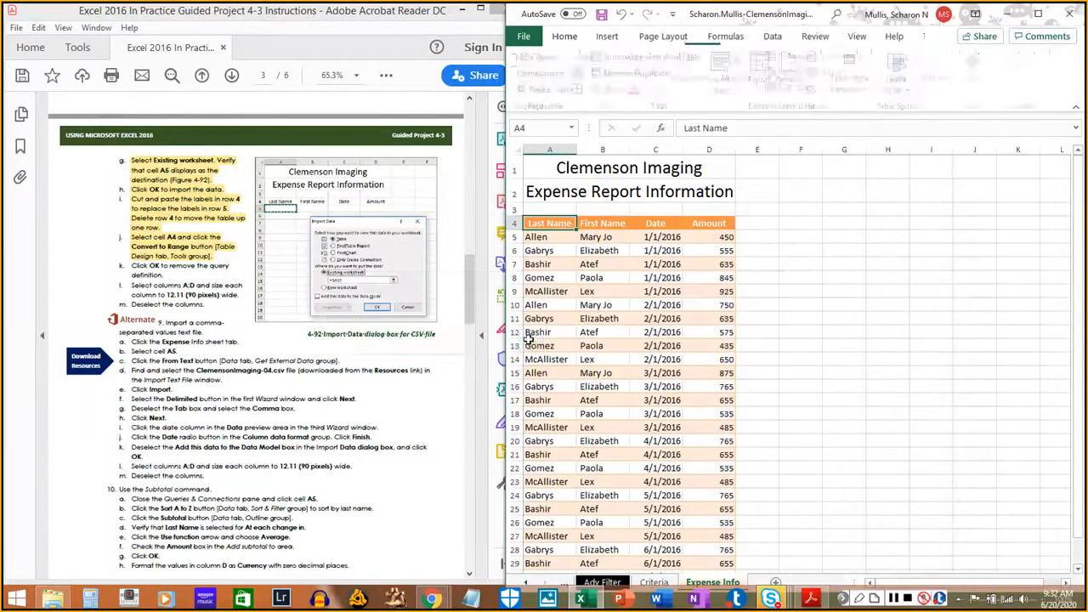
click(132, 266)
mouse_move(132, 266)
mouse_down()
mouse_move(178, 270)
mouse_move(160, 275)
mouse_up()
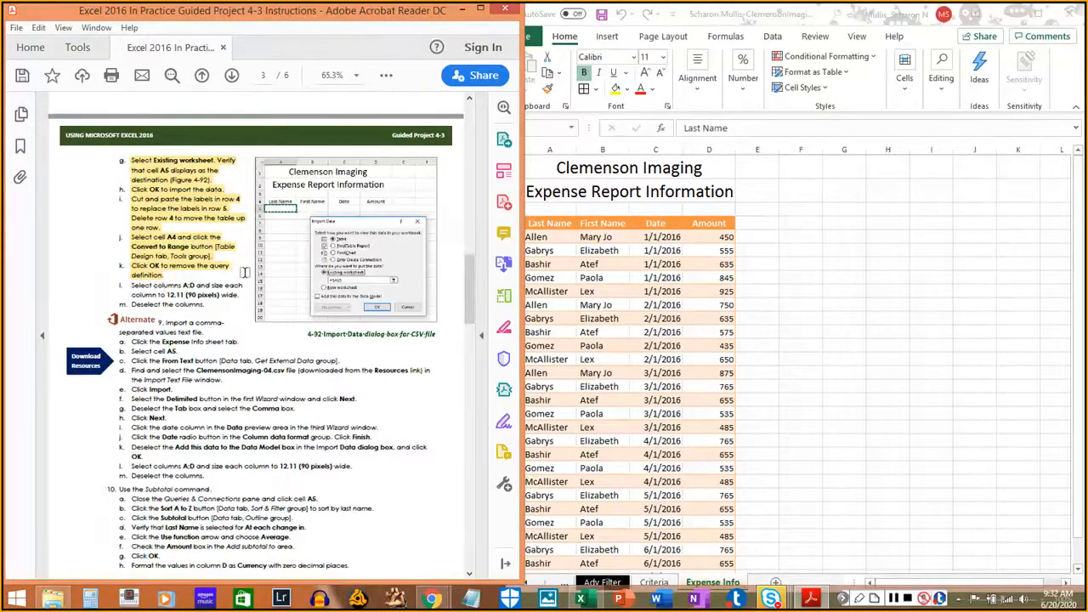
Set the width of columns A:D on the Expense Info sheet to 12.11 and deselect the columns
drag(521, 167, 703, 148)
click(550, 149)
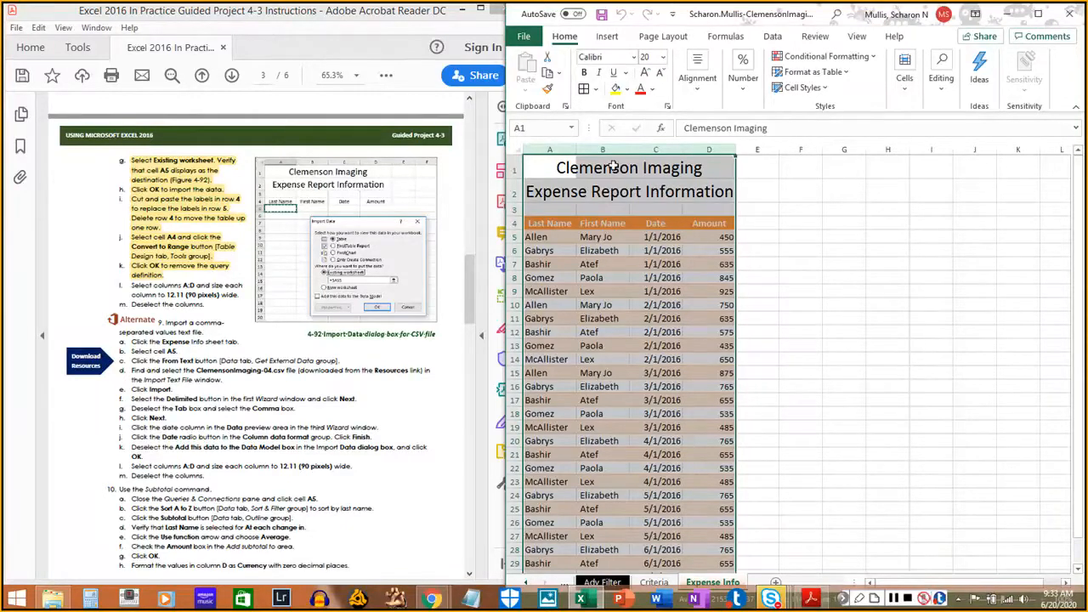
right_click(559, 151)
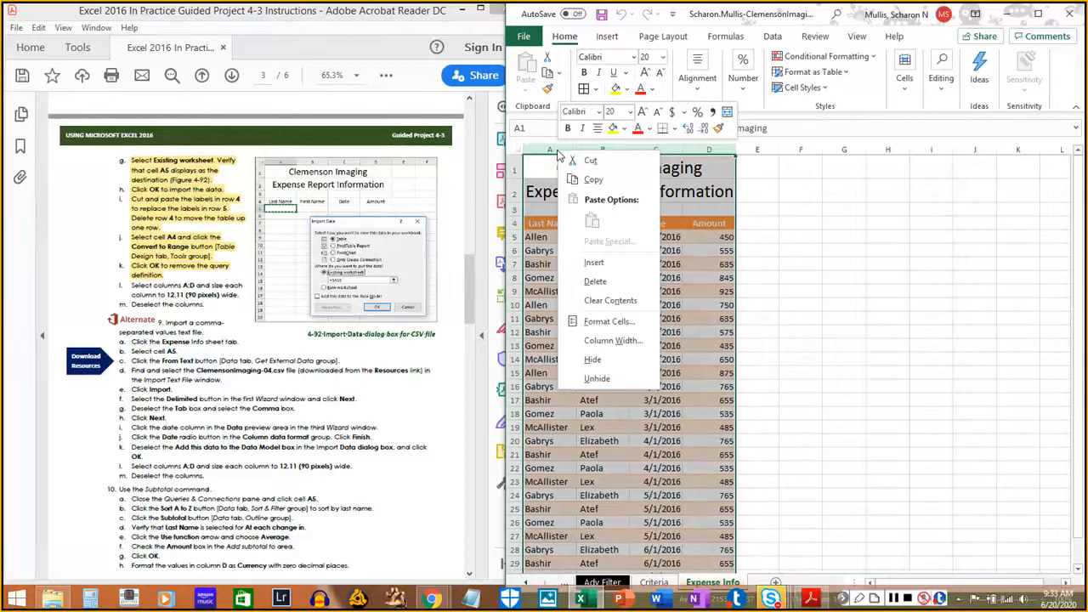
click(611, 340)
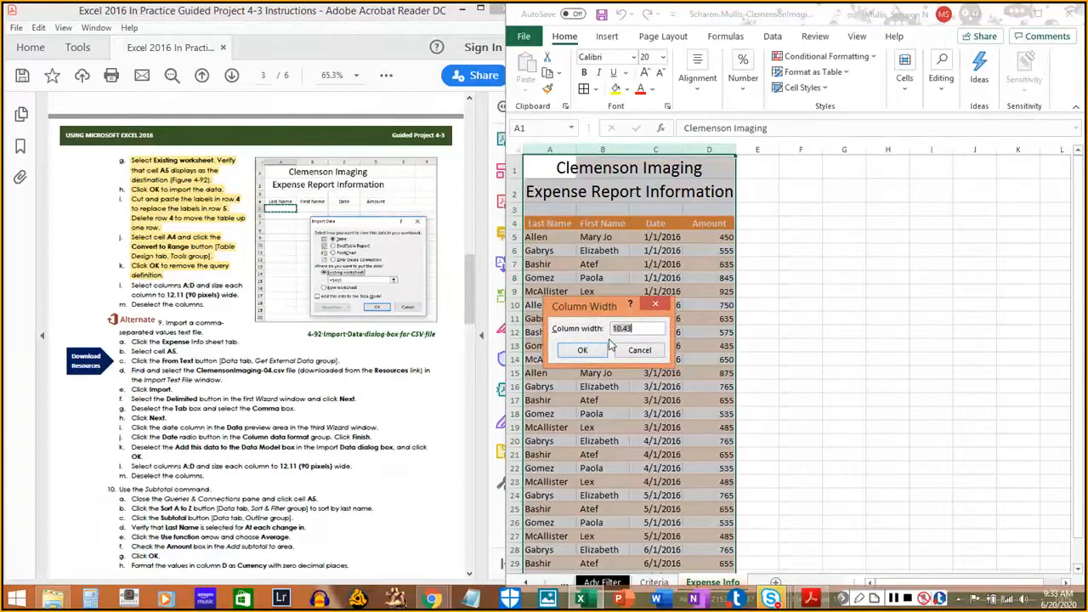
text(12.11)
click(582, 349)
click(614, 291)
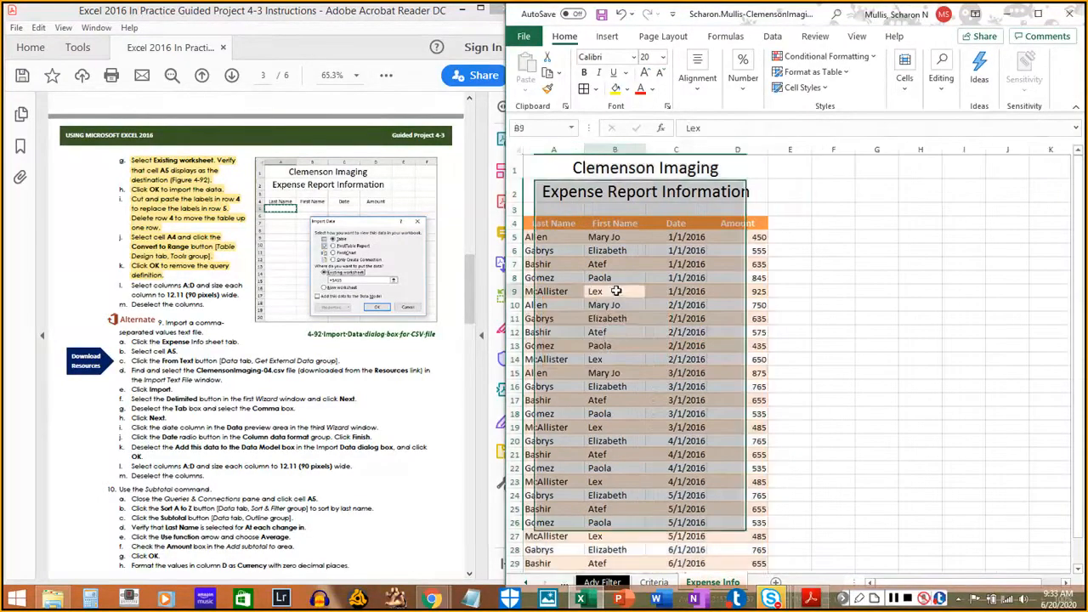
Check the width of columns A:D in pixels at their header borders and deselect the columns
drag(585, 149, 585, 150)
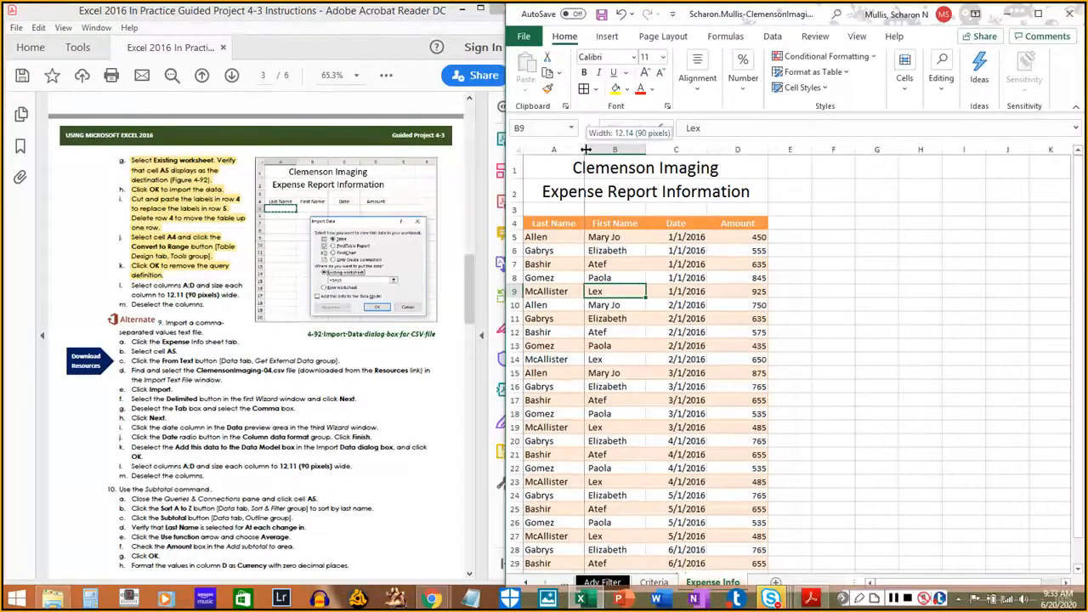
drag(554, 150, 705, 151)
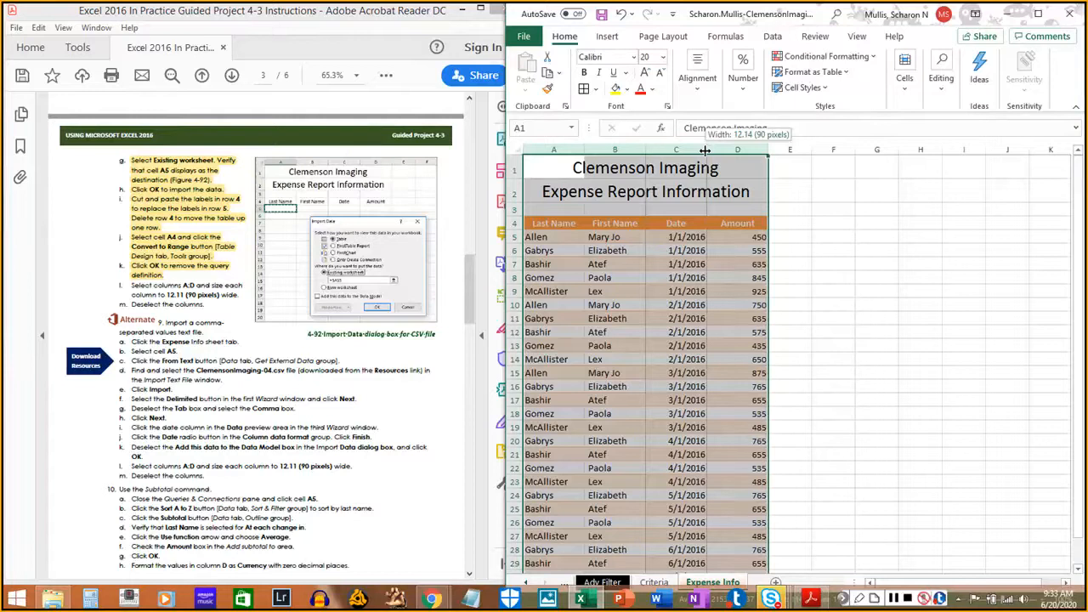
drag(705, 151, 705, 150)
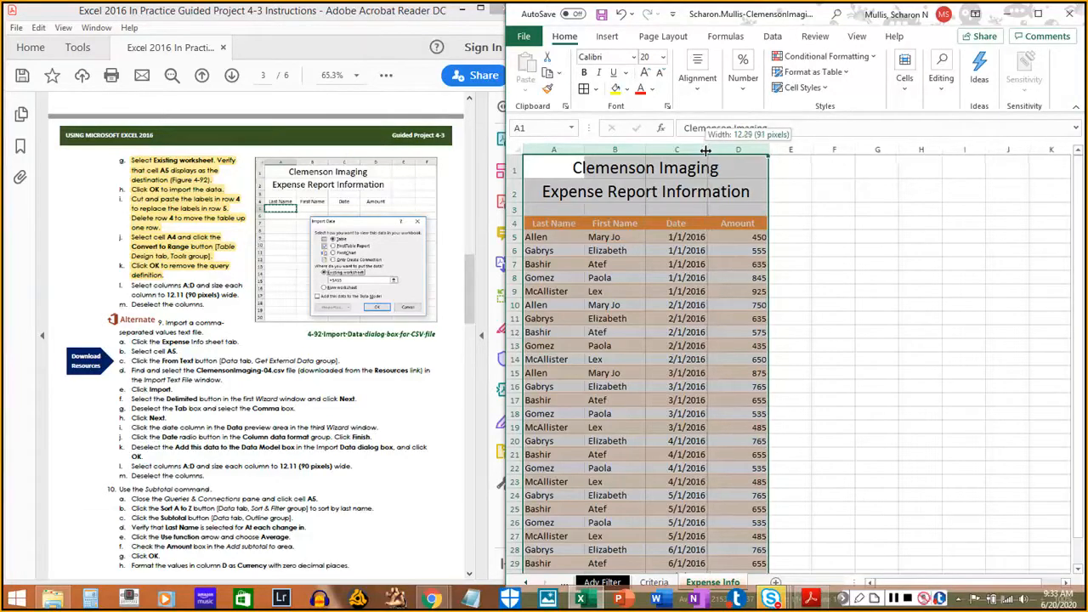
drag(705, 151, 705, 151)
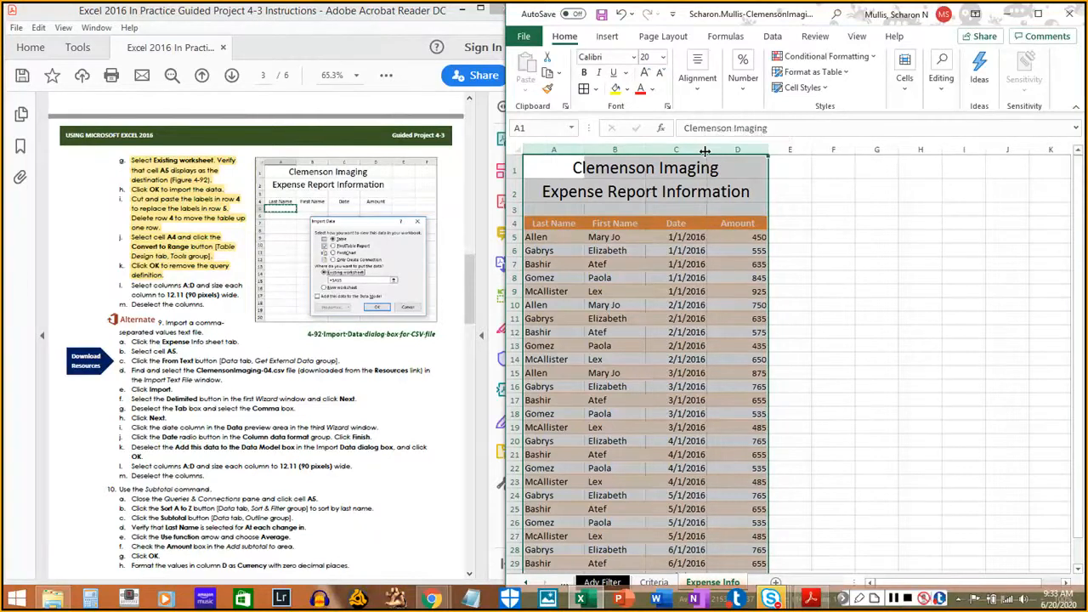
click(680, 249)
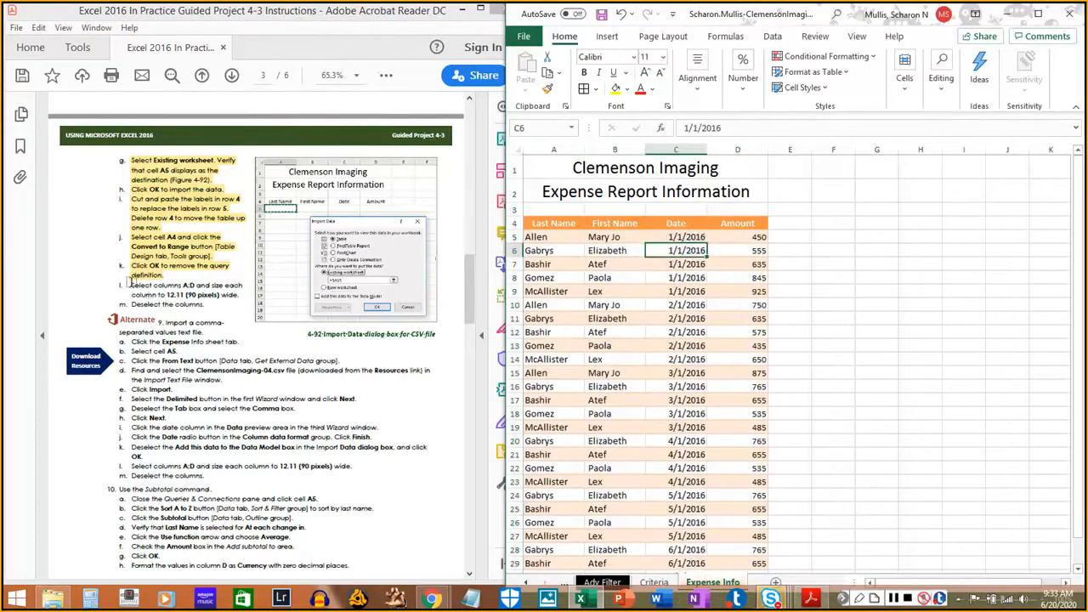
Highlight instructions 9l and 9m about sizing and deselecting the columns in the PDF, selecting cell A1 in the workbook in between
drag(130, 285, 240, 291)
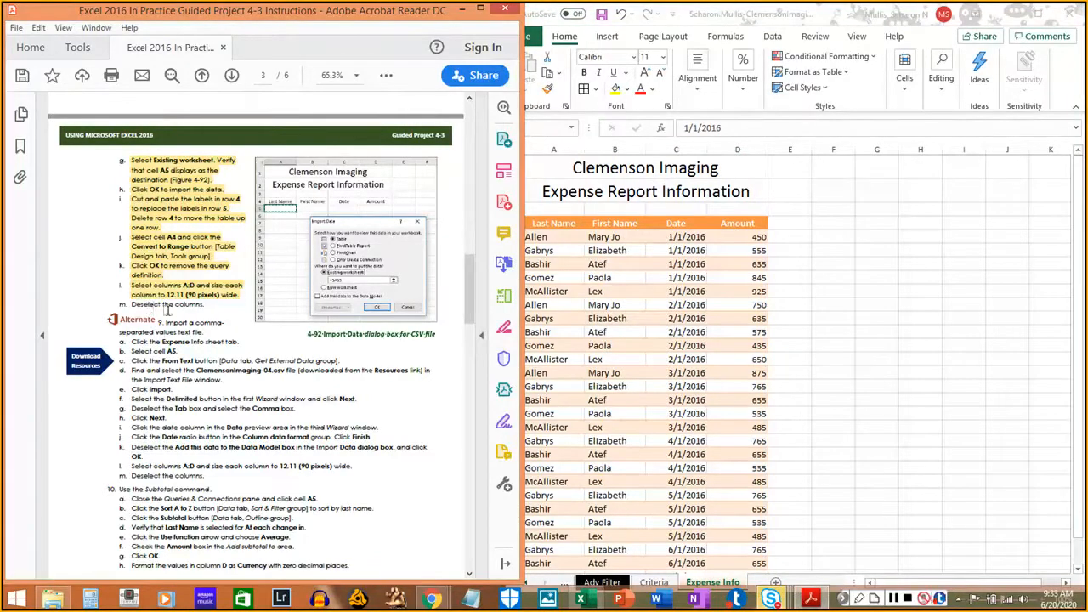
click(1024, 300)
click(550, 168)
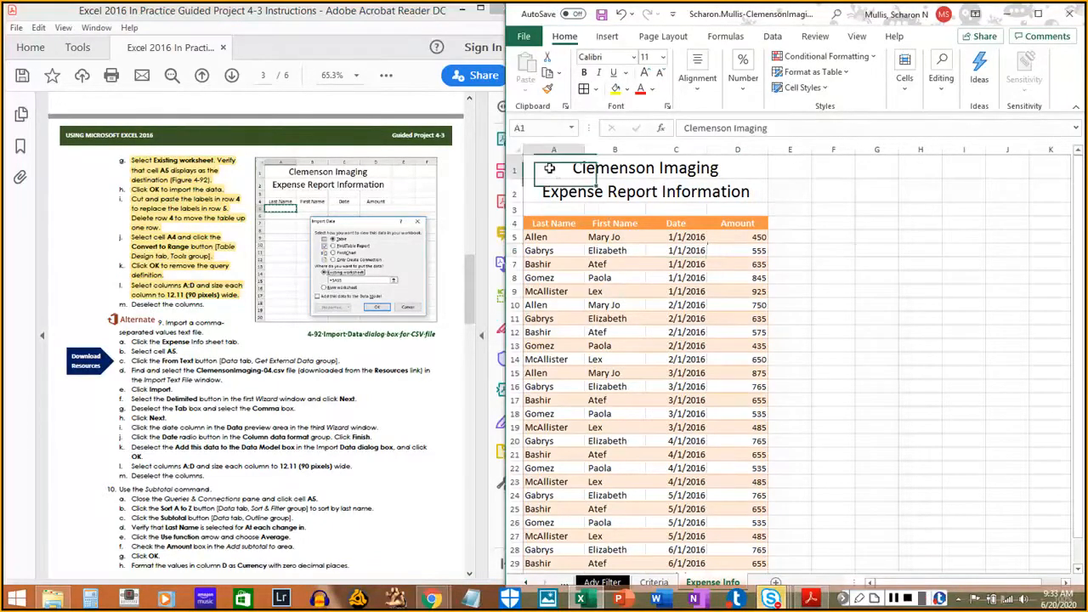
click(130, 304)
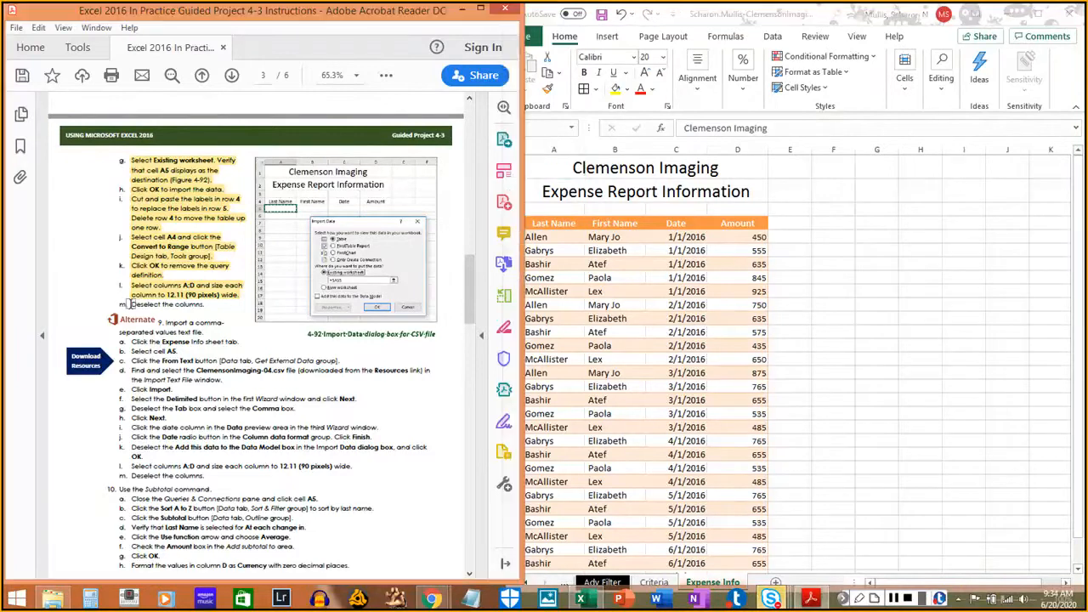
drag(129, 304, 208, 304)
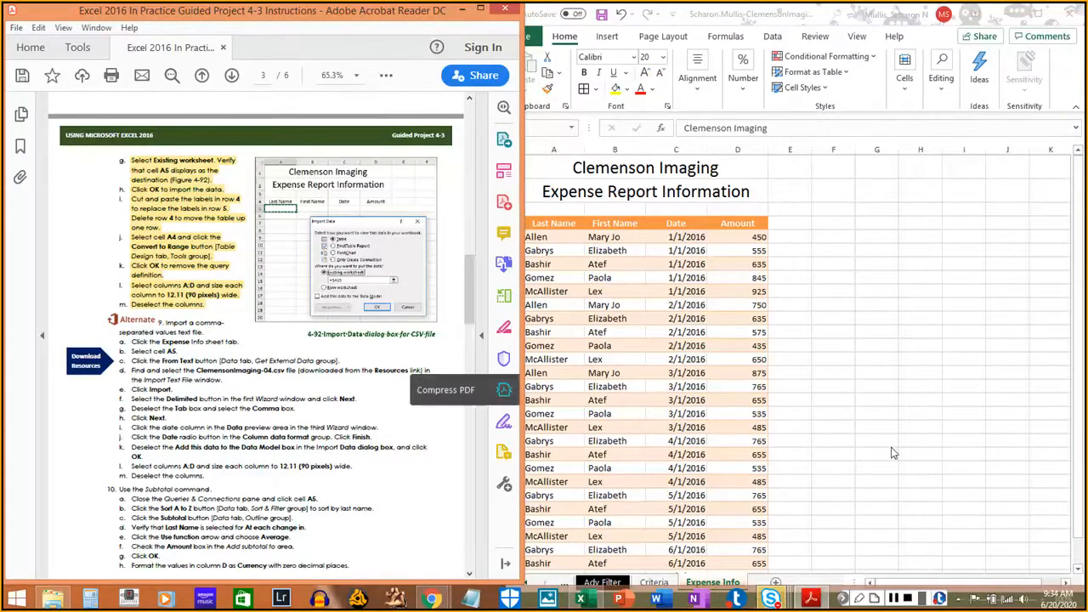
Select cell A5 on the Expense Info sheet and highlight instruction 10a in the PDF
click(1078, 80)
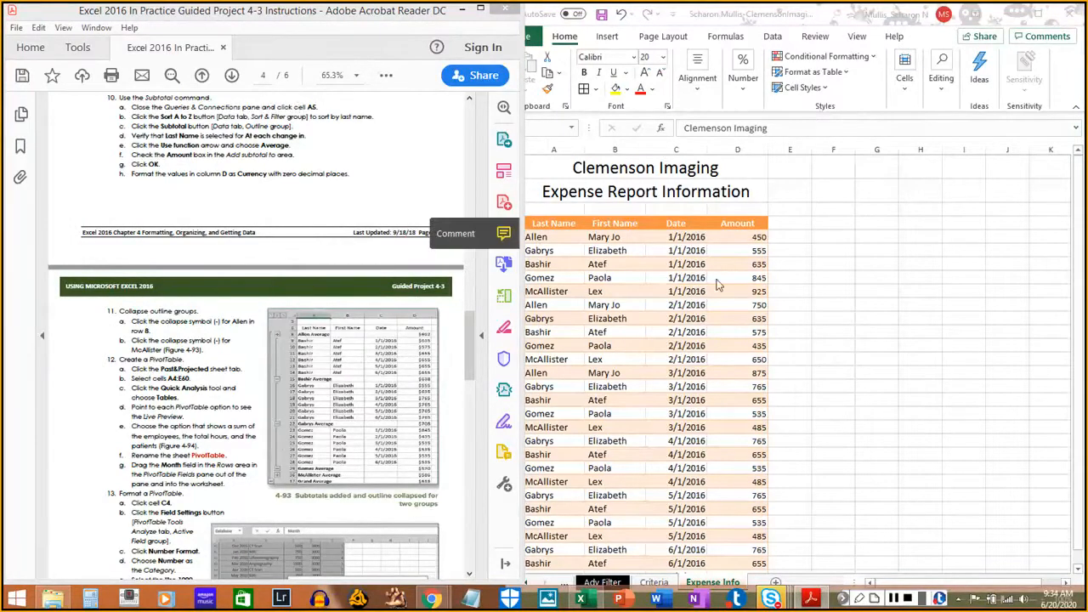
click(544, 237)
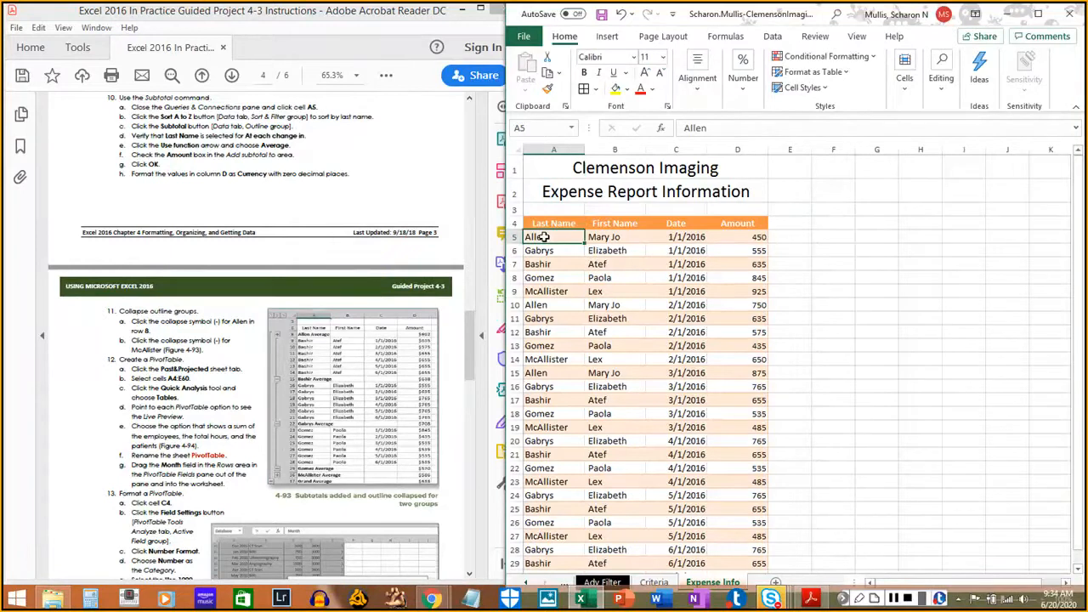
drag(130, 106, 320, 108)
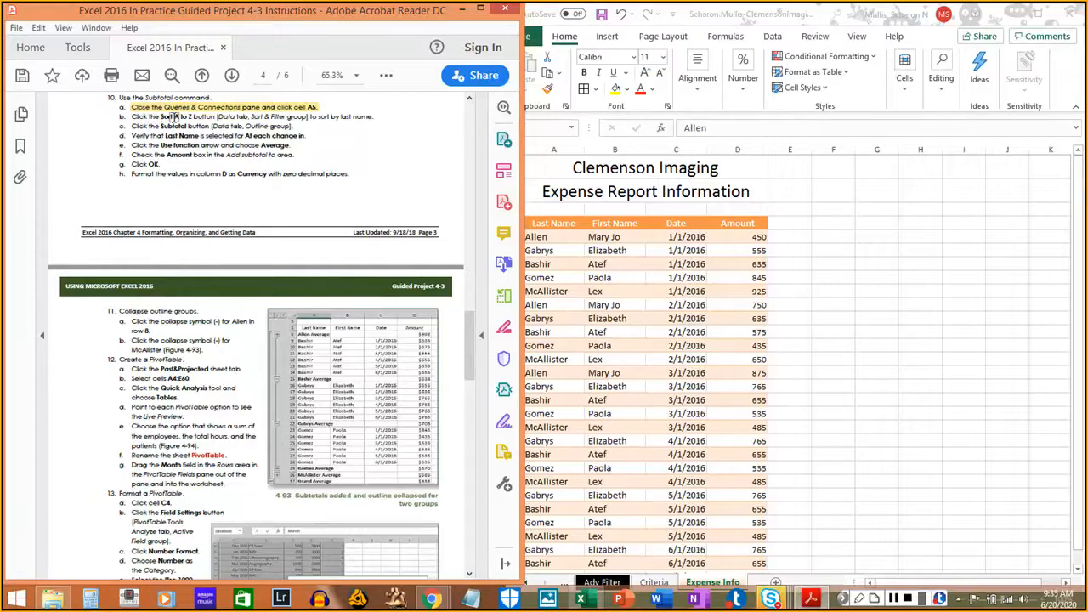
Sort the expense data A to Z by last name and highlight instruction 10b in the PDF
click(636, 273)
click(773, 36)
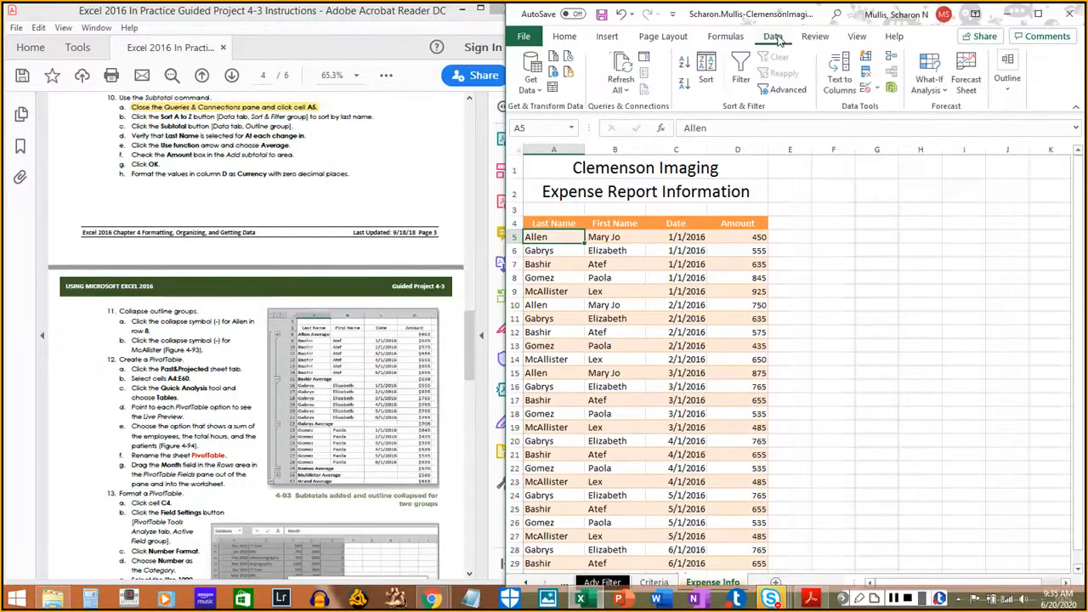
click(684, 73)
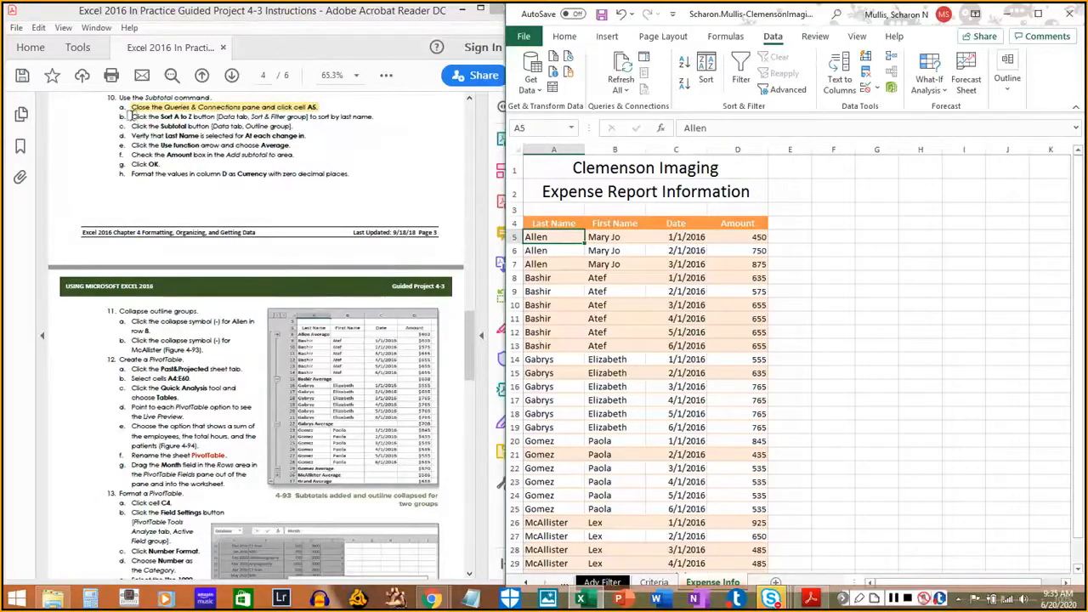
drag(130, 117, 375, 117)
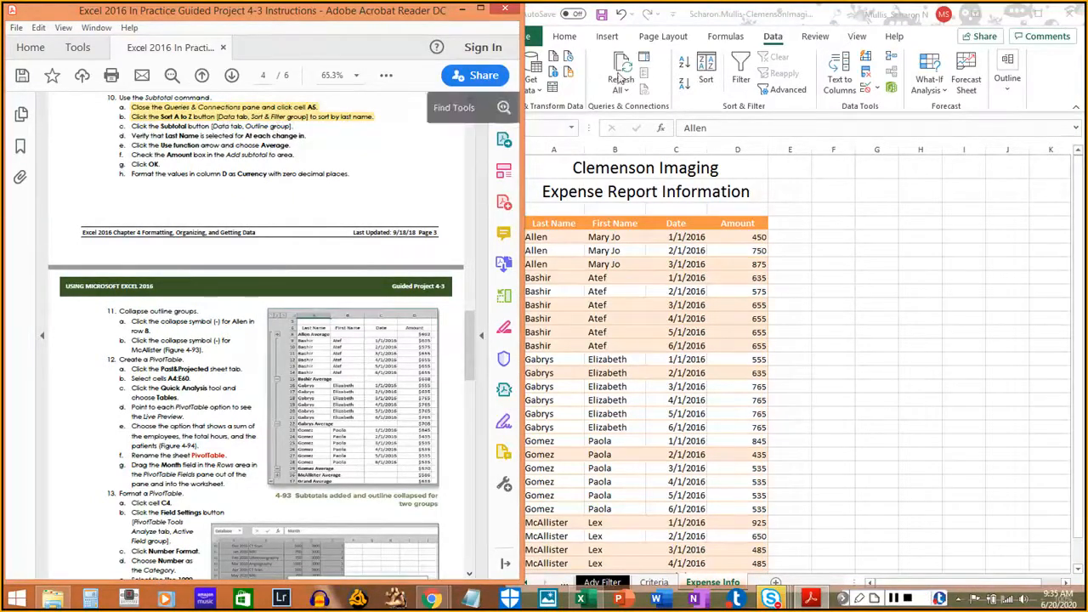
Start the Subtotal command on the expense data with Last Name for each change, and highlight instructions 10c and 10d in the PDF
click(782, 46)
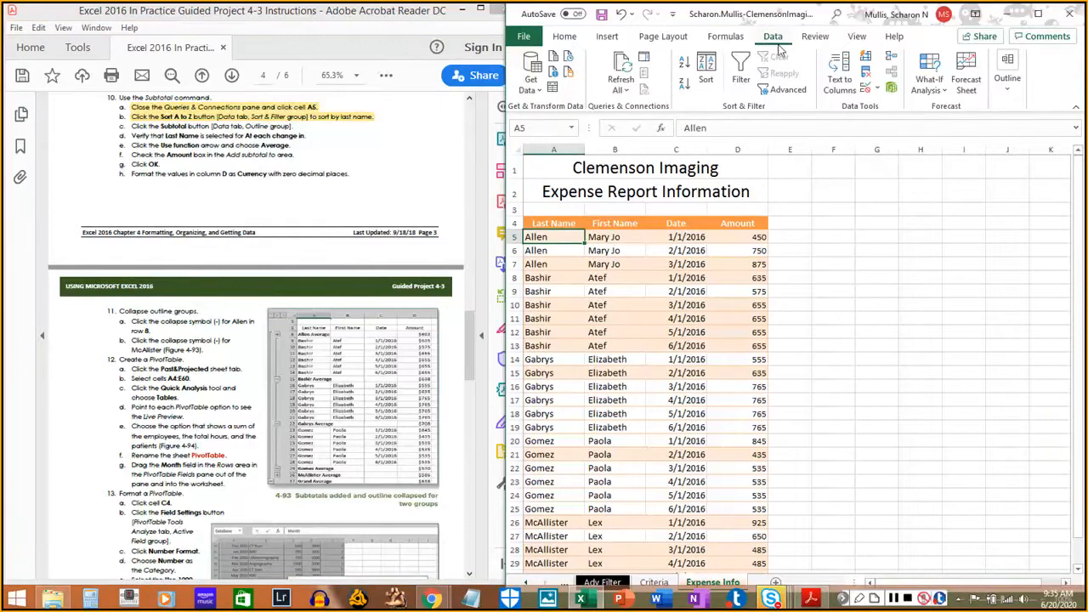
click(1004, 100)
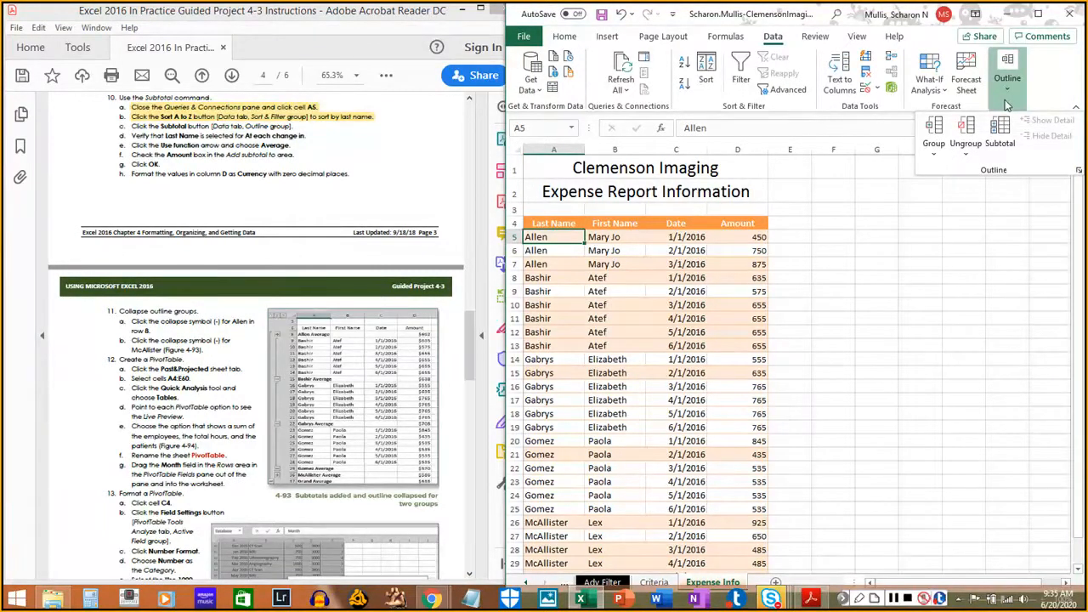
click(1008, 143)
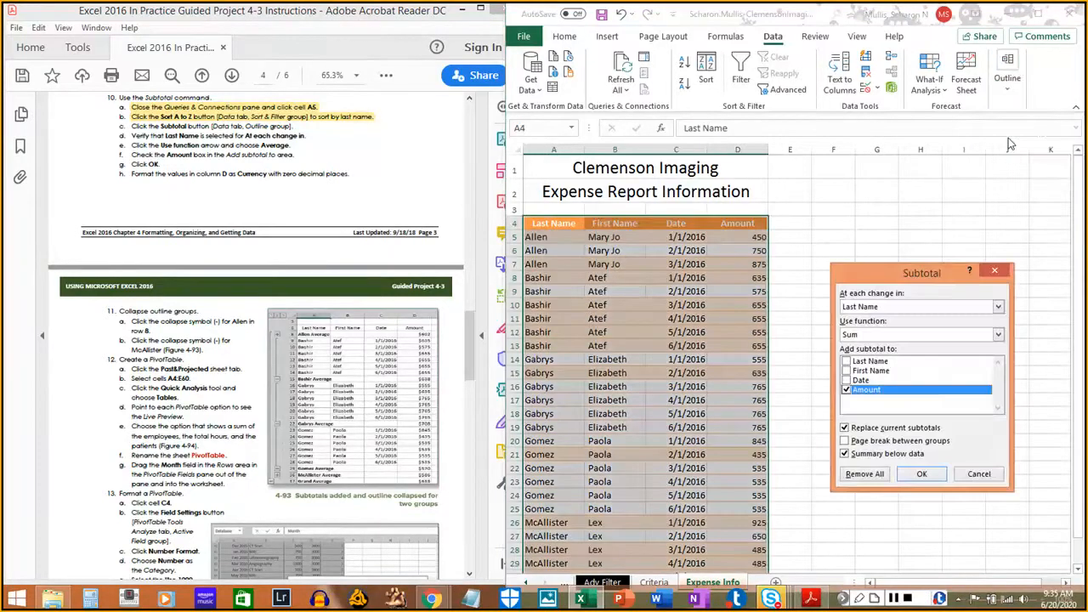
drag(131, 126, 299, 128)
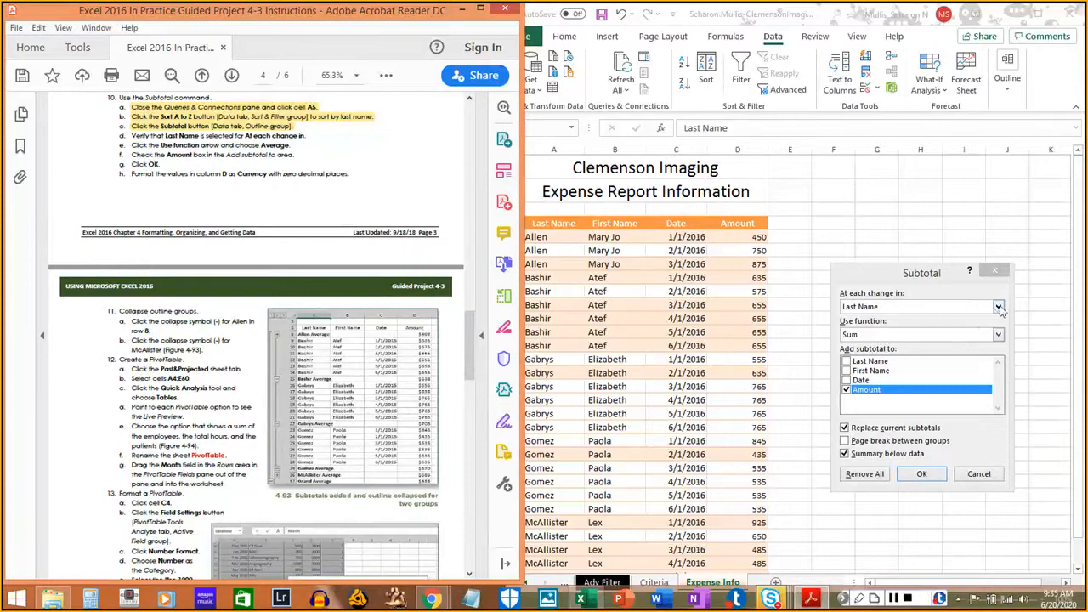
click(1000, 307)
click(888, 304)
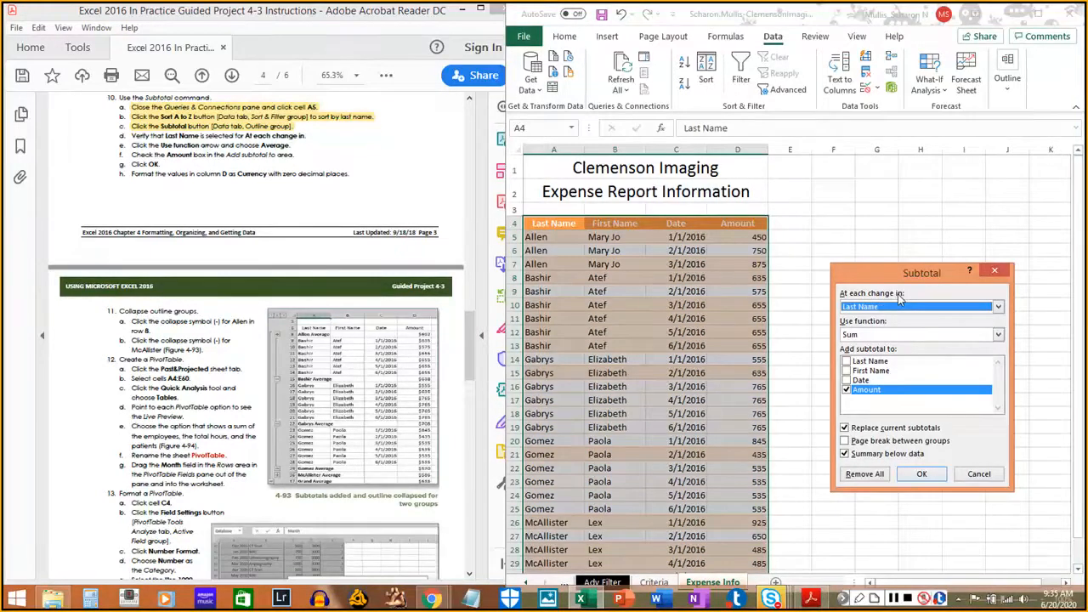
drag(130, 136, 310, 138)
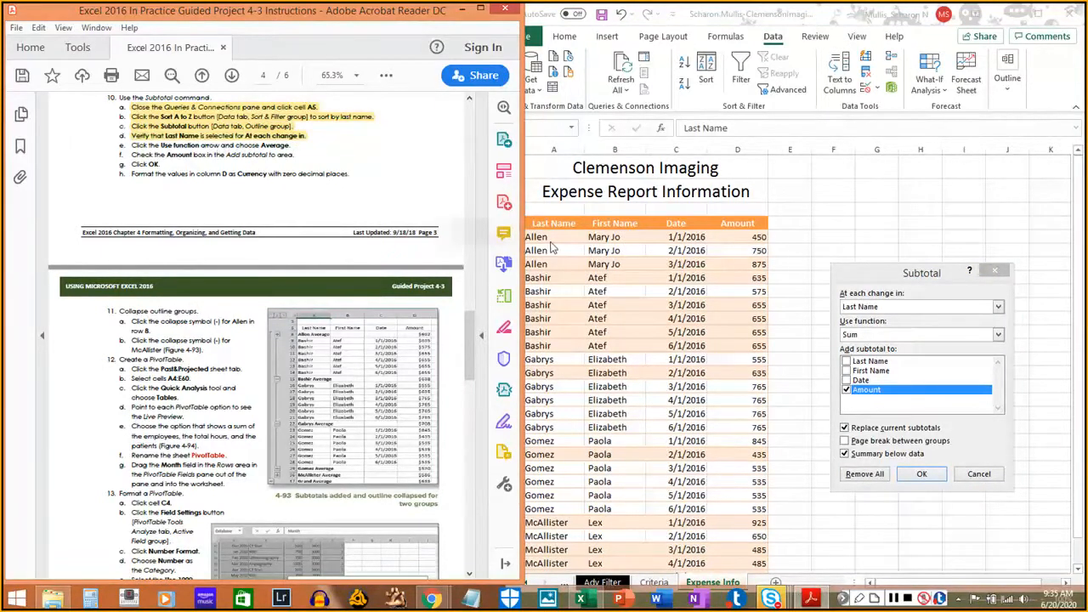
Apply subtotals using the Average function on Amount, highlighting instructions 10e, 10f and 10g in the PDF
click(997, 335)
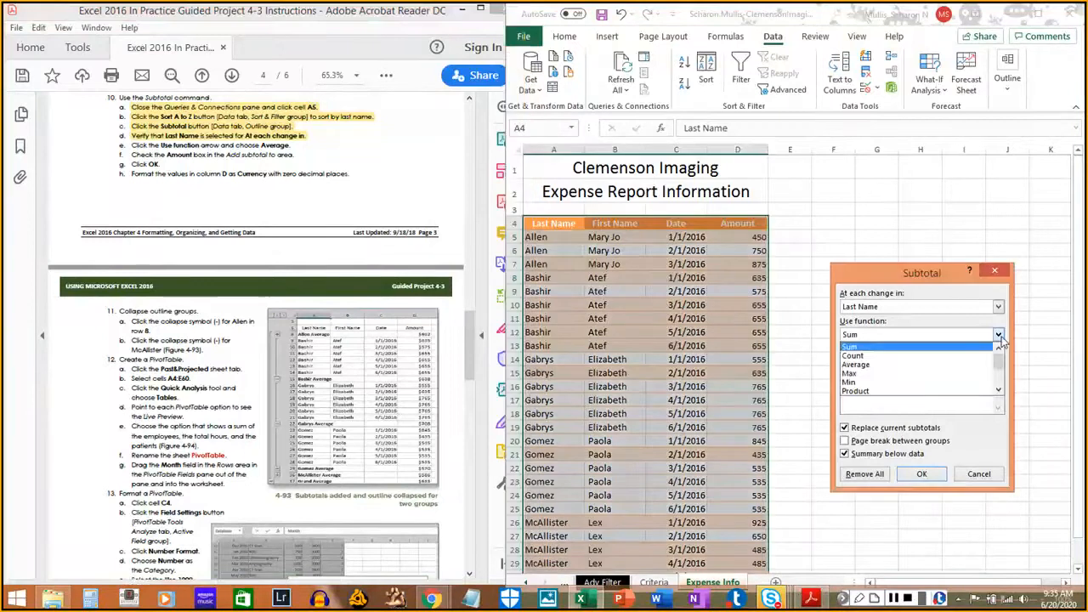
click(855, 365)
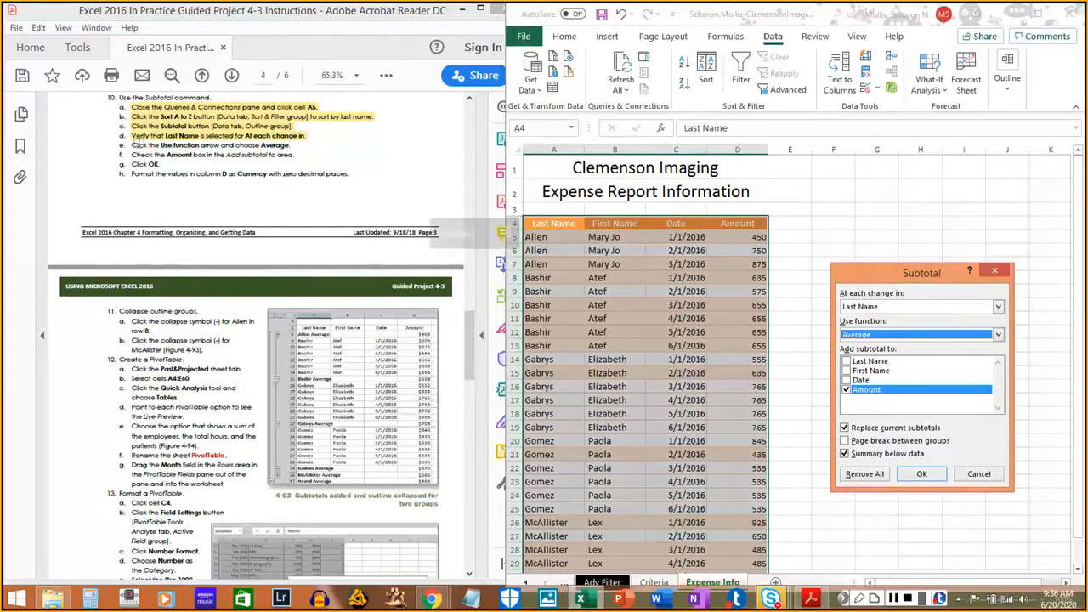
drag(132, 145, 291, 146)
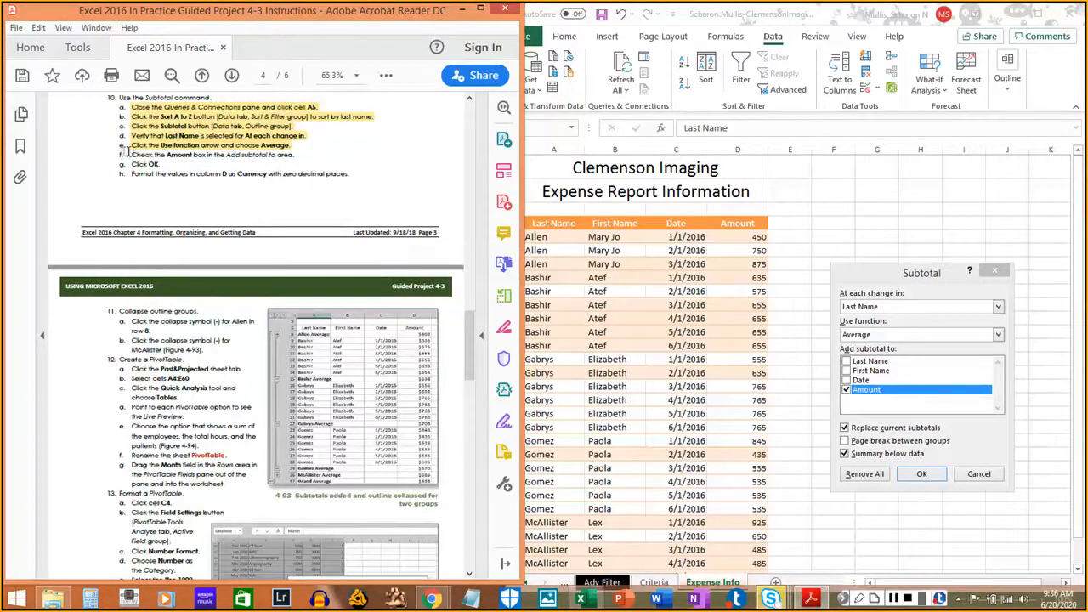
drag(131, 154, 305, 156)
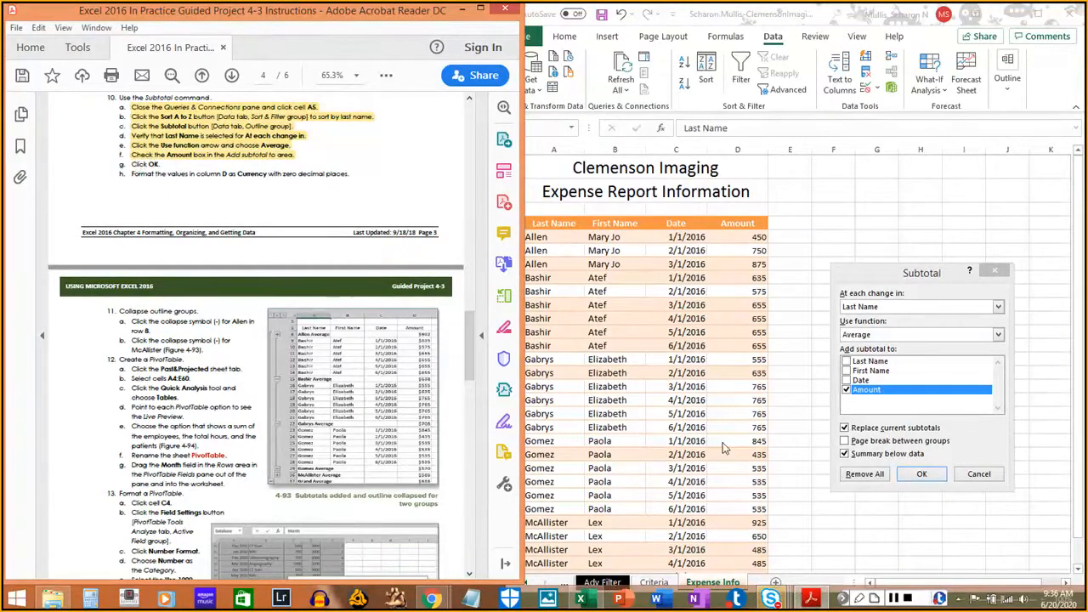
click(923, 476)
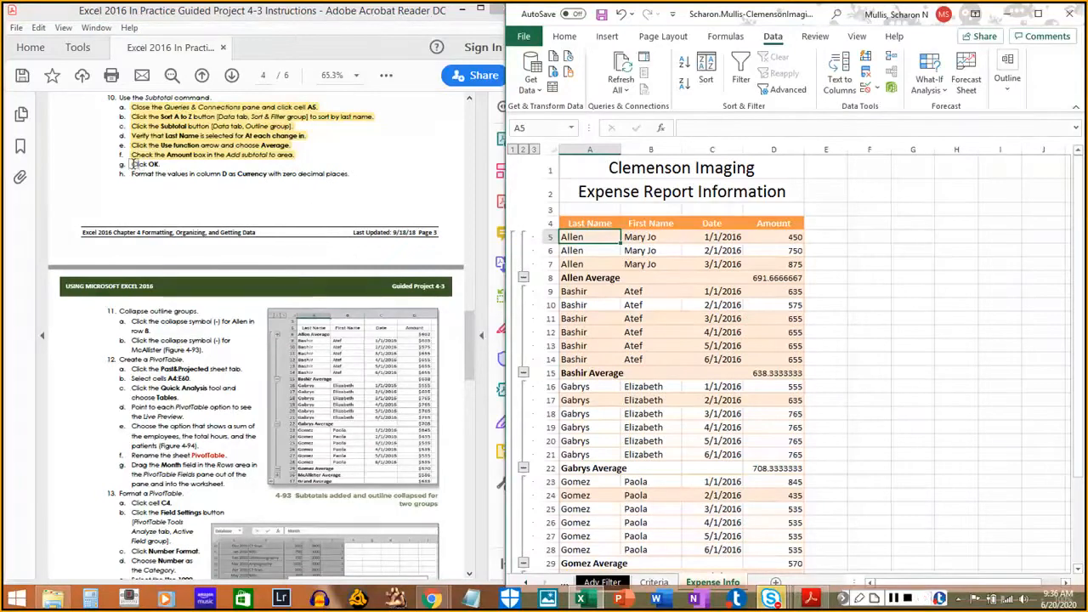
drag(131, 164, 163, 164)
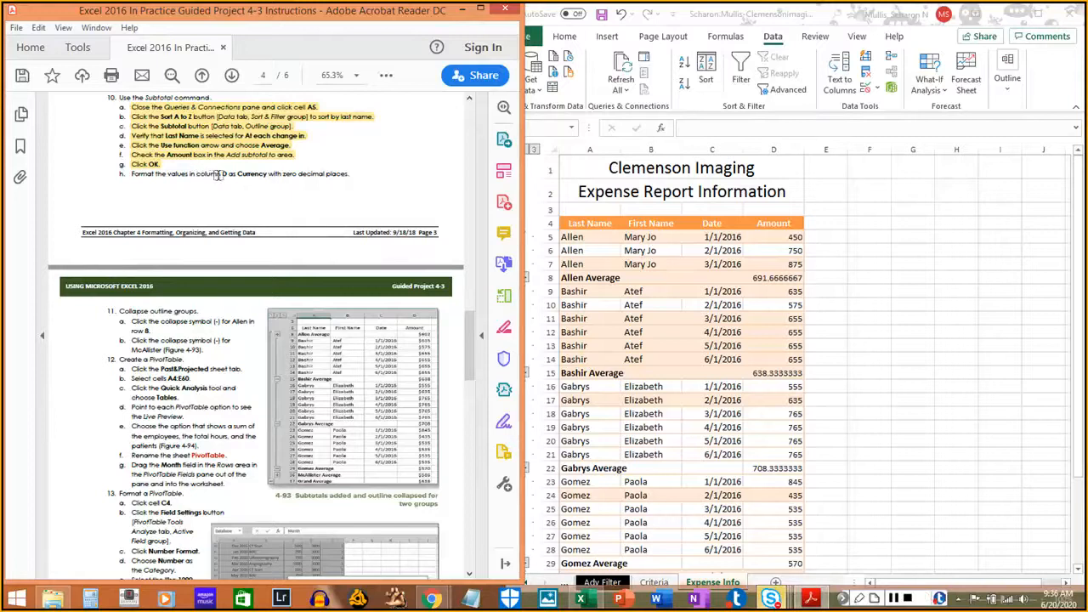
Format the Amount values in column D as Currency with zero decimal places and highlight instruction 10h in the PDF
click(779, 149)
click(776, 148)
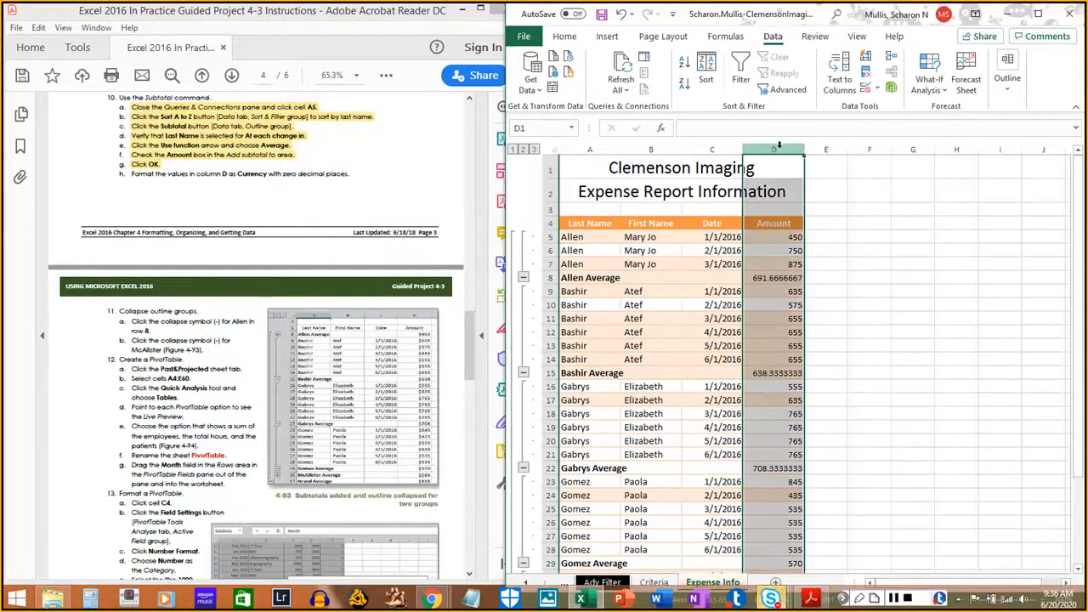
right_click(779, 148)
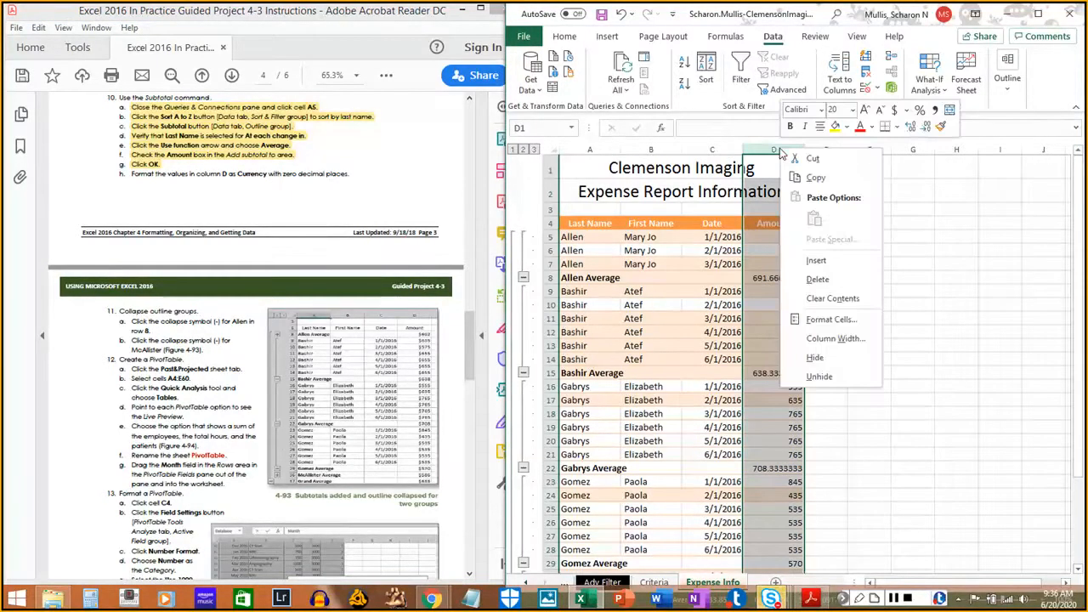
click(844, 322)
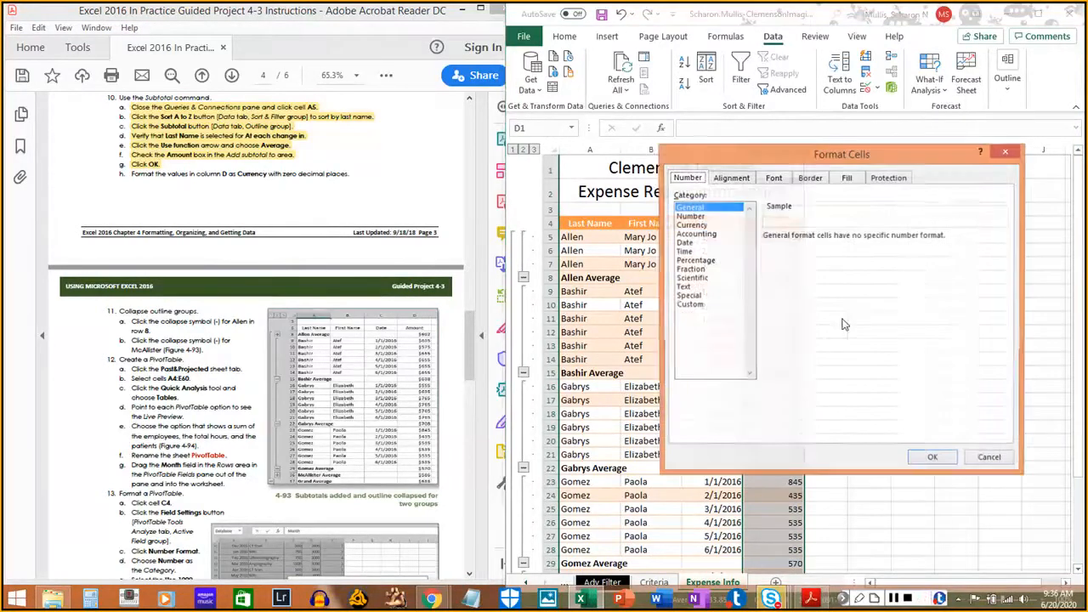
click(691, 225)
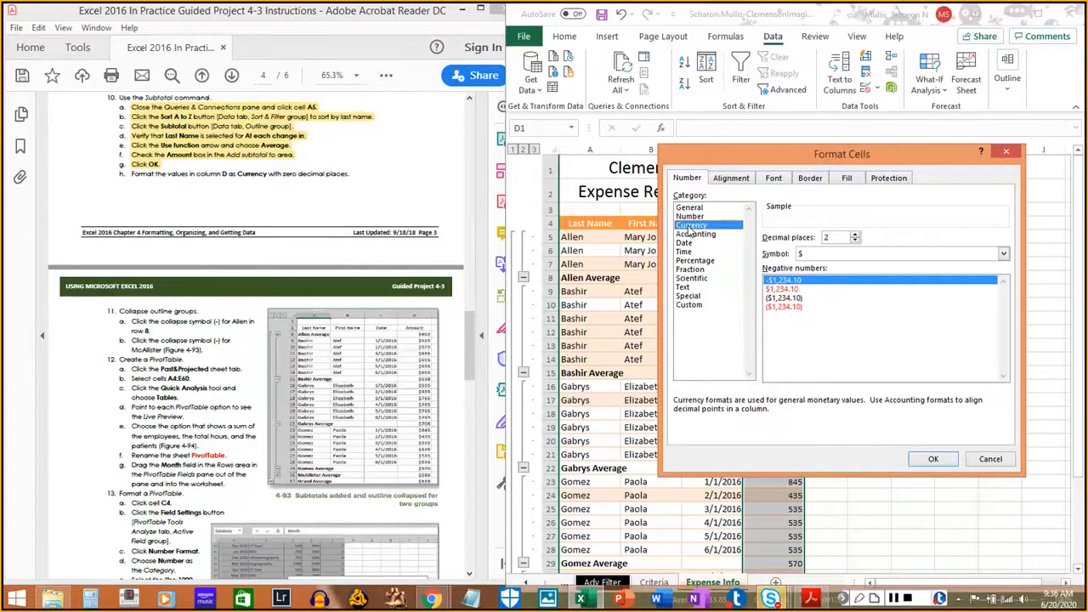
click(856, 241)
click(856, 242)
click(933, 460)
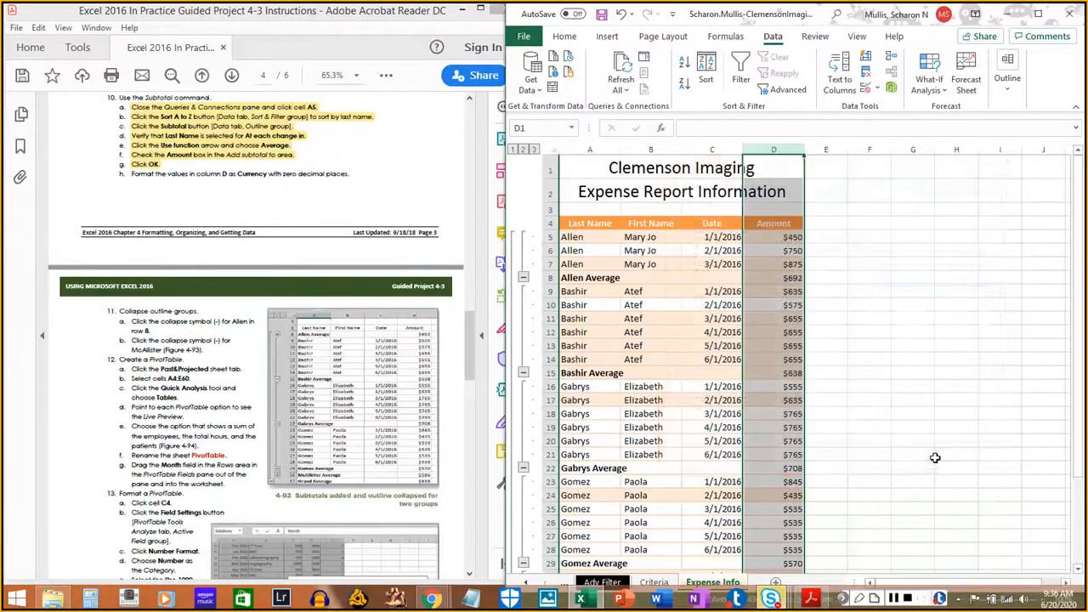
drag(131, 173, 340, 173)
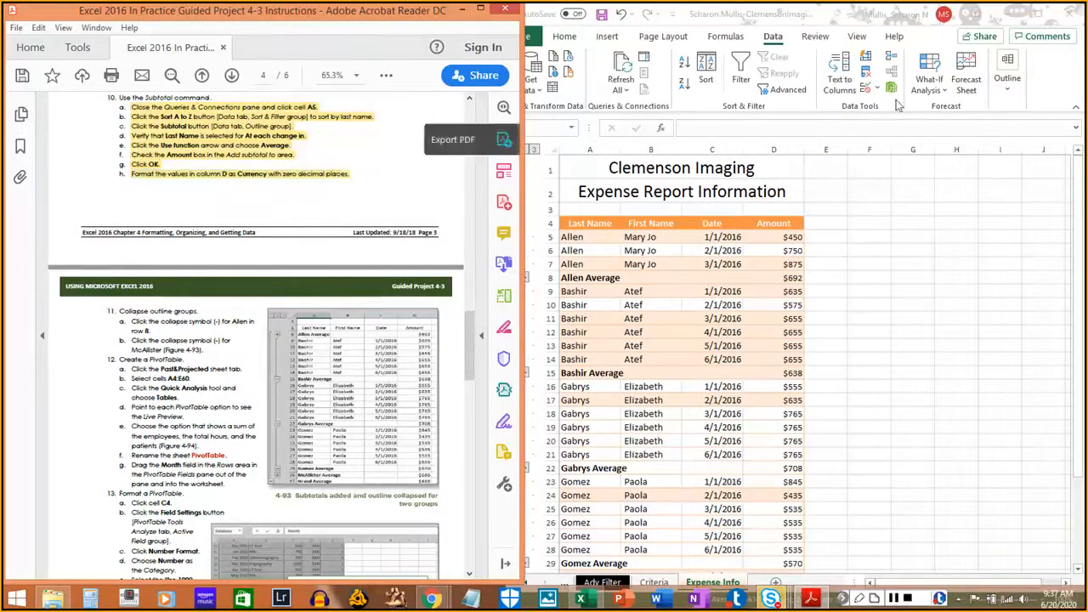
Collapse the outline group subtotaled in row 8 of the Expense Info sheet and highlight instruction 11a in the PDF
click(1060, 83)
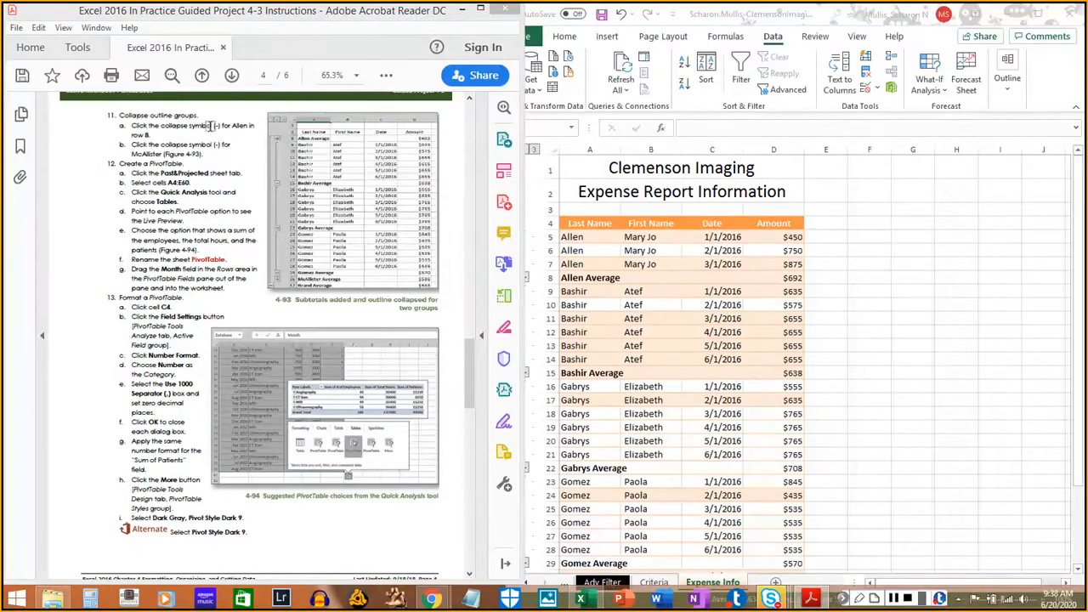
click(697, 309)
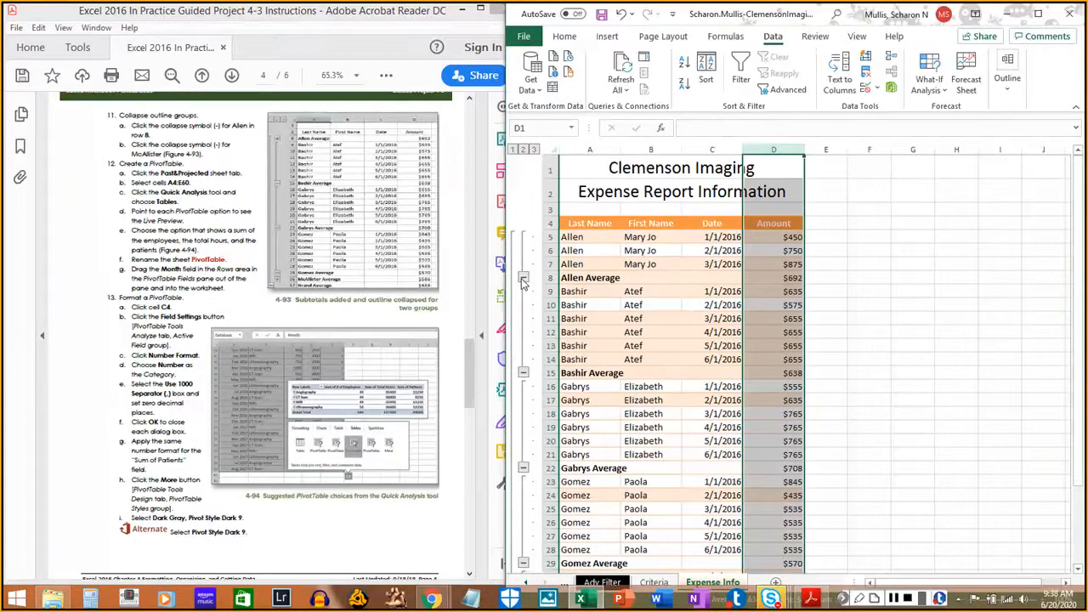
click(523, 280)
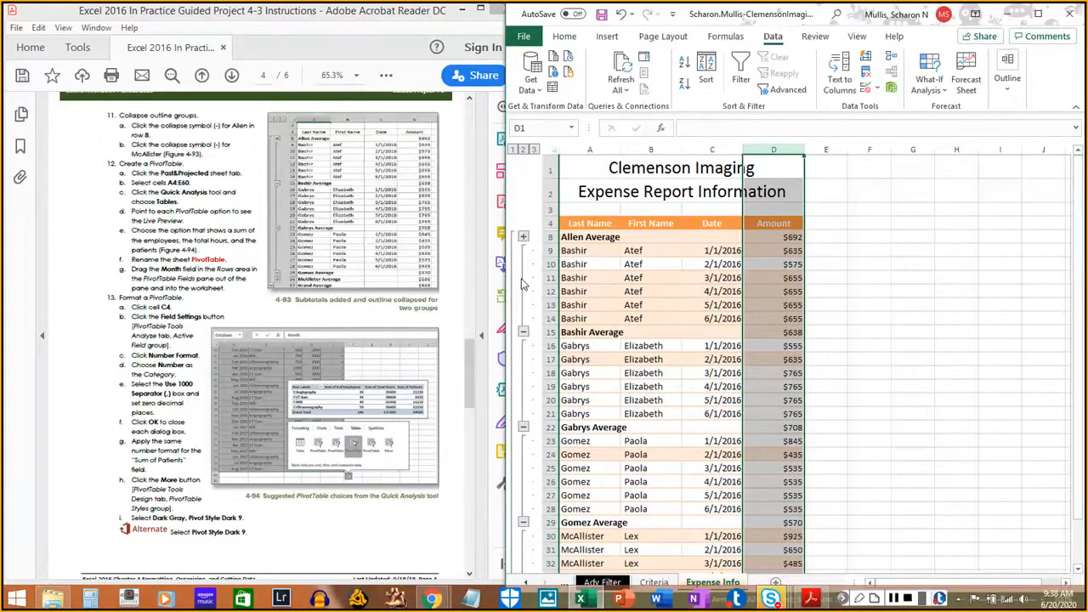
drag(132, 125, 154, 134)
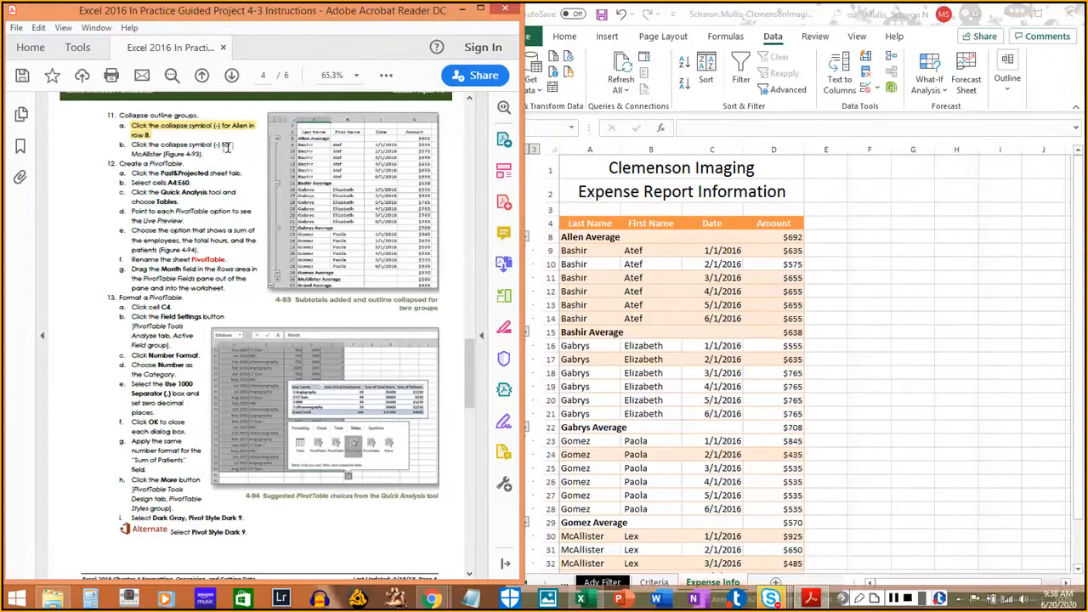
Collapse the last employee's outline group, subtotaled in row 36, and highlight instruction 11b in the PDF
click(673, 379)
scroll(671, 376, down, 4)
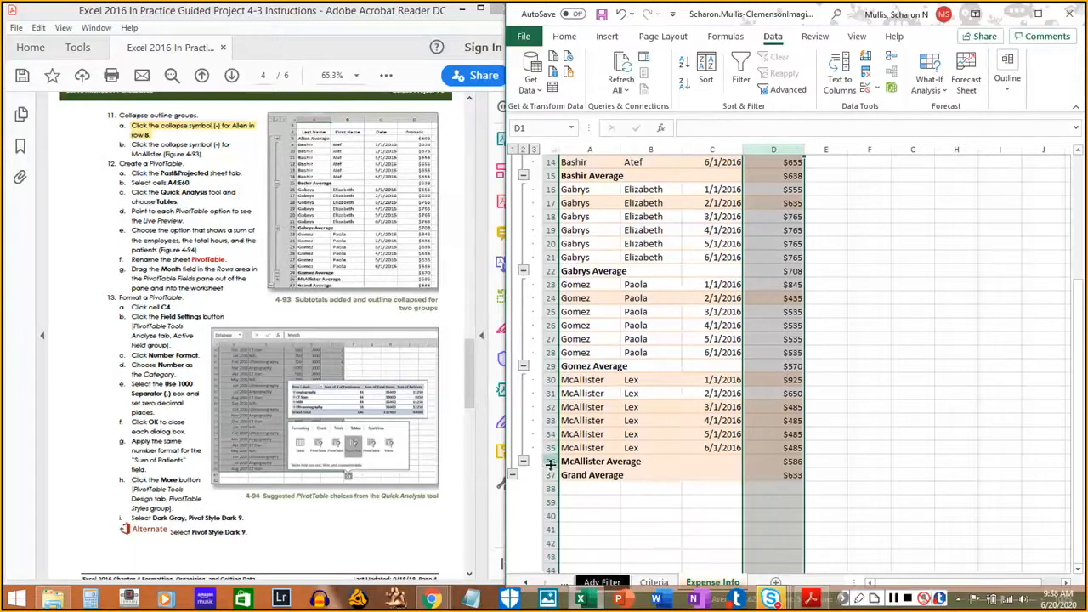
click(524, 460)
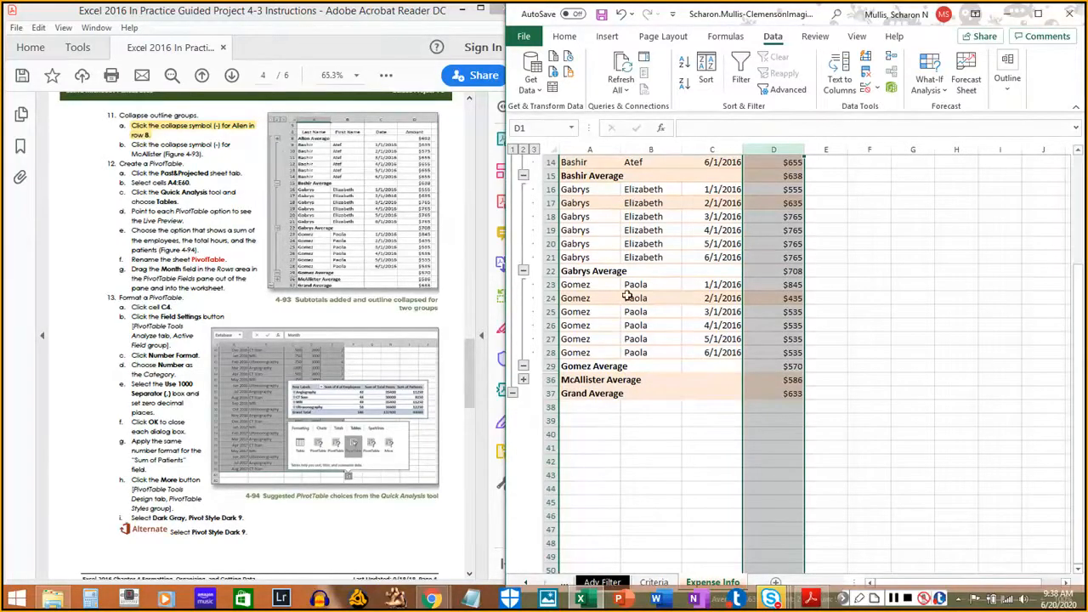
drag(132, 144, 189, 154)
click(201, 157)
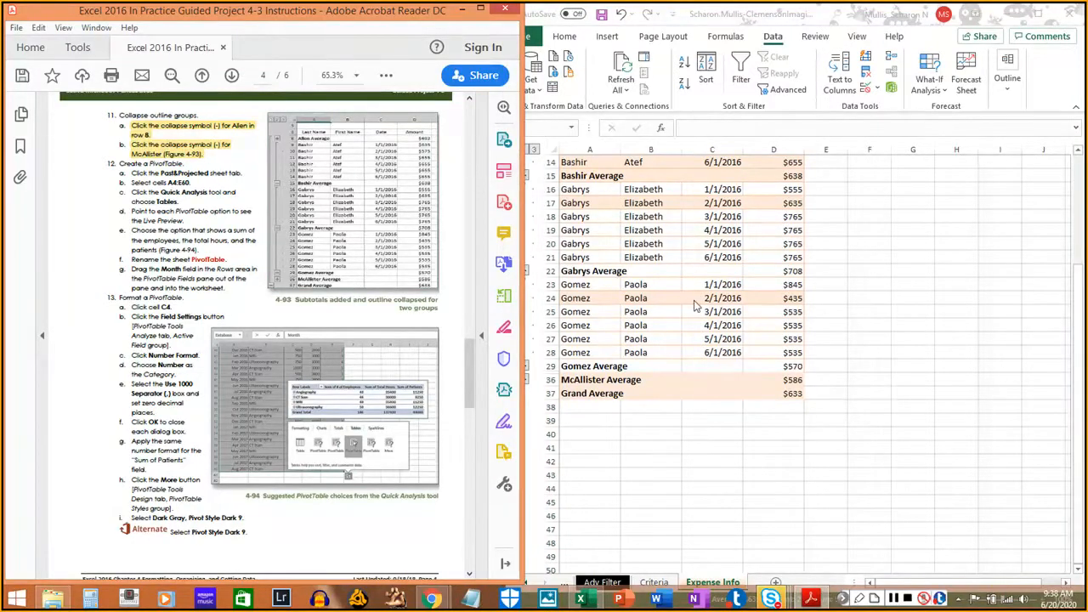
Display the Past&Projected sheet and highlight instruction 12a in the PDF
click(977, 336)
scroll(938, 339, up, 4)
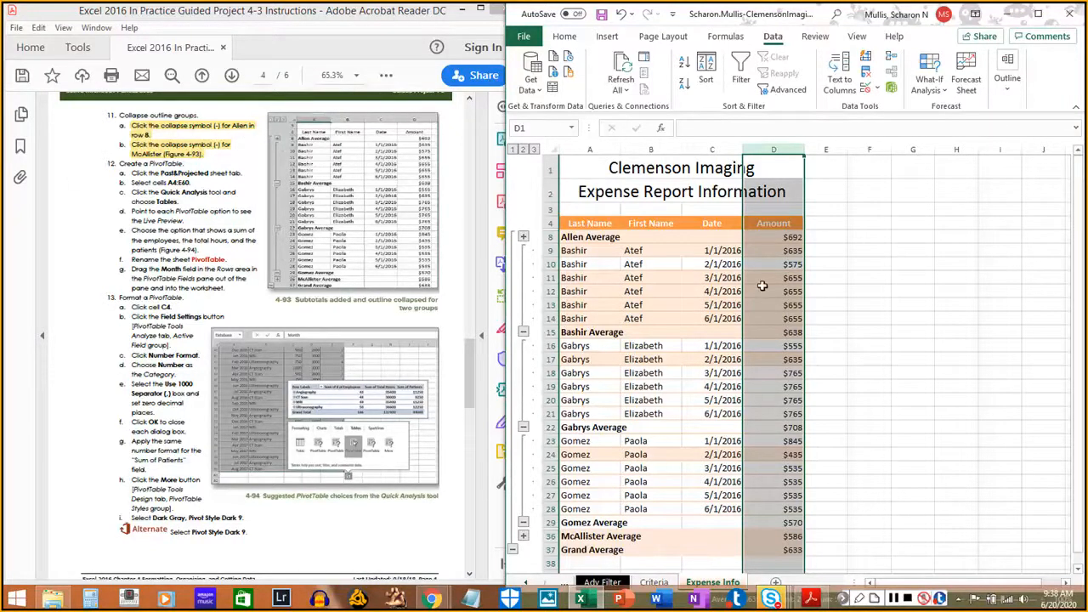
click(196, 214)
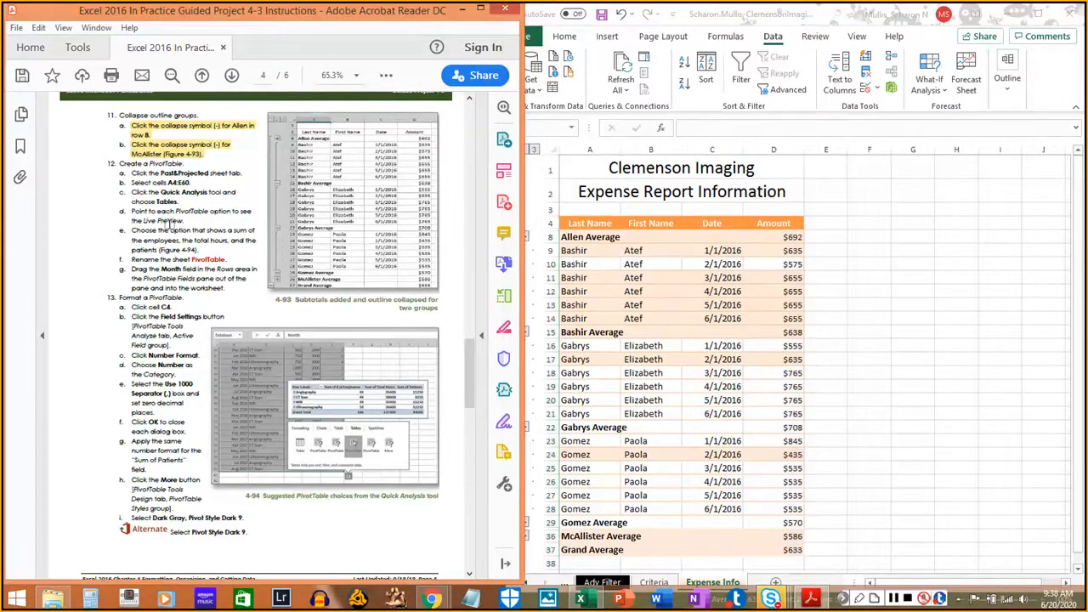
scroll(170, 224, down, 1)
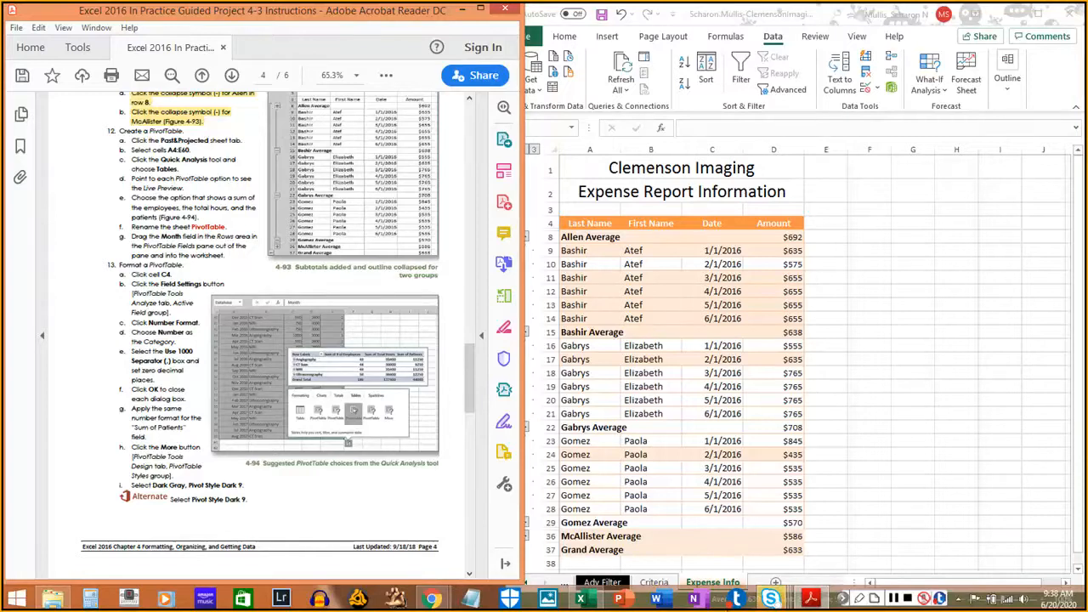
click(713, 579)
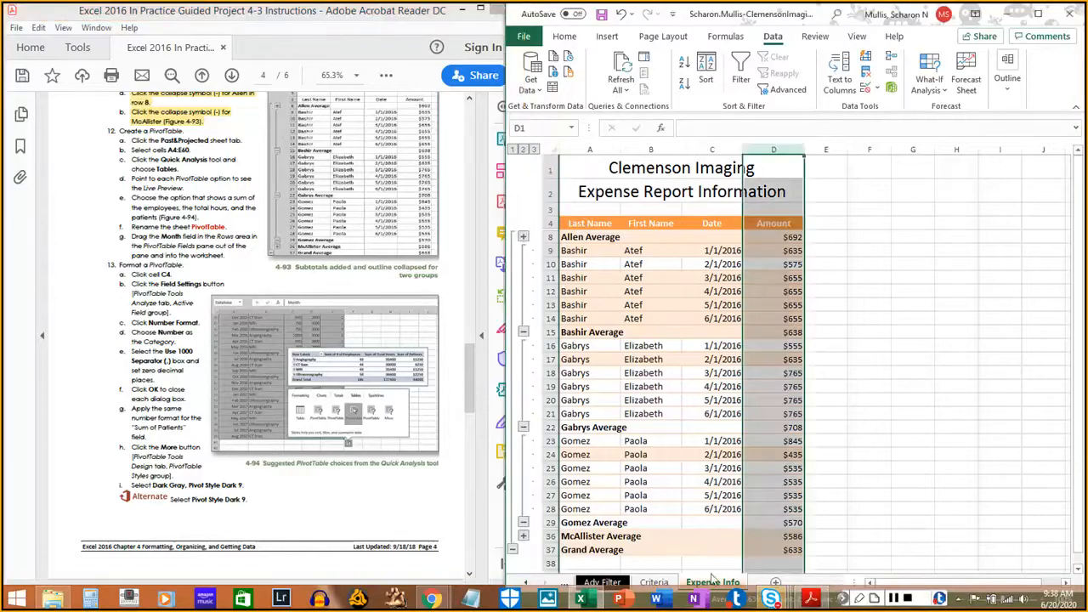
click(527, 583)
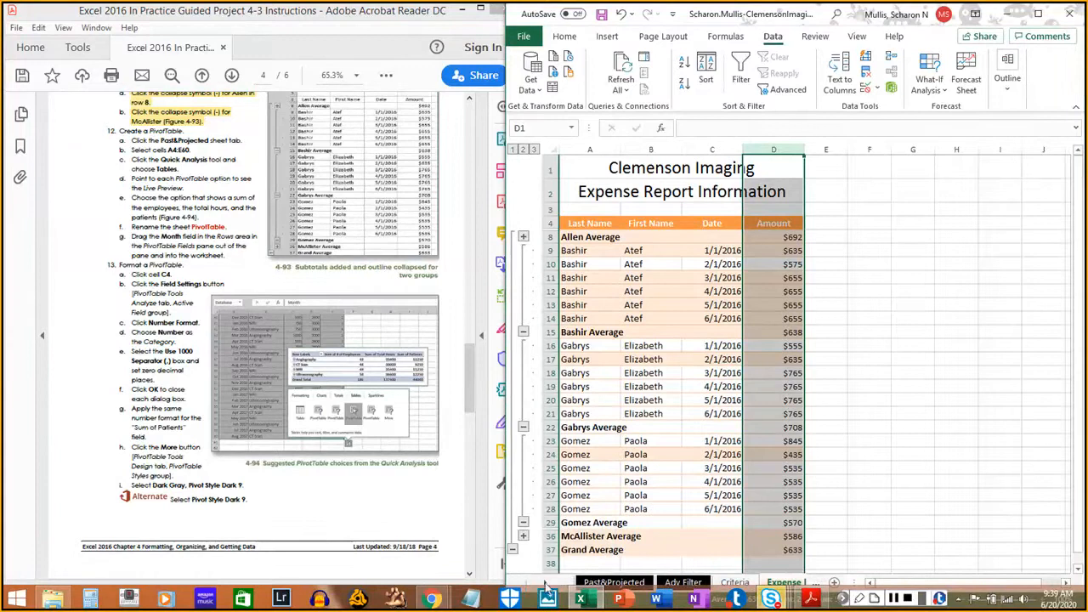
click(611, 583)
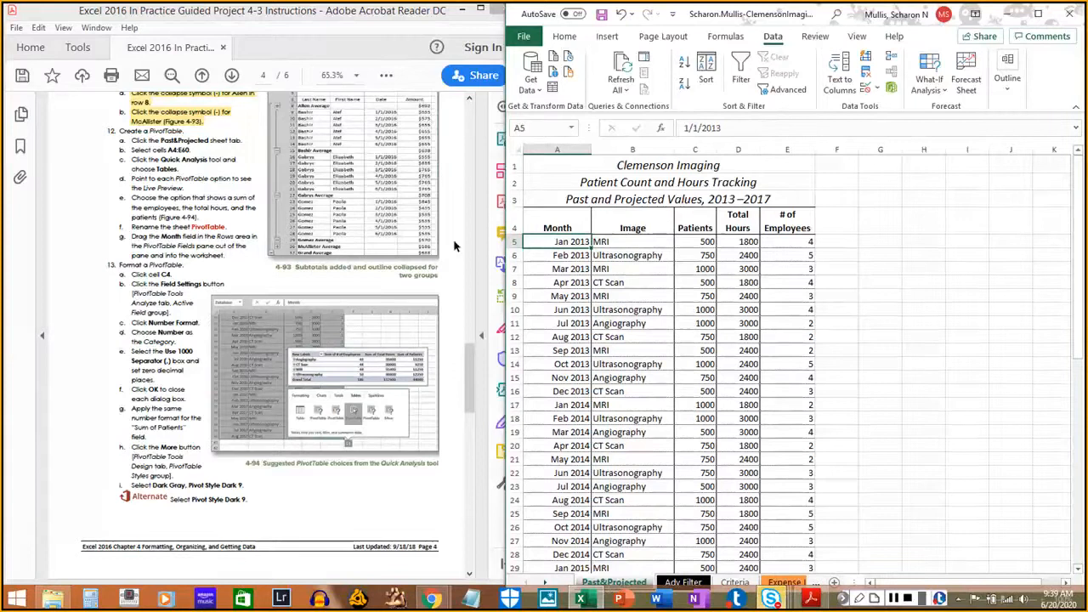
drag(132, 140, 243, 139)
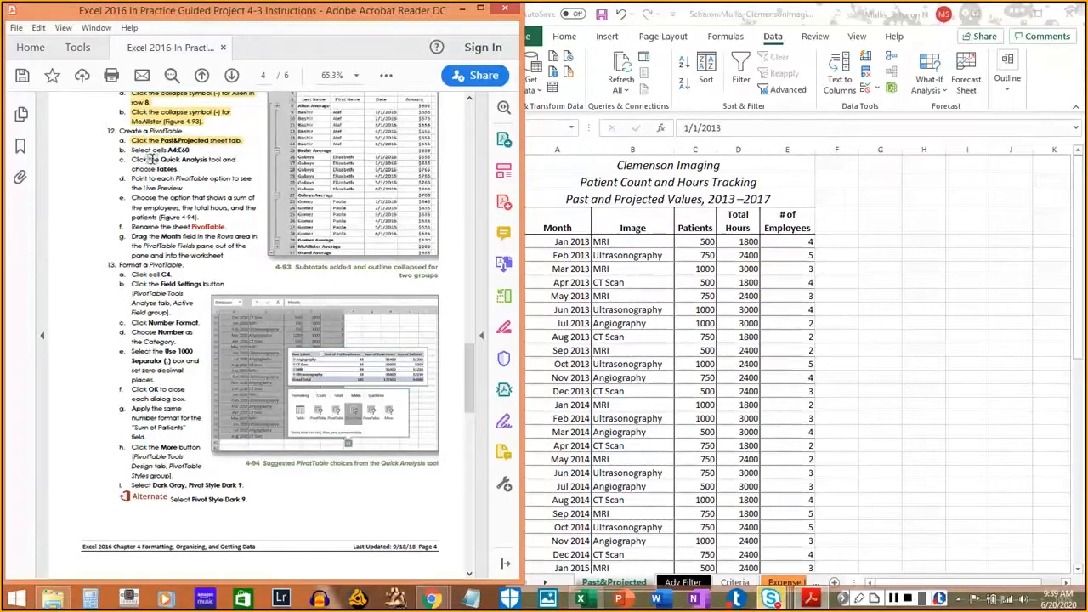
Select cells A4:E60 on the Past&Projected sheet and highlight instruction 12b in the PDF
click(633, 274)
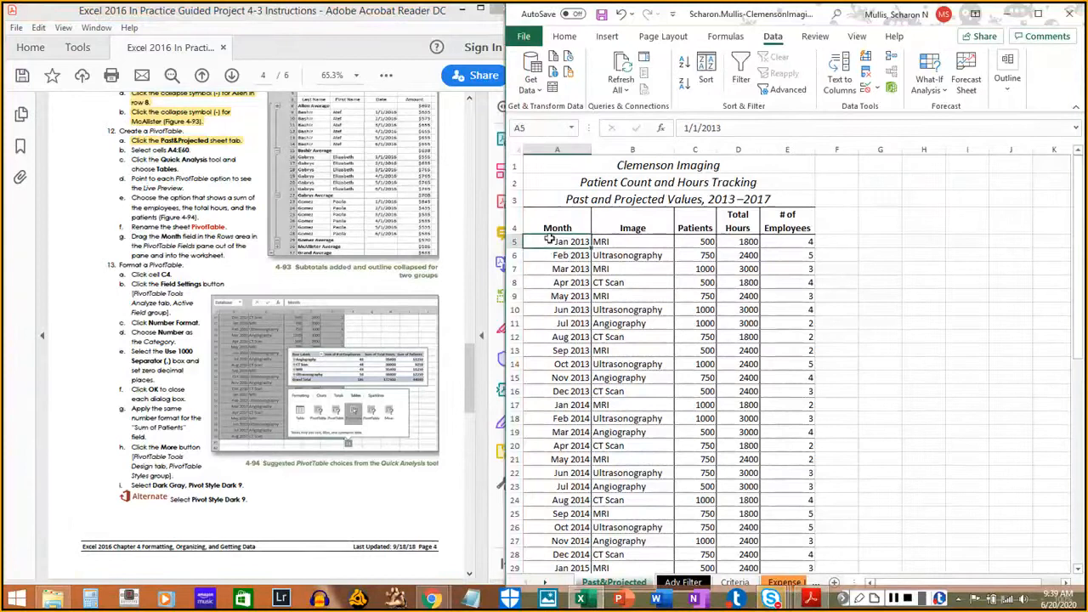
drag(557, 226, 775, 548)
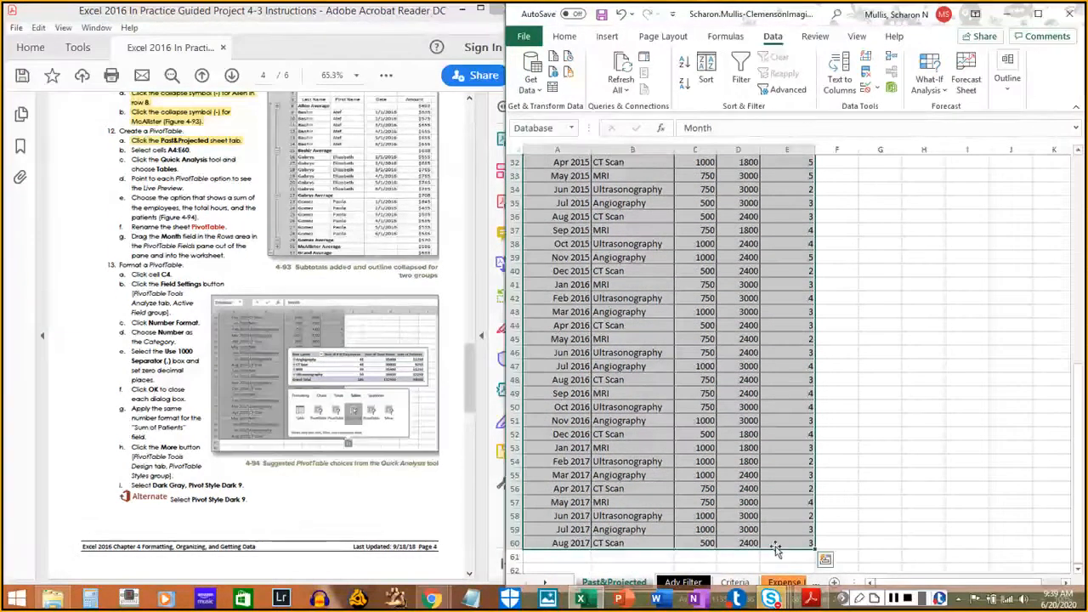
drag(129, 149, 189, 150)
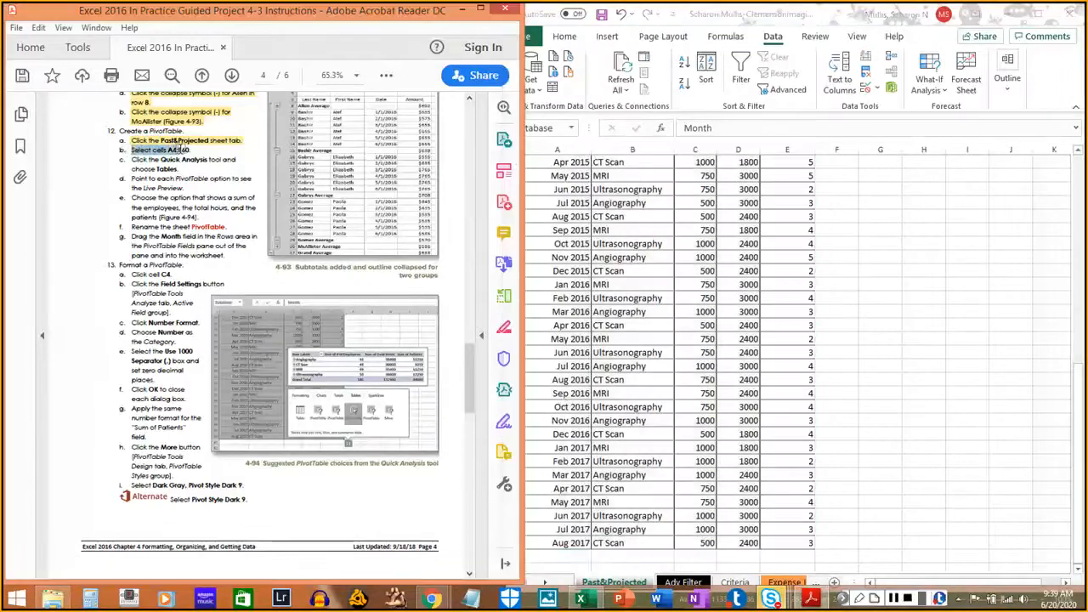
click(206, 164)
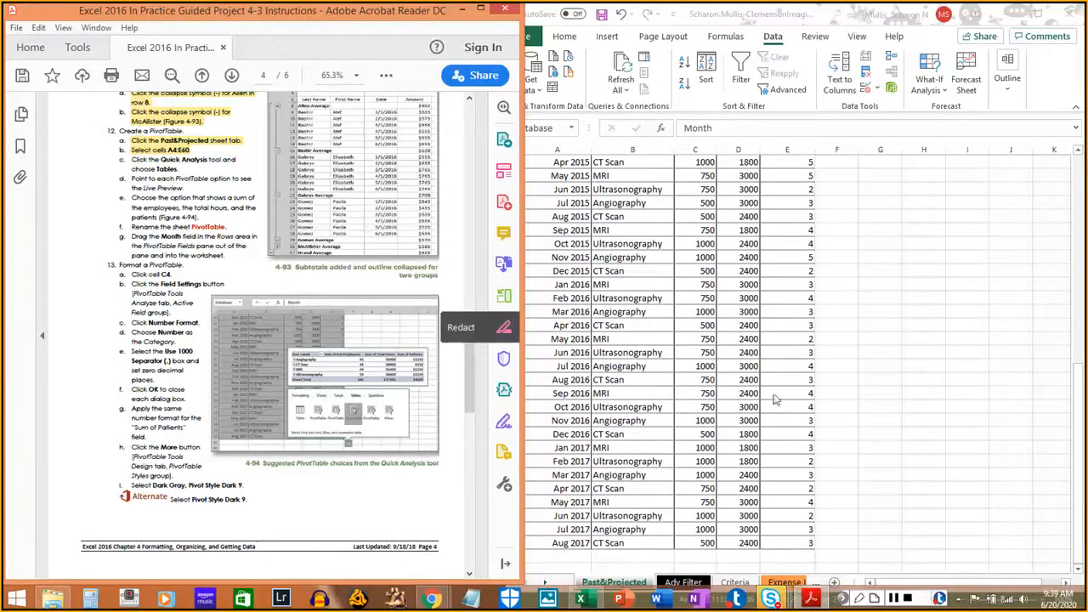
Preview the Quick Analysis PivotTable options for the selected data and highlight instructions 12c and 12d in the PDF
click(1062, 72)
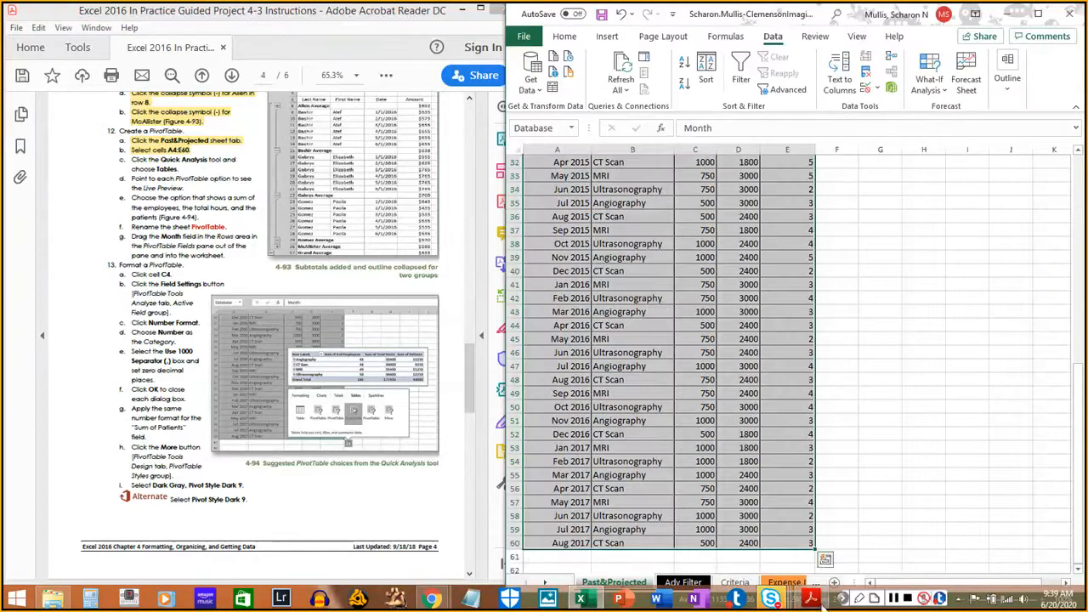
click(824, 560)
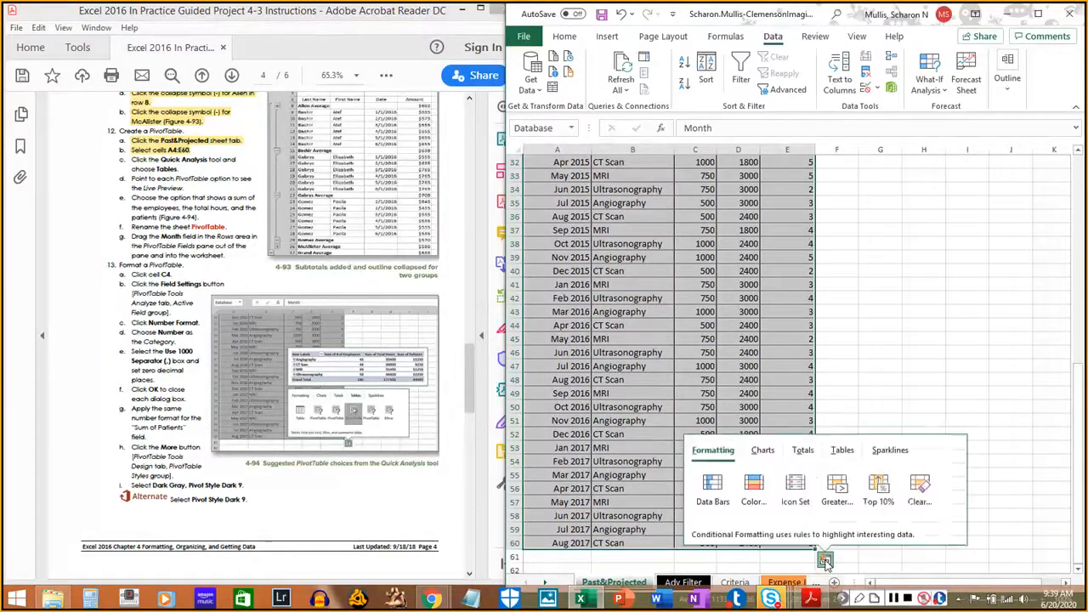
click(843, 452)
mouse_move(761, 502)
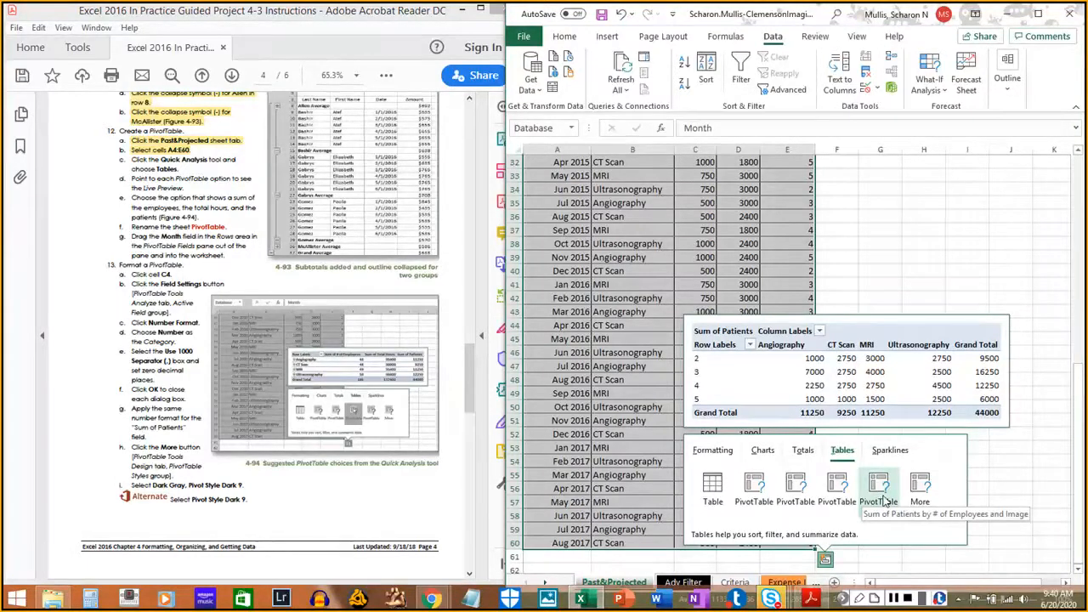
click(136, 159)
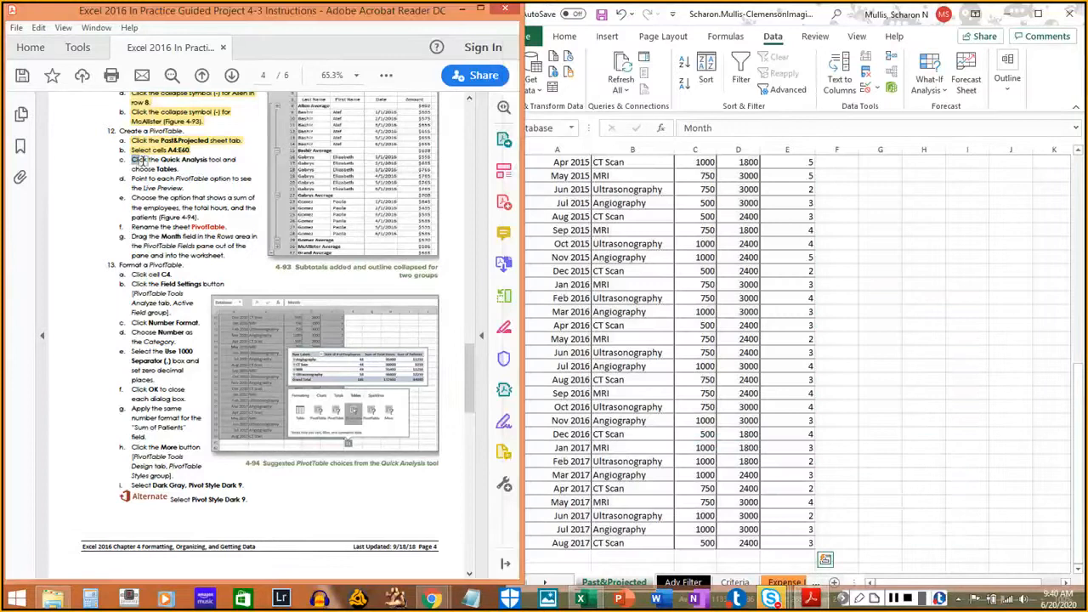
drag(139, 160, 174, 182)
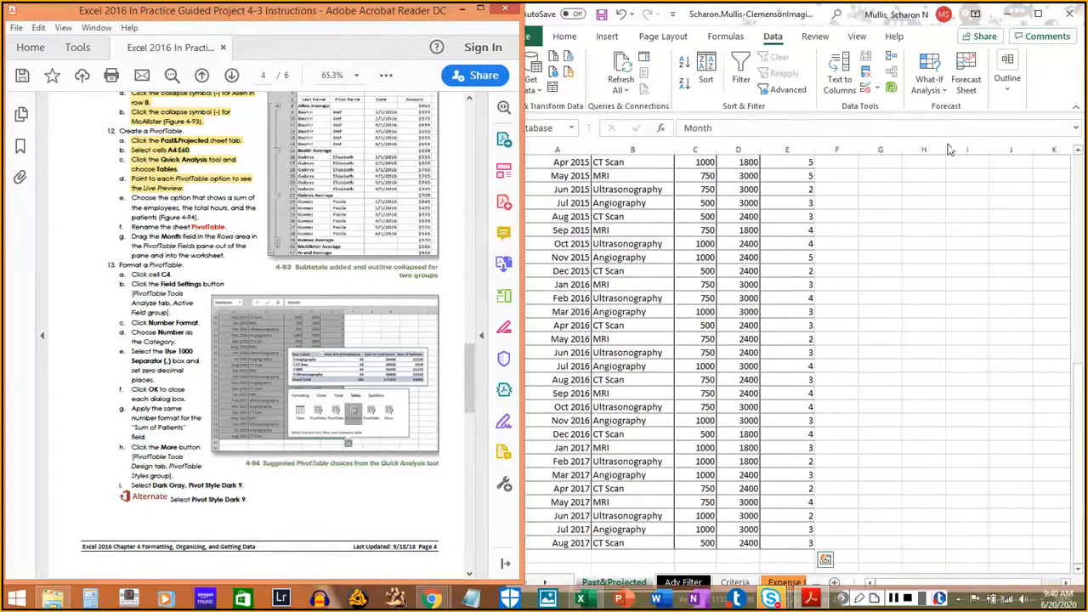
Create the Quick Analysis PivotTable that sums # of Employees, Total Hours and Patients by Image
click(1053, 95)
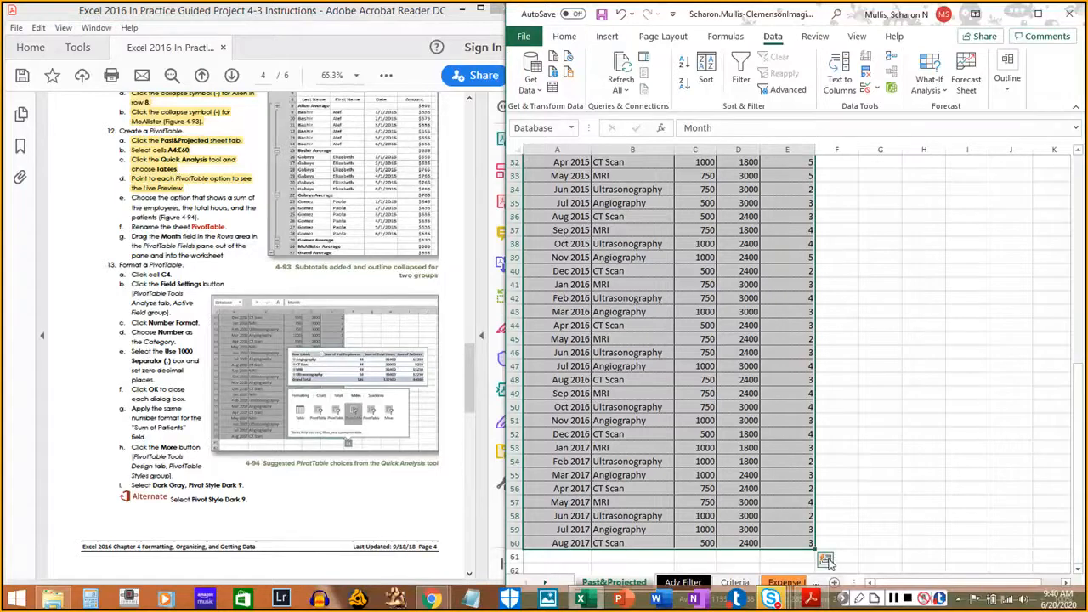
click(825, 559)
click(840, 452)
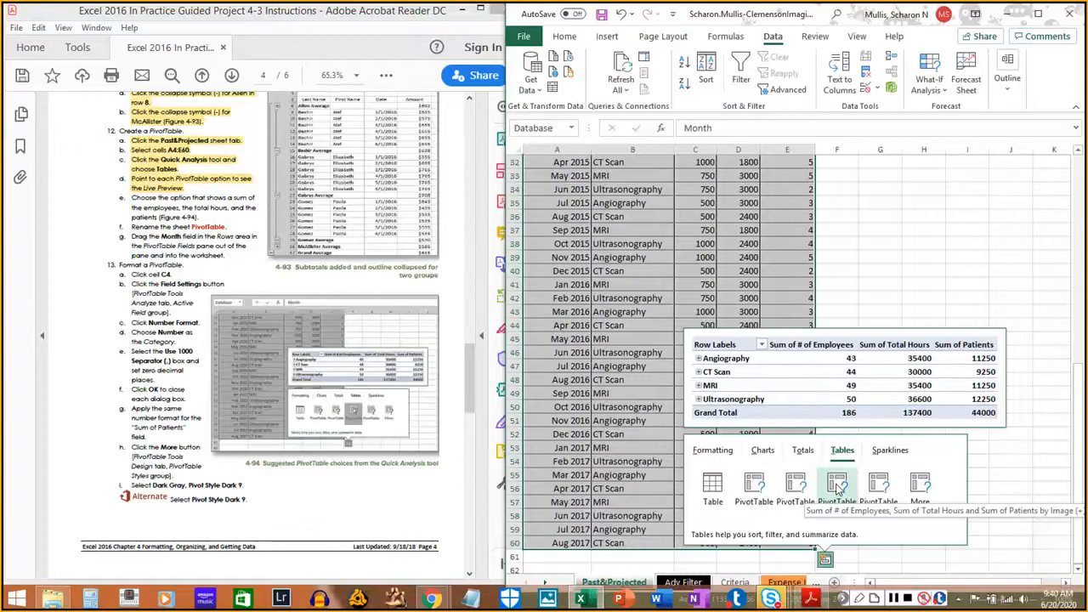
click(838, 488)
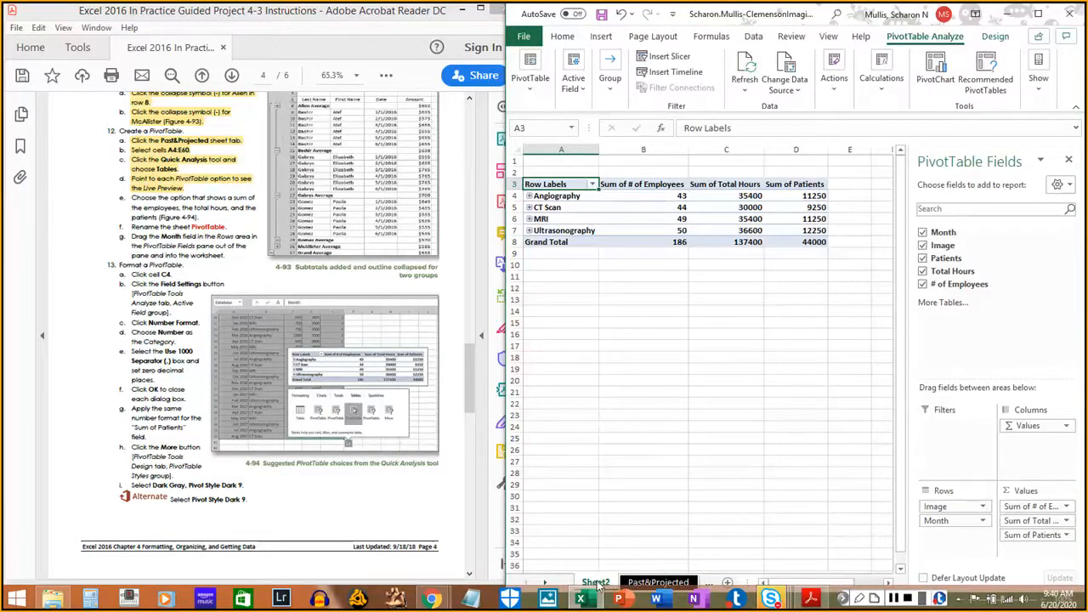
Rename the new summary sheet as PivotTable and highlight instructions 12e and 12f in the PDF
double_click(596, 583)
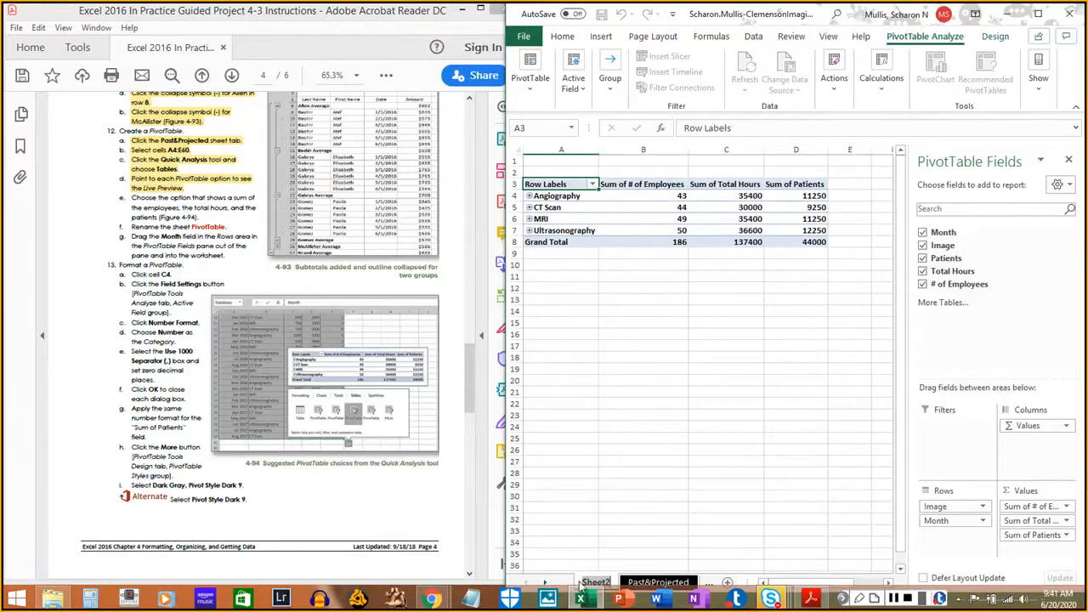
right_click(600, 584)
right_click(599, 582)
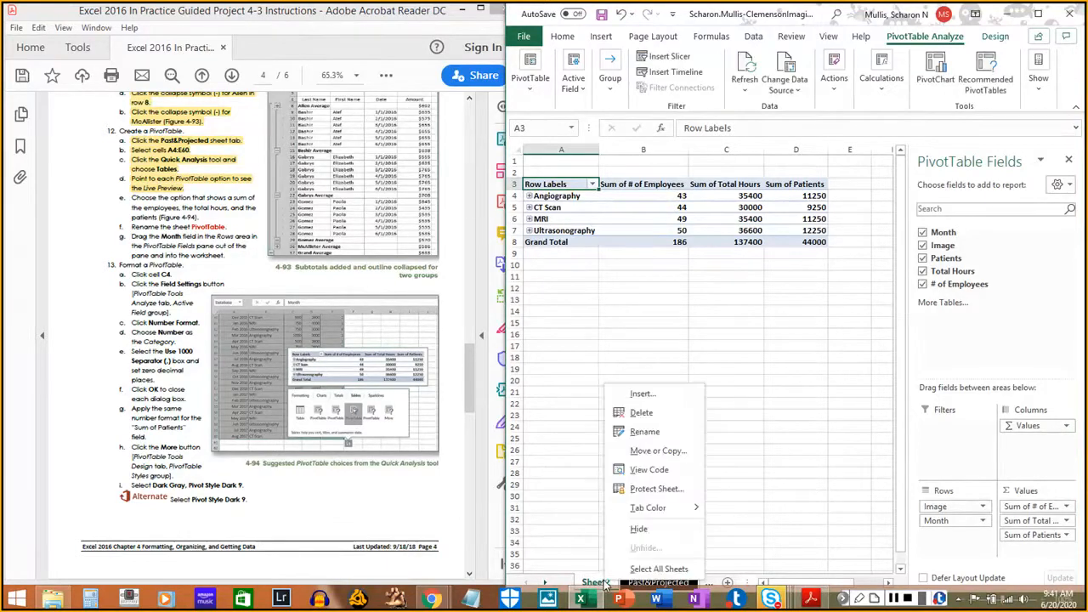
click(646, 432)
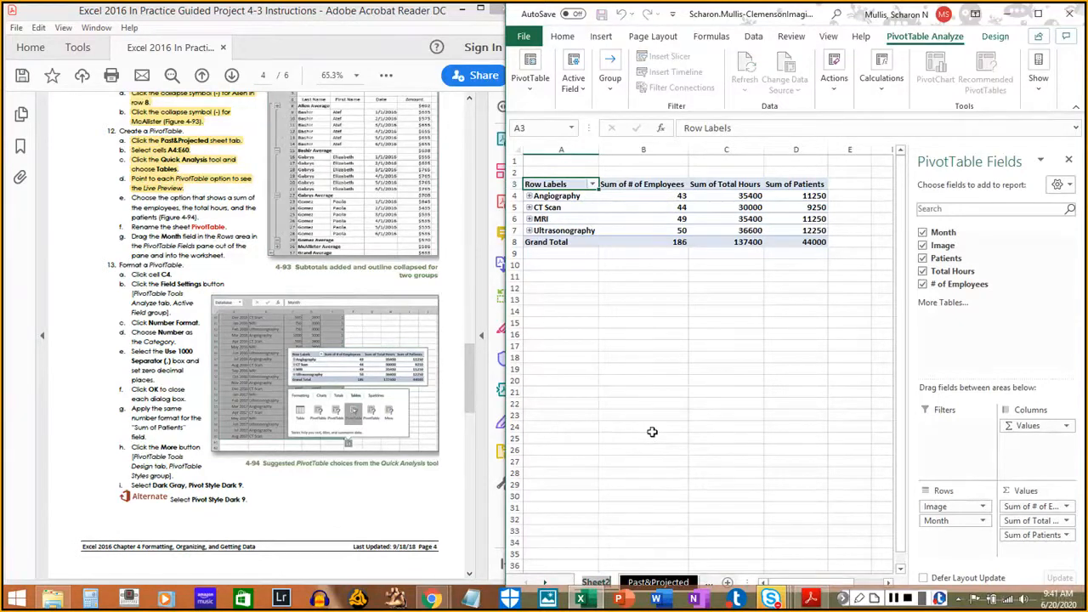
text(Pivot)
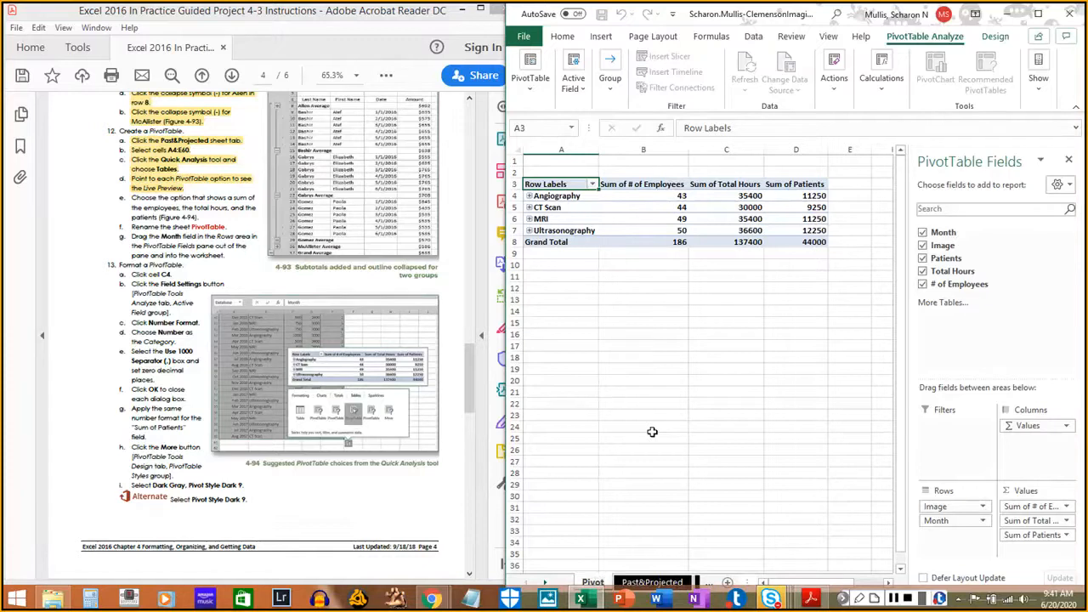
text(Table)
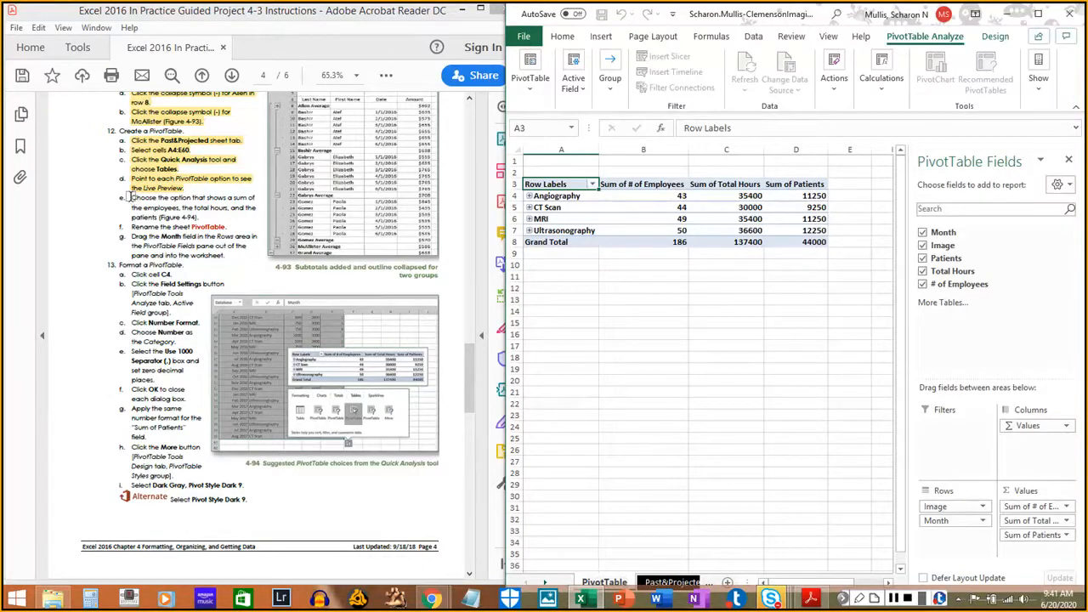
drag(132, 197, 227, 232)
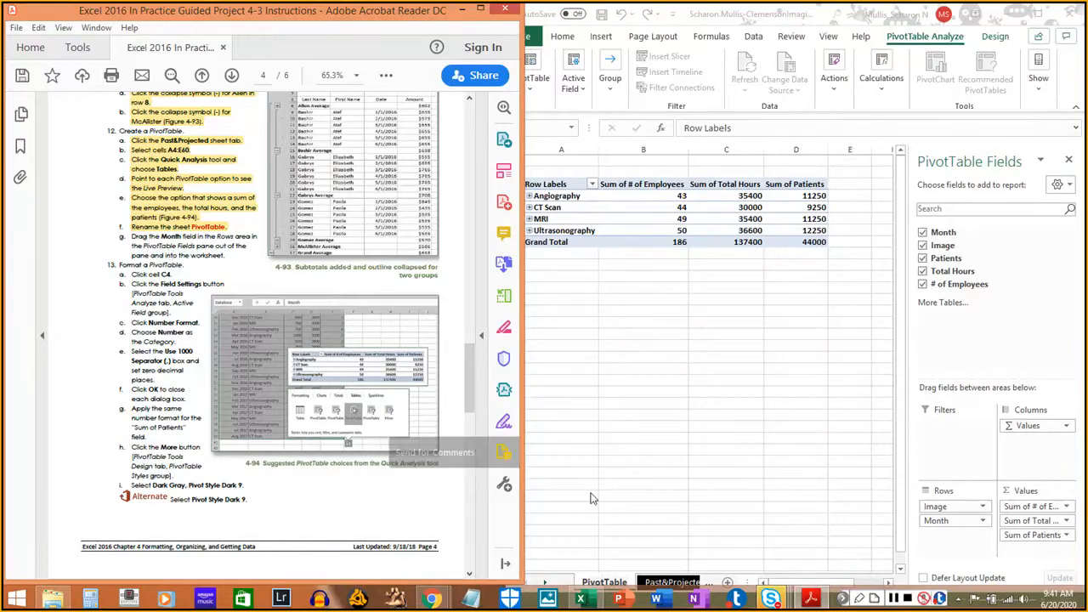
click(894, 602)
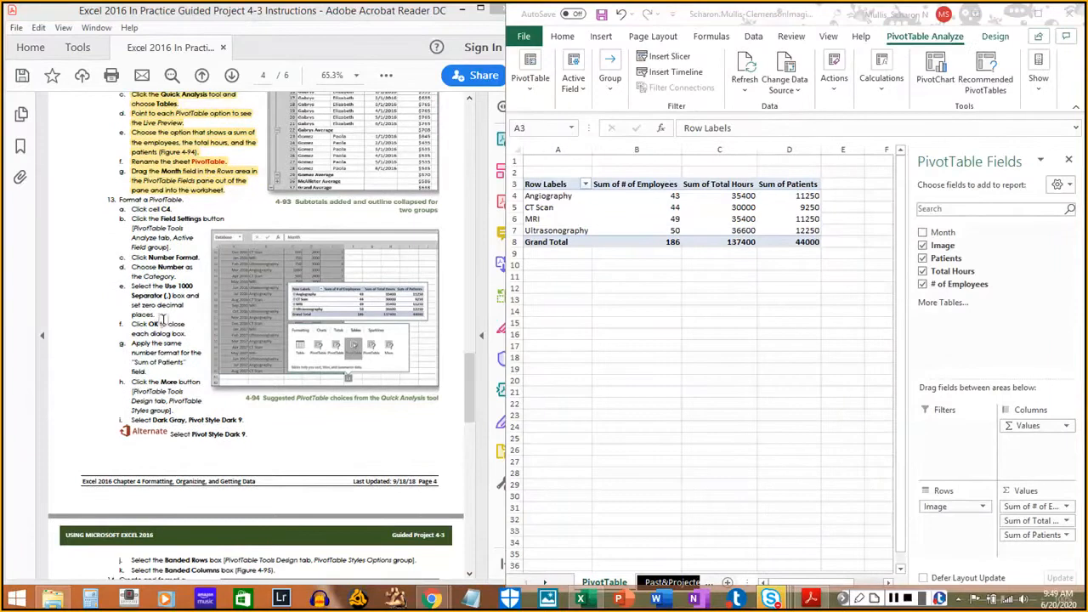
Select cell C4 in the PivotTable and highlight instruction 13a in the PDF
click(162, 318)
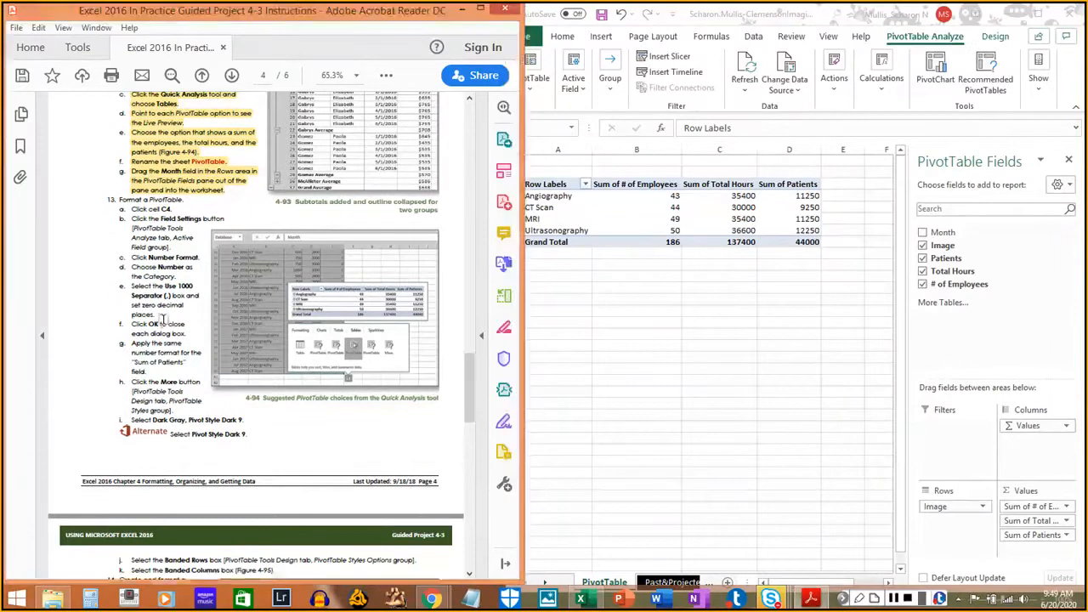
scroll(162, 319, down, 2)
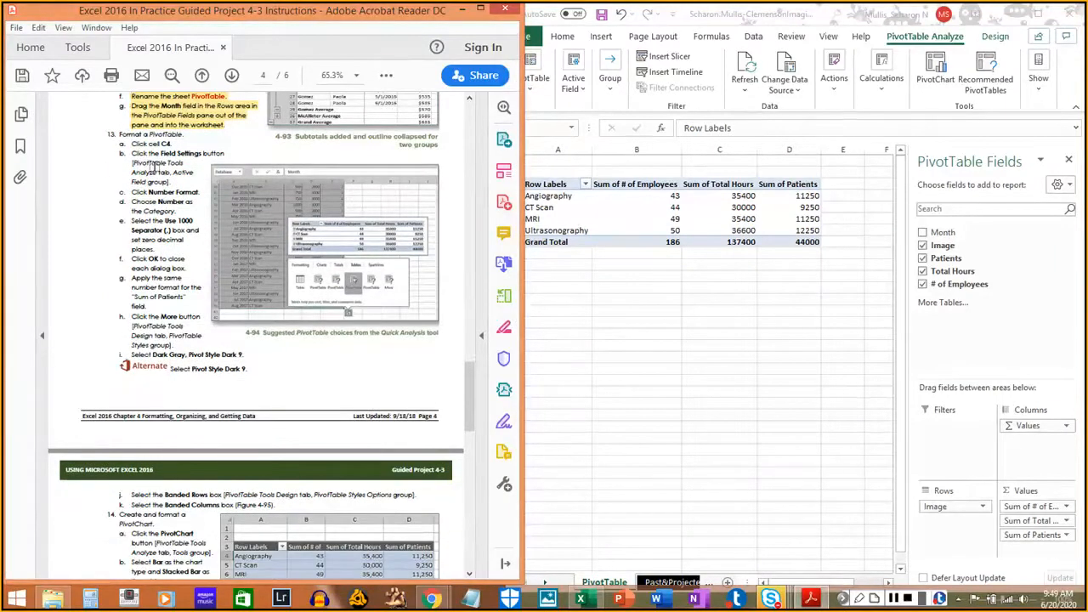
click(686, 314)
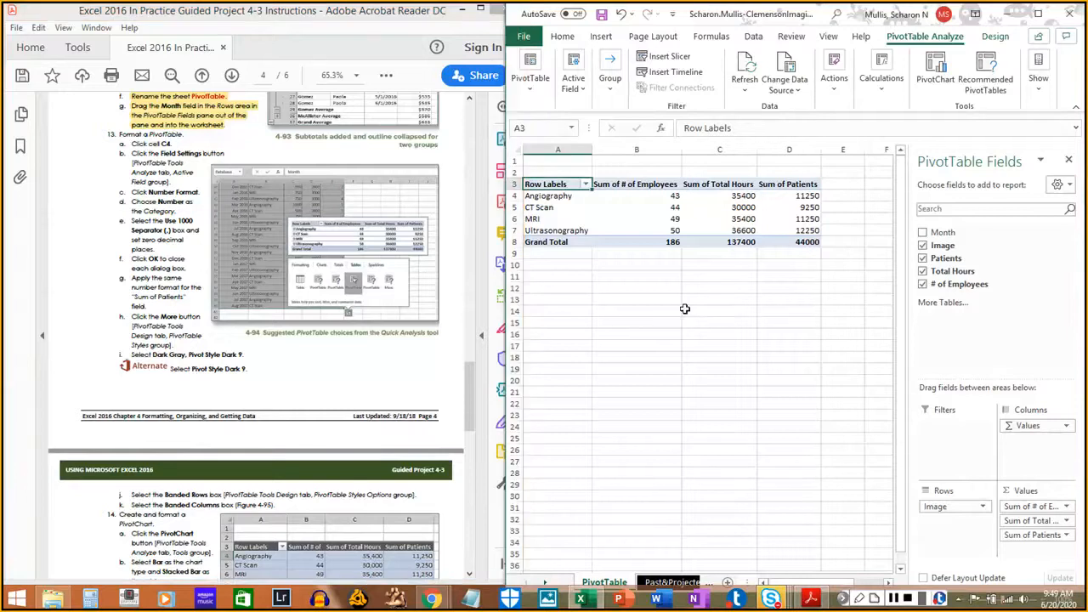
click(722, 186)
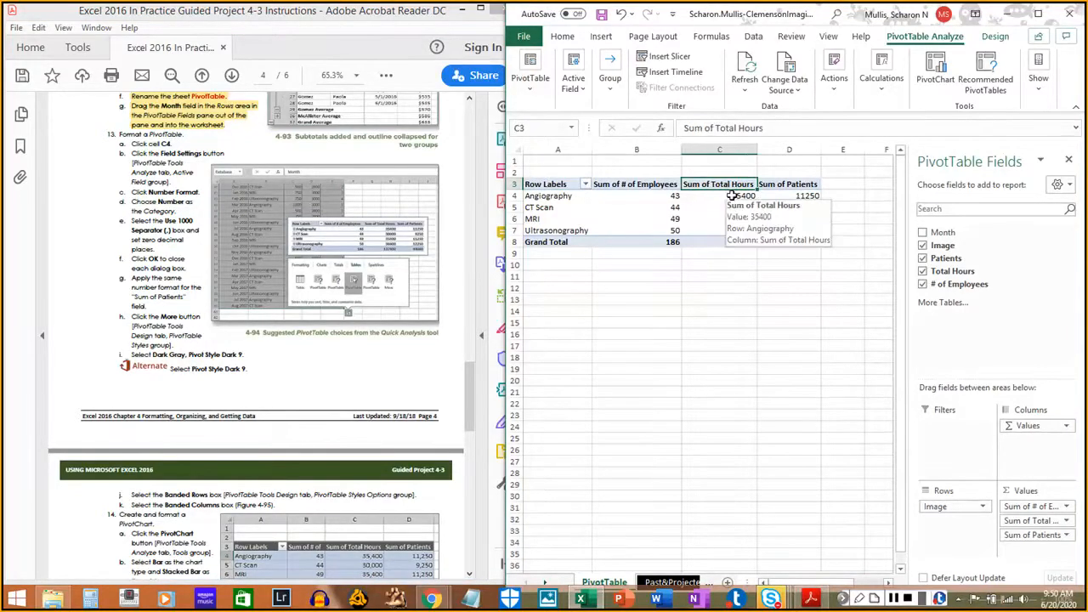
click(731, 196)
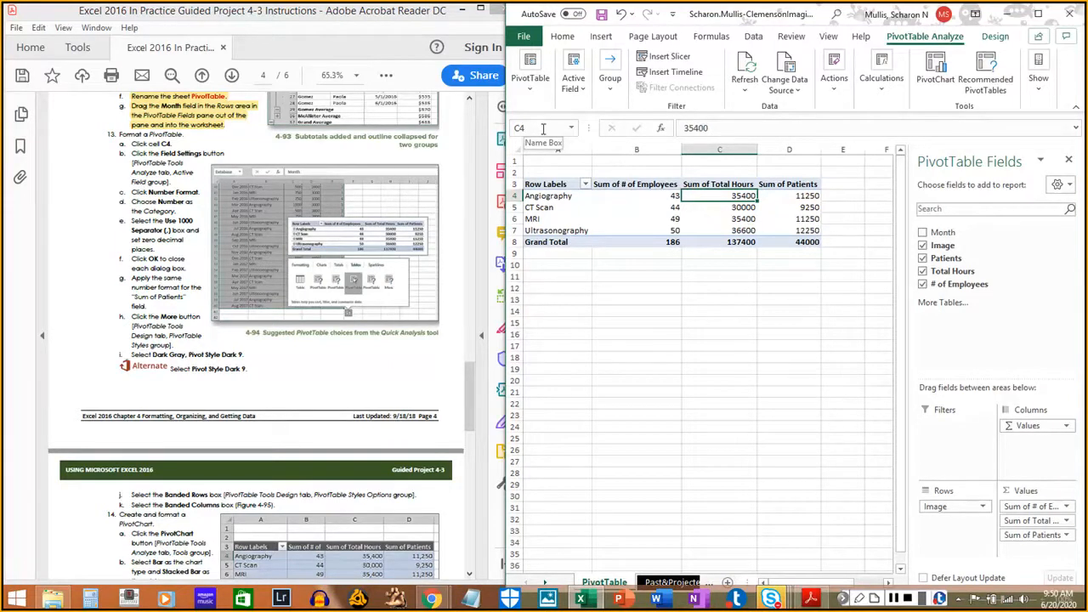
drag(132, 143, 174, 143)
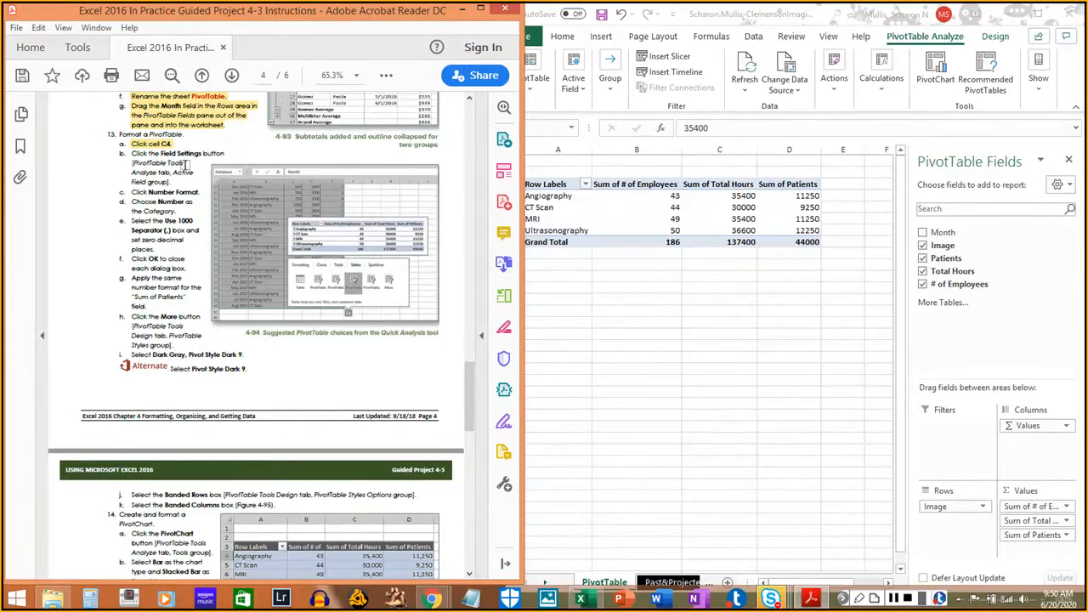
Open the field settings for Sum of Total Hours and highlight instruction 13b in the PDF
click(937, 47)
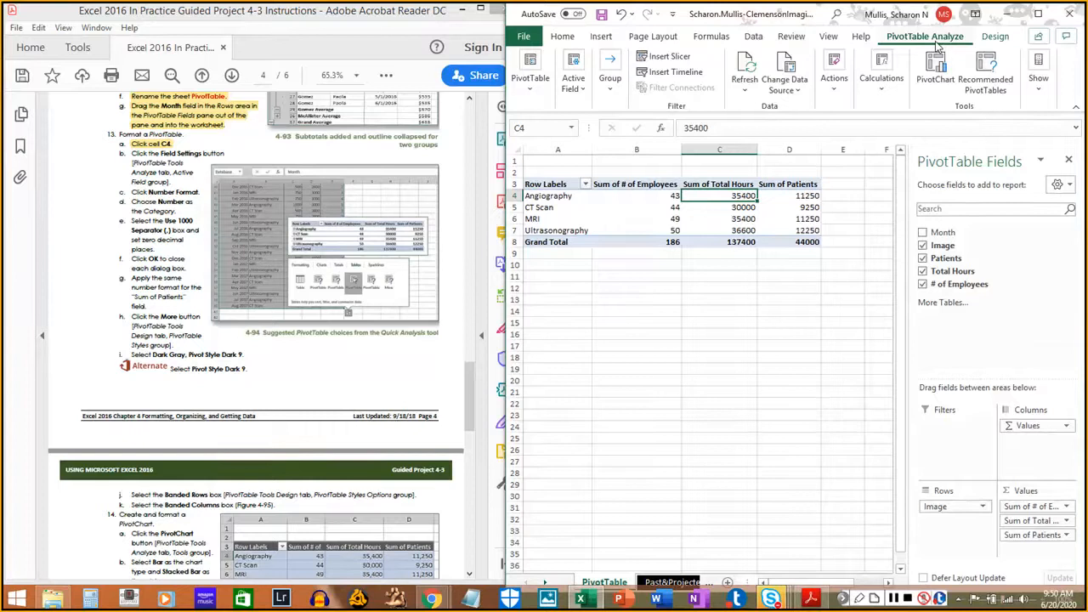
click(574, 96)
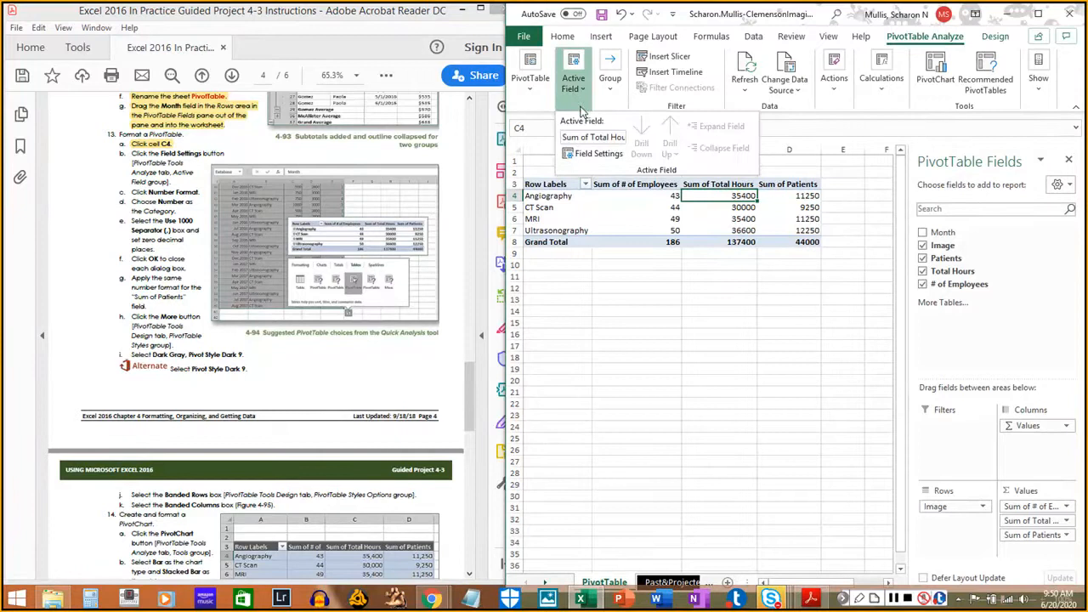
click(587, 157)
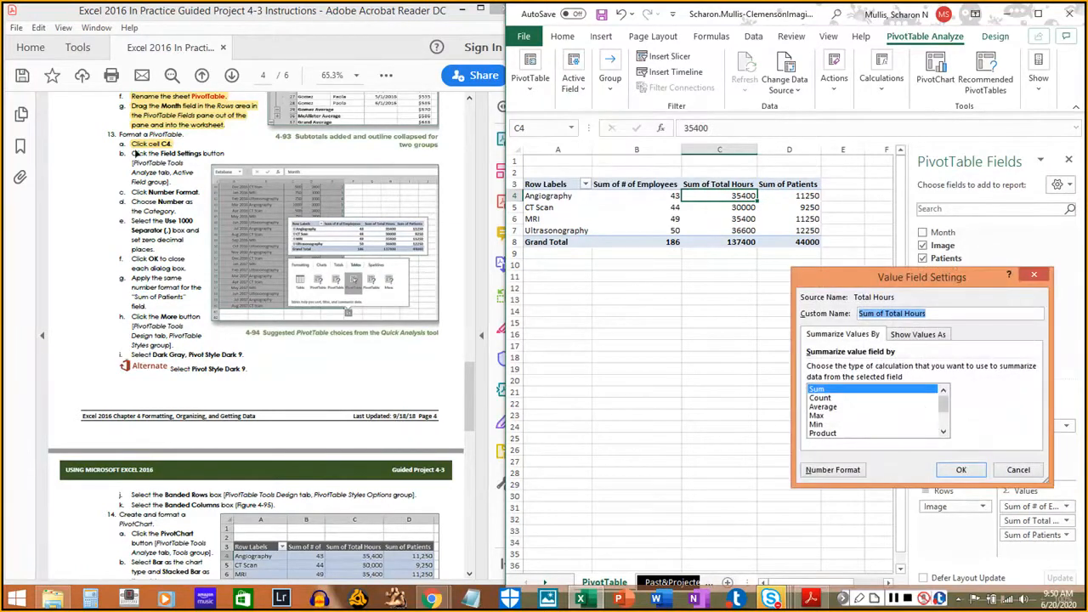
drag(129, 153, 192, 181)
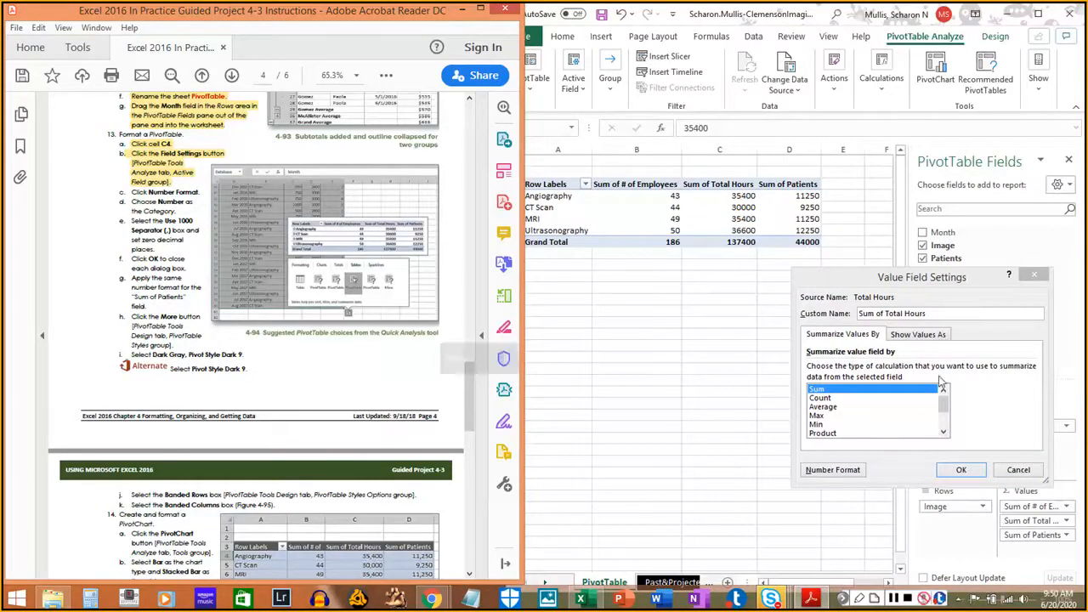
Choose Number as the number format category for Sum of Total Hours and highlight instructions 13c and 13d in the PDF
click(833, 470)
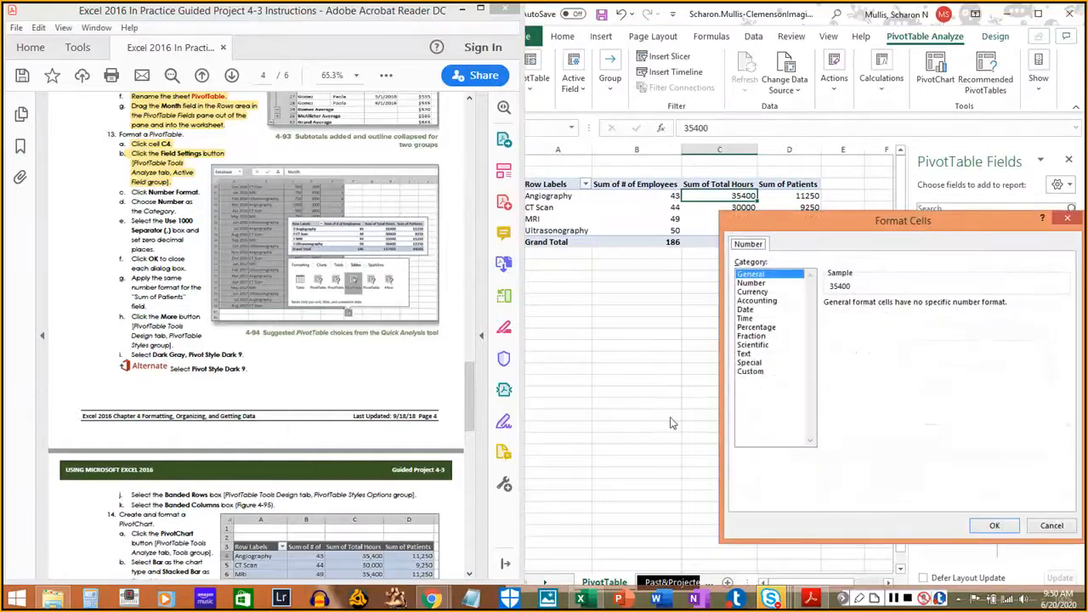
click(134, 192)
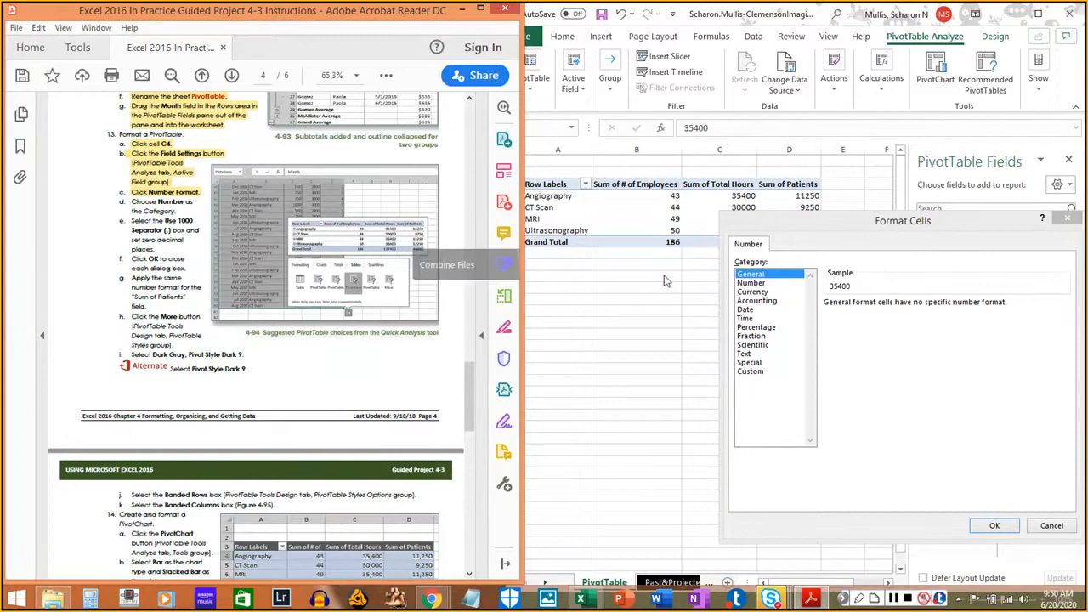
click(751, 283)
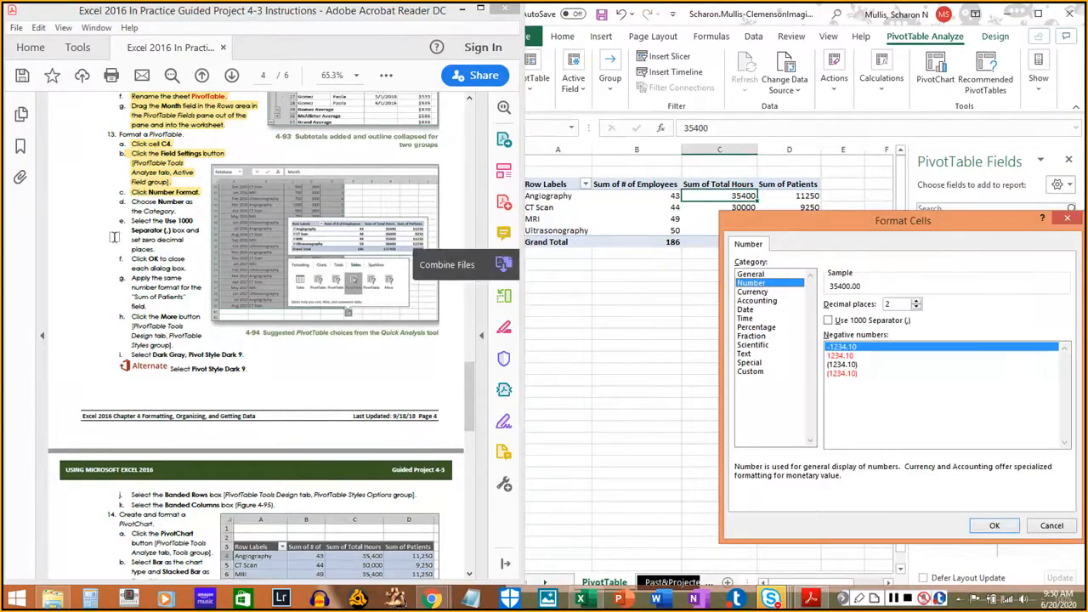
drag(131, 202, 159, 206)
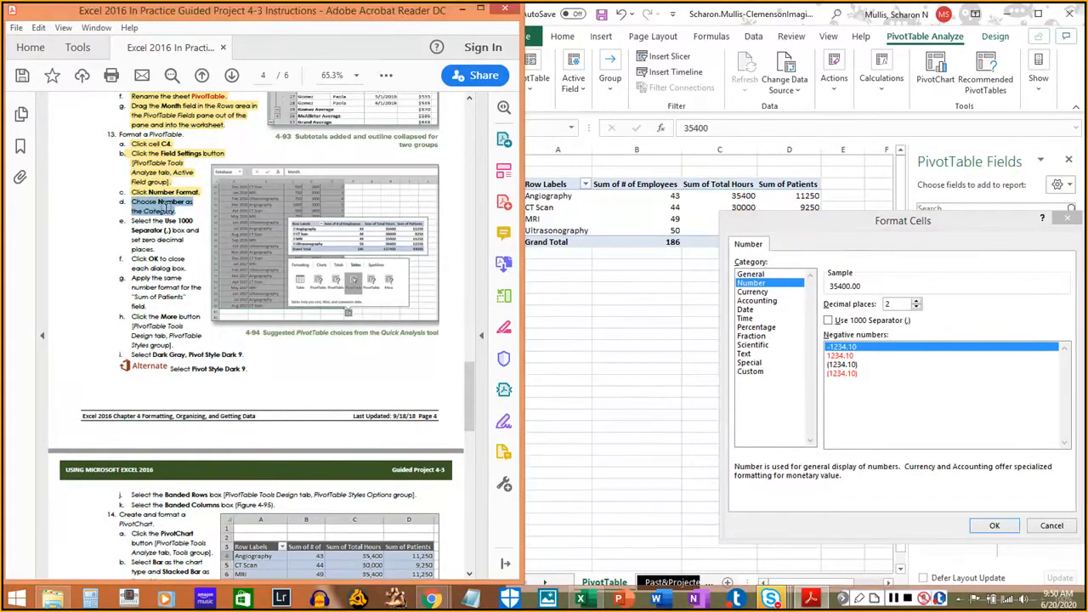
click(163, 211)
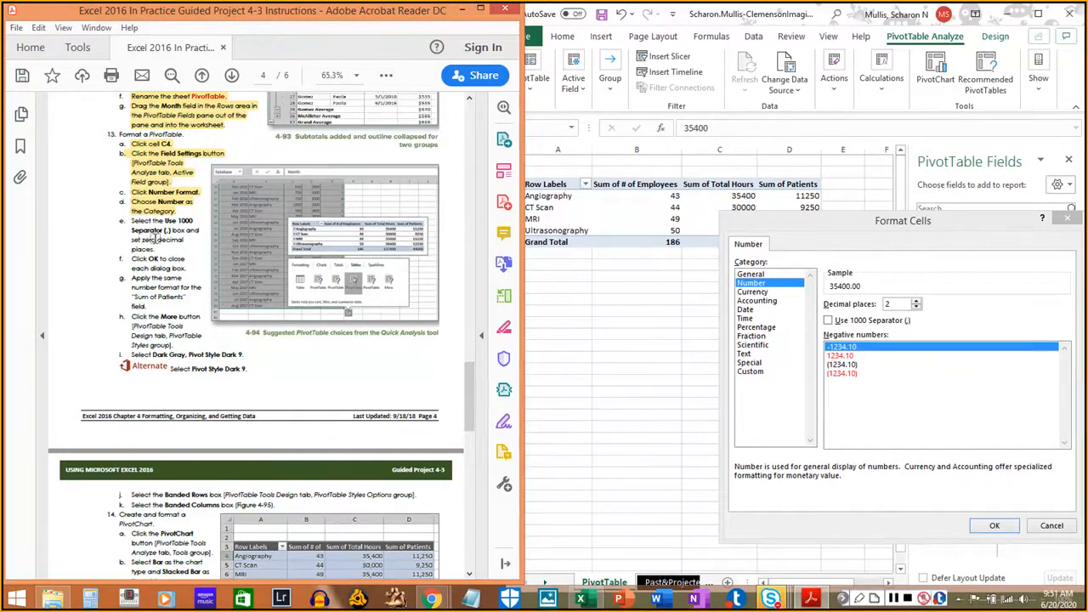
Enable the 1000 separator with 0 decimal places for Sum of Total Hours and highlight instruction 13e in the PDF
click(865, 323)
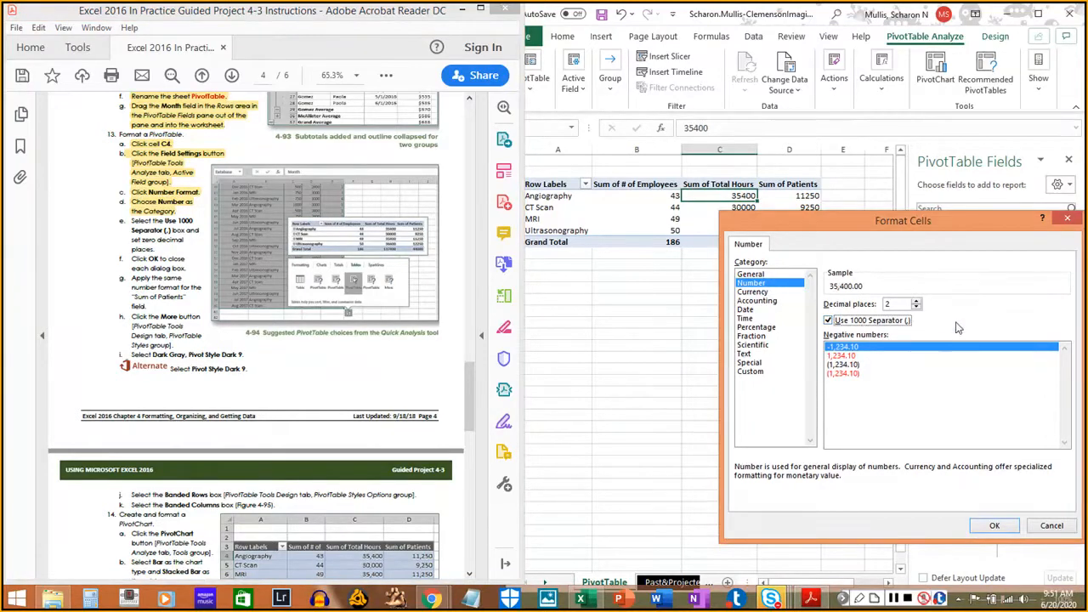
click(916, 307)
click(915, 307)
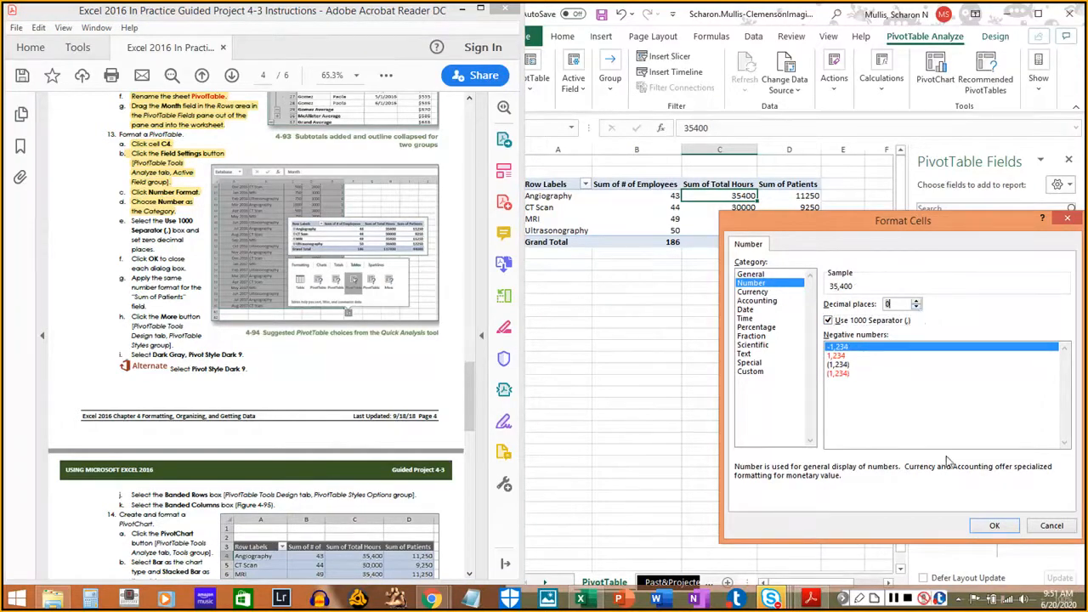
drag(131, 220, 158, 250)
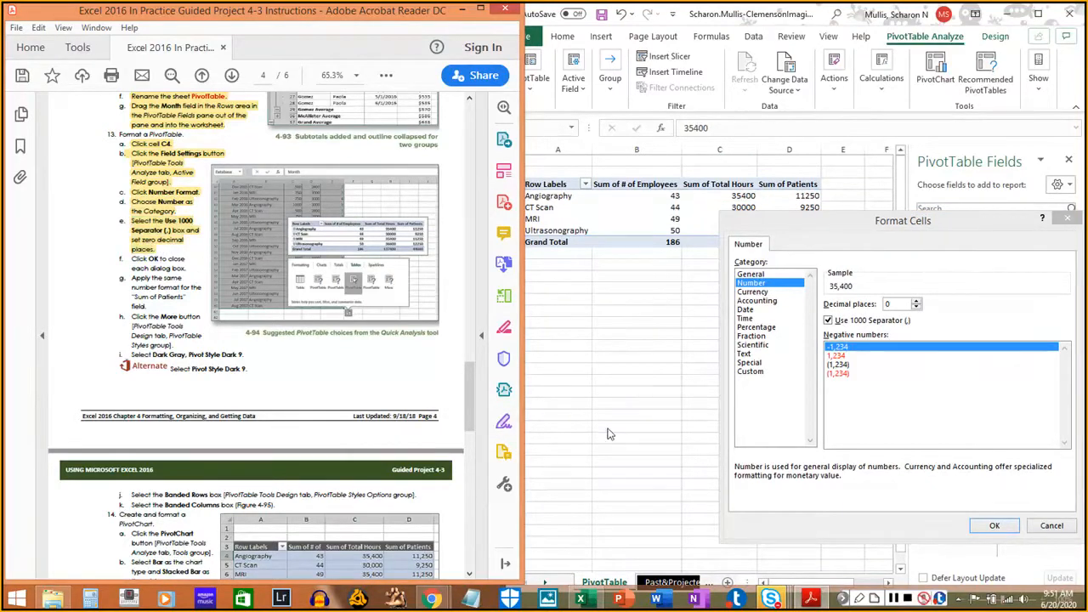
Apply the number format and field settings to Sum of Total Hours and highlight instruction 13f in the PDF
click(994, 528)
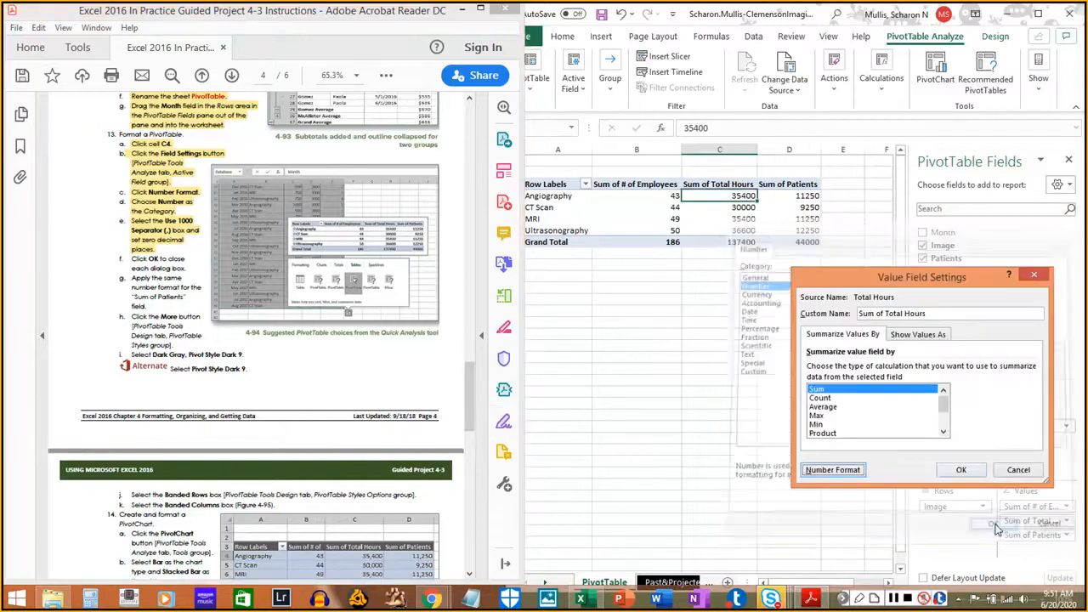
click(959, 470)
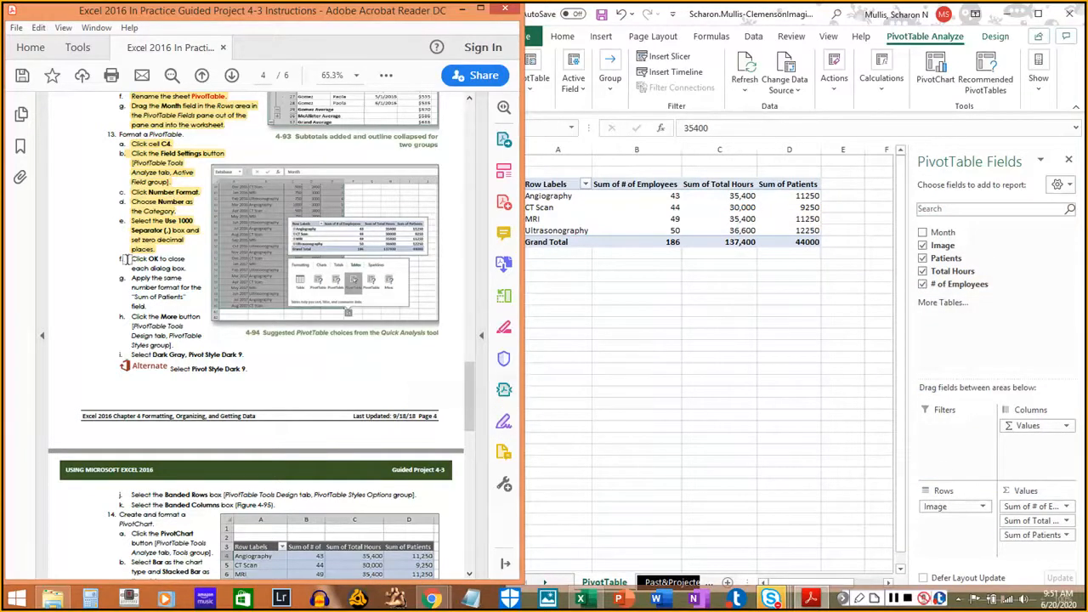
drag(127, 261, 185, 269)
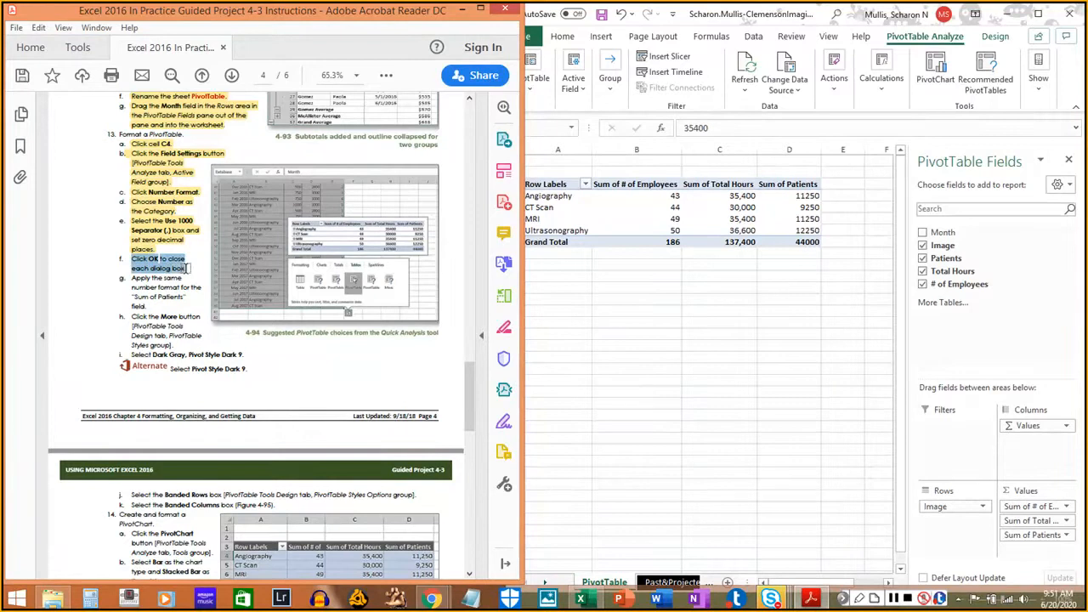
click(186, 269)
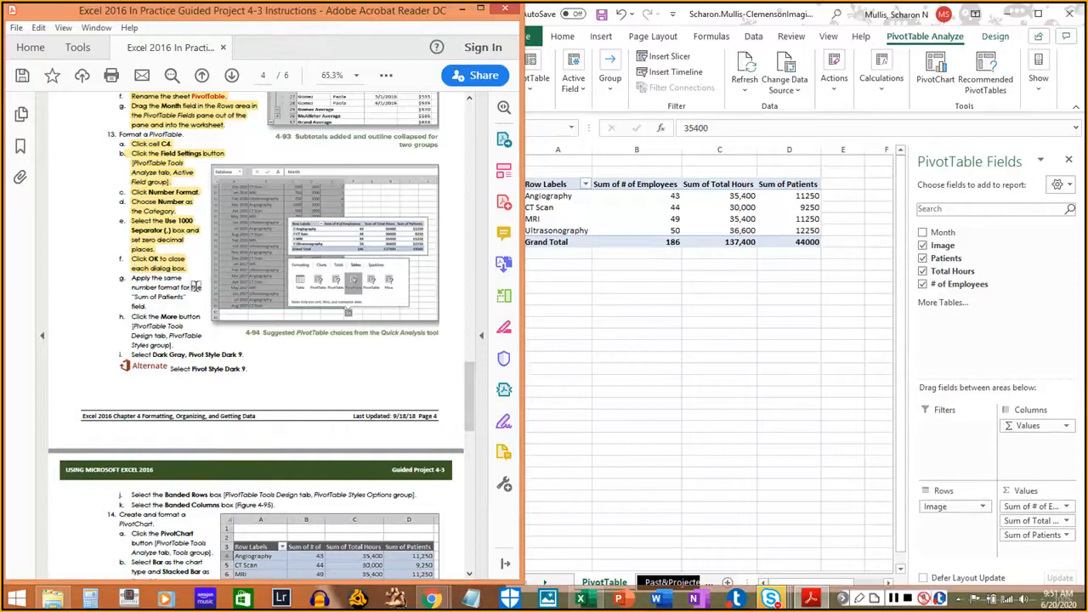
Format Sum of Patients as Number with the 1000 separator and 0 decimal places, and highlight instruction 13g in the PDF
click(799, 198)
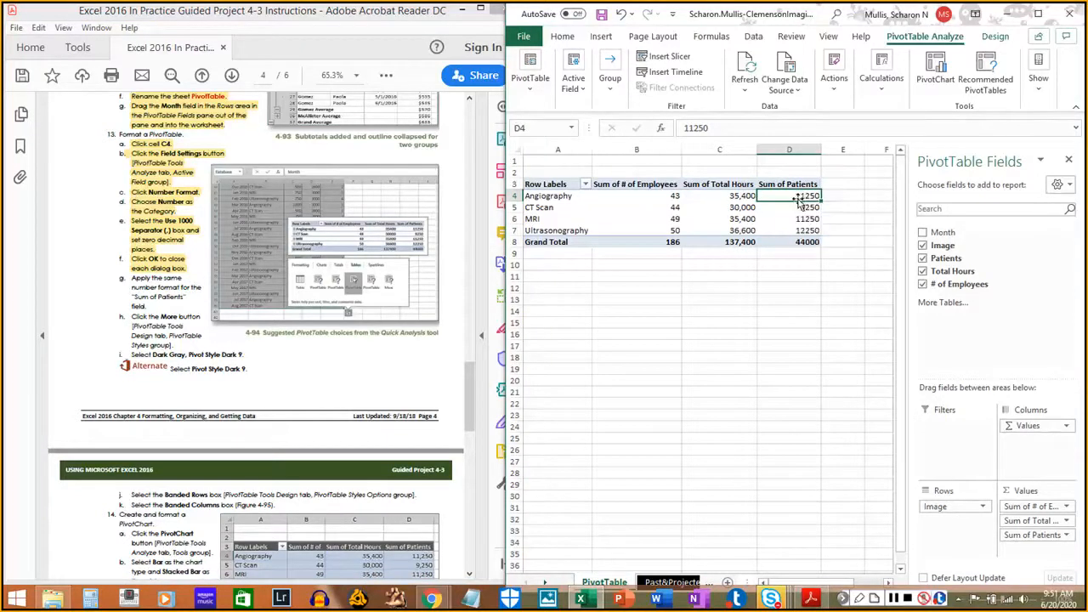
click(574, 89)
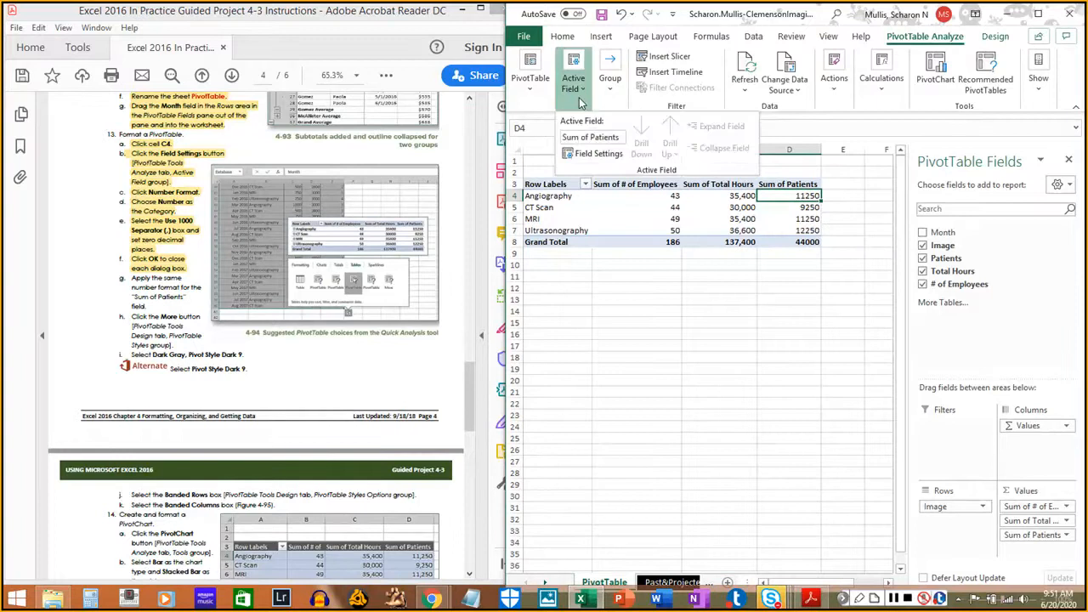
click(597, 153)
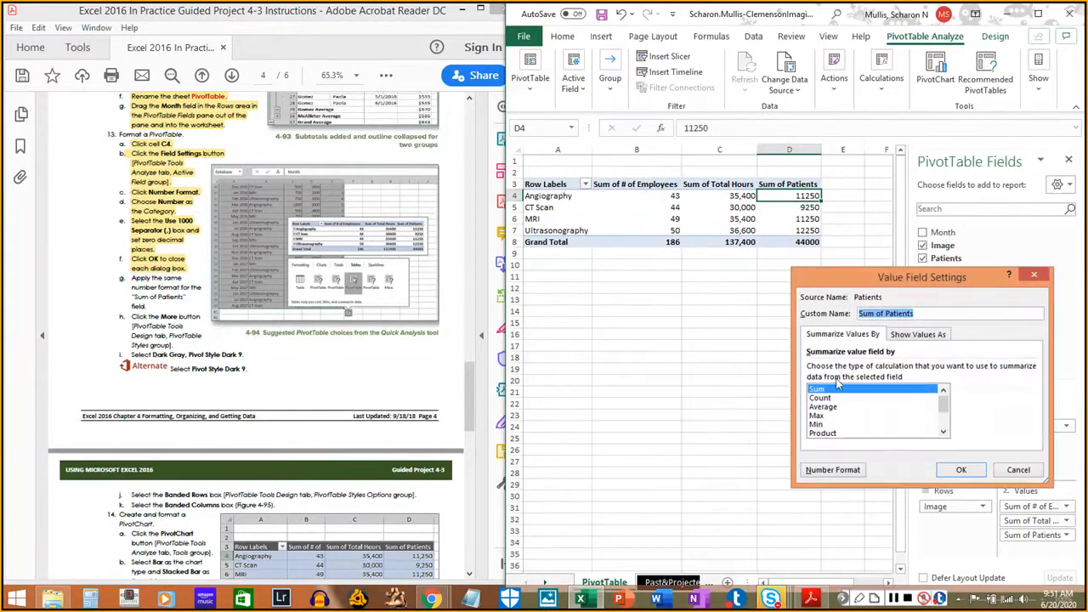
click(832, 469)
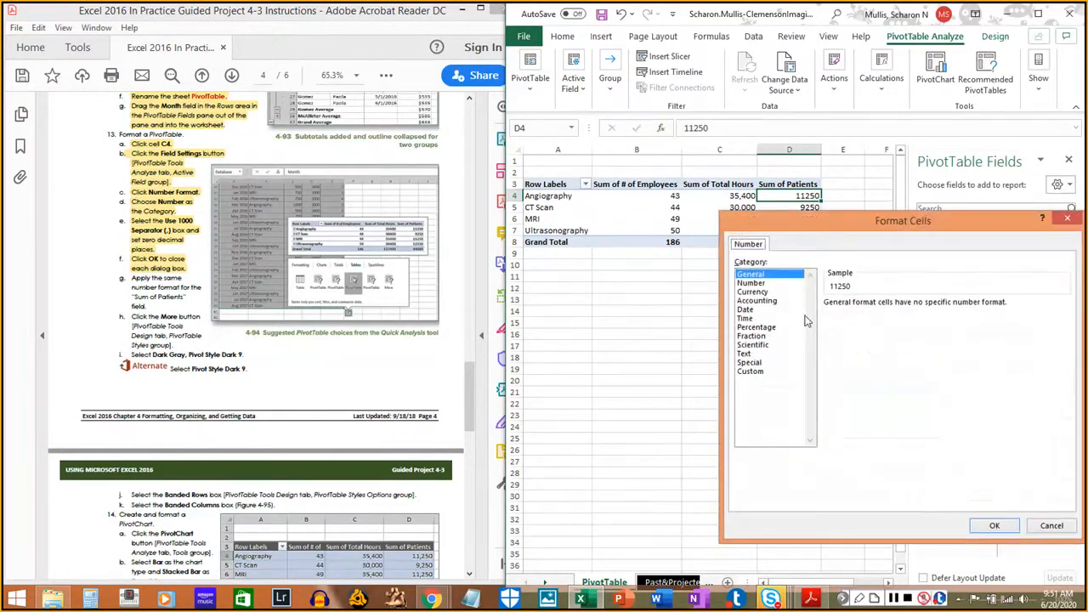
click(751, 282)
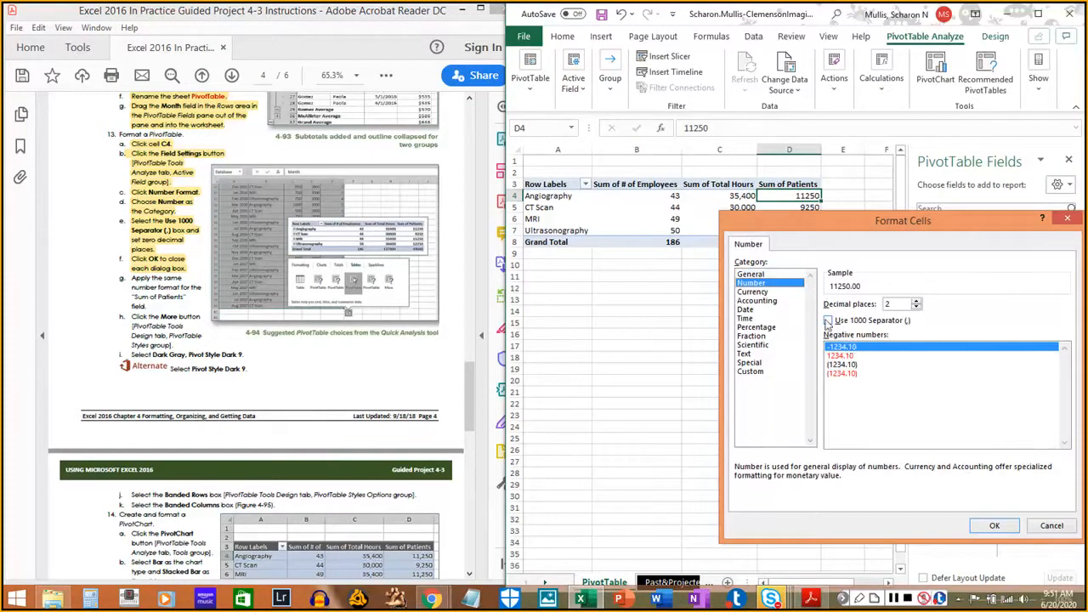
click(871, 320)
click(916, 306)
click(916, 307)
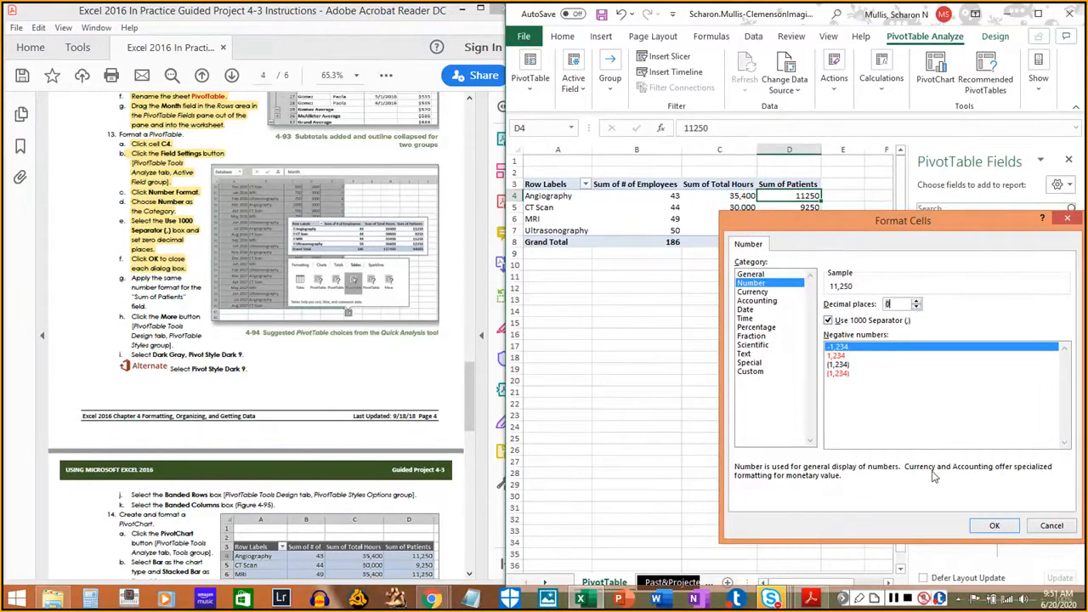
click(987, 526)
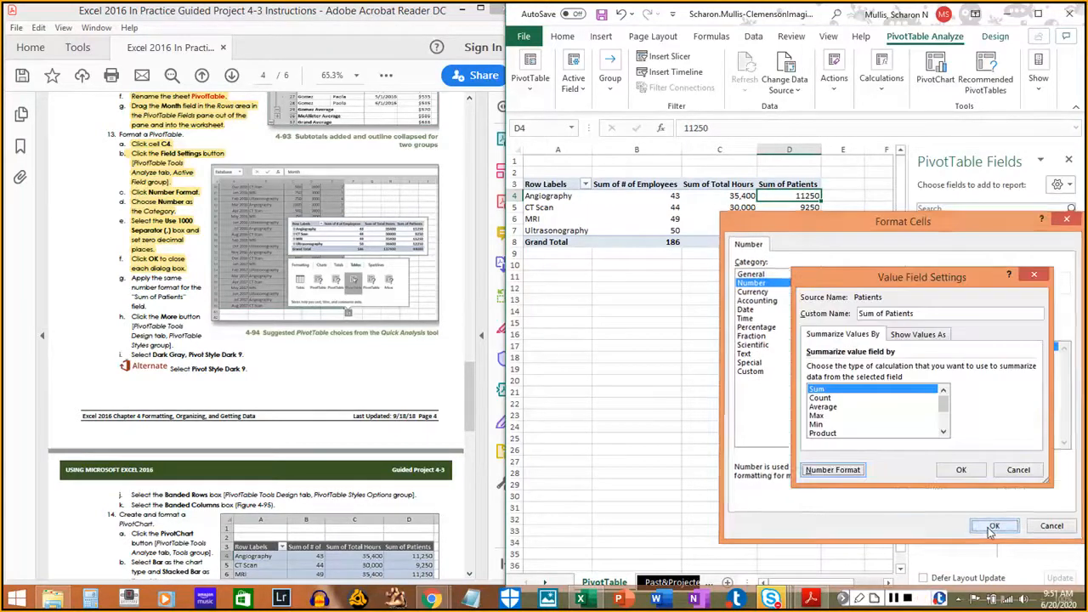
click(963, 472)
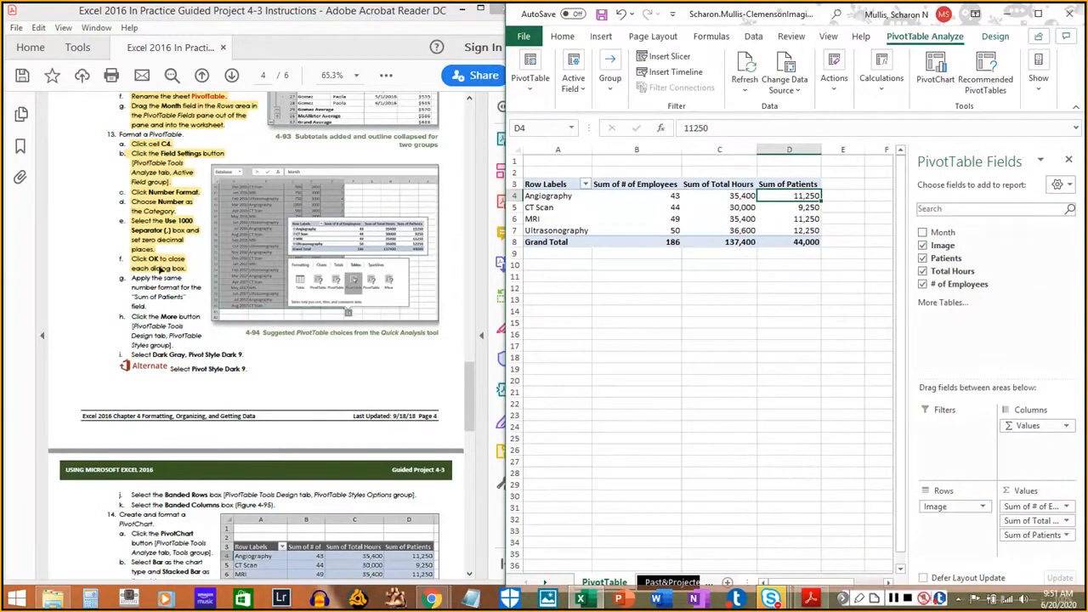
drag(131, 277, 147, 307)
click(183, 283)
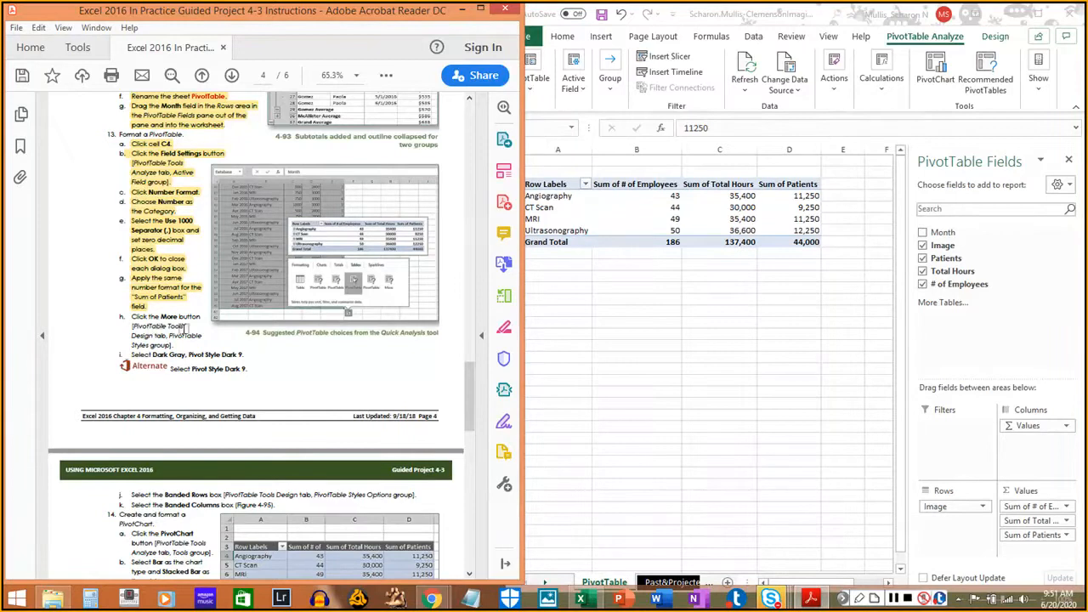
Apply the Dark Gray, Pivot Style Dark 9 style to the PivotTable and highlight instructions 13h and 13i in the PDF
click(789, 196)
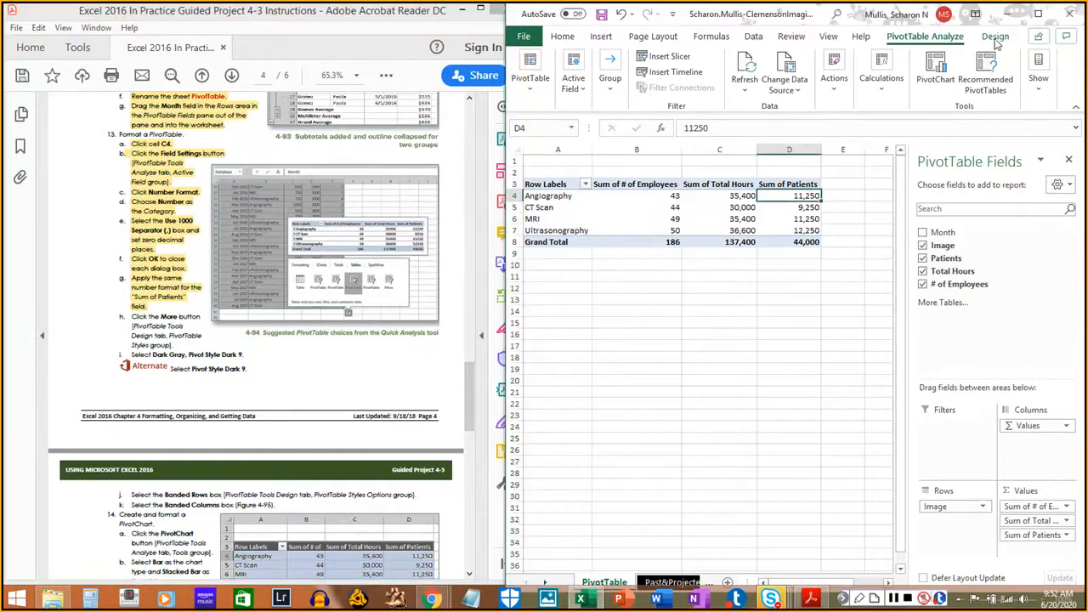
click(995, 37)
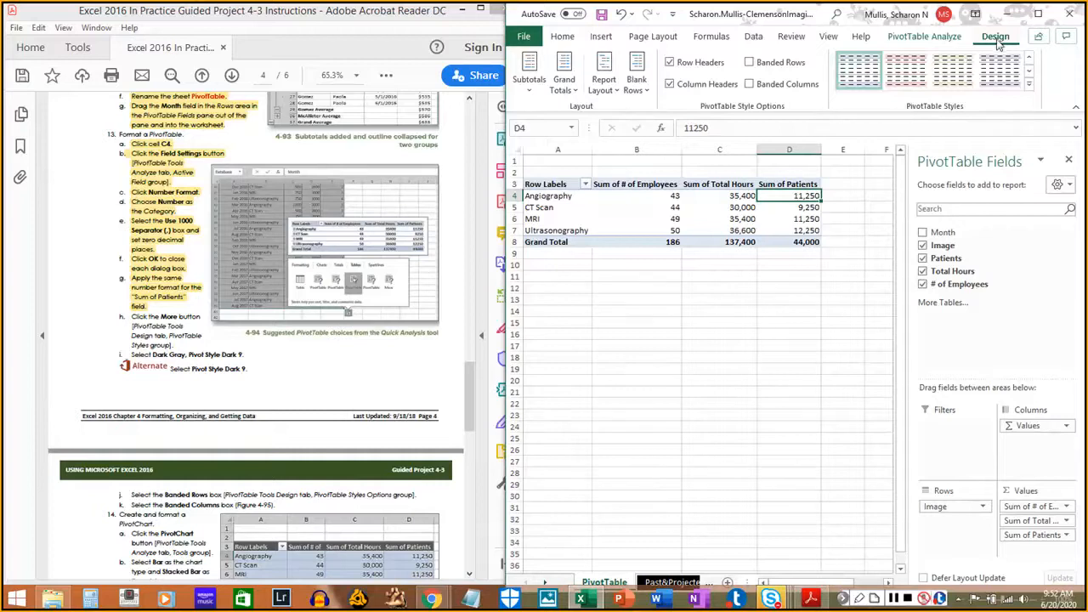
click(1029, 85)
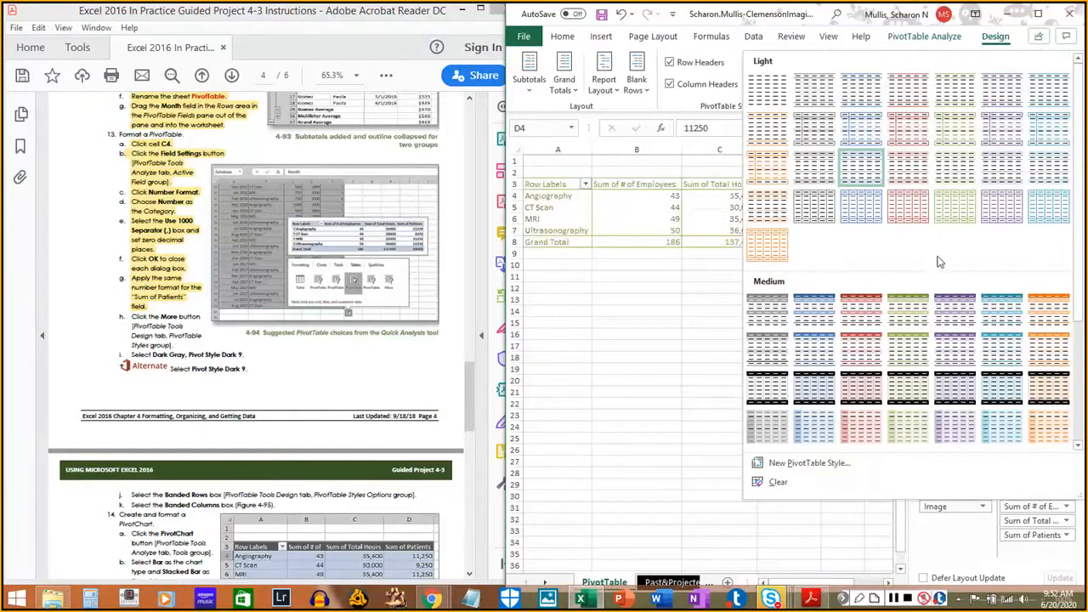
scroll(926, 277, down, 3)
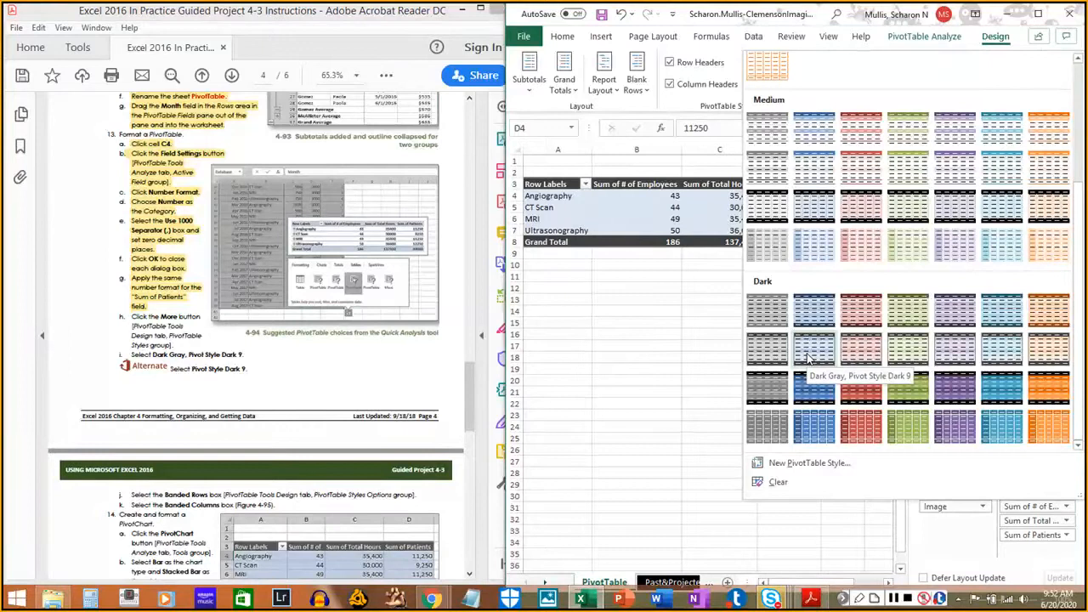
click(807, 359)
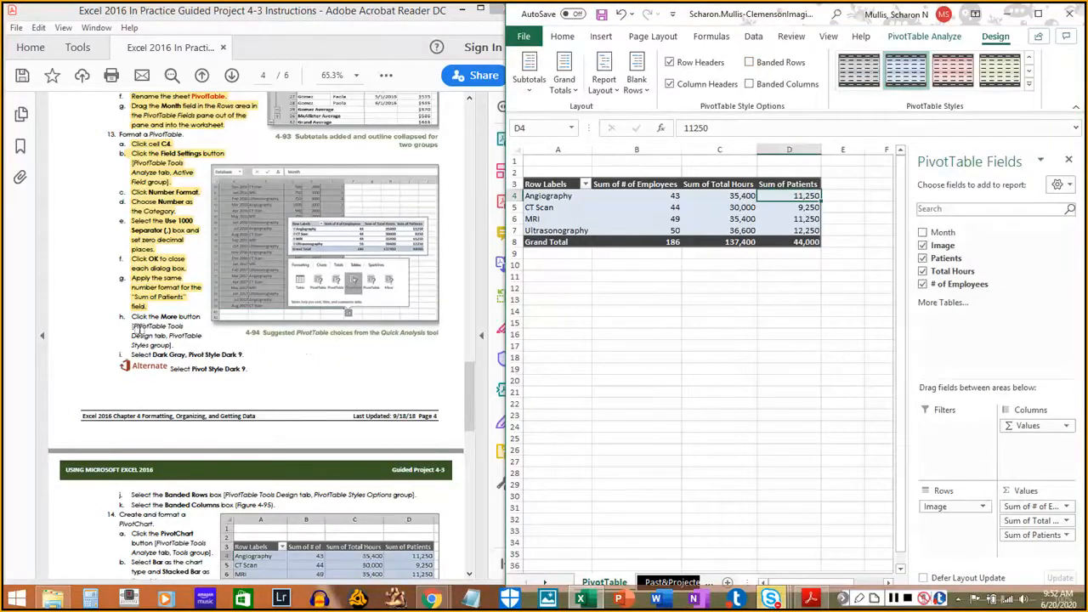
drag(132, 316, 244, 357)
Enable banded columns and banded rows for the PivotTable and highlight instructions 13j and 13k in the PDF
scroll(170, 488, down, 3)
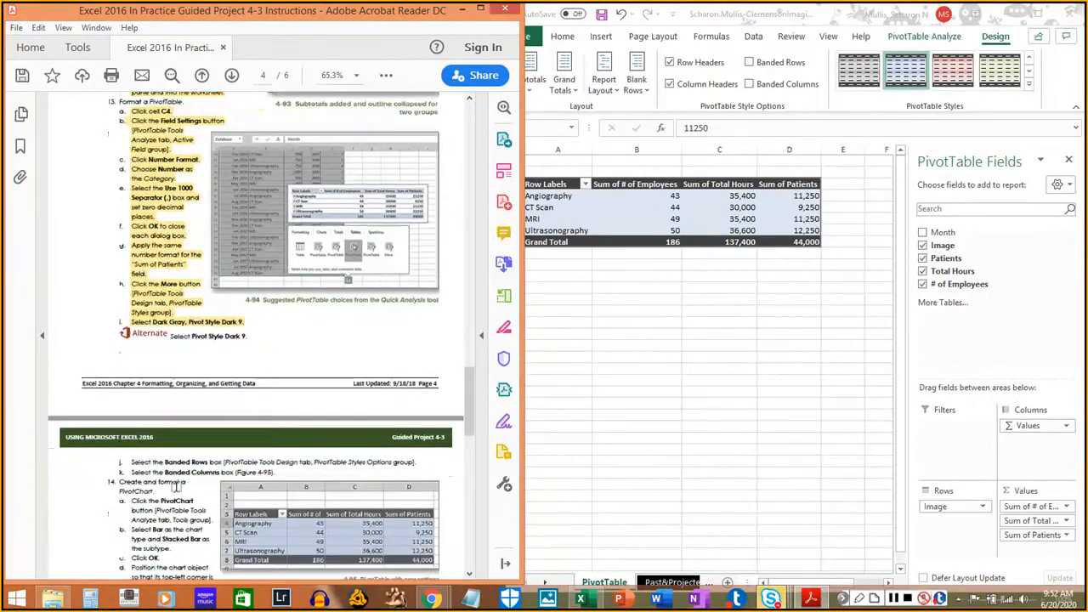
scroll(166, 470, down, 2)
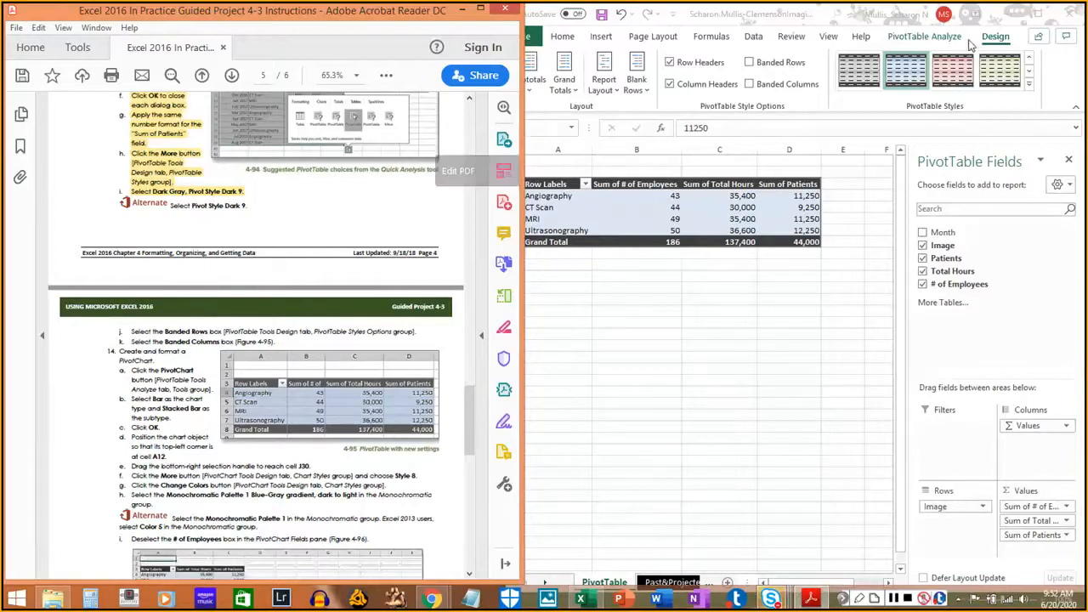
click(996, 38)
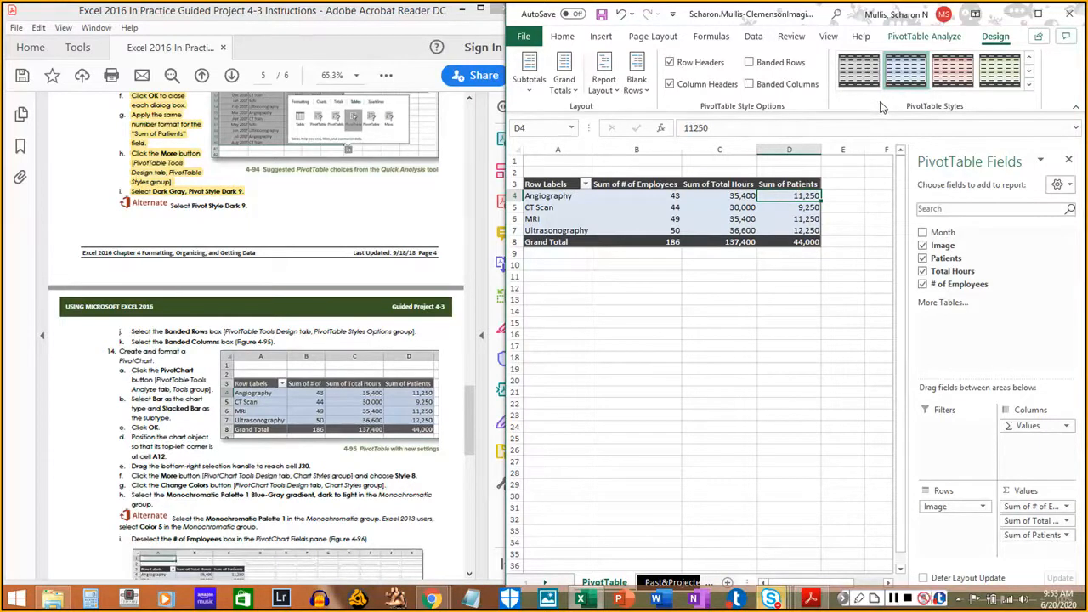
click(750, 87)
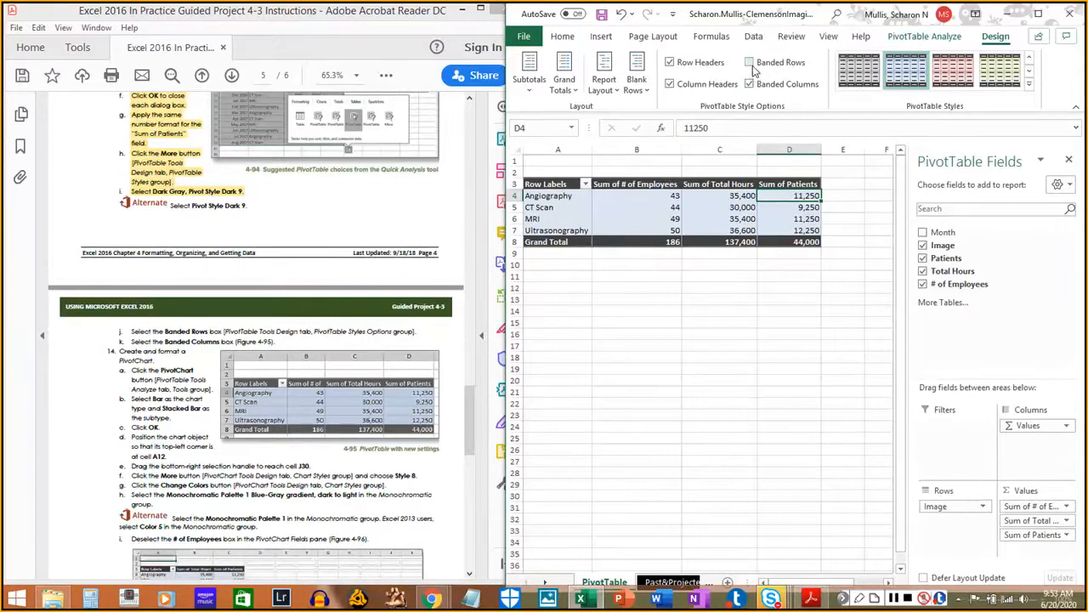
click(749, 62)
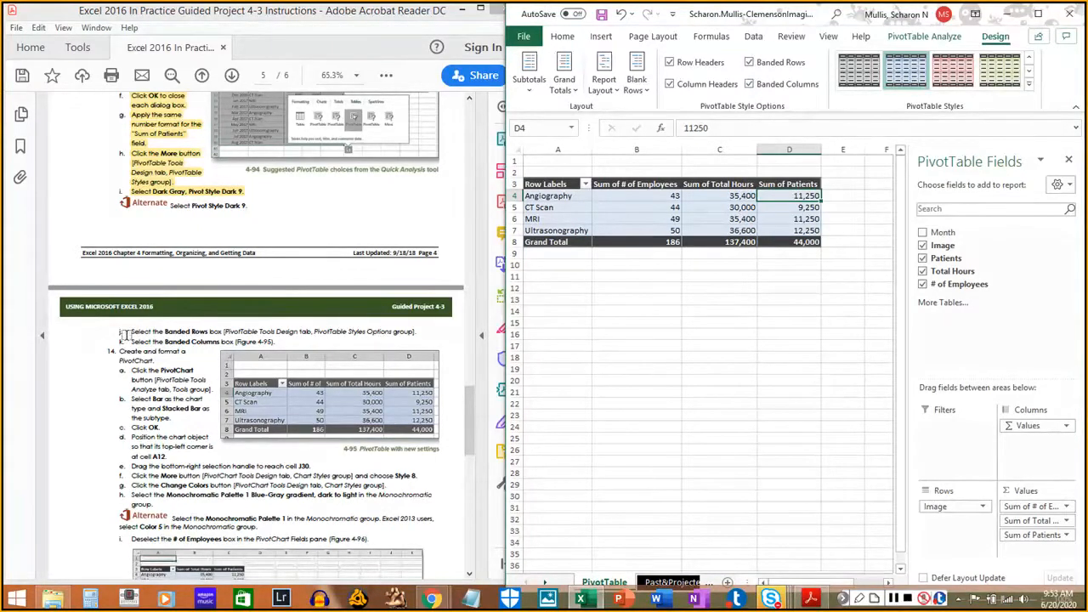
drag(133, 333, 421, 332)
drag(130, 340, 278, 340)
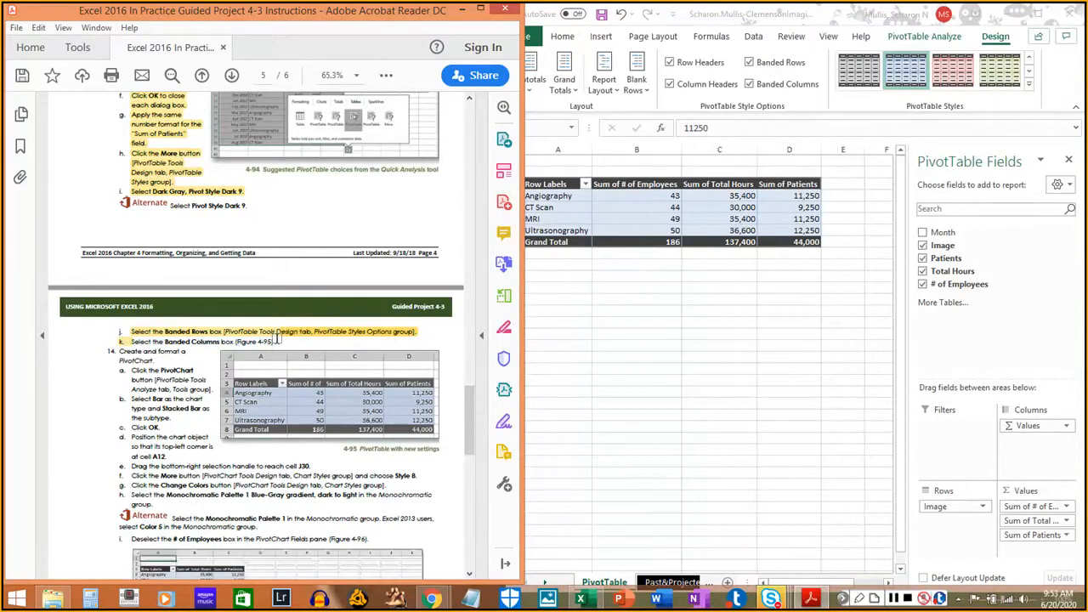
drag(129, 339, 282, 340)
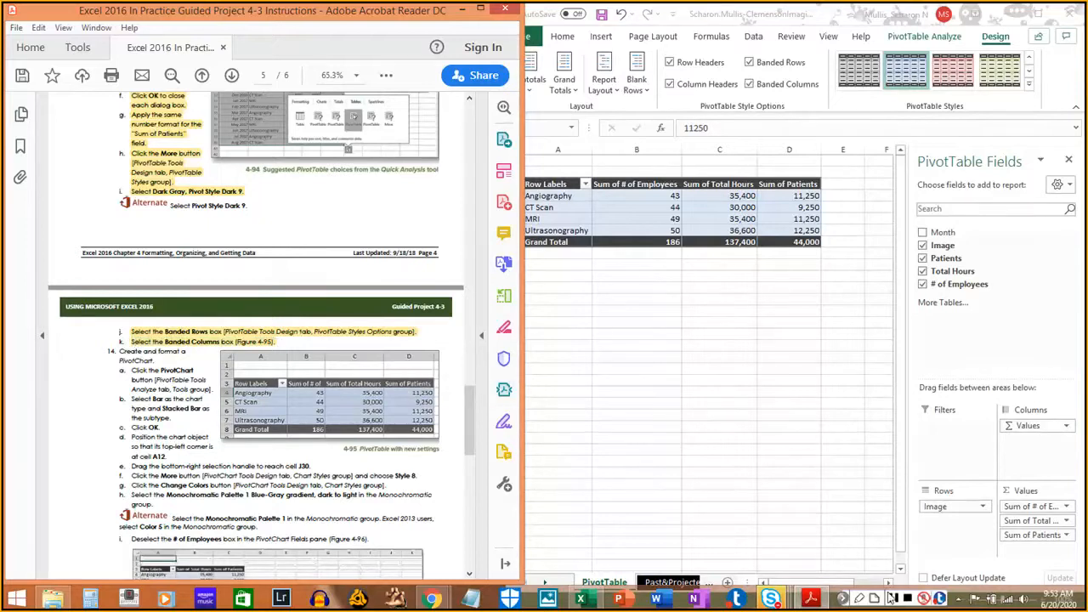
Start inserting a PivotChart with the PivotTable's Angiography row selected, and highlight instruction 14a in the PDF
click(1060, 88)
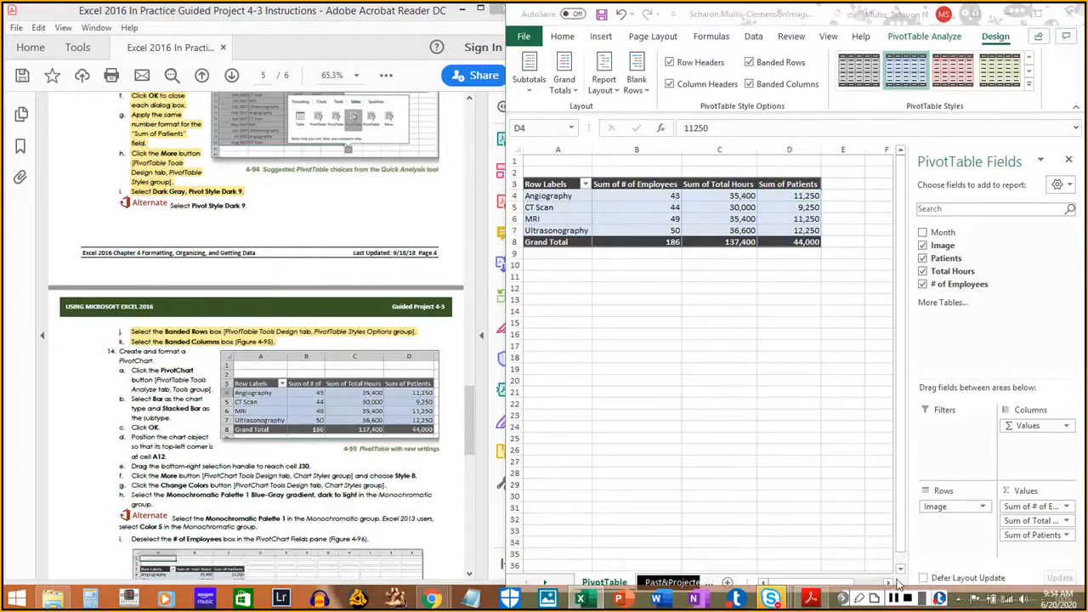
click(149, 401)
scroll(149, 400, down, 1)
scroll(147, 405, down, 3)
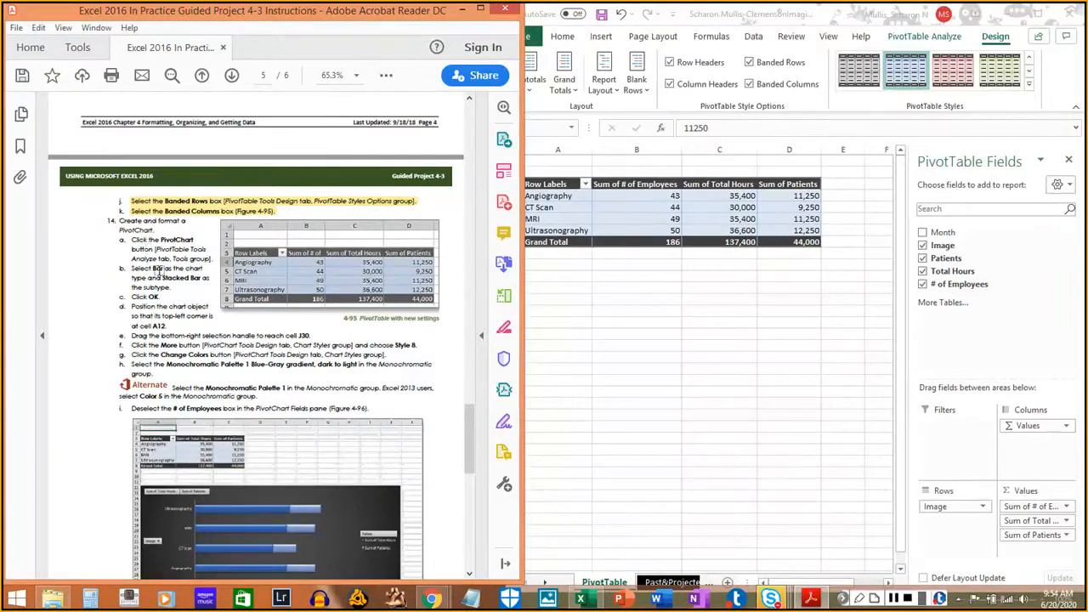
scroll(164, 276, down, 1)
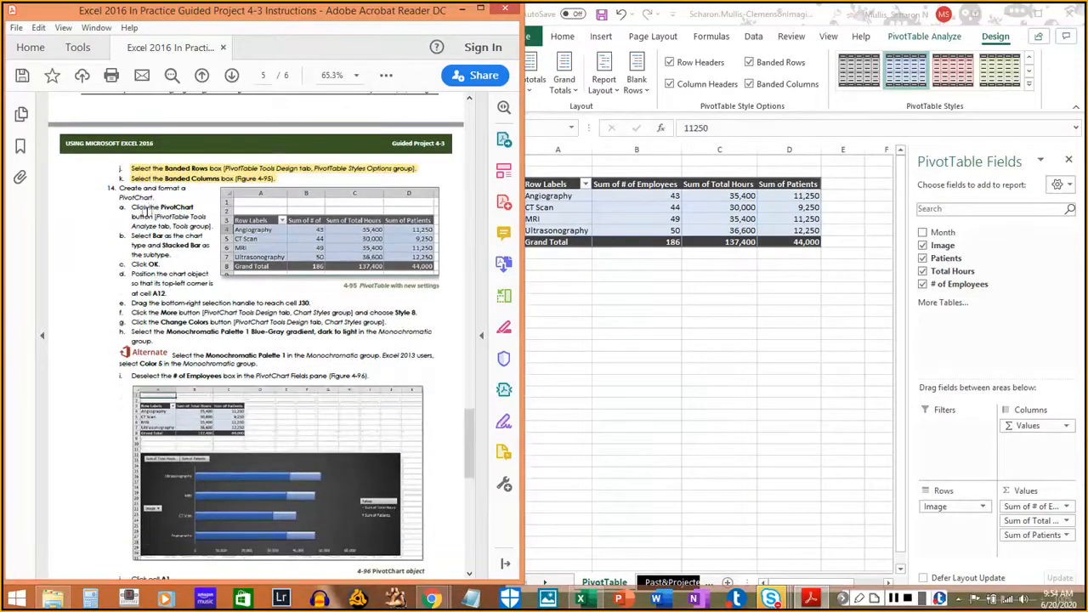
click(564, 211)
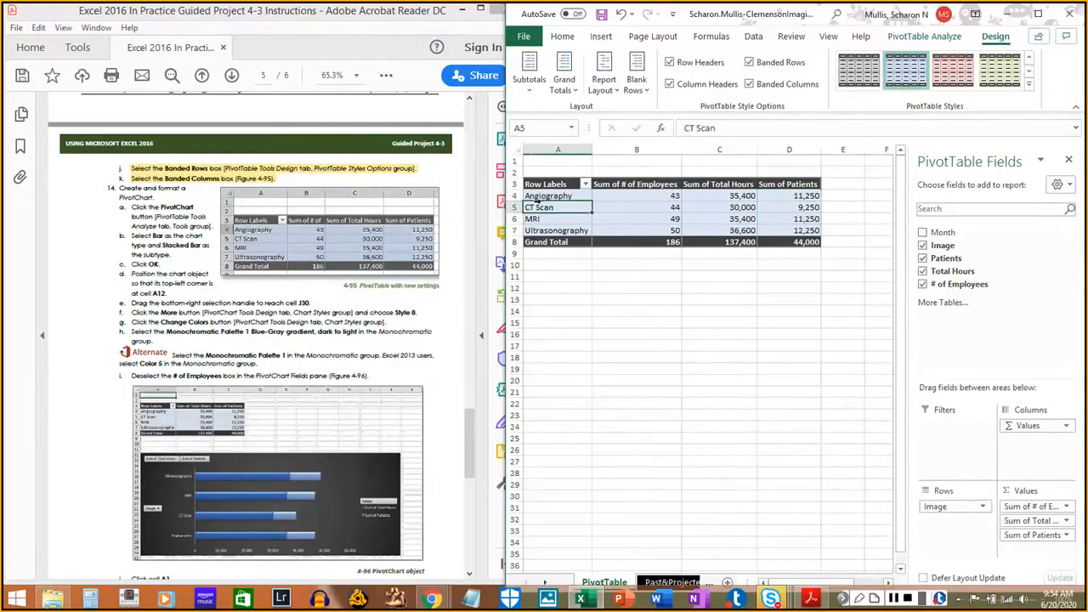
click(533, 195)
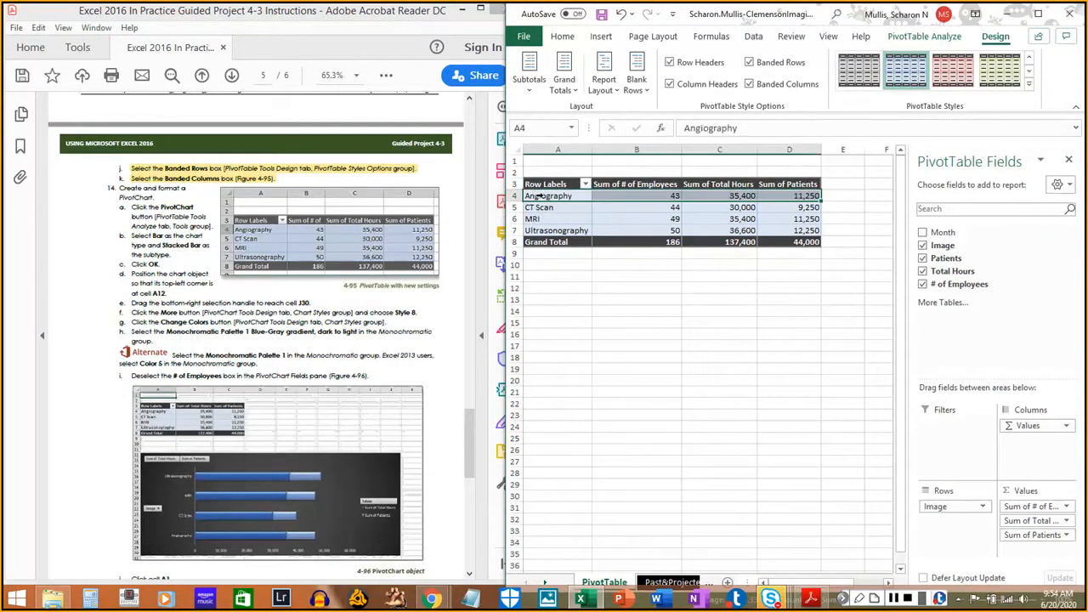
click(840, 603)
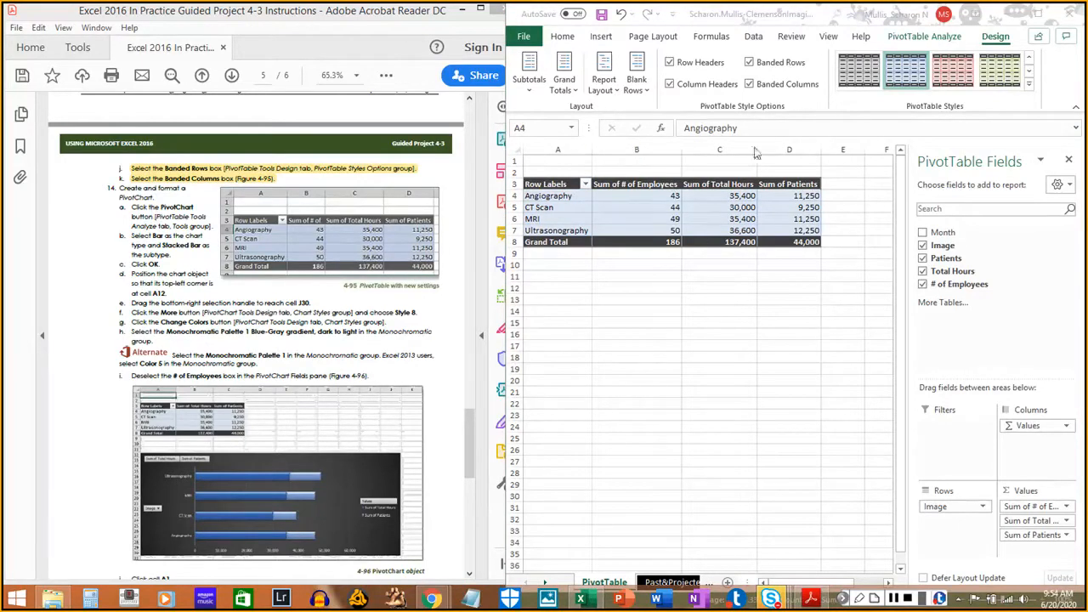
click(938, 42)
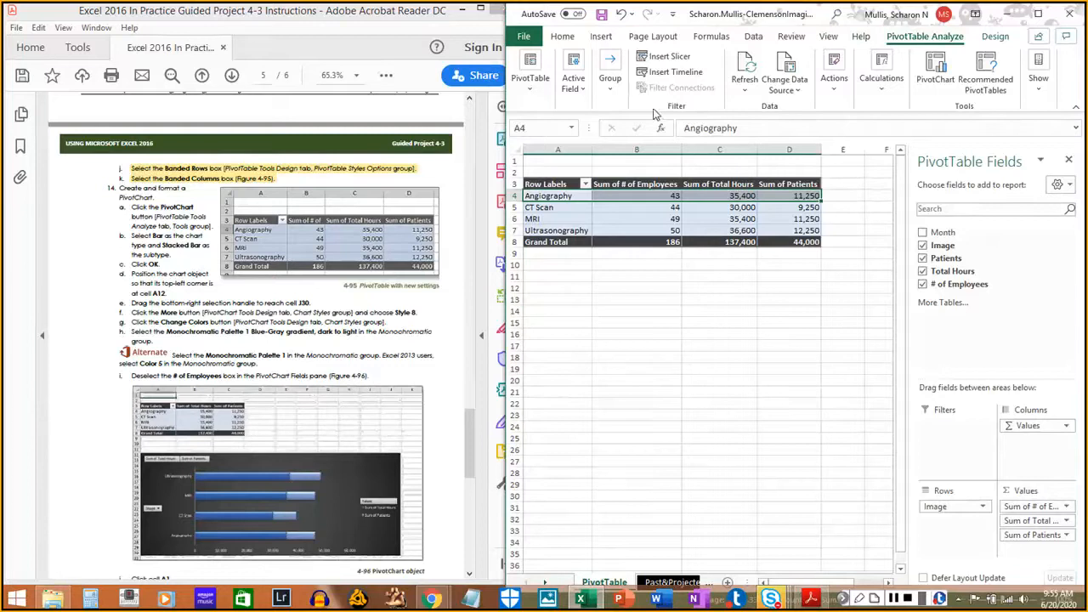
click(936, 76)
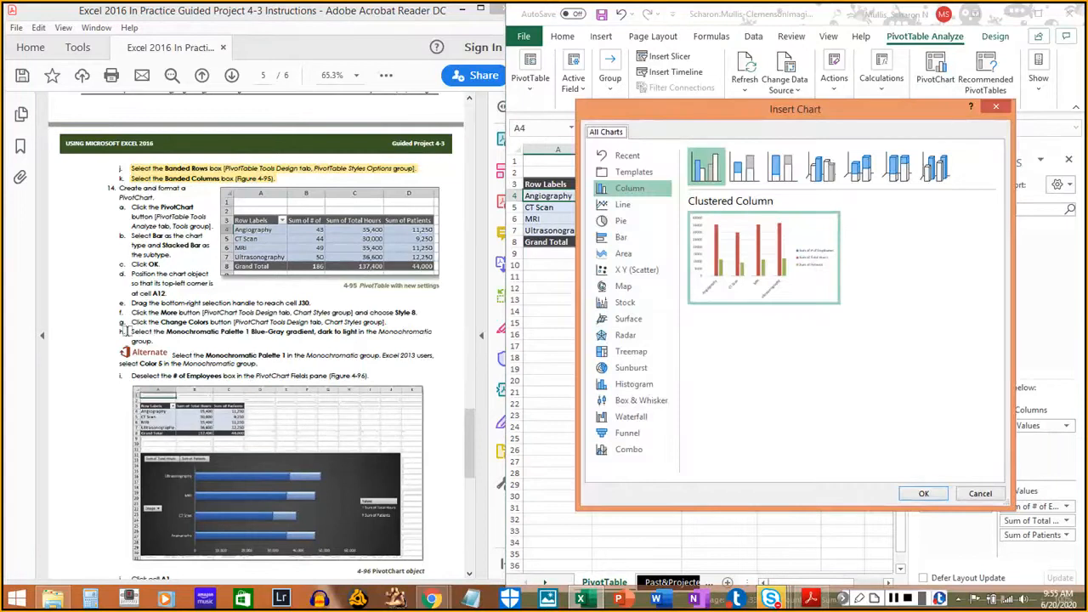
click(130, 207)
drag(129, 207, 213, 223)
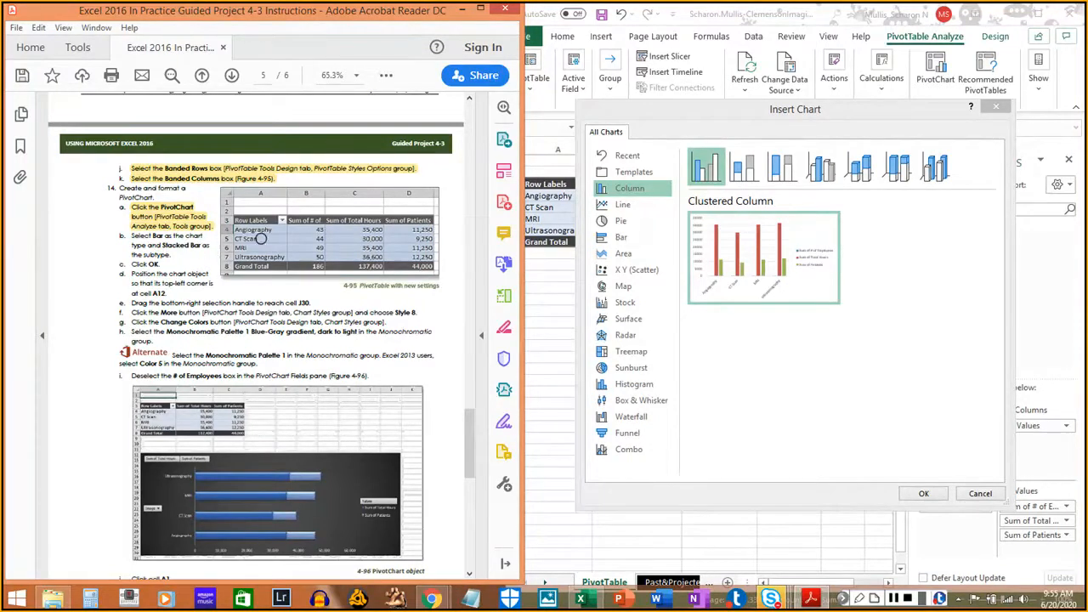
Insert the PivotChart as a Stacked Bar chart and highlight instruction 14b in the PDF
click(623, 239)
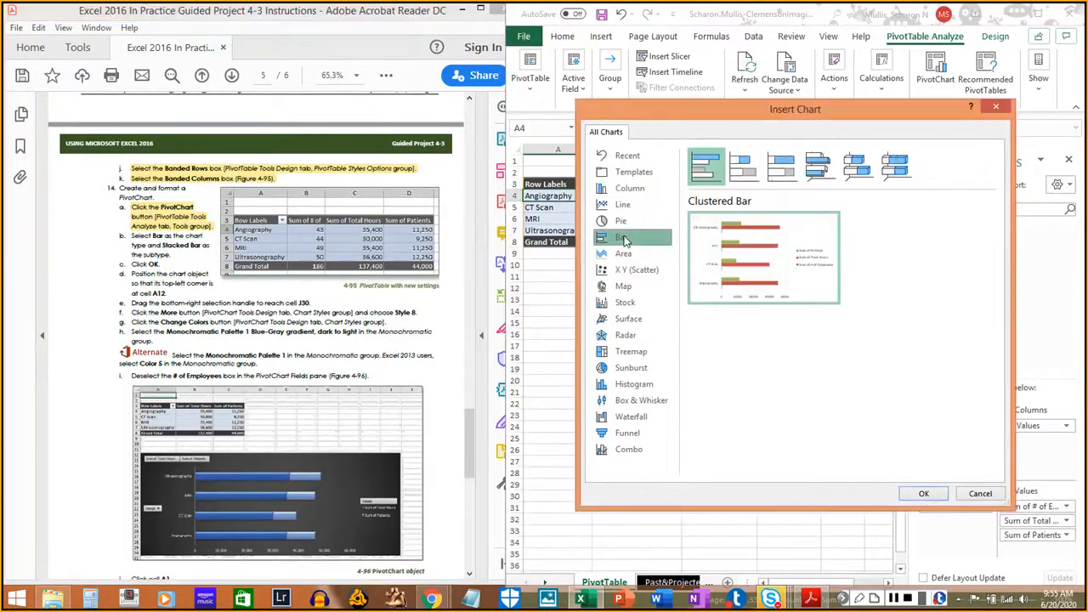
click(740, 169)
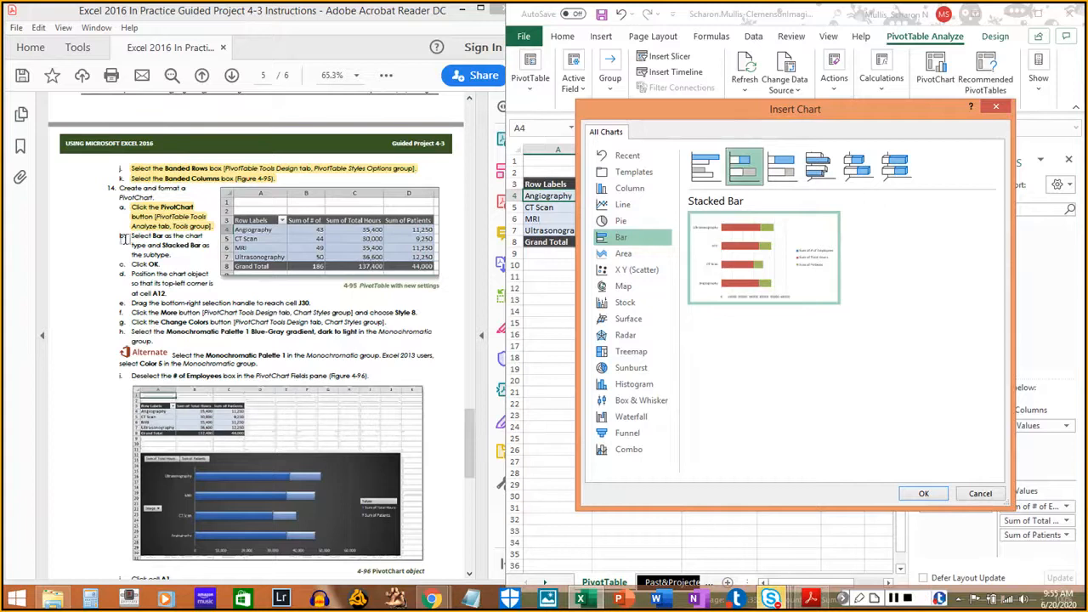
drag(130, 236, 170, 254)
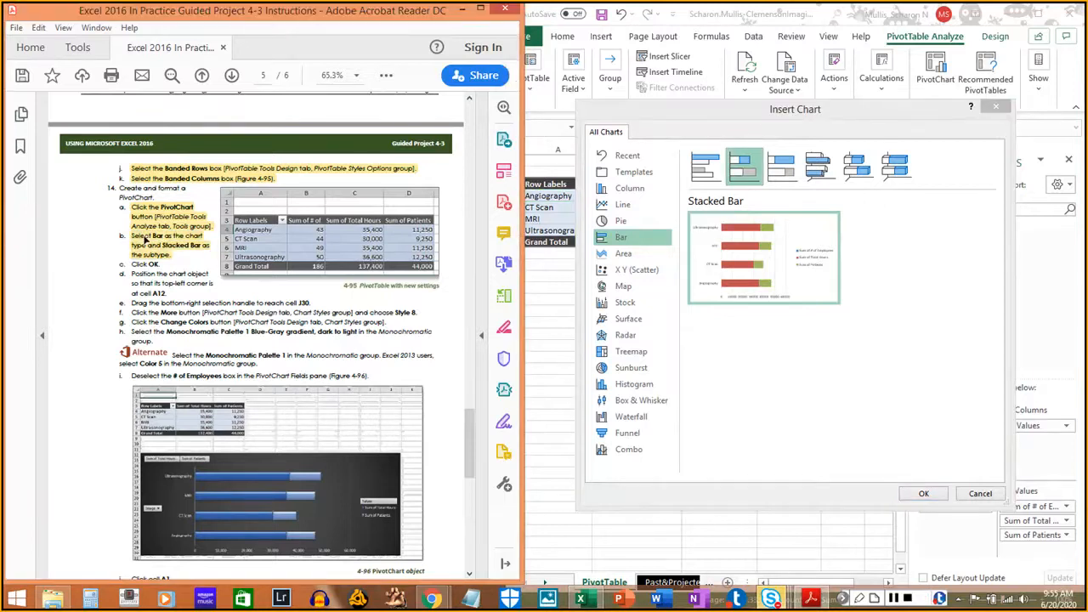
scroll(158, 273, down, 2)
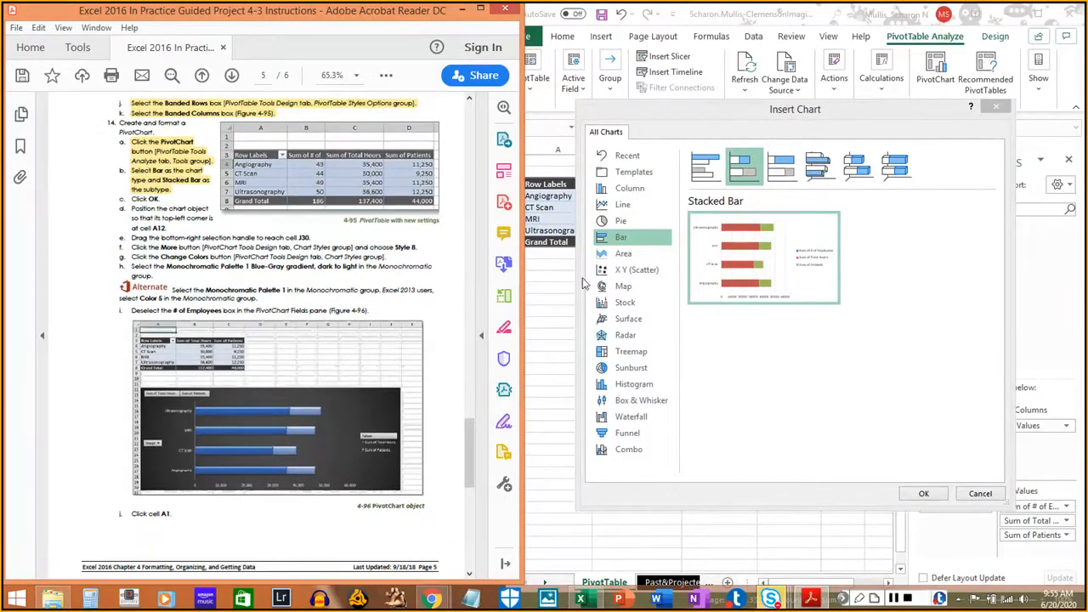
click(924, 494)
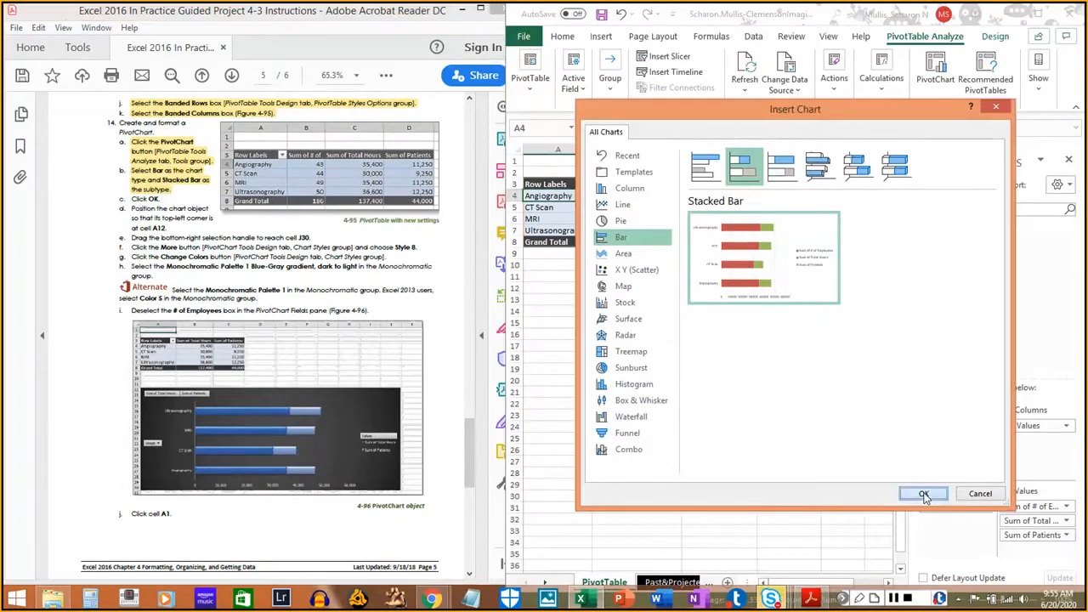
Confirm the Stacked Bar PivotChart so it is placed on the sheet, and highlight instruction 14c in the PDF
click(924, 495)
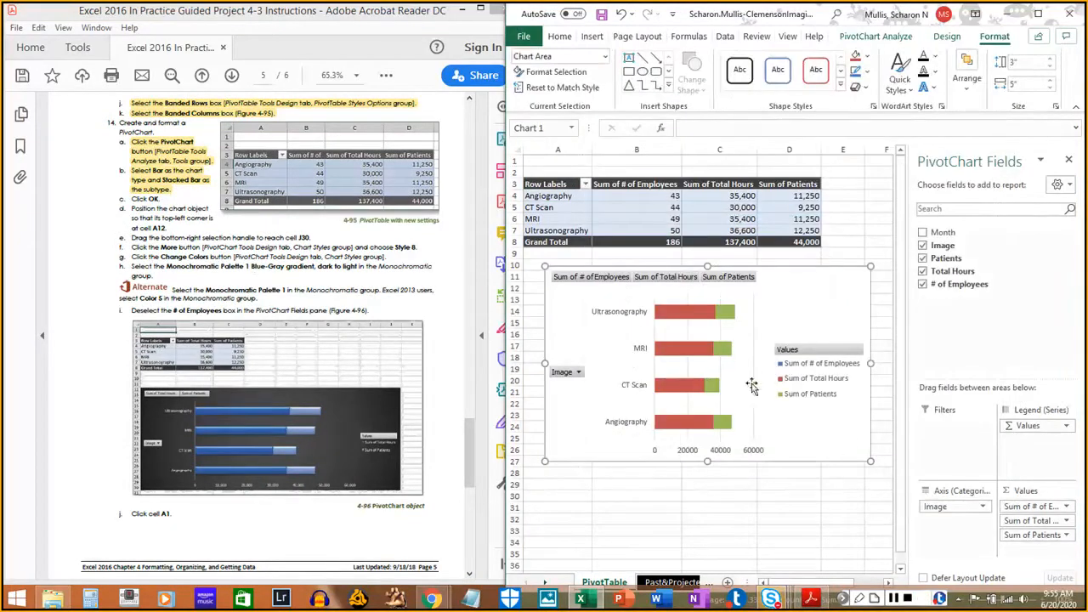
drag(128, 198, 168, 199)
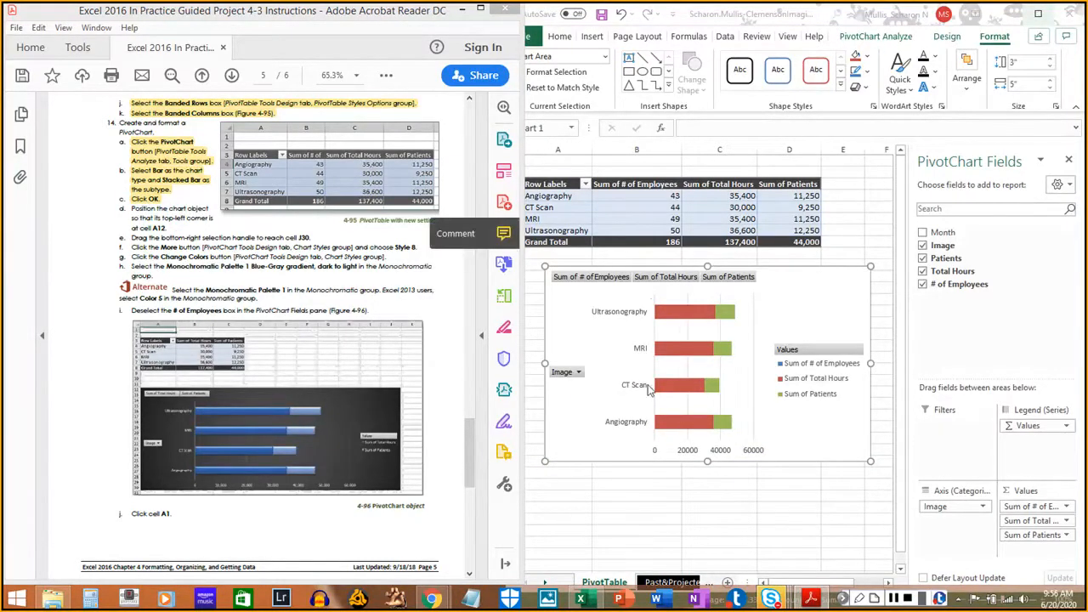
Move the PivotChart so its top-left corner sits at cell A12, and highlight instruction 14d in the PDF
click(678, 281)
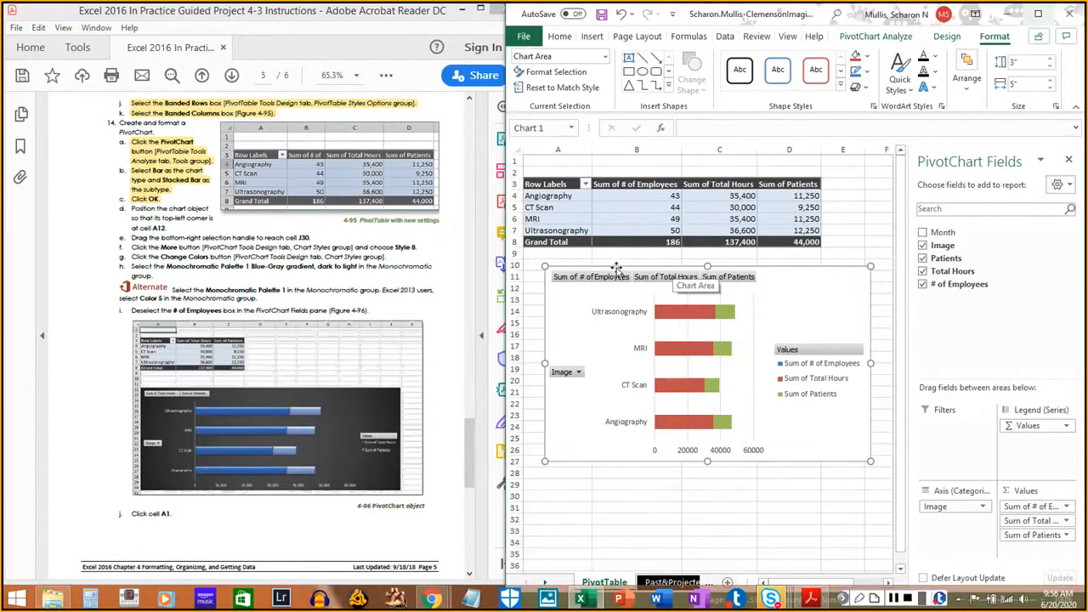
drag(613, 268, 591, 283)
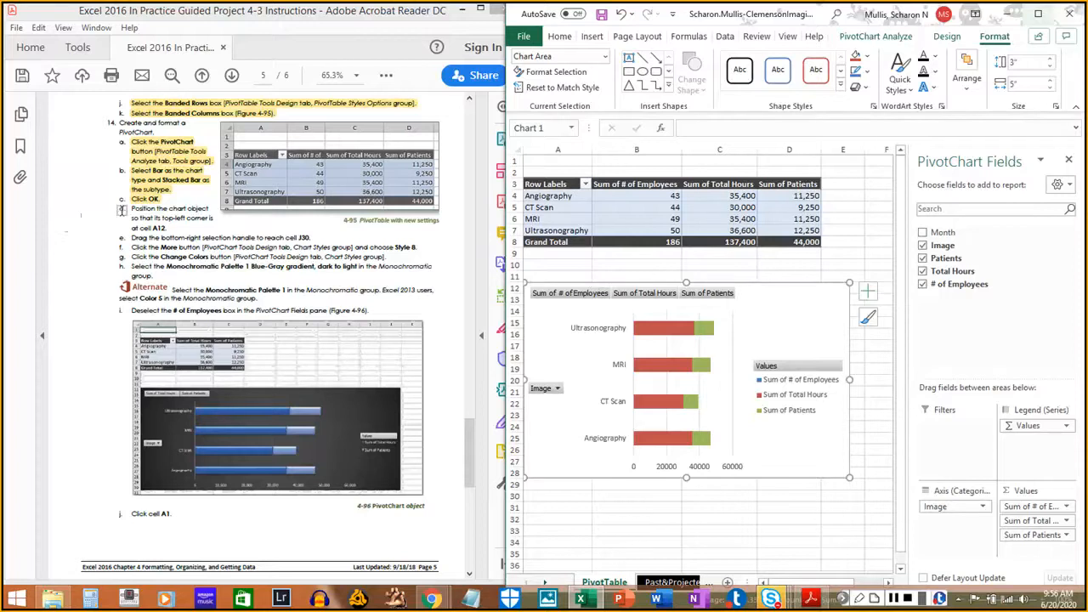
drag(128, 209, 158, 226)
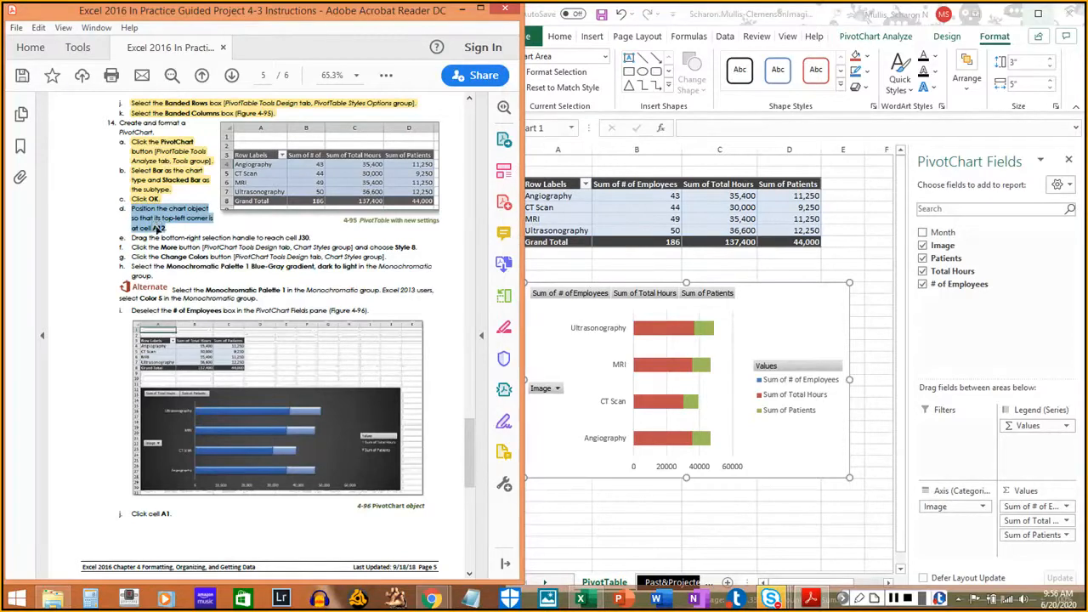
click(140, 219)
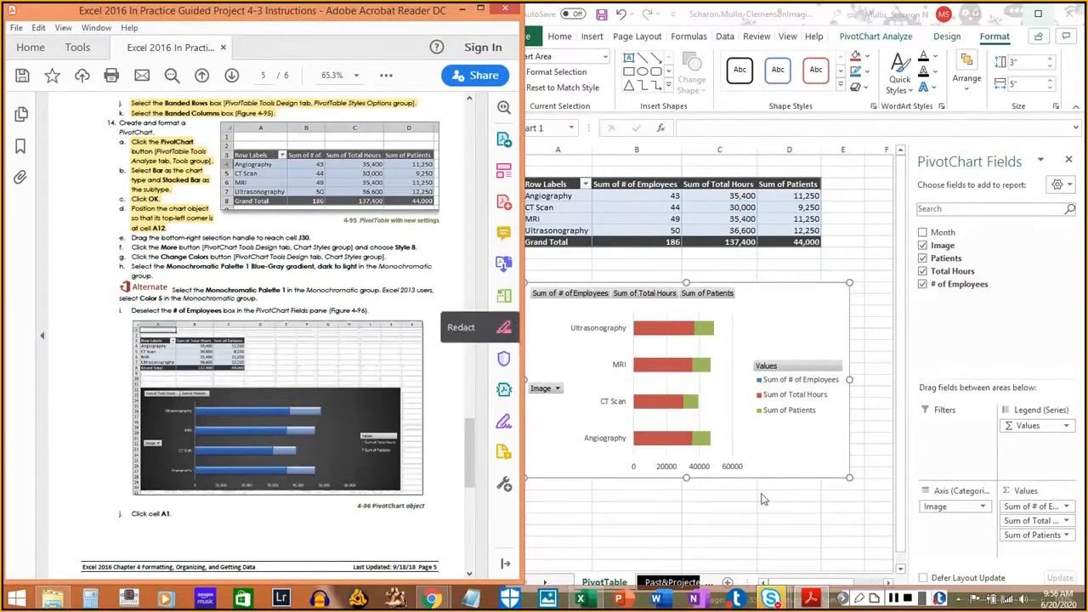
Resize the PivotChart so its bottom-right corner reaches cell J30, and highlight instruction 14e in the PDF
click(848, 479)
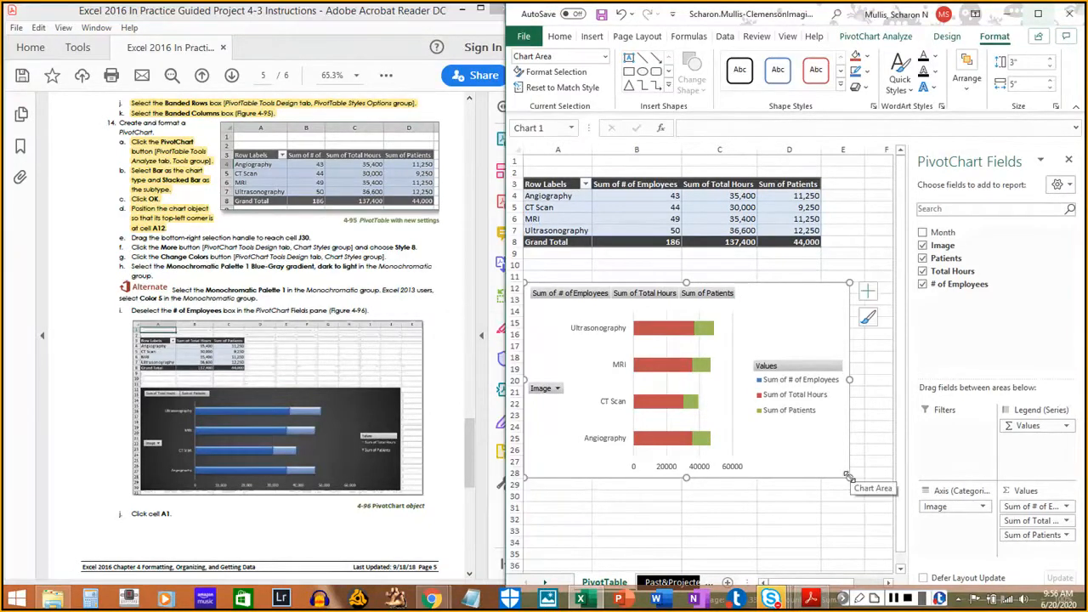
drag(847, 476, 782, 499)
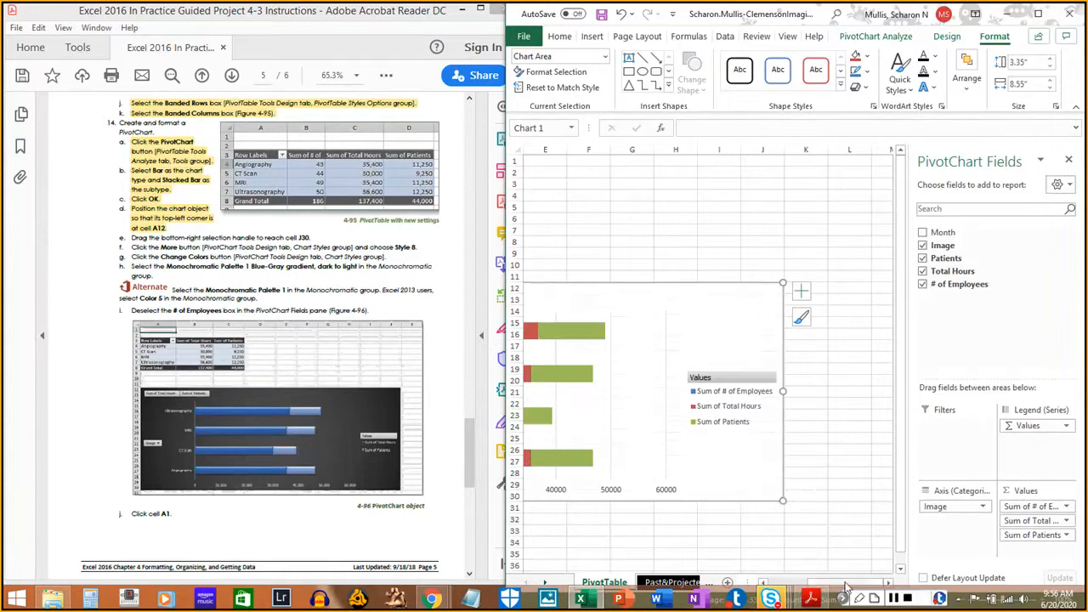
drag(844, 586, 794, 584)
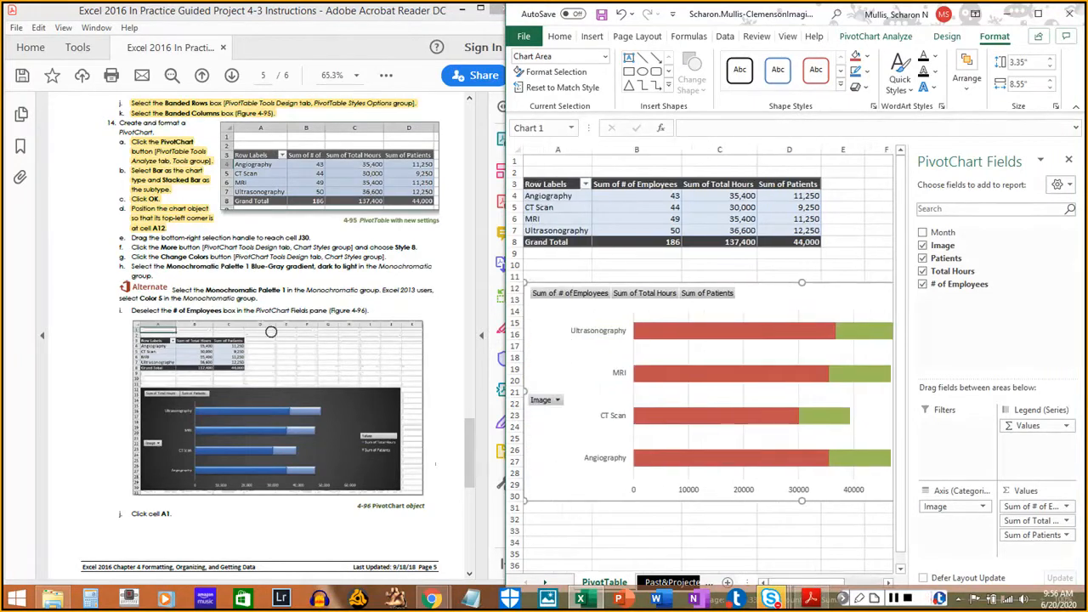
drag(131, 237, 311, 238)
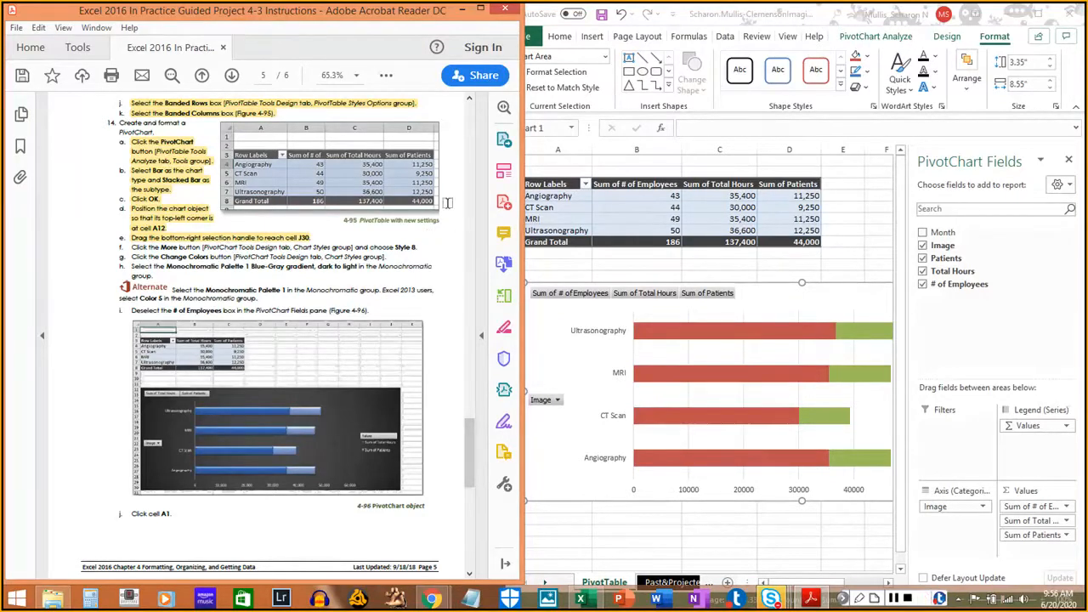
Apply chart Style 8 to the PivotChart and highlight instruction 14f in the PDF
click(892, 37)
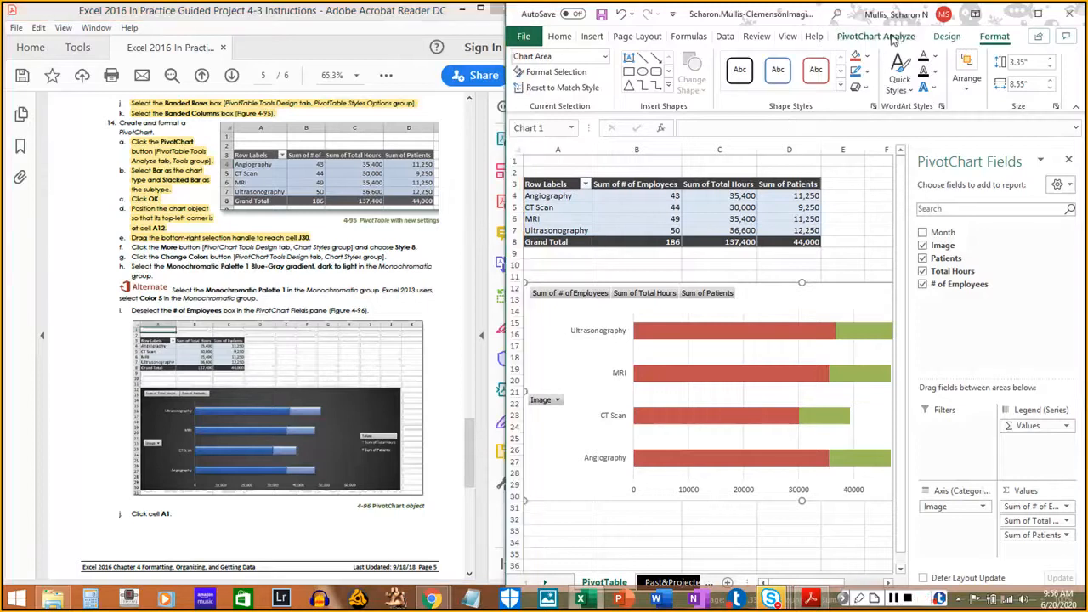
click(896, 39)
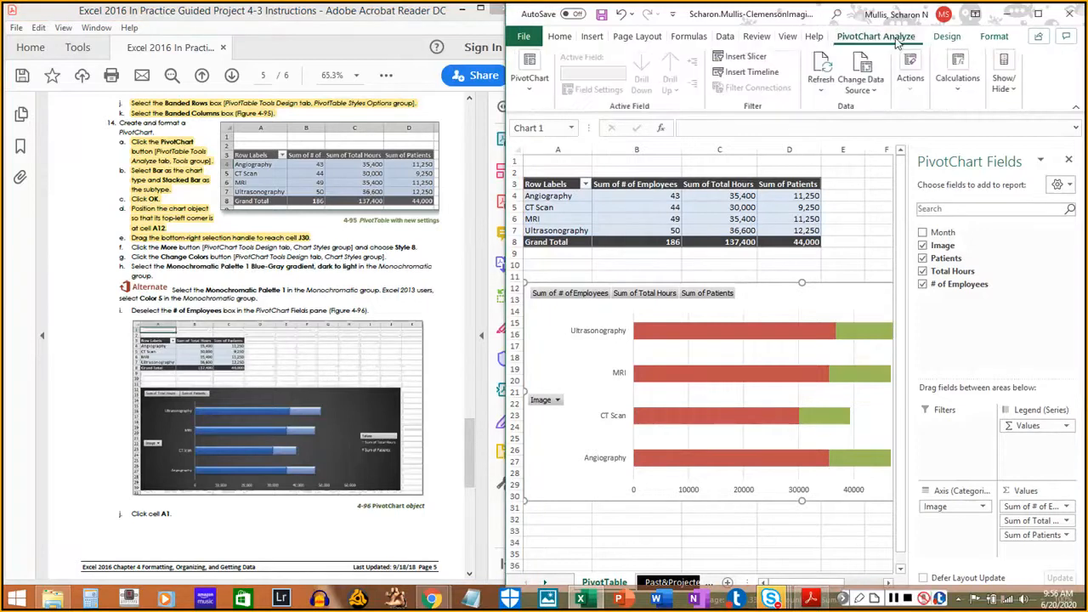
click(942, 39)
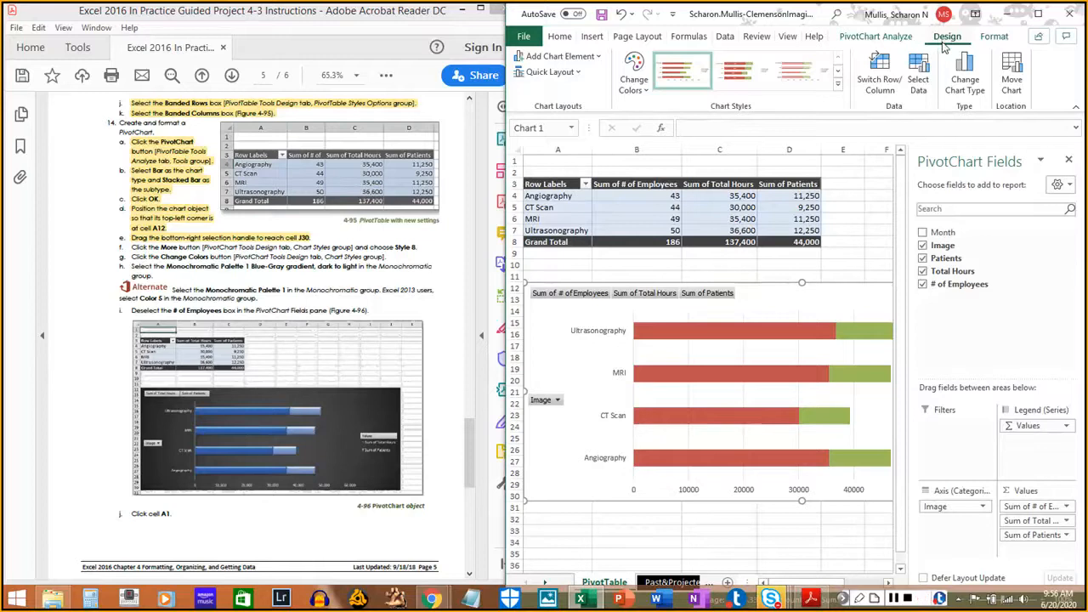
click(837, 85)
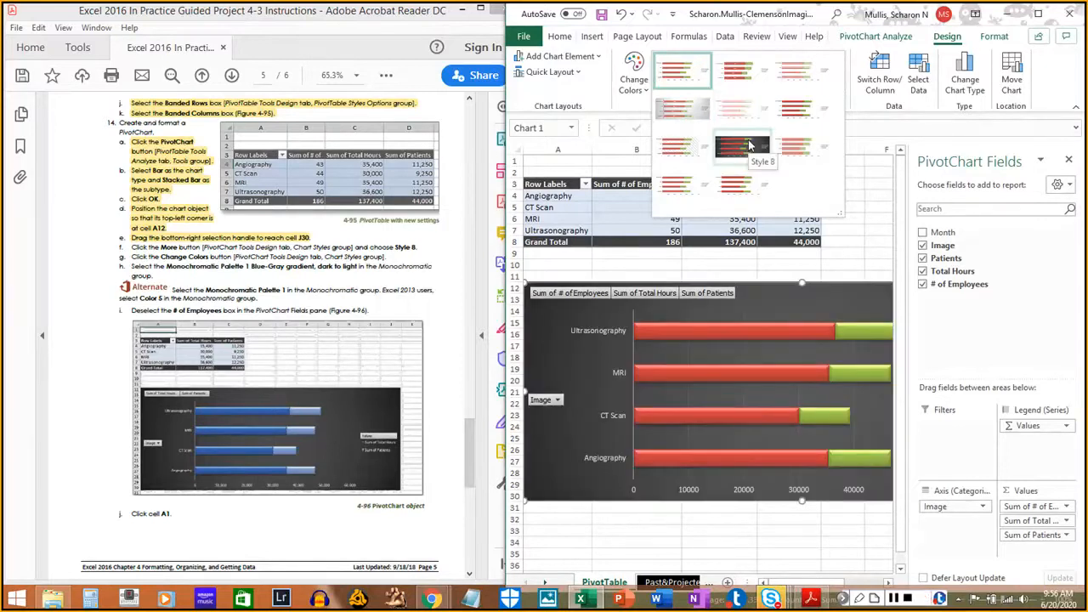
click(748, 143)
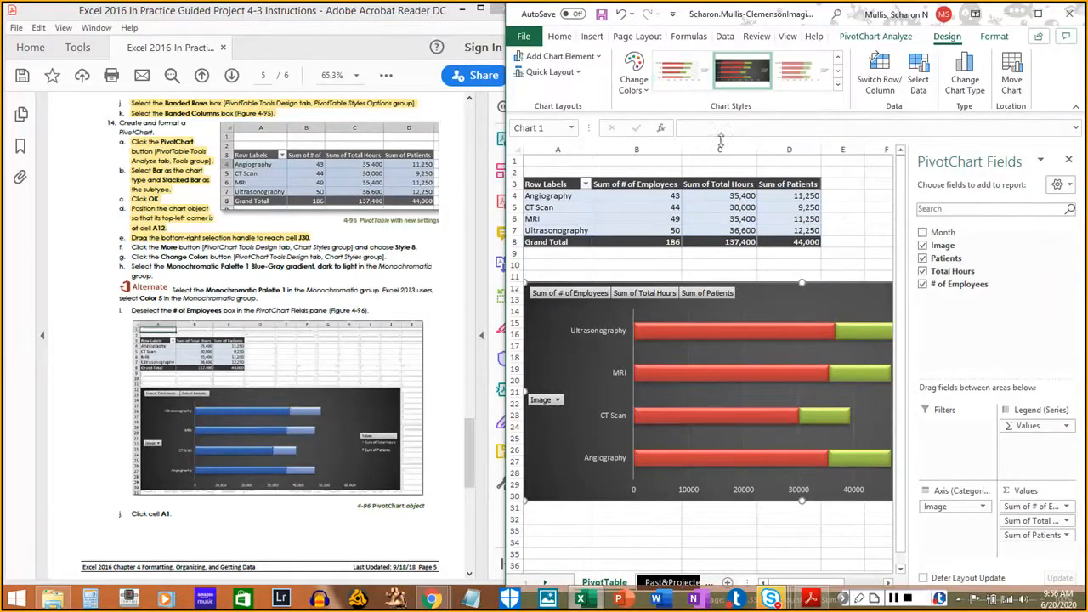
drag(132, 245, 418, 248)
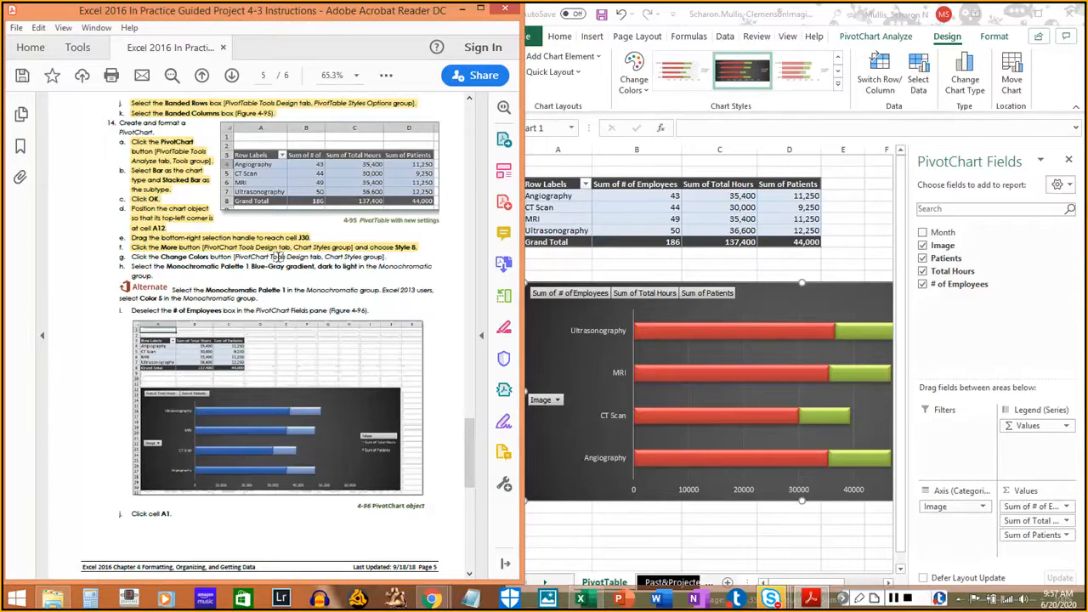
Change the PivotChart's colors to Monochromatic Palette 1, Blue-Gray gradient, dark to light, and highlight instructions 14g and 14h in the PDF
click(748, 112)
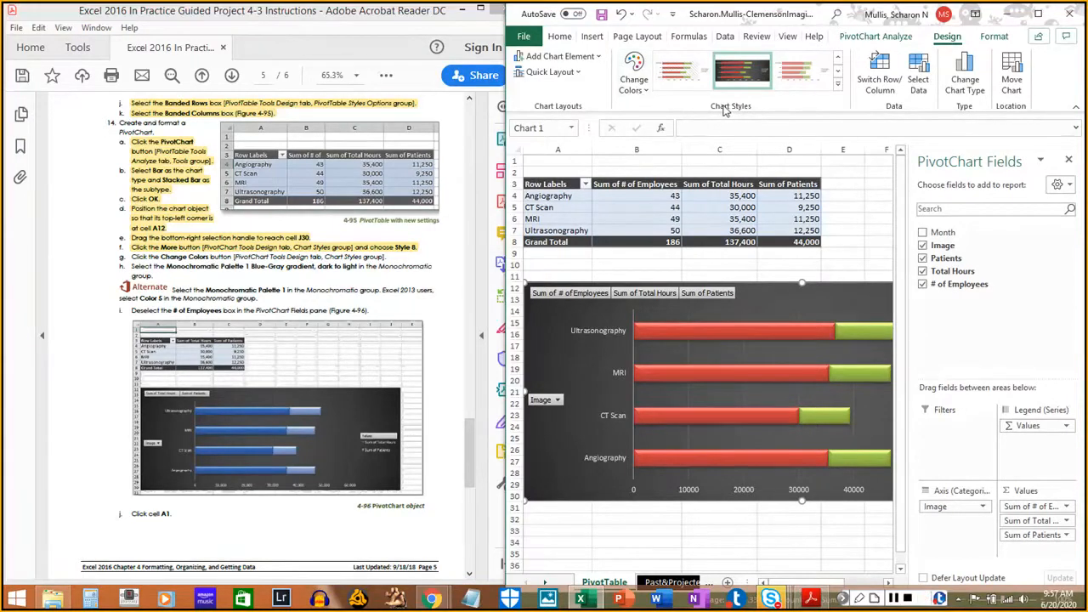
click(633, 93)
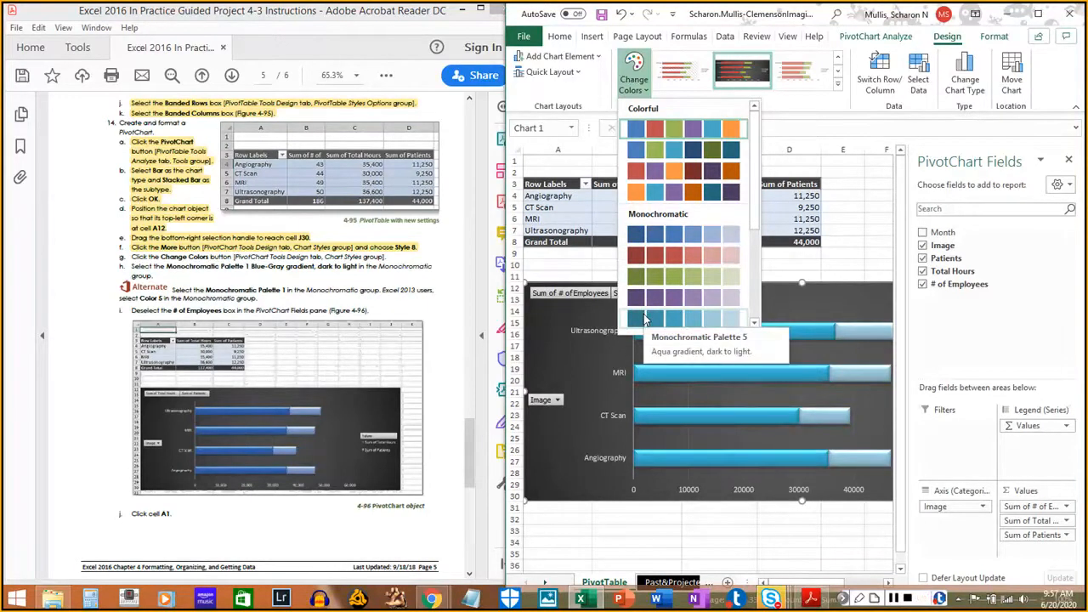
scroll(644, 319, down, 2)
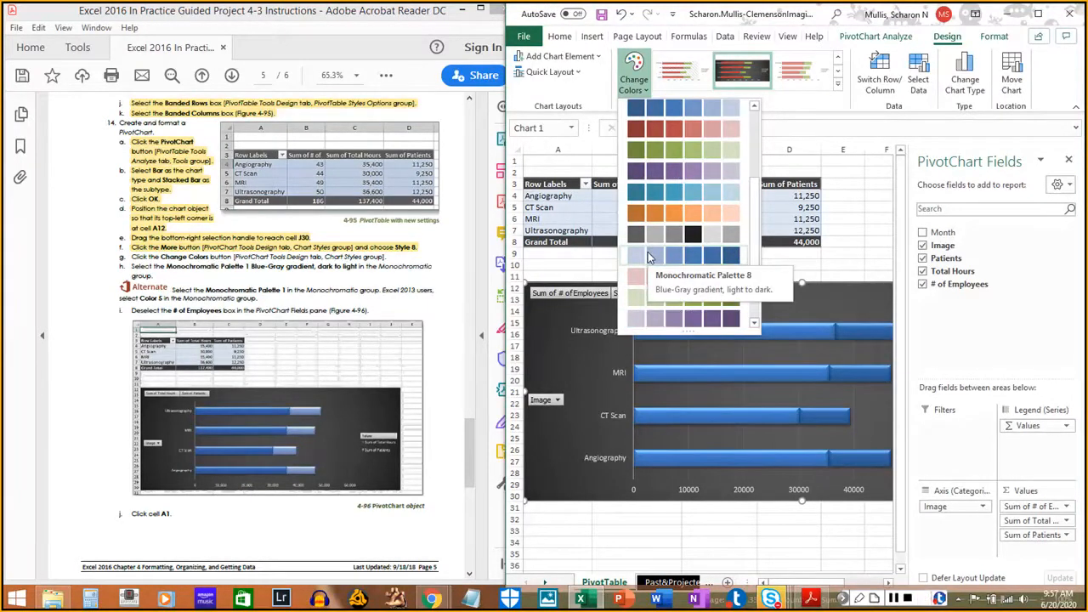
scroll(648, 257, down, 2)
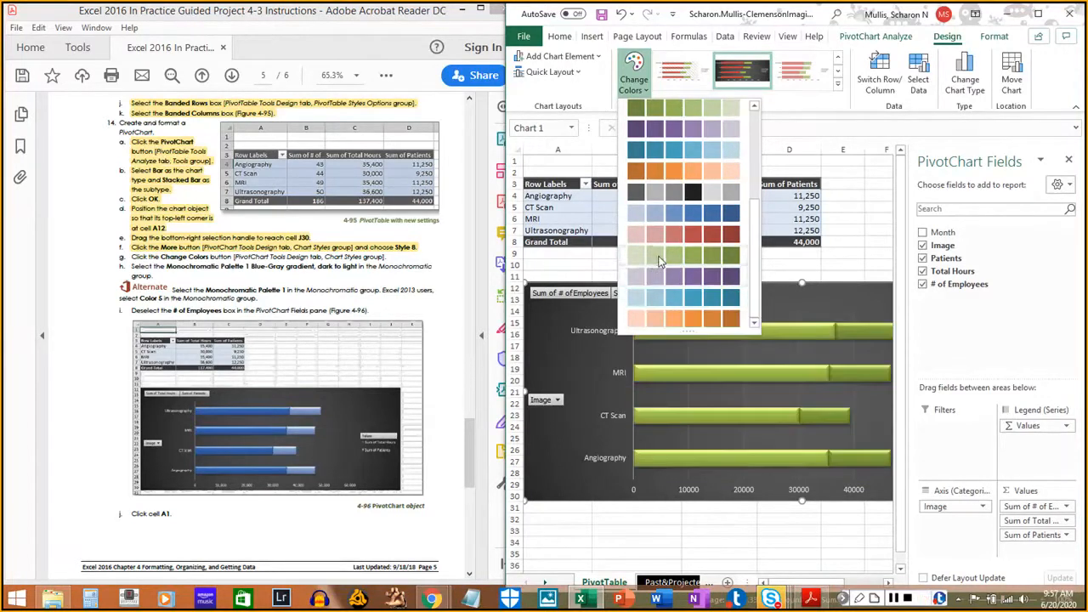
scroll(661, 255, up, 3)
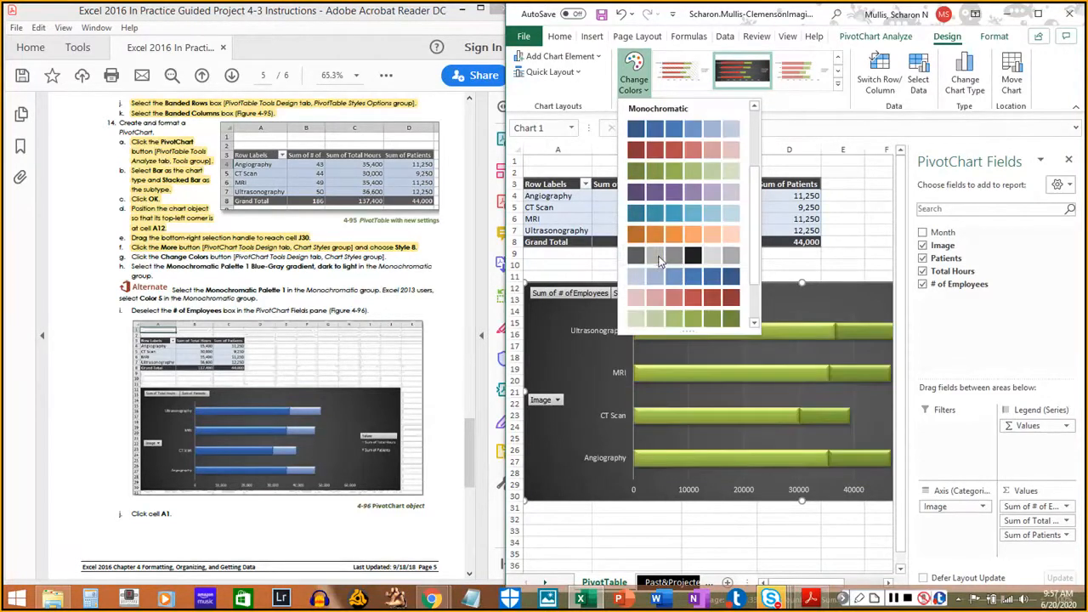
click(671, 129)
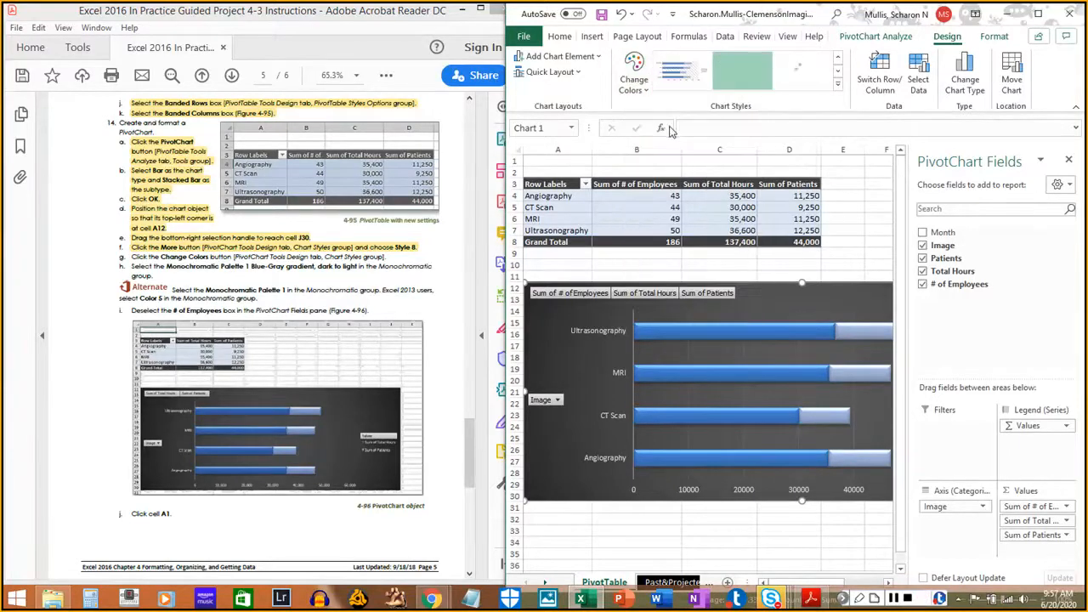
click(126, 254)
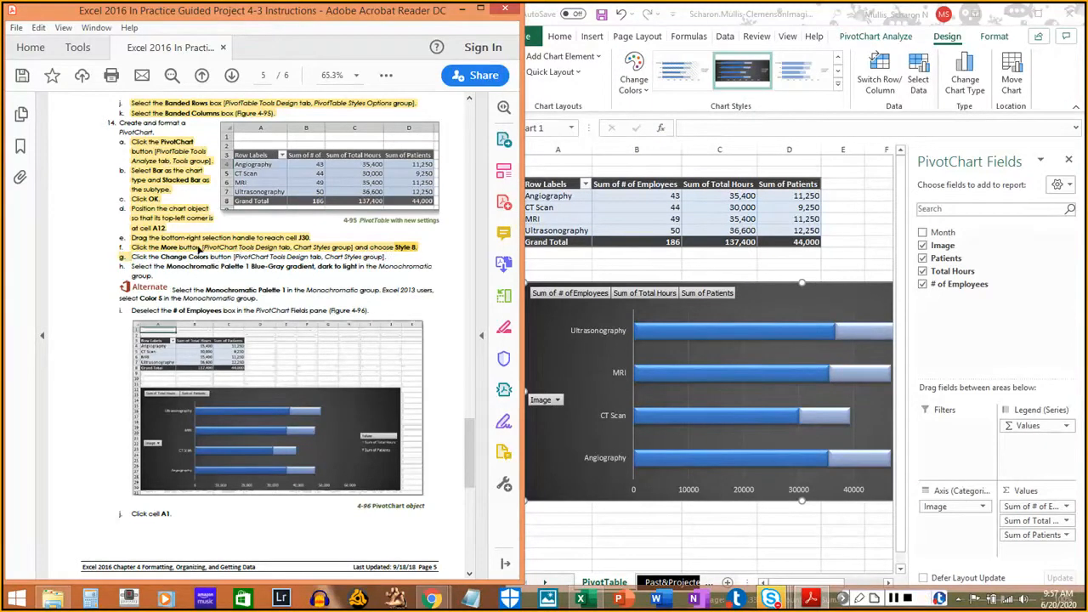
drag(133, 255, 393, 256)
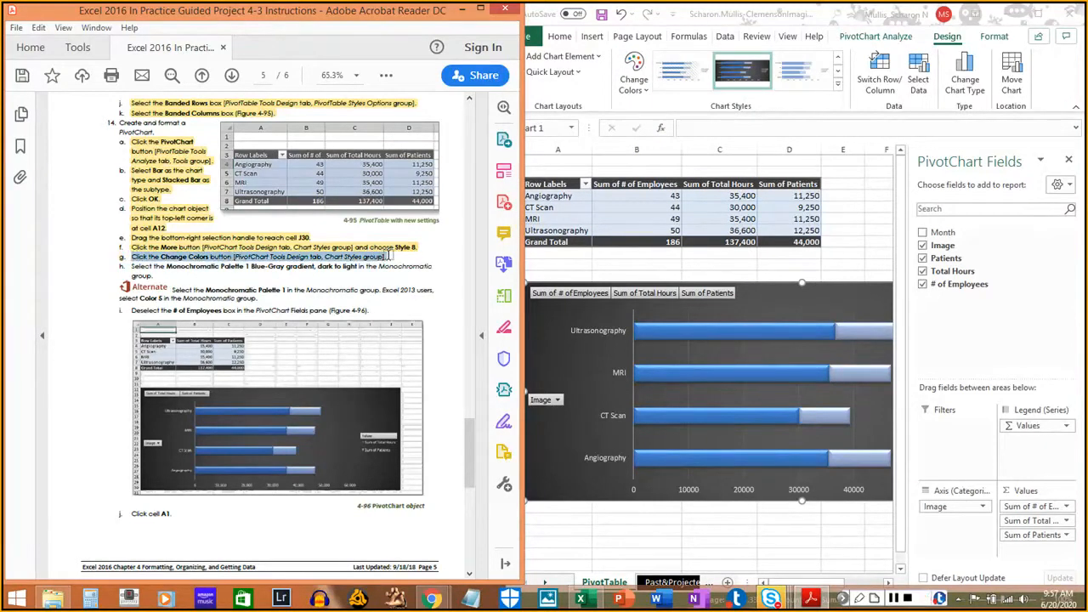
drag(124, 266, 153, 277)
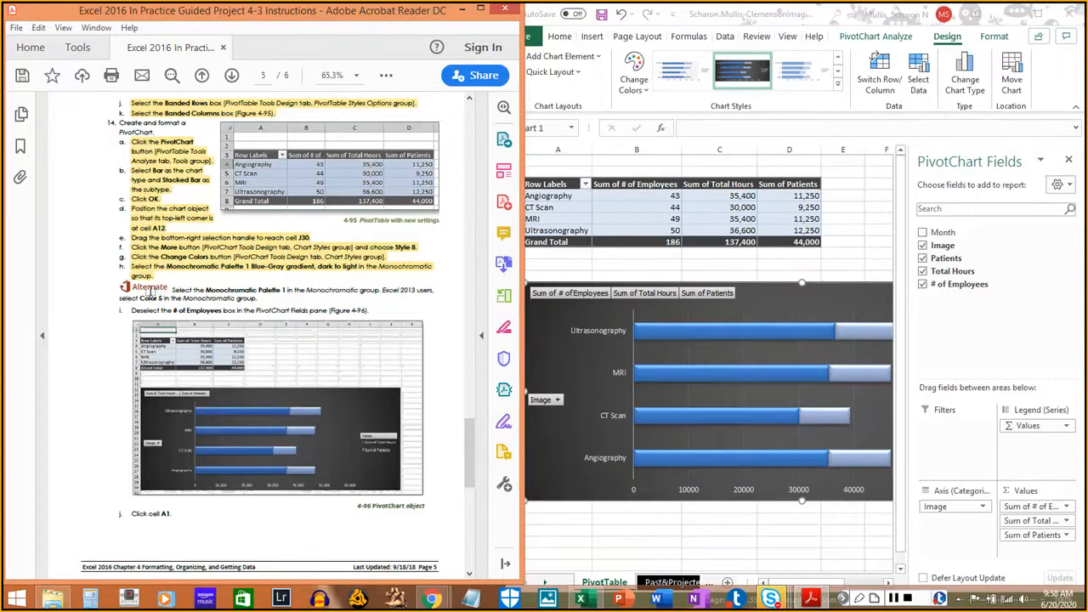
Remove the # of Employees field from the PivotChart and highlight instruction 14i in the PDF
scroll(187, 290, down, 2)
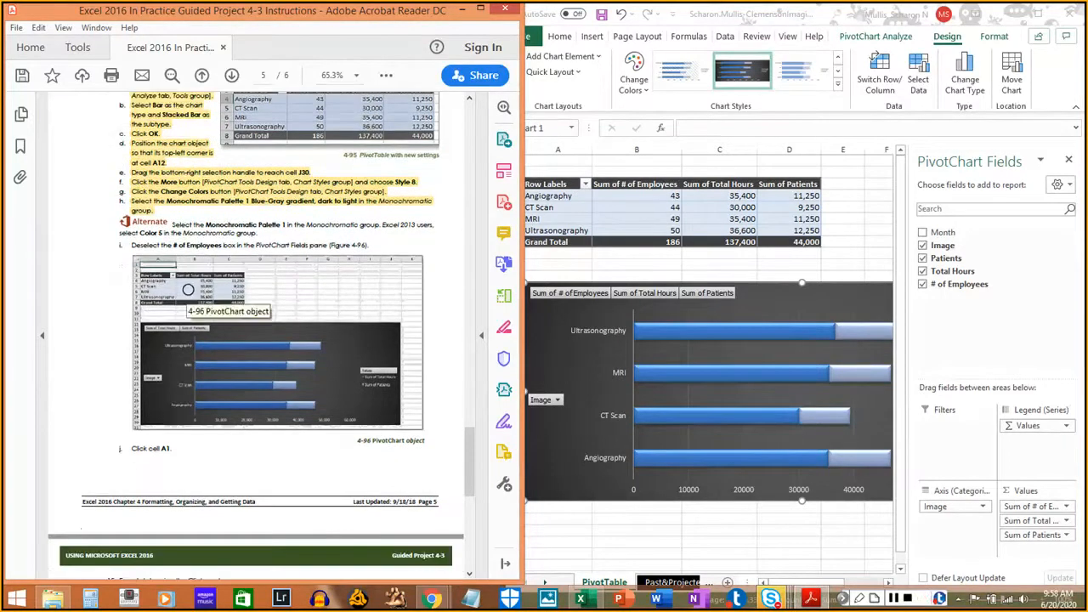
scroll(189, 293, down, 1)
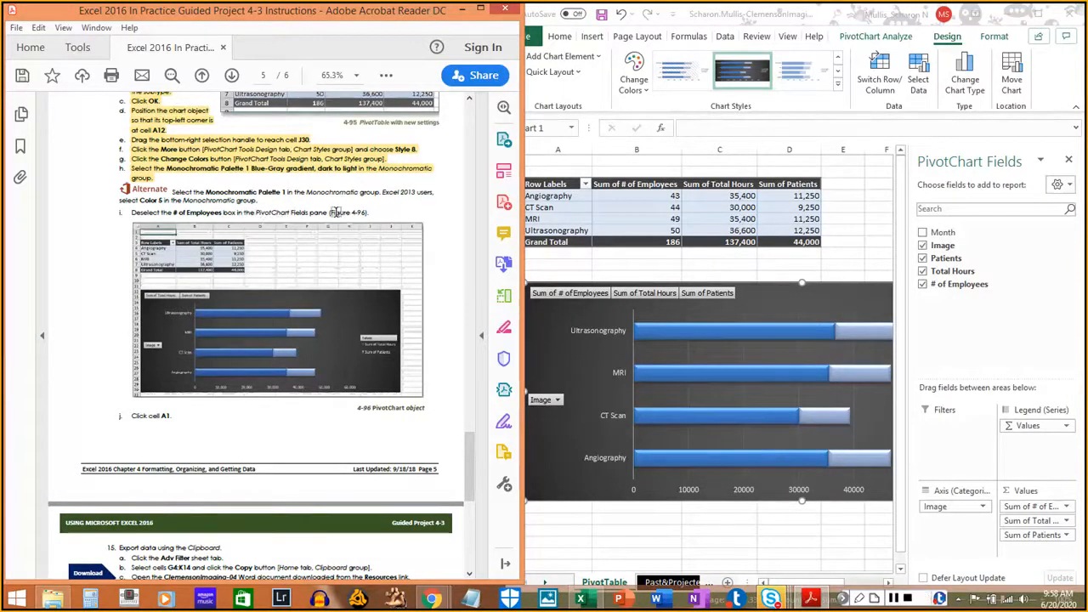
click(924, 327)
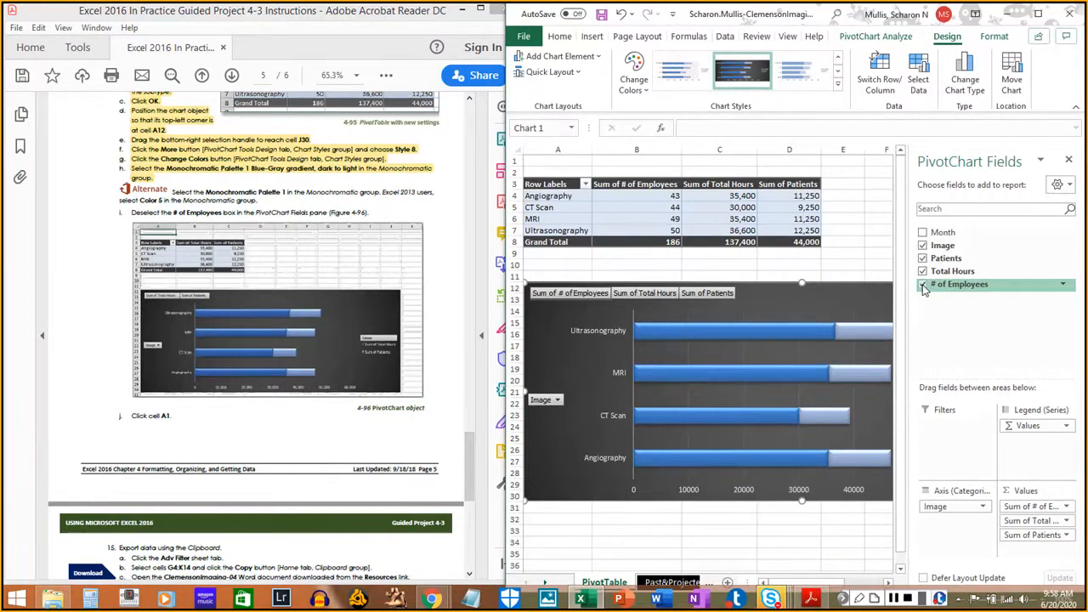
click(923, 286)
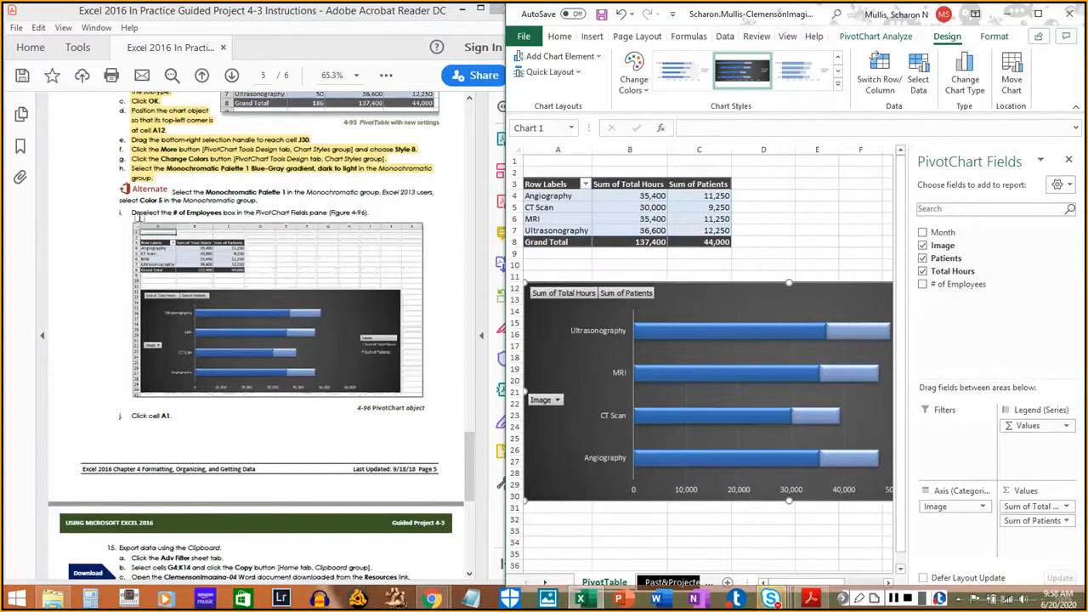
drag(132, 213, 374, 212)
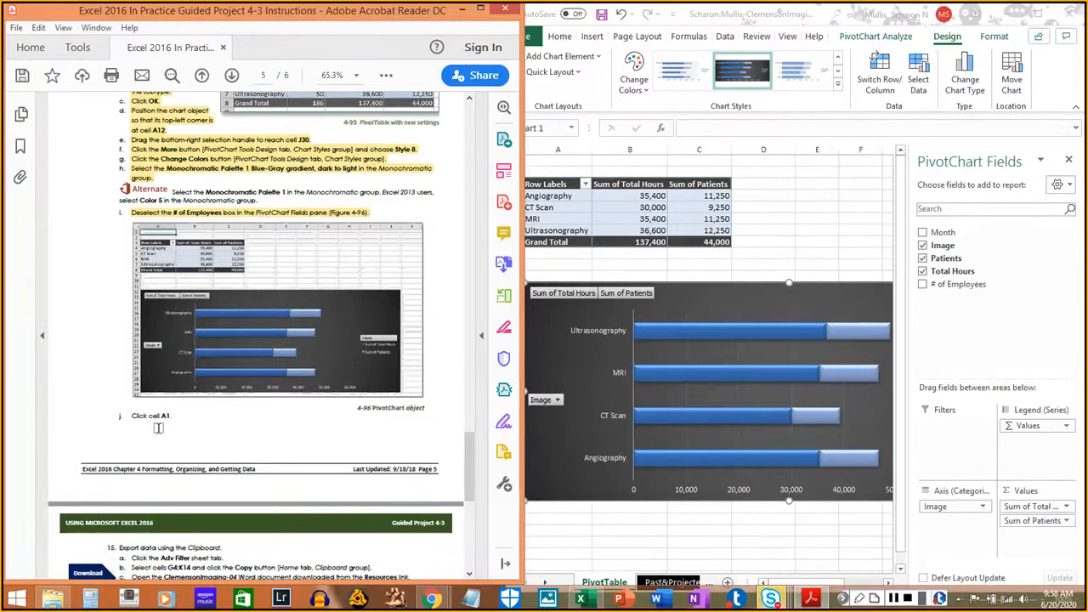
Select cell A1 on the PivotTable sheet and highlight instruction 14j in the PDF
click(575, 270)
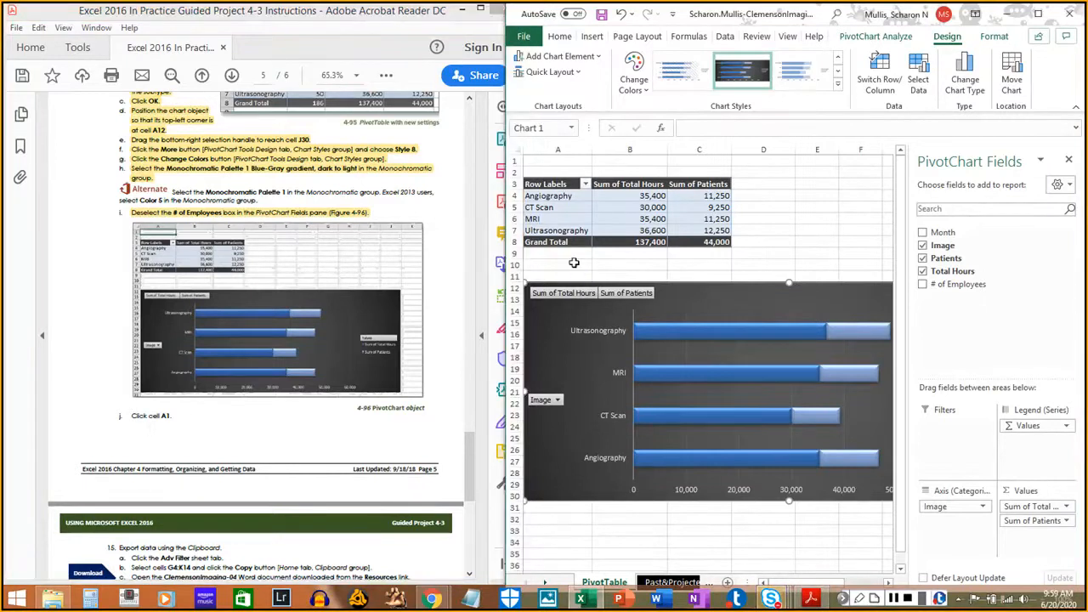
click(540, 164)
click(125, 412)
drag(128, 415, 171, 415)
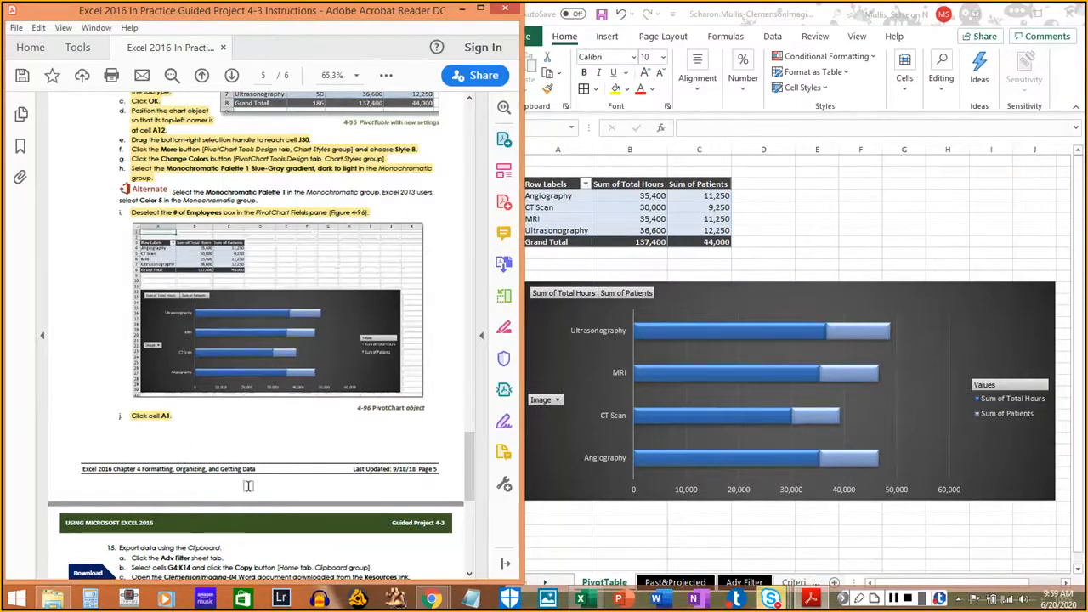
scroll(247, 485, down, 5)
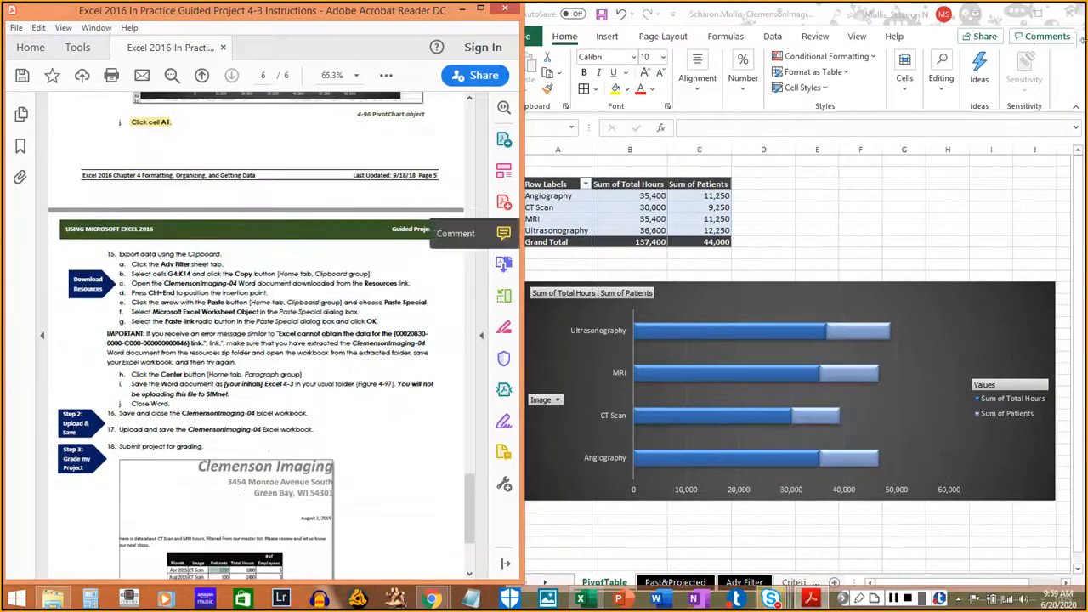
click(1069, 83)
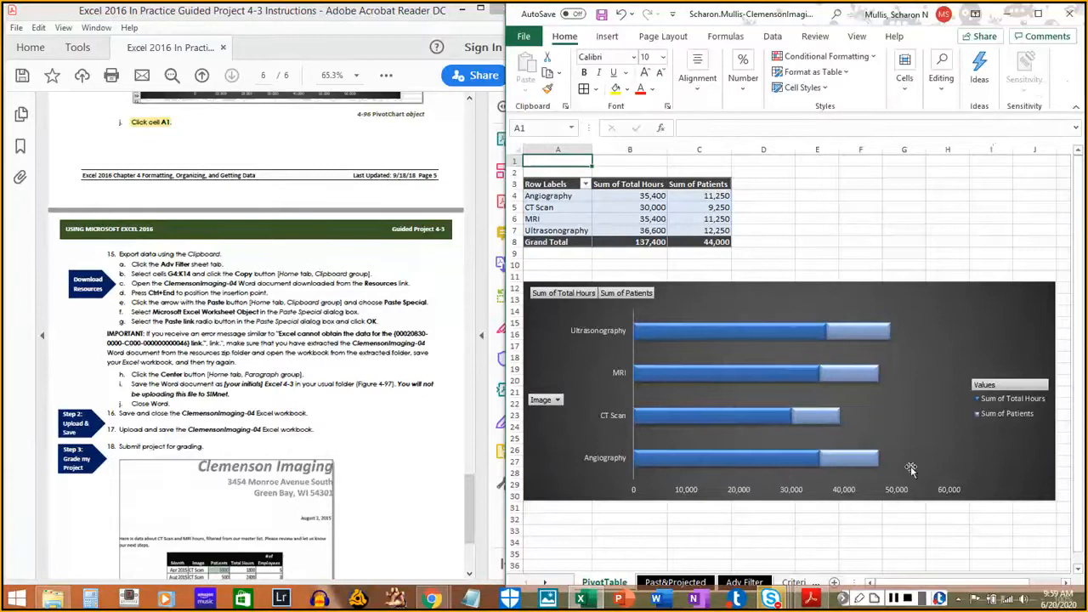
click(894, 598)
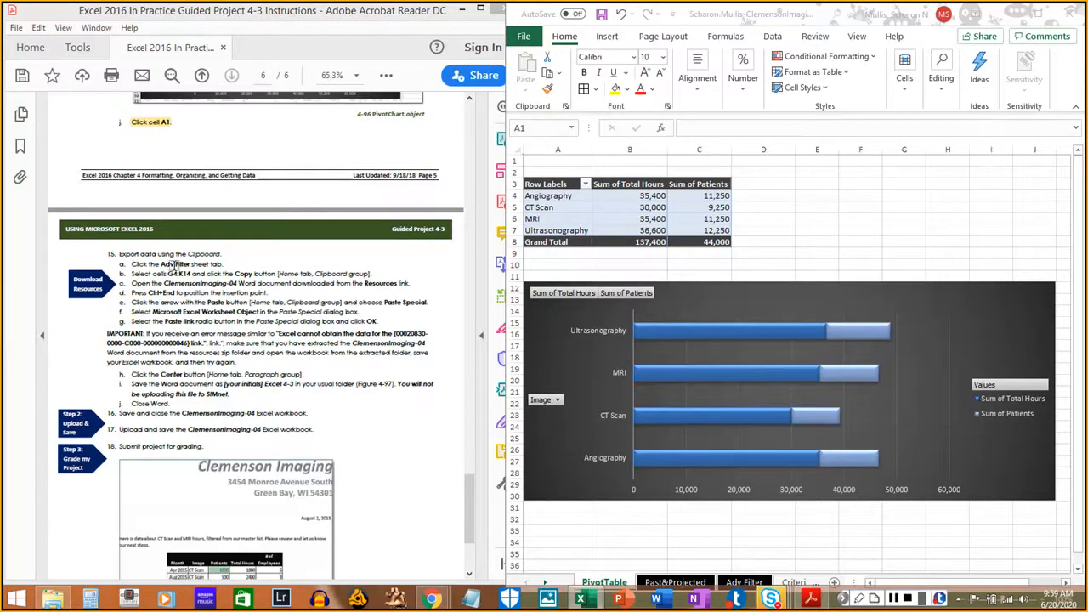
Select cells G4:K14 on the Adv Filter sheet and highlight instruction 15a in the PDF
click(744, 583)
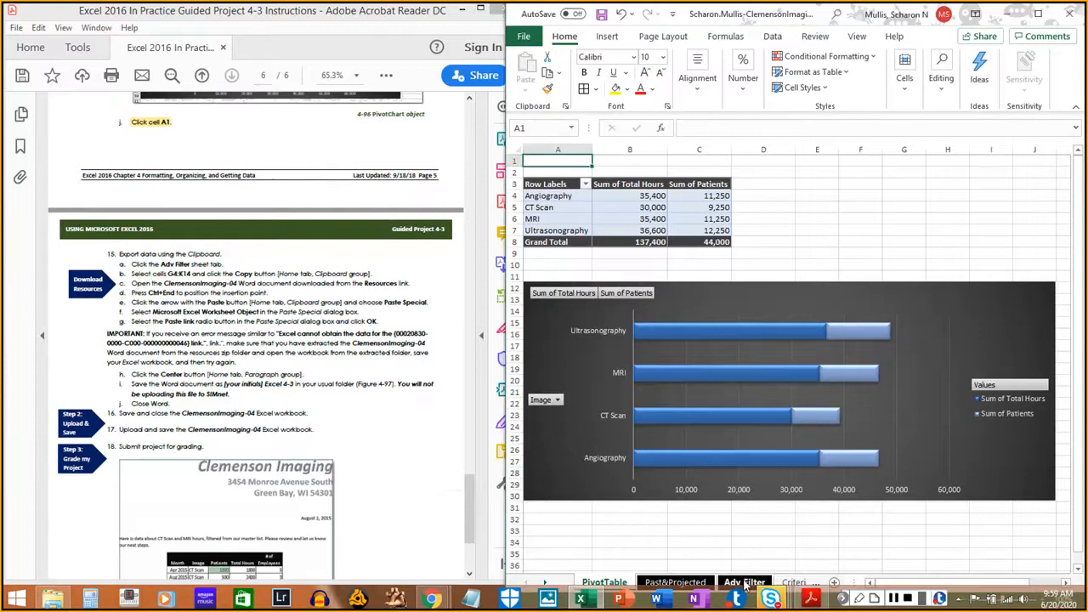
click(744, 583)
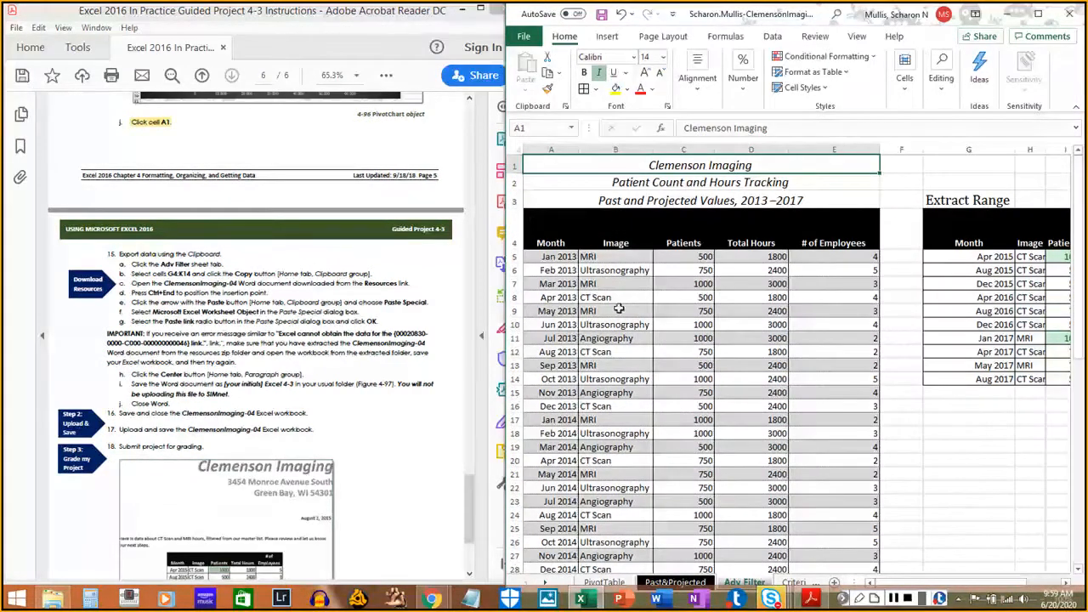
click(963, 231)
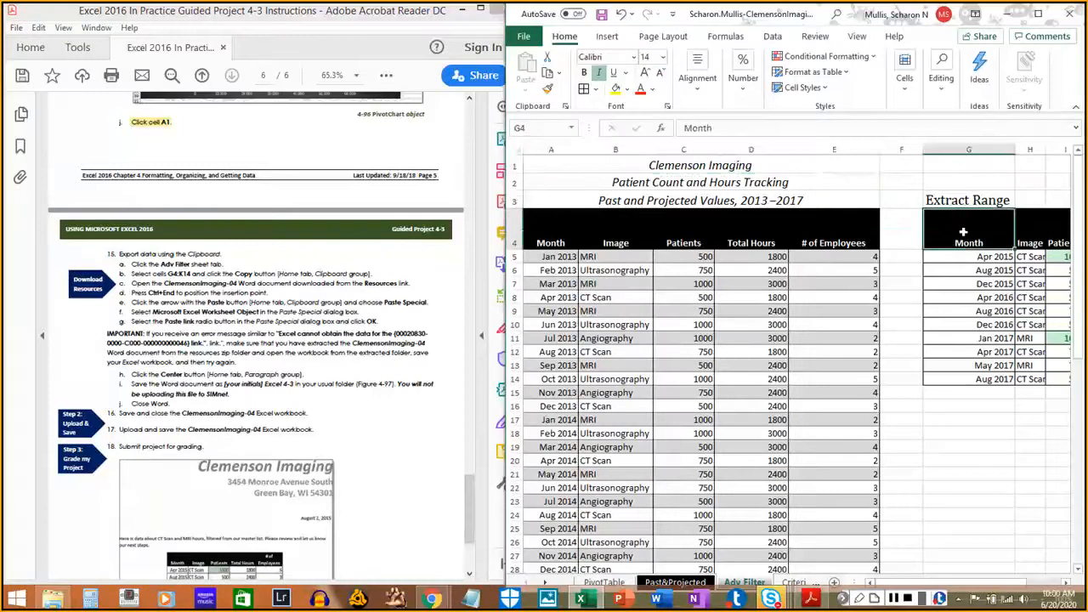
drag(962, 231, 996, 382)
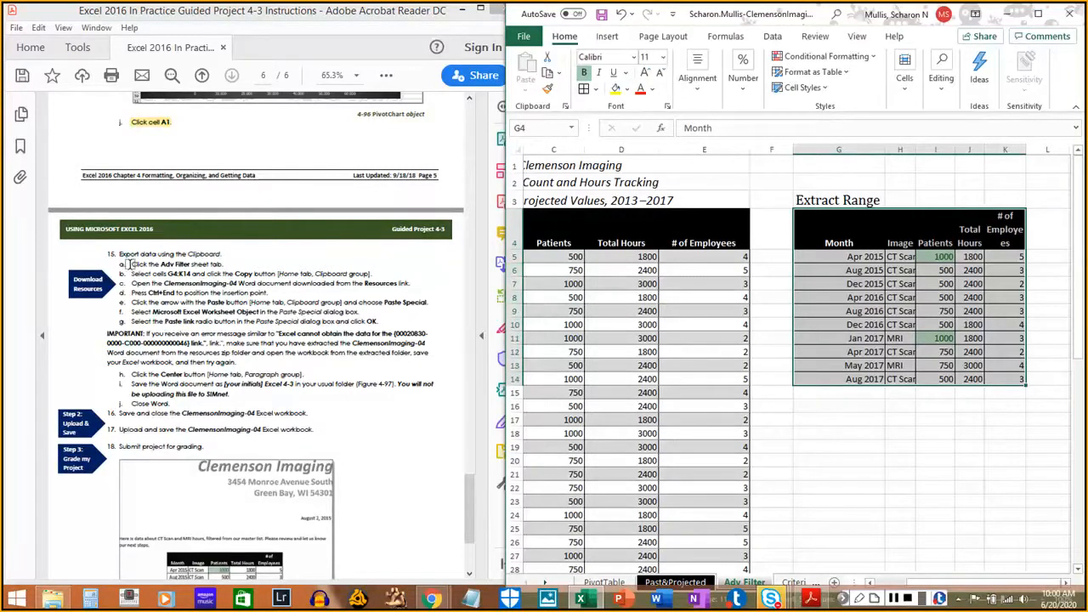
drag(129, 264, 221, 267)
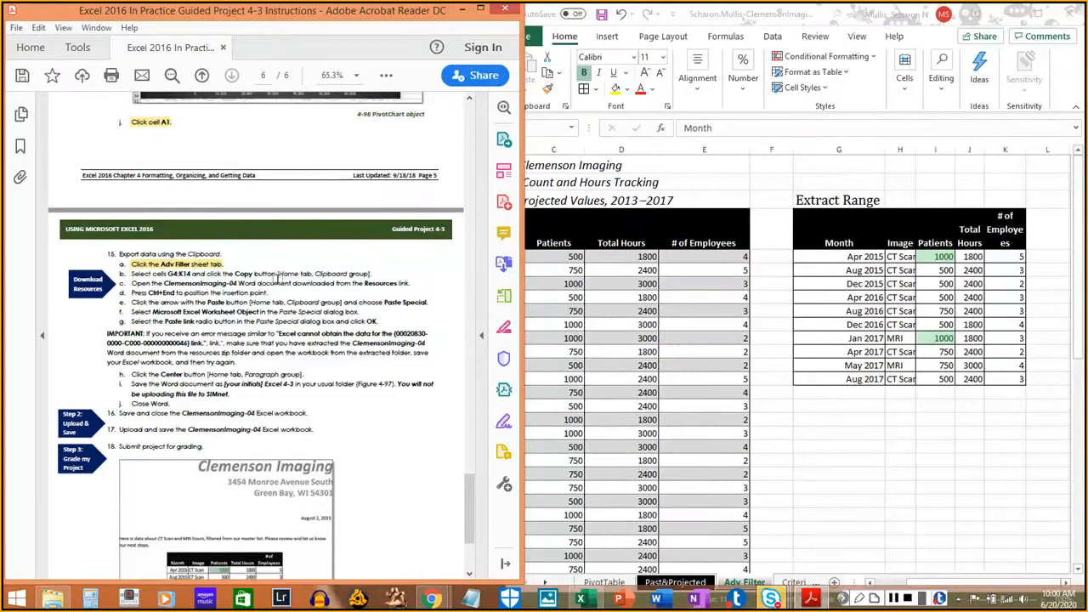
Copy the selected Extract Range cells to the clipboard and highlight instruction 15b in the PDF
click(566, 39)
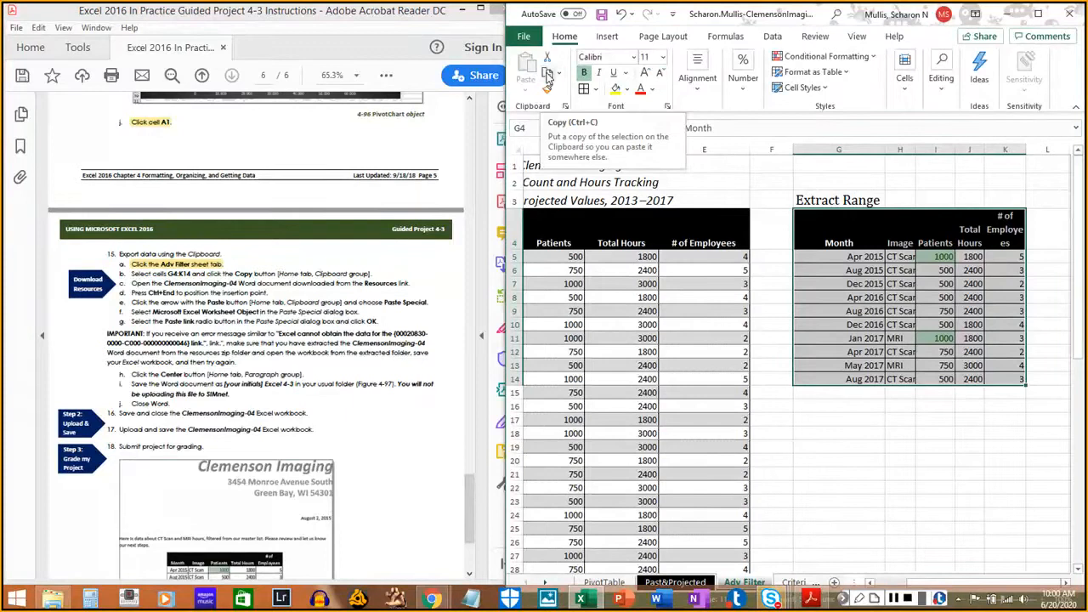
click(548, 74)
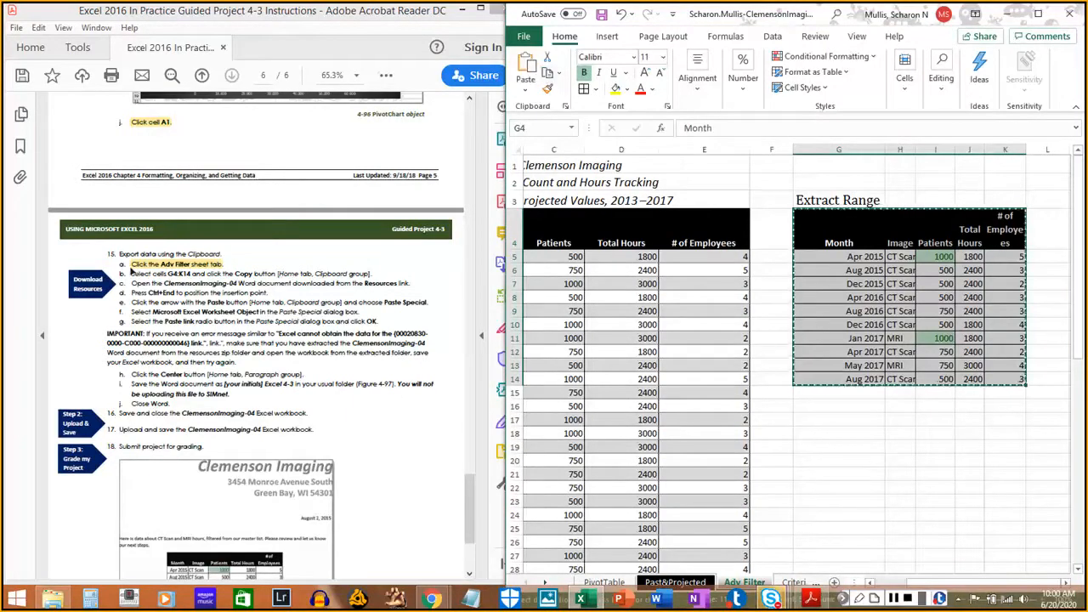
drag(132, 273, 372, 274)
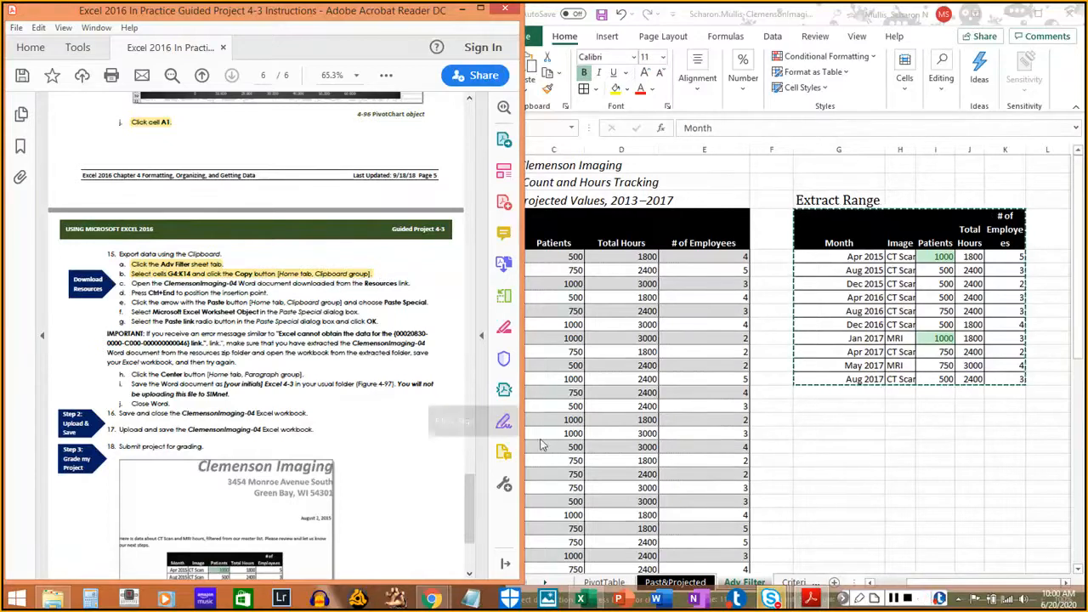
Open the ClemensonImaging-04 Word document from the EX2016-GuidedProject-4-3-Resources download folder for editing and highlight instruction 15c in the PDF
click(55, 599)
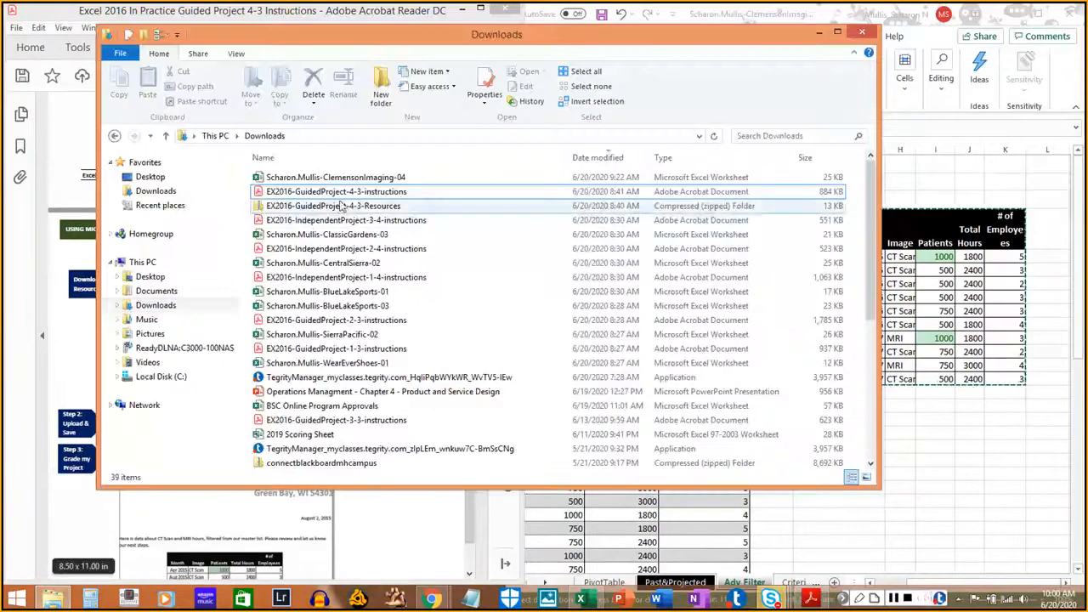
scroll(474, 223, down, 6)
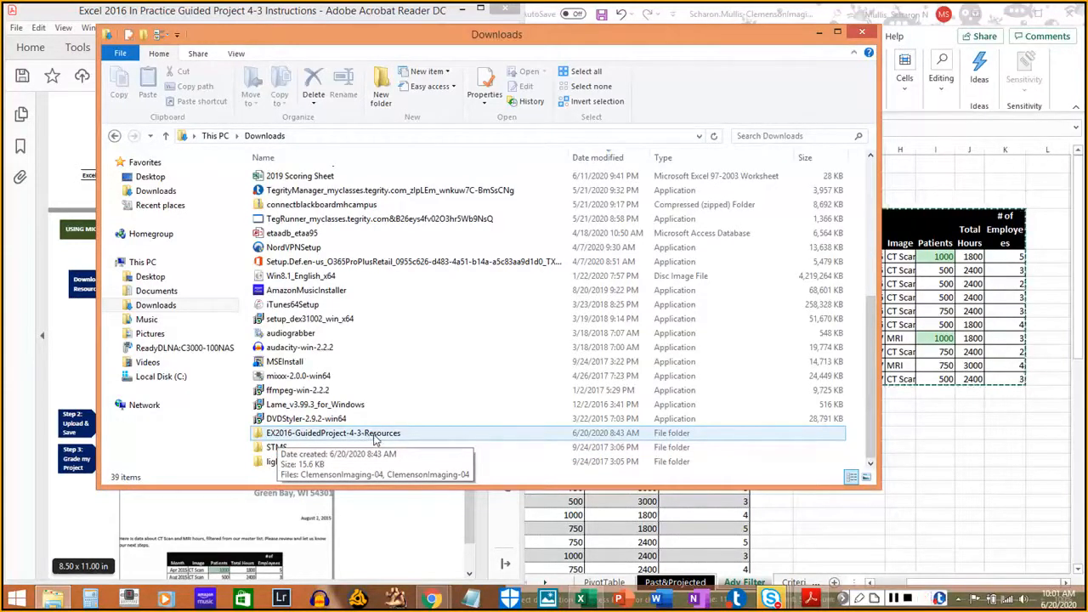
double_click(376, 437)
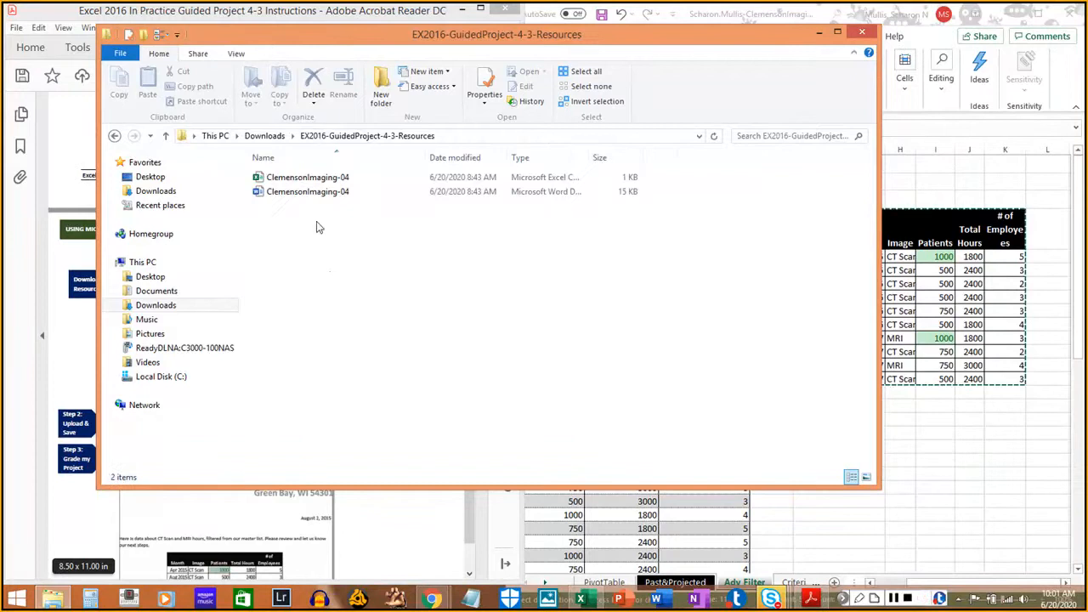
double_click(315, 192)
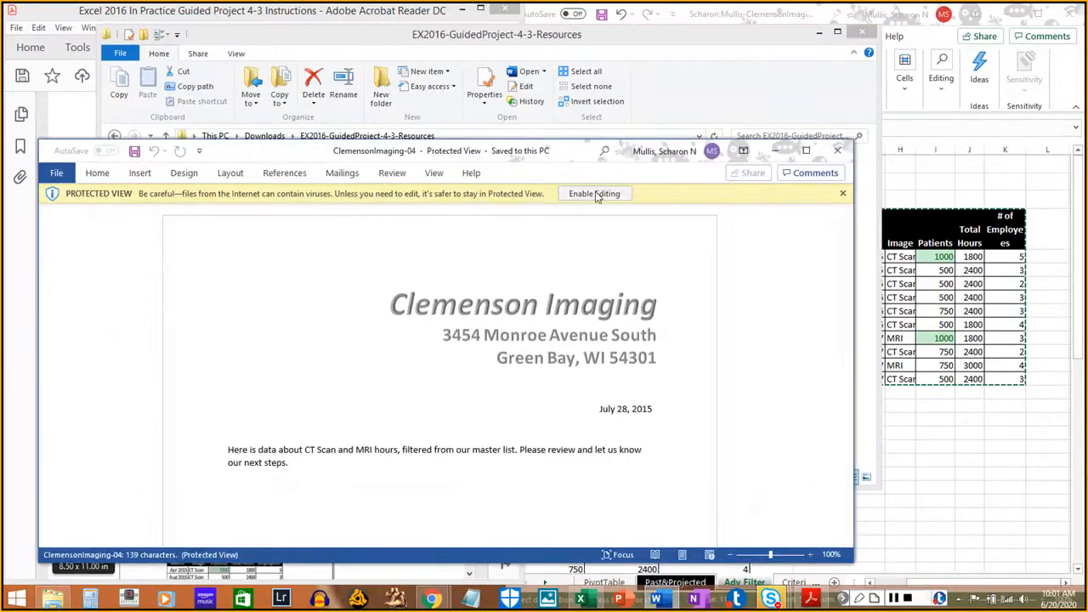
click(595, 194)
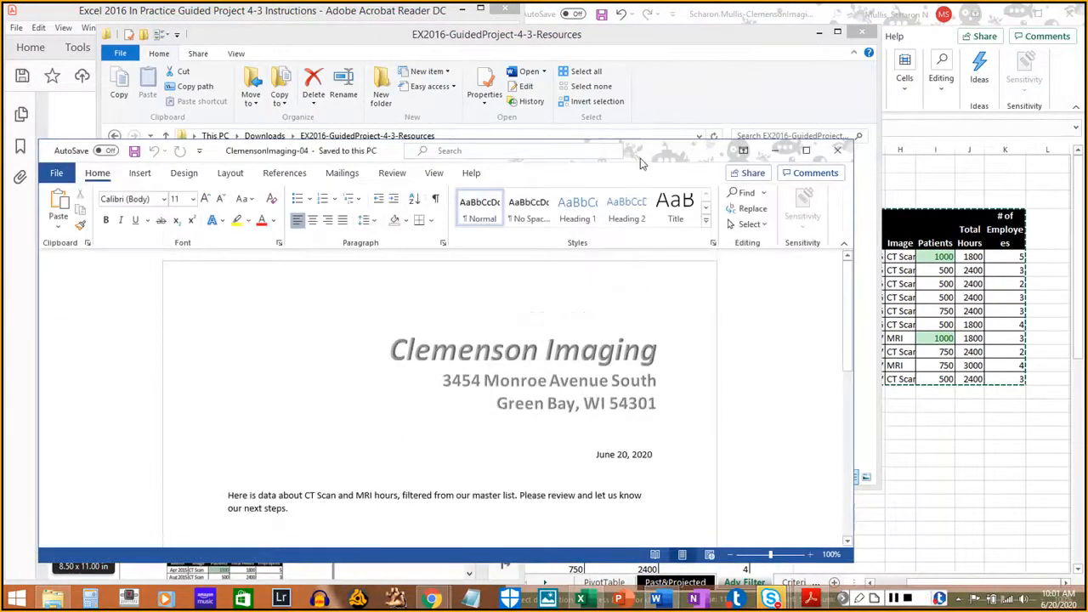
drag(641, 163, 784, 149)
click(14, 272)
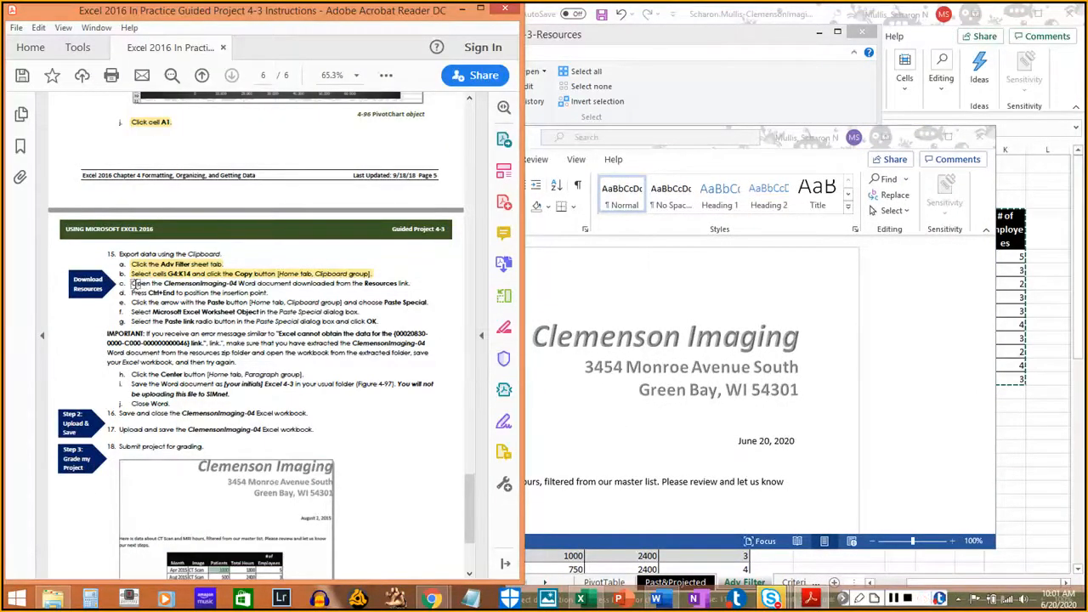
drag(130, 284, 409, 289)
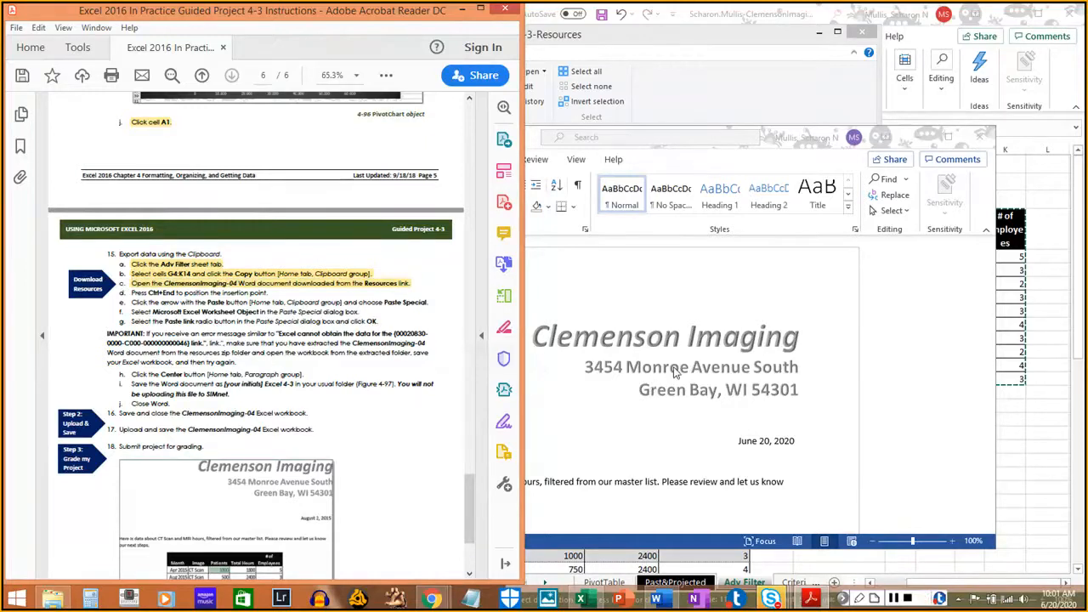
Place the insertion point at the end of the Word document and highlight instruction 15d in the PDF
click(693, 304)
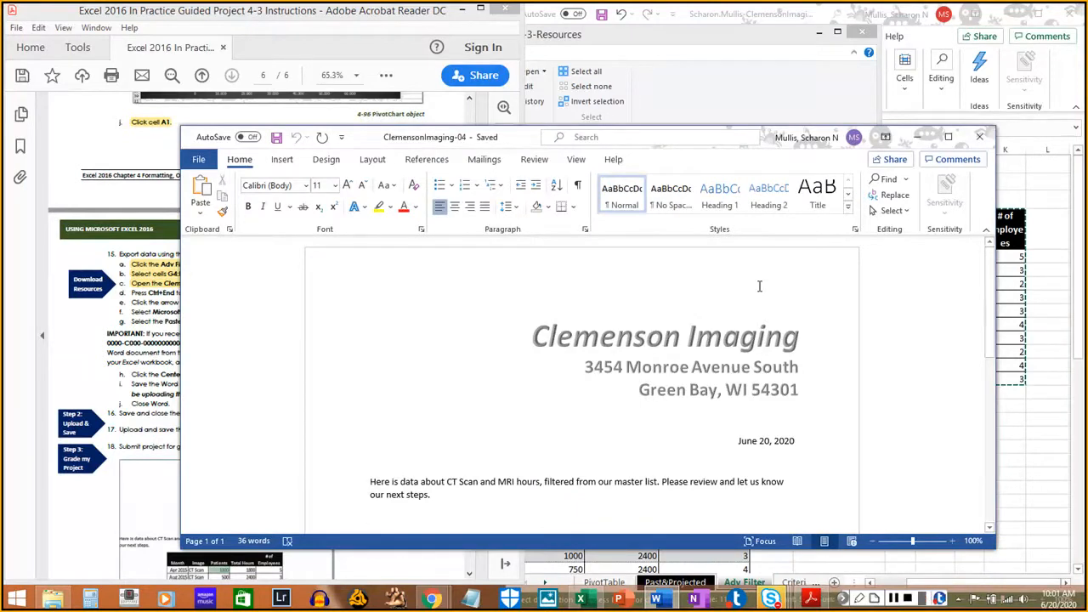
scroll(690, 393, down, 5)
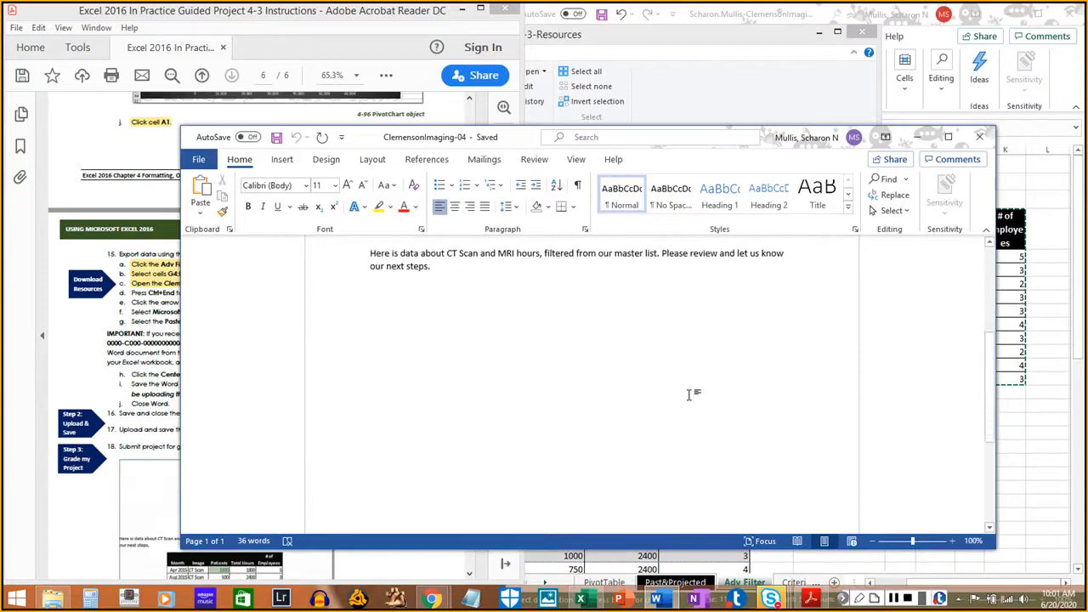
click(166, 334)
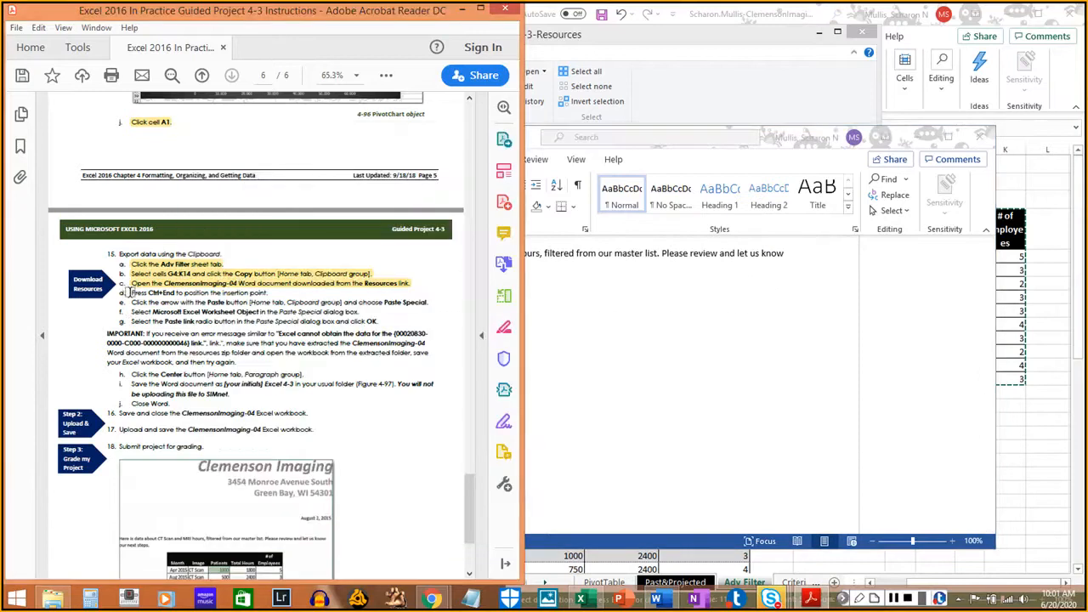
drag(128, 291, 251, 297)
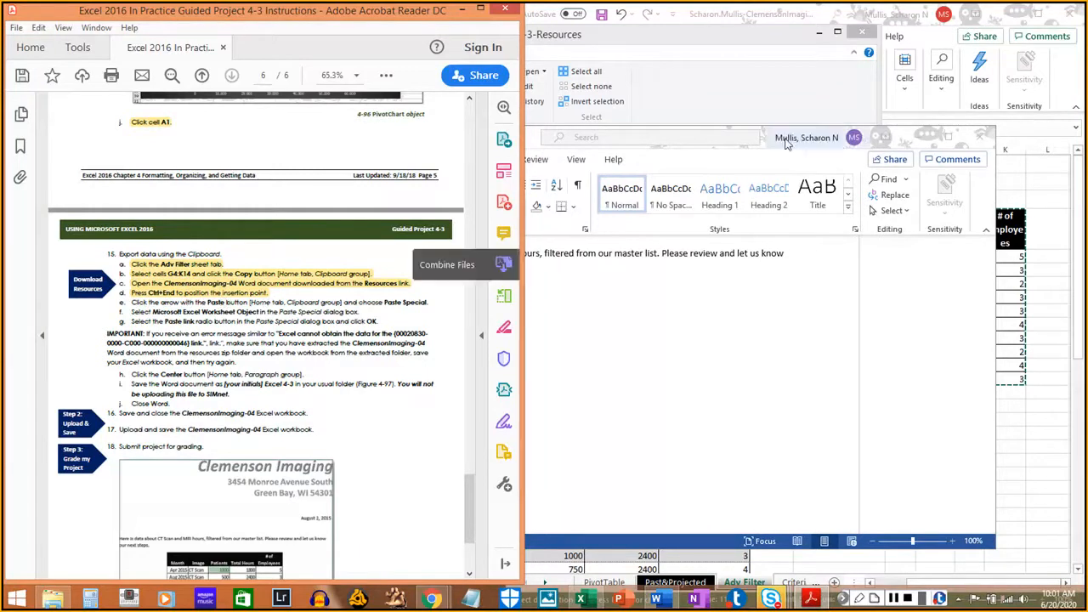
Open Paste Special for the copied cells in the Word document and highlight instruction 15e in the PDF
click(731, 170)
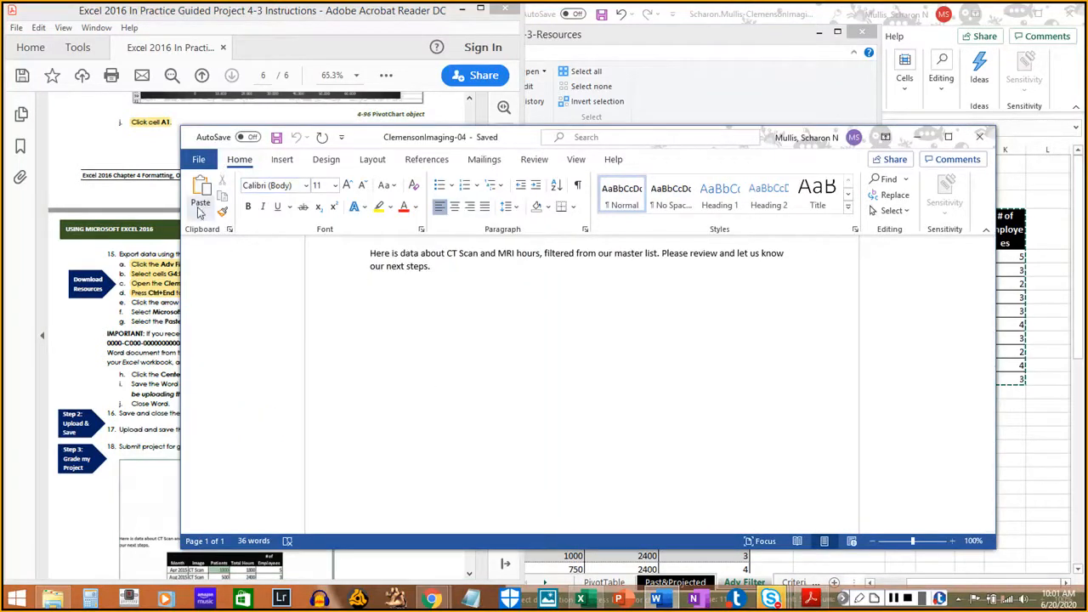
click(91, 339)
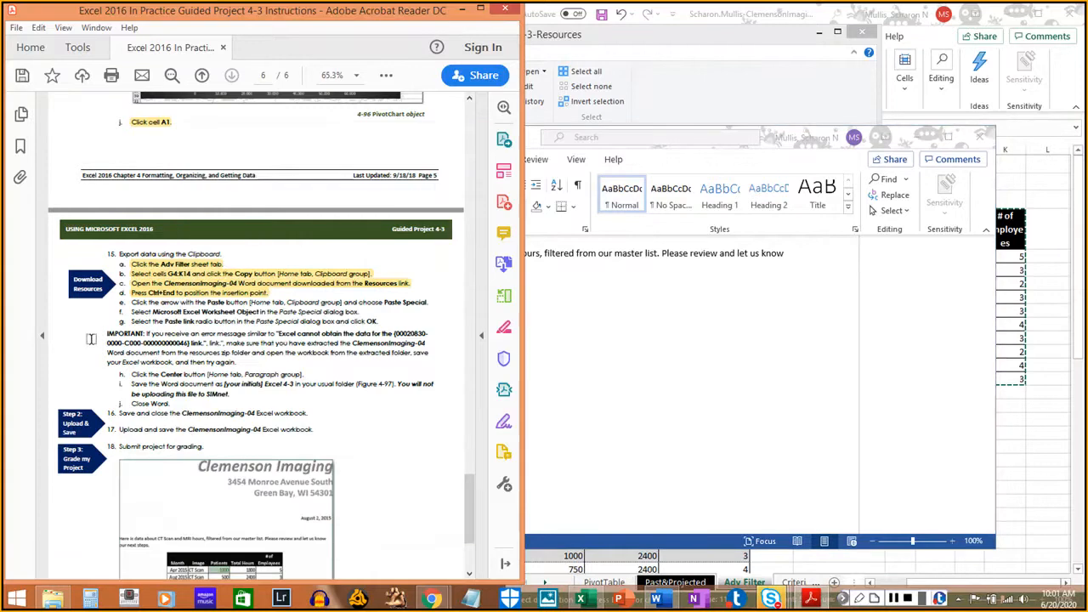
click(724, 170)
click(196, 218)
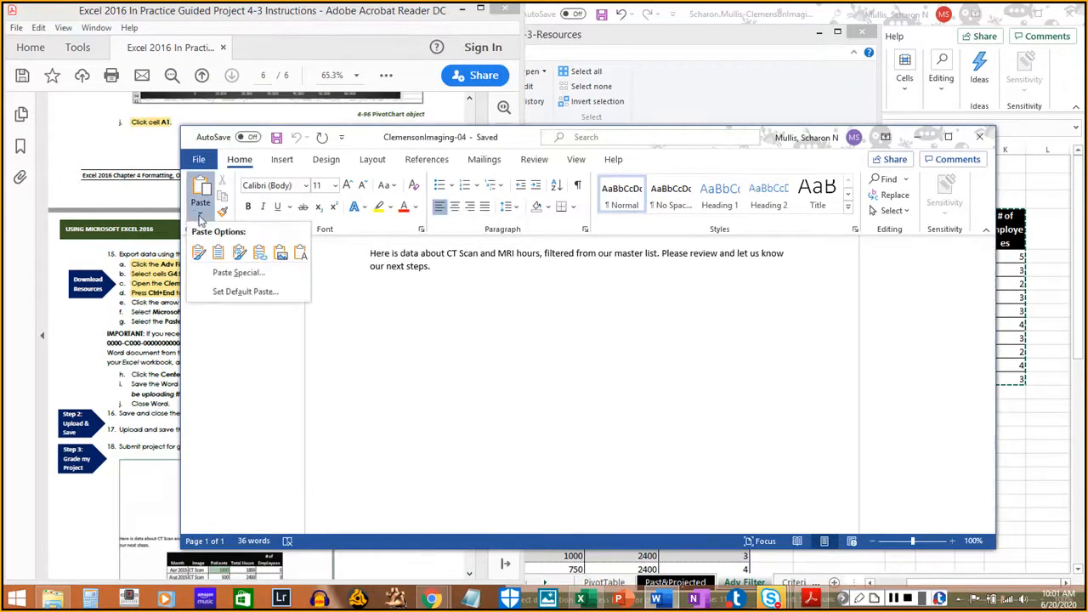
click(231, 276)
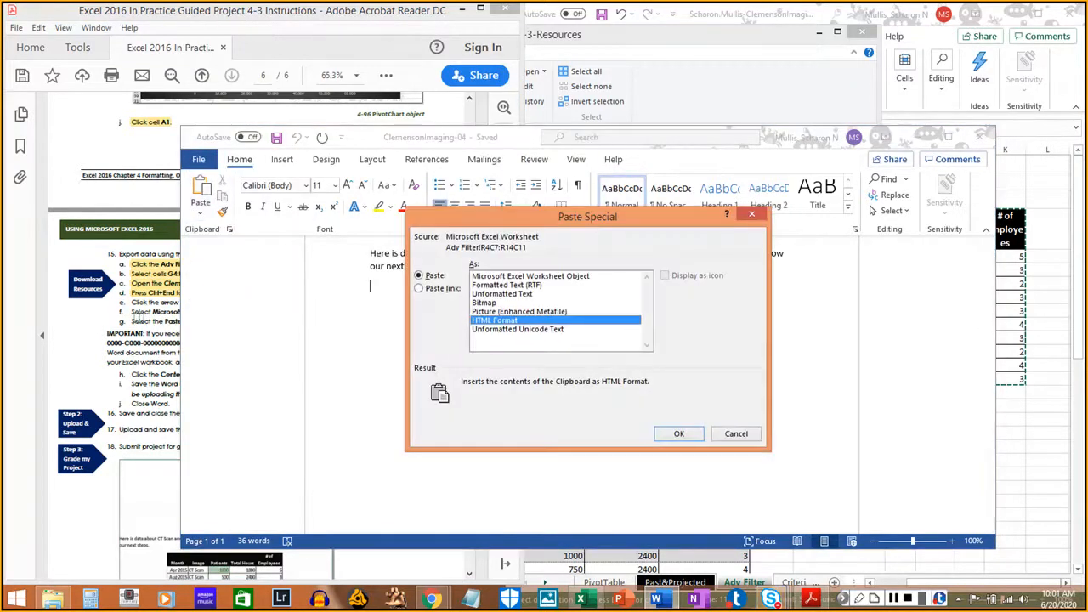
click(95, 336)
drag(133, 302, 429, 305)
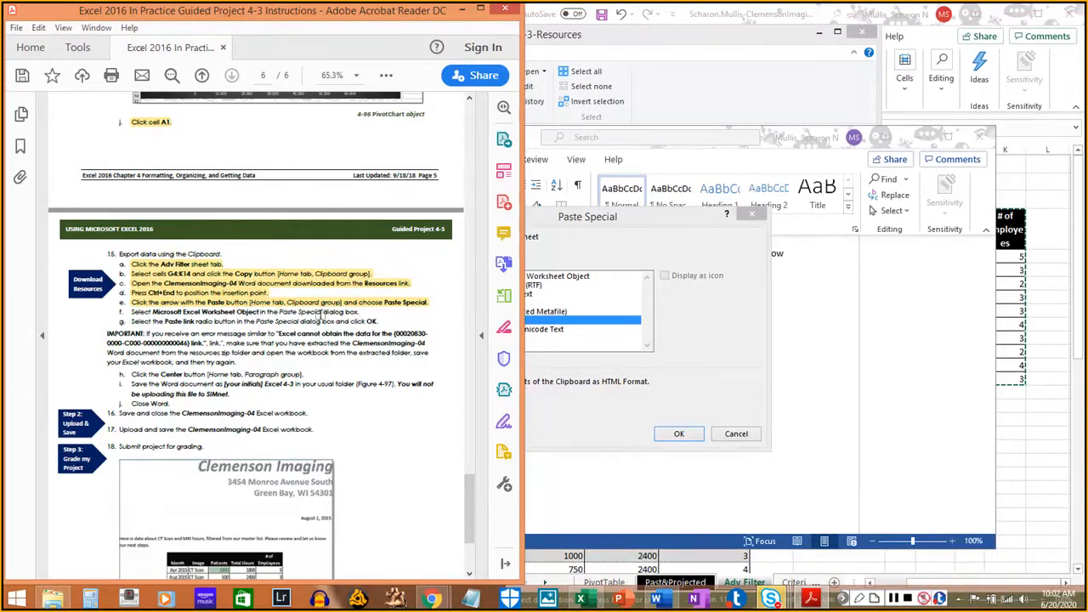
Choose Microsoft Excel Worksheet Object as the Paste Special format and highlight instruction 15f in the PDF
click(608, 239)
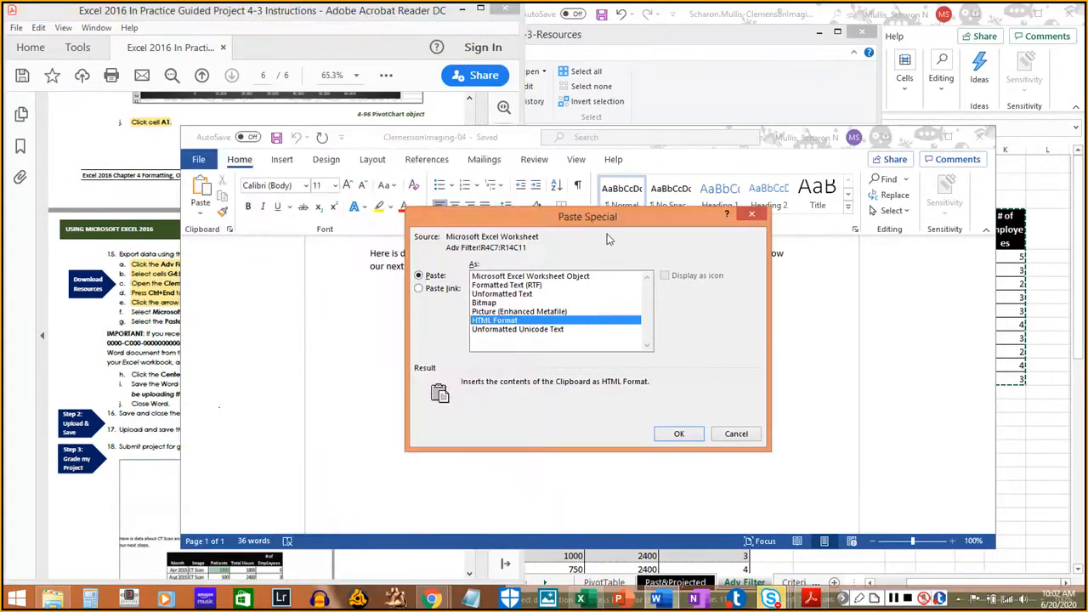
click(543, 276)
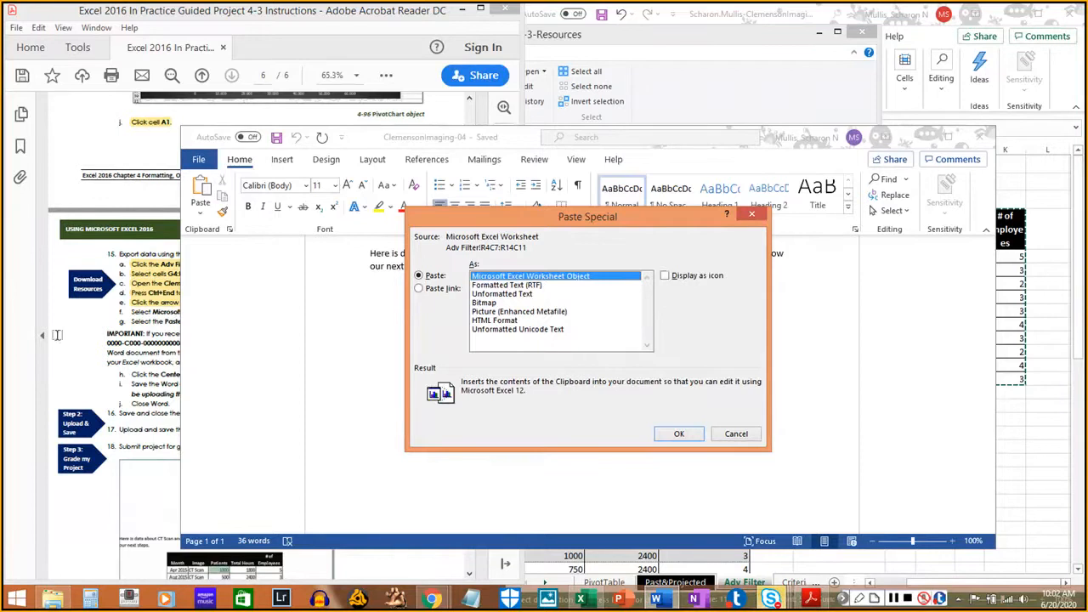
click(26, 338)
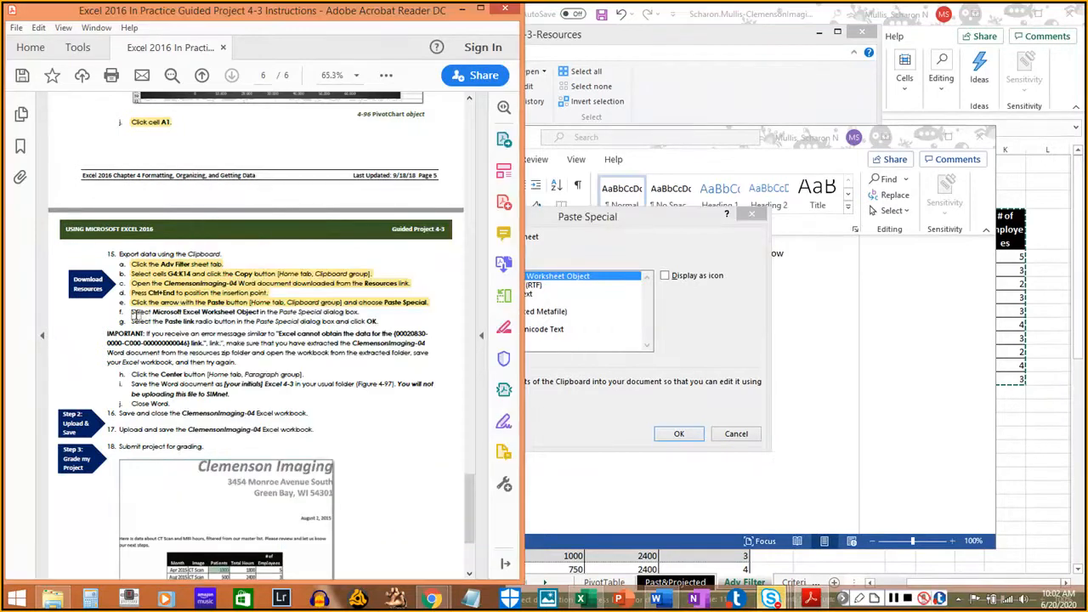
drag(133, 312, 359, 311)
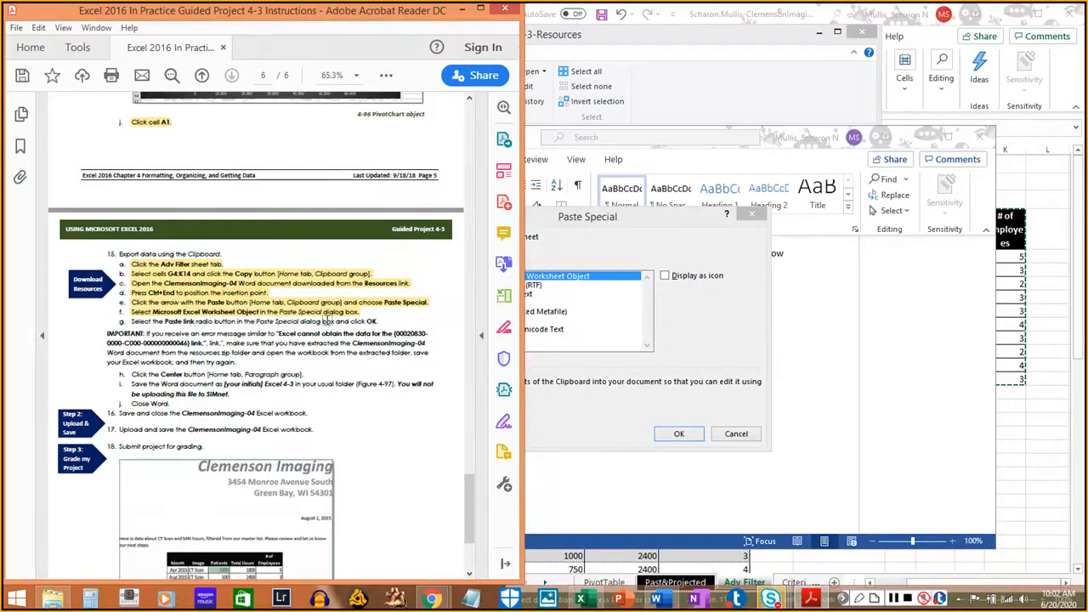
Paste the copied cells into the Word document as a linked Microsoft Excel Worksheet Object
click(652, 235)
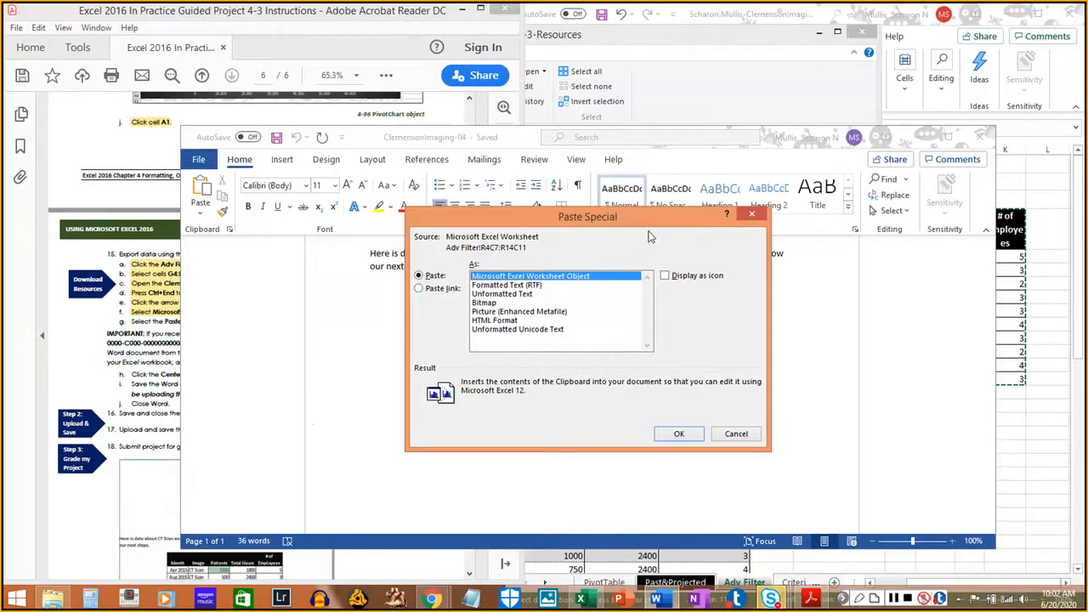
click(438, 289)
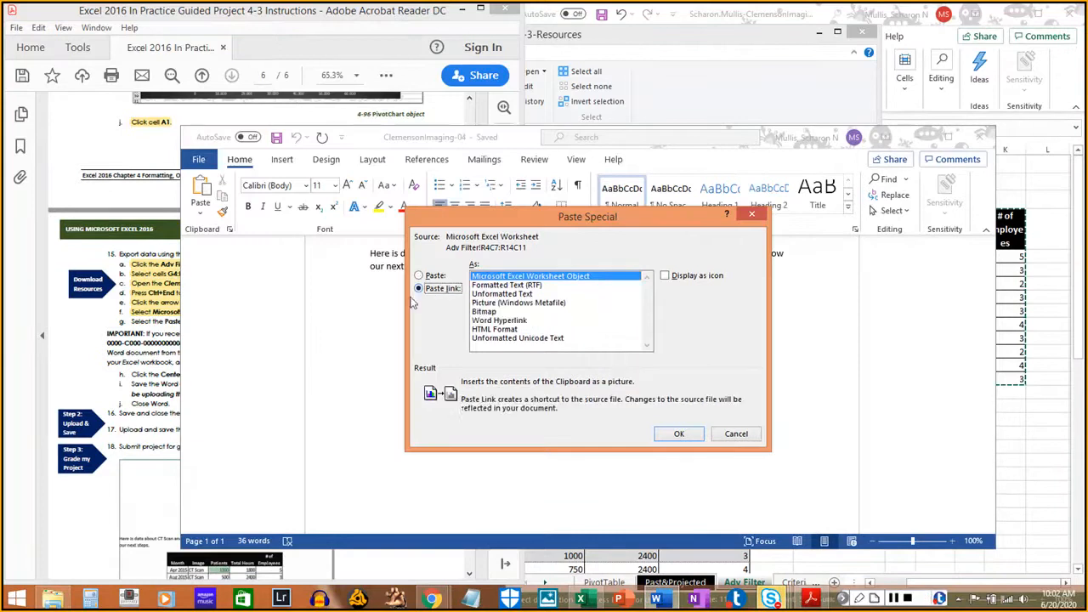
click(32, 327)
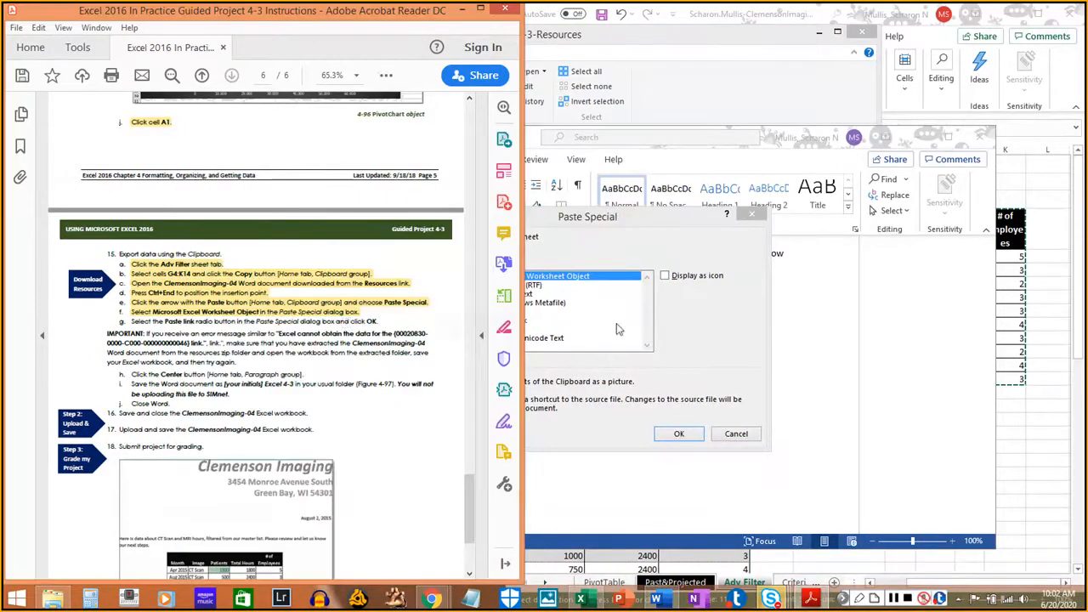
click(709, 327)
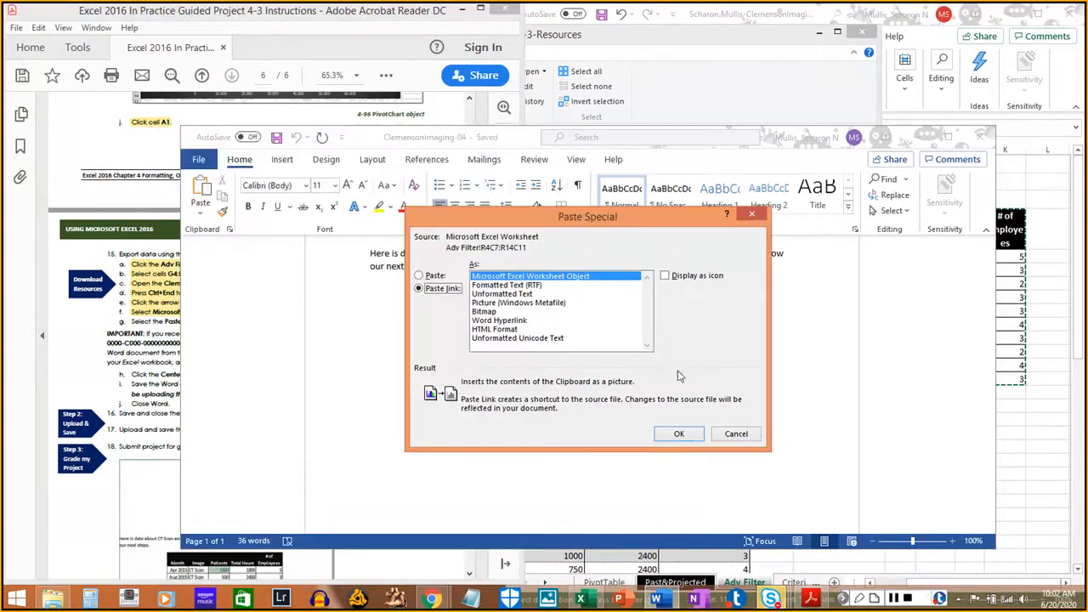
click(679, 434)
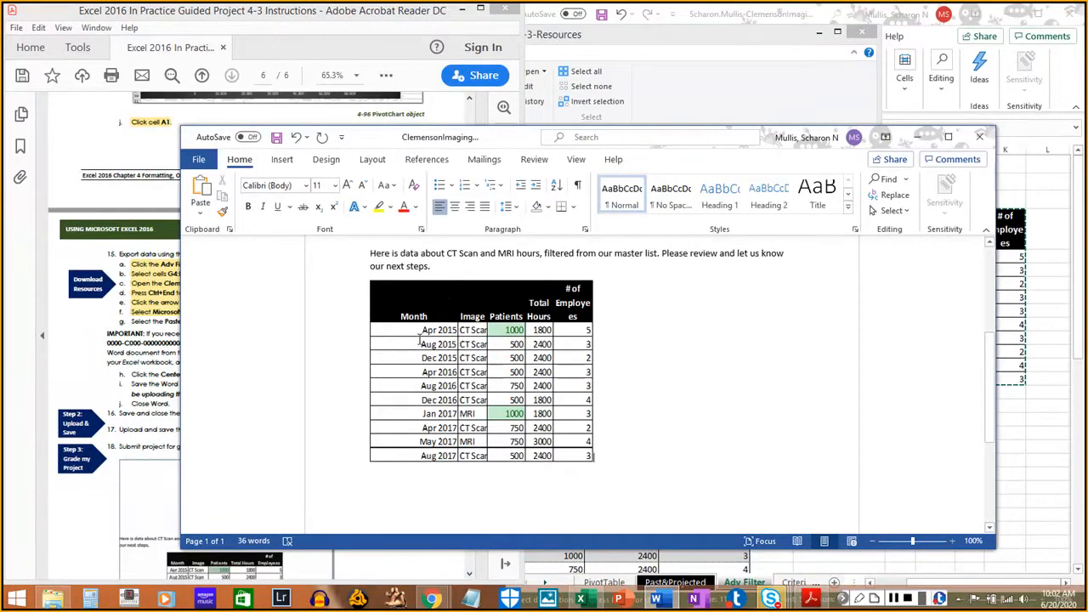
Highlight instruction 15g in the PDF and review the IMPORTANT note about extracting the ClemensonImaging-04 Word document
click(36, 362)
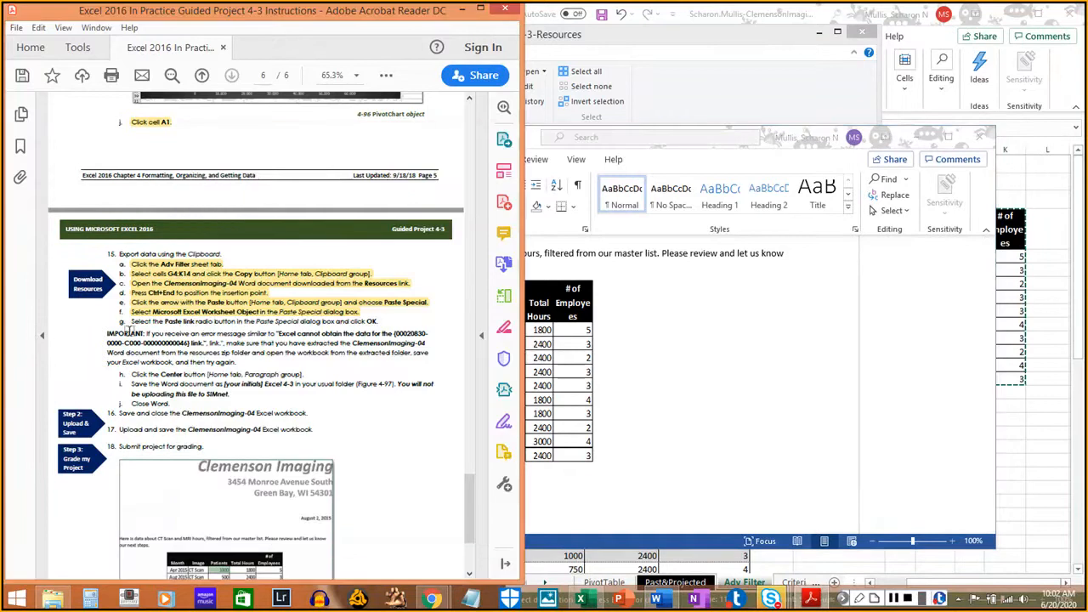
drag(128, 321, 383, 317)
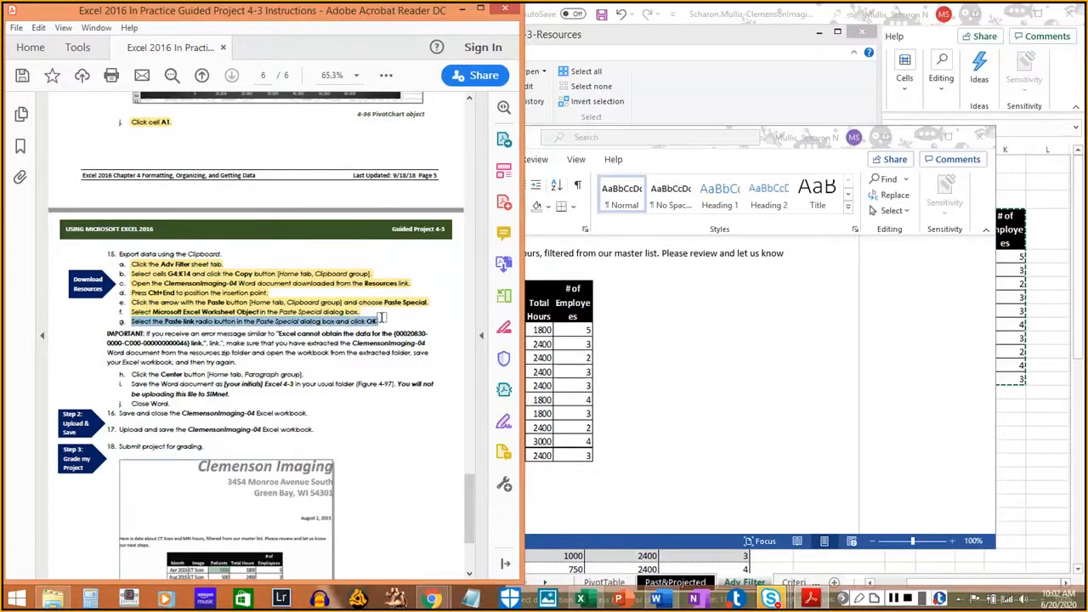
click(383, 317)
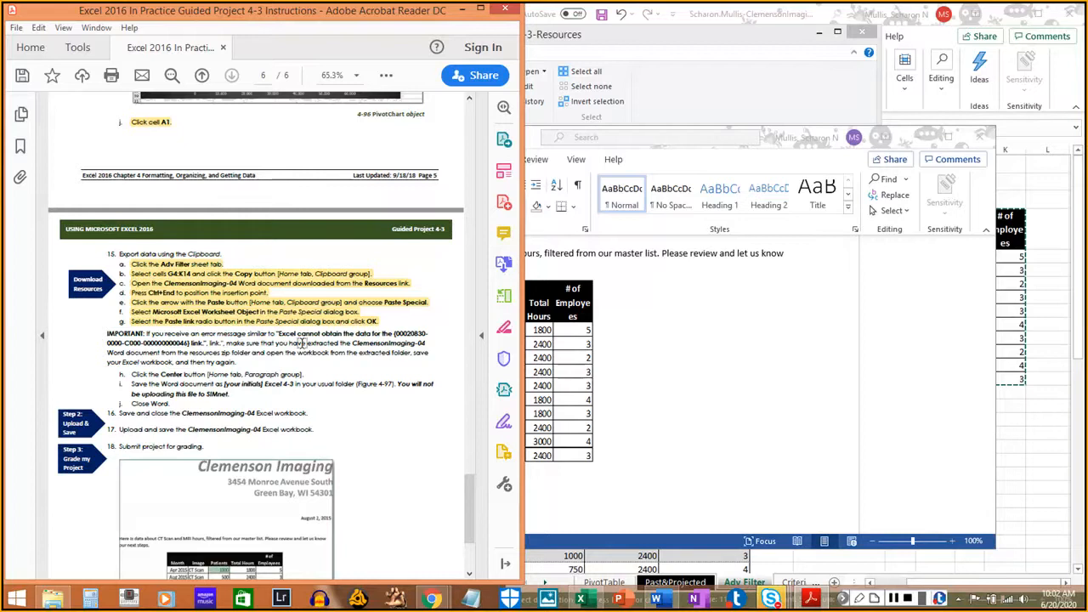
drag(275, 343, 378, 344)
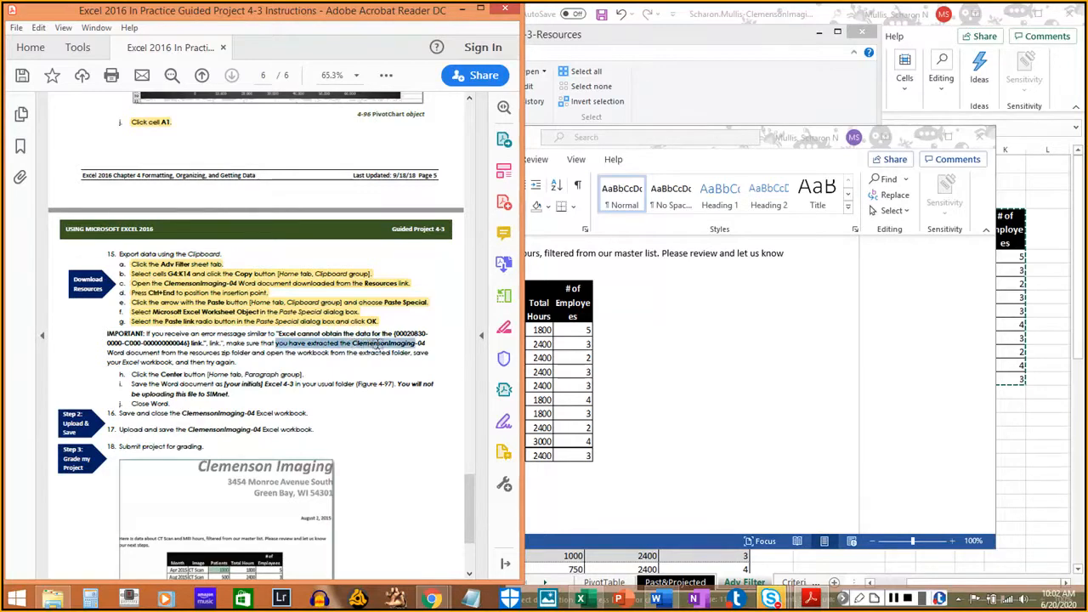
click(416, 351)
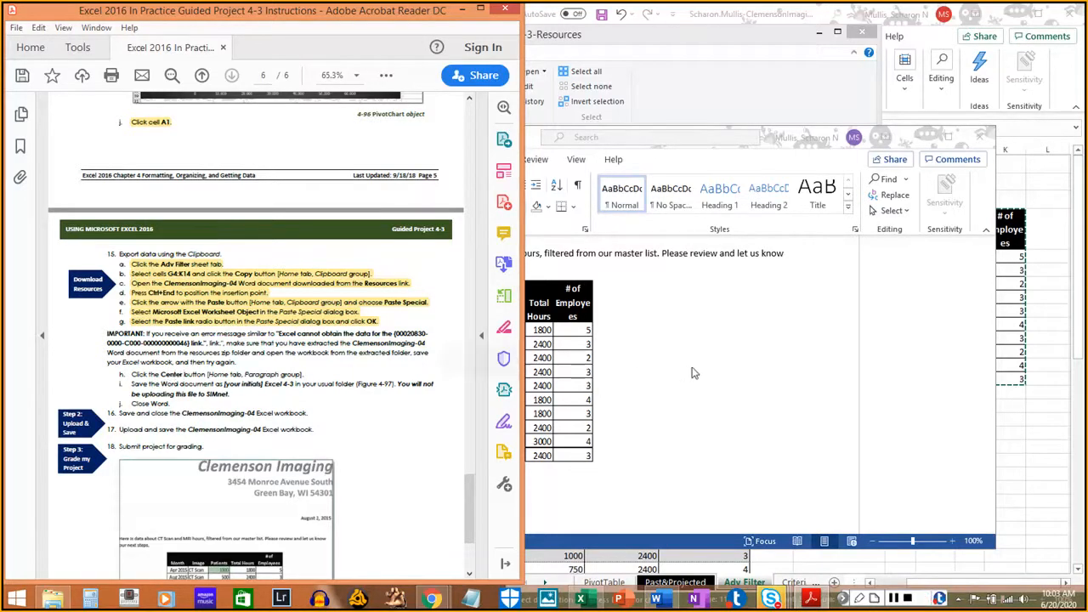
Center the linked worksheet object in the Word document and highlight instruction 15h in the PDF
click(722, 170)
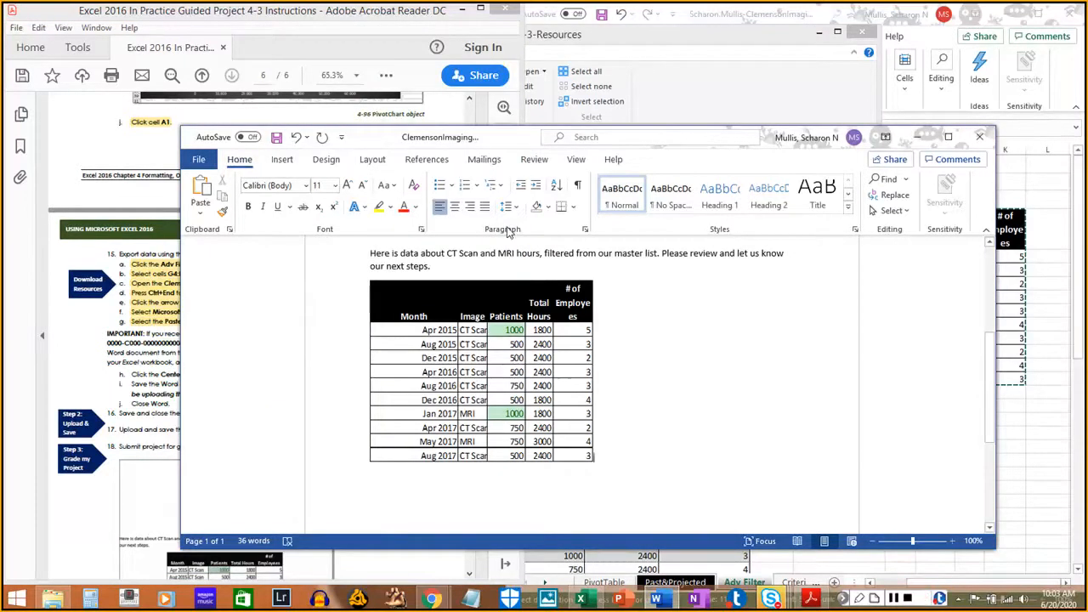
click(454, 209)
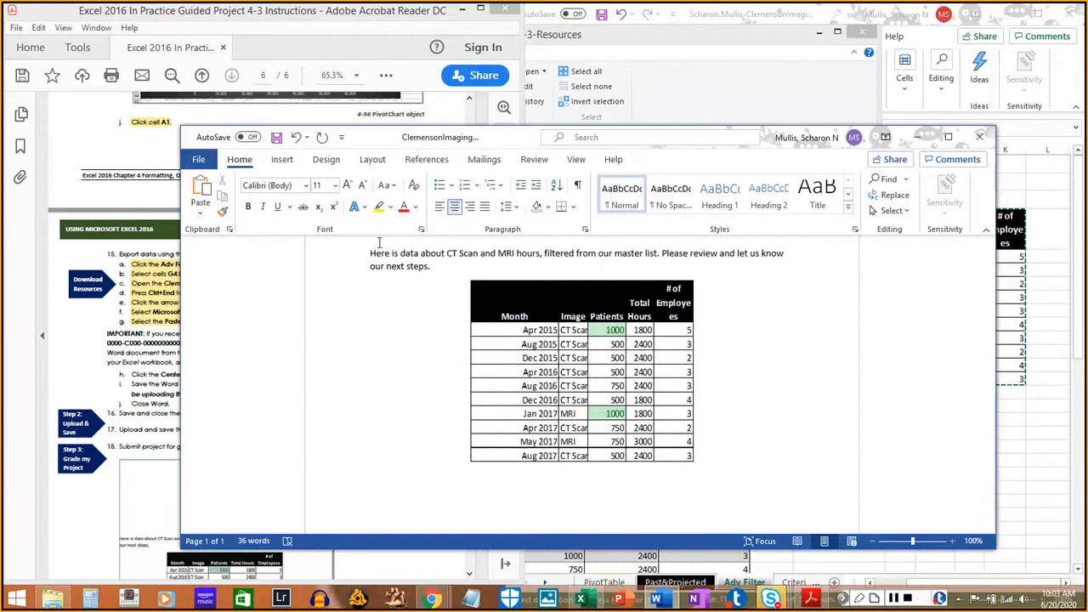
click(23, 413)
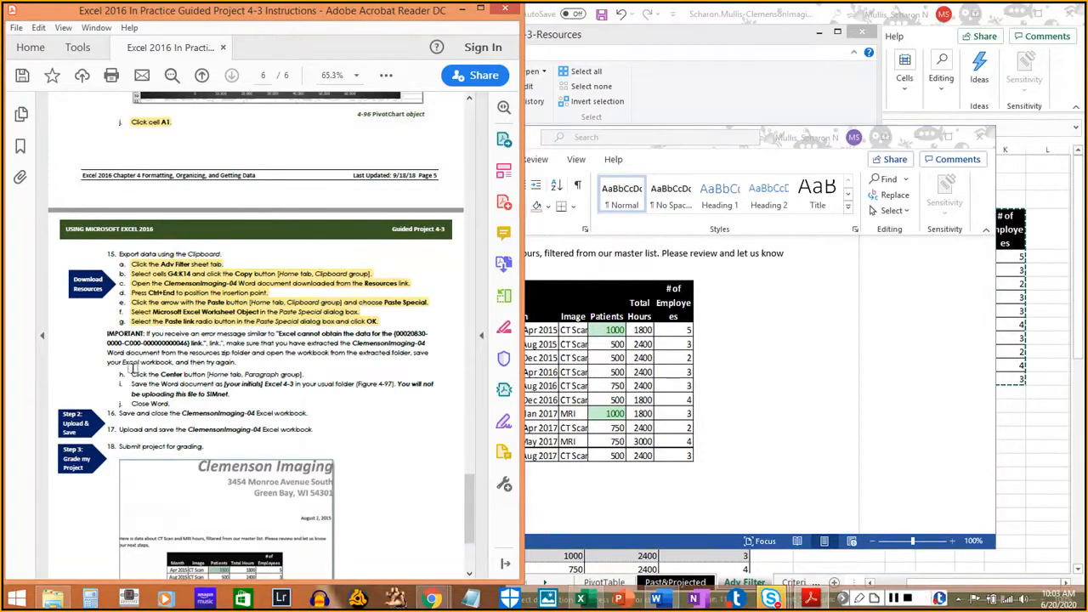
drag(134, 371, 304, 375)
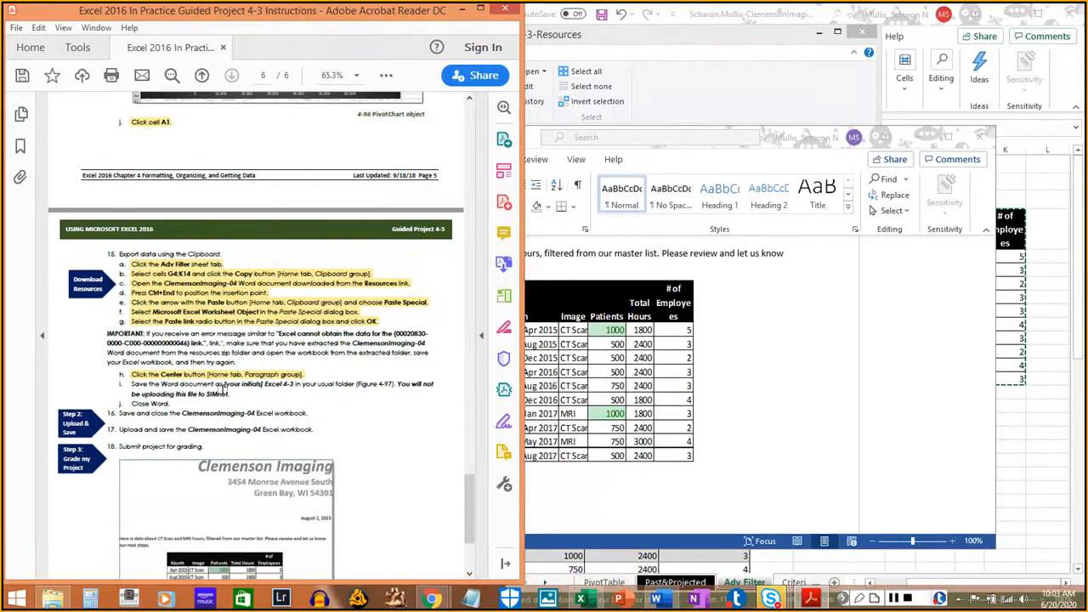
Save the Word document as SM Excel 4-3 in the EX2016-GuidedProject-4-3-Resources folder under Downloads
click(714, 166)
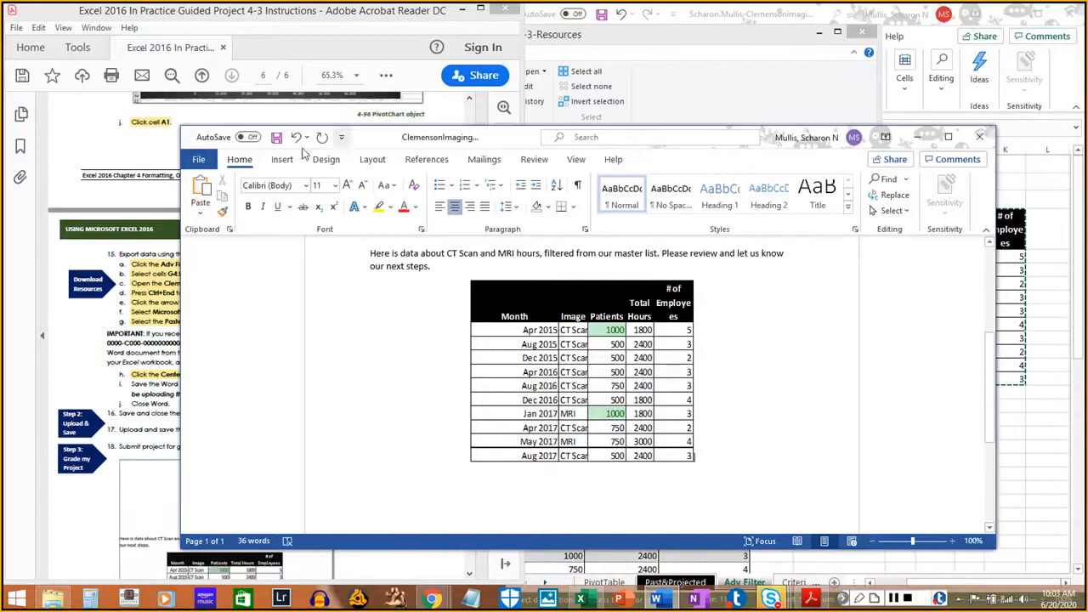
click(199, 161)
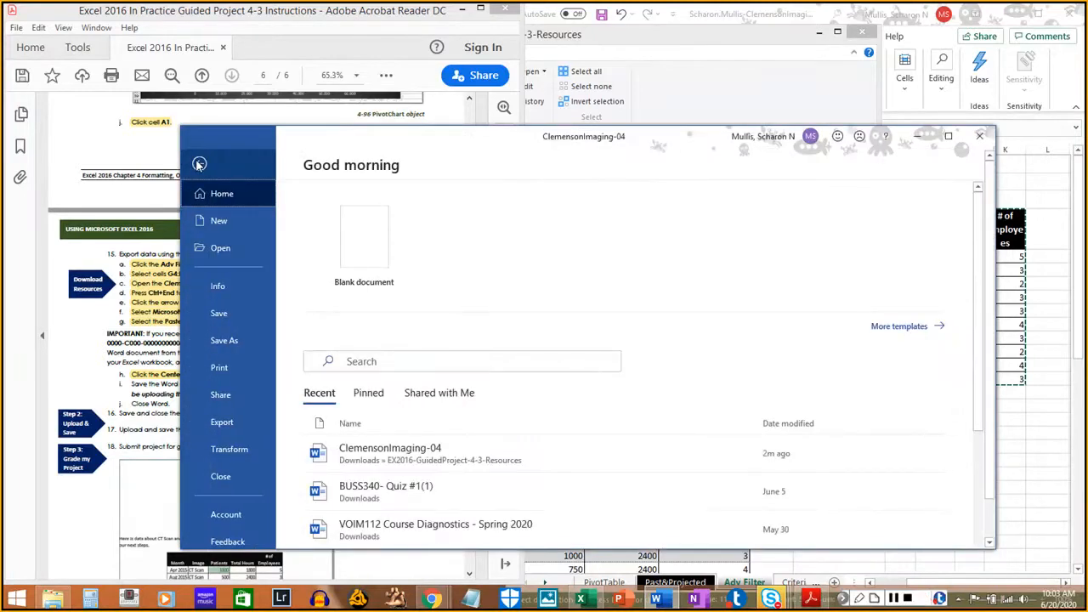
click(216, 341)
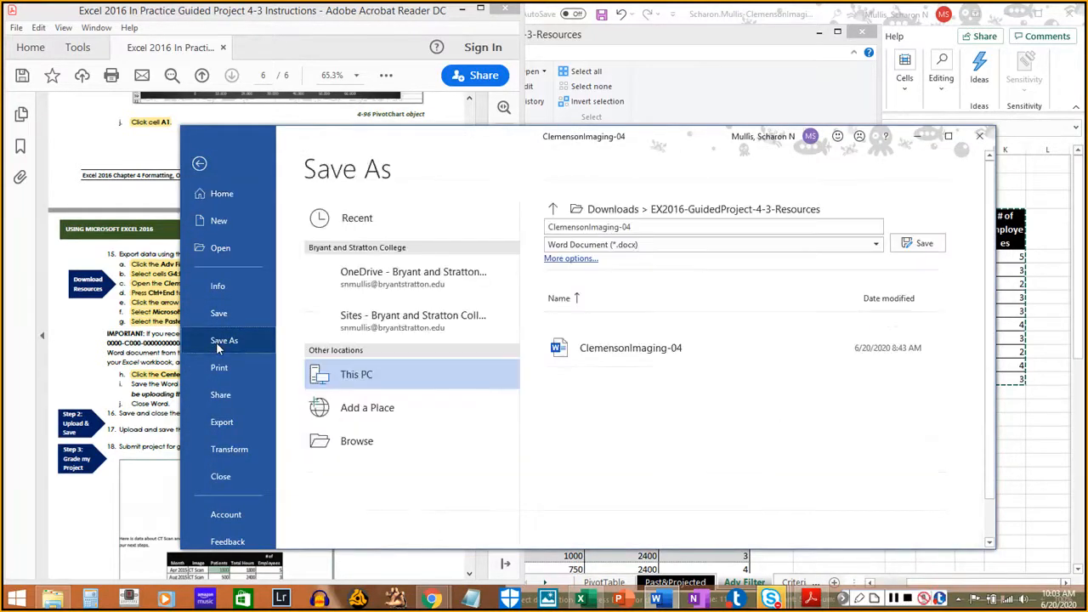
click(670, 226)
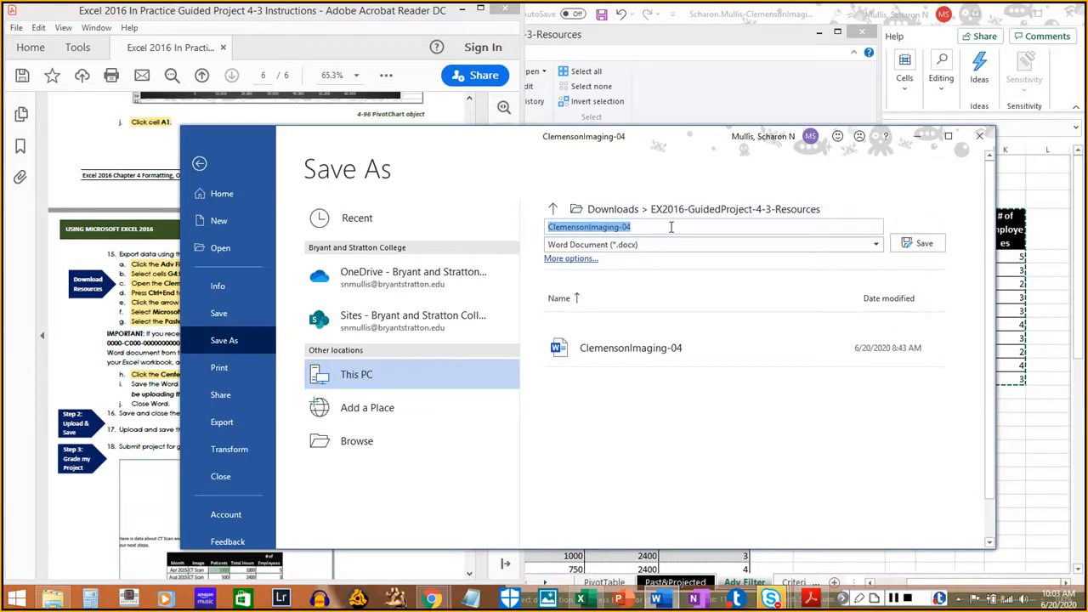
text(S)
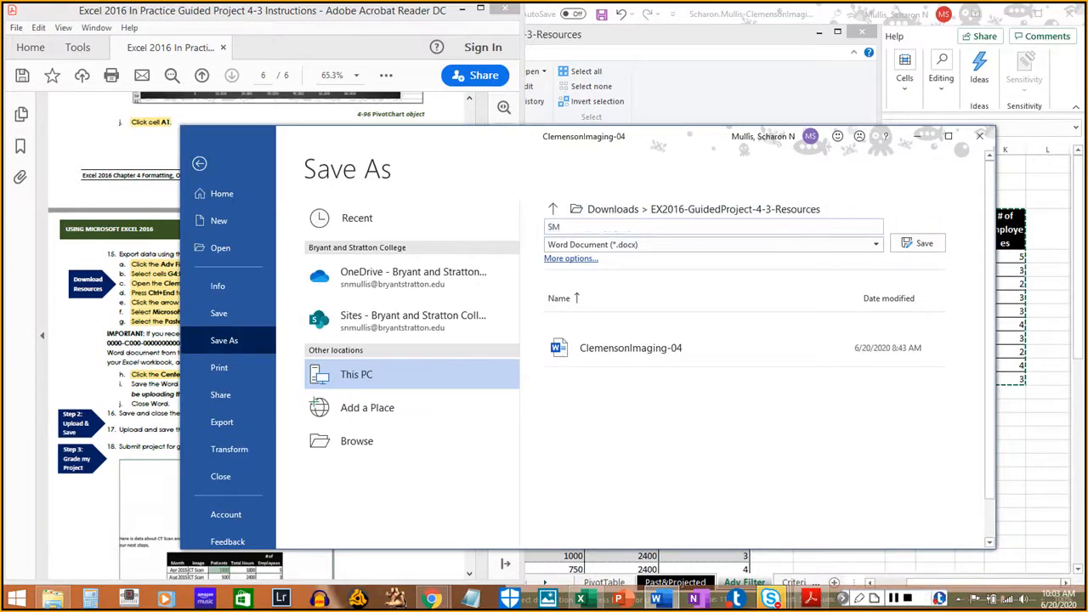
text(M)
click(12, 326)
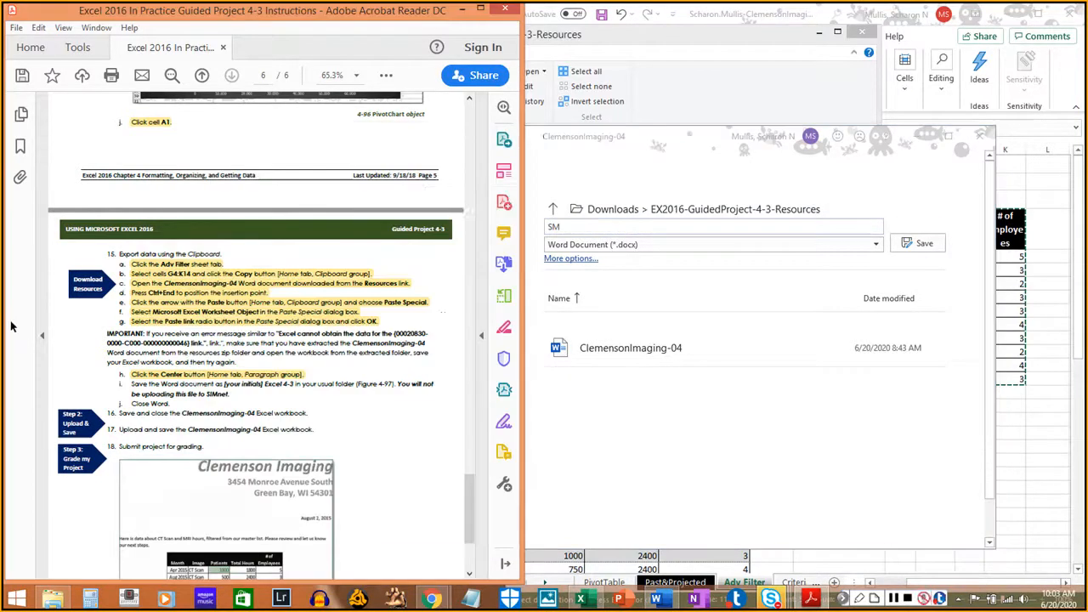
click(634, 226)
click(634, 227)
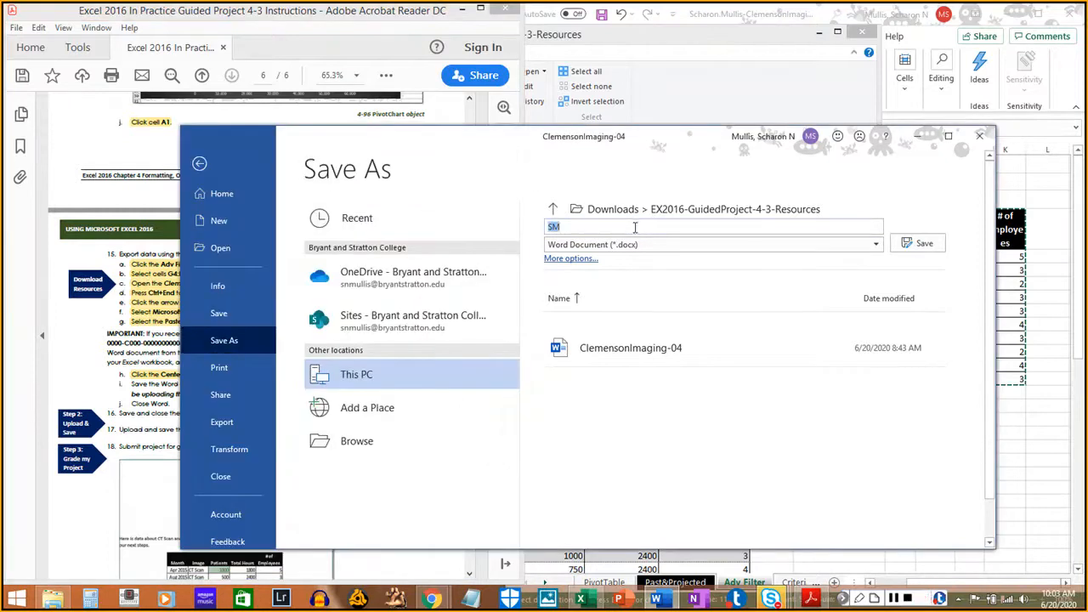
click(634, 227)
text(Excel 4-3)
click(15, 275)
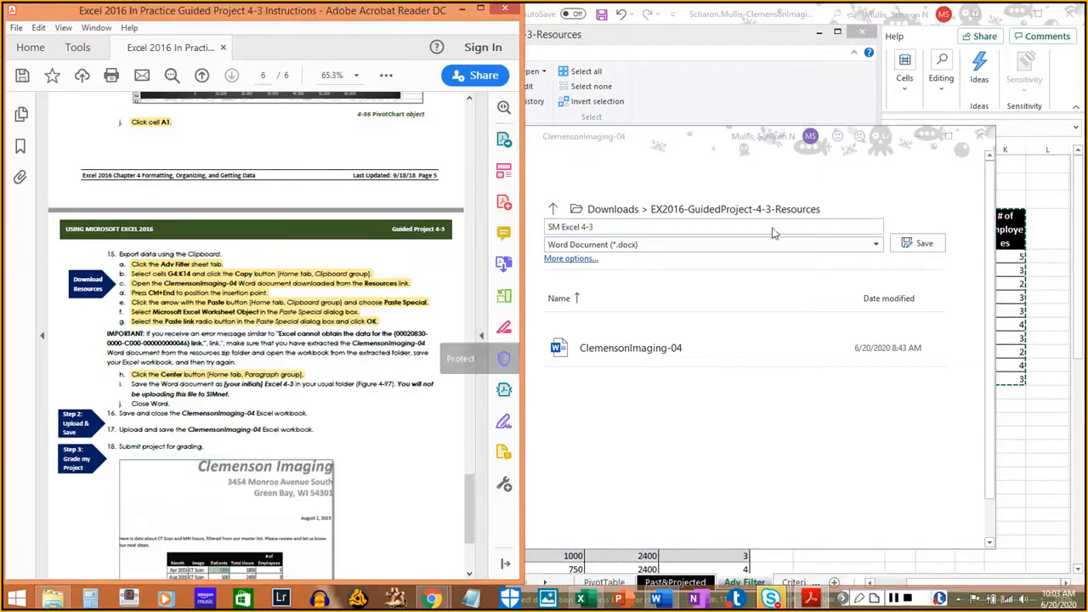
click(574, 259)
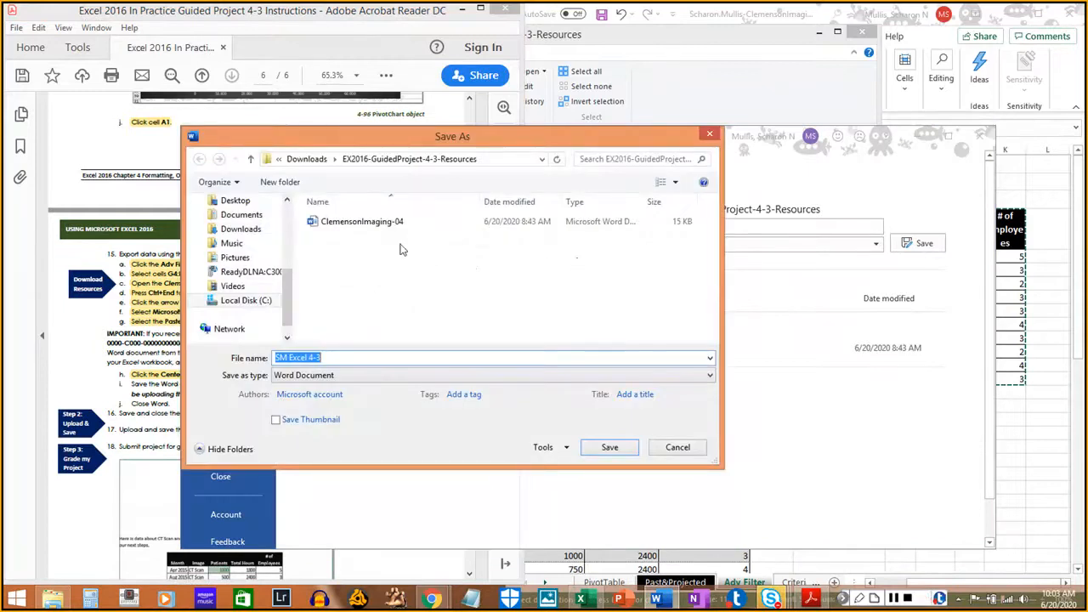
click(607, 450)
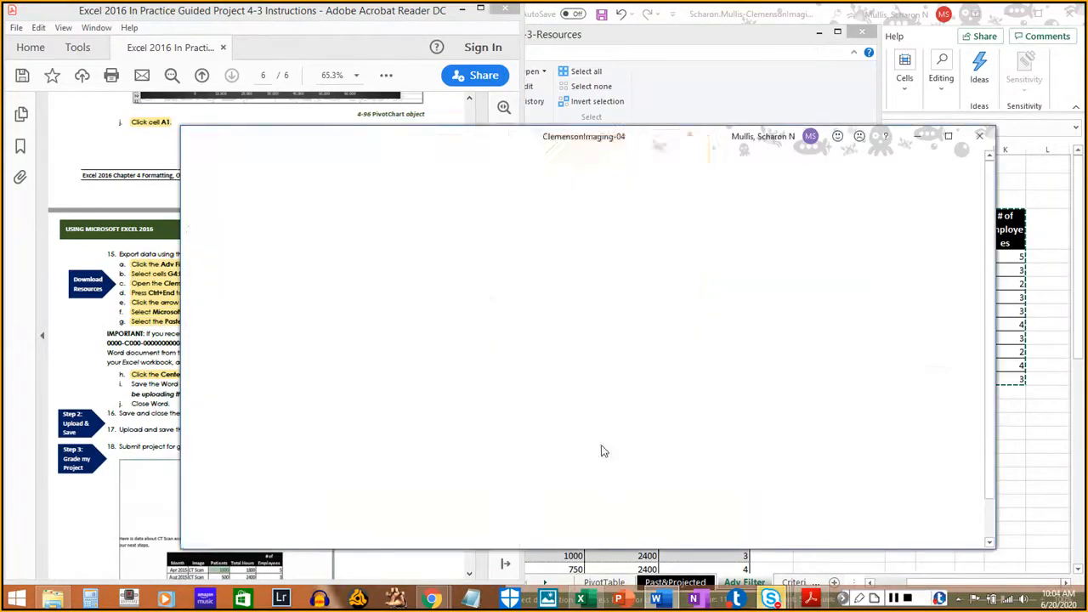
Highlight the whole of instruction 15i in the PDF, about saving the Word document
click(134, 383)
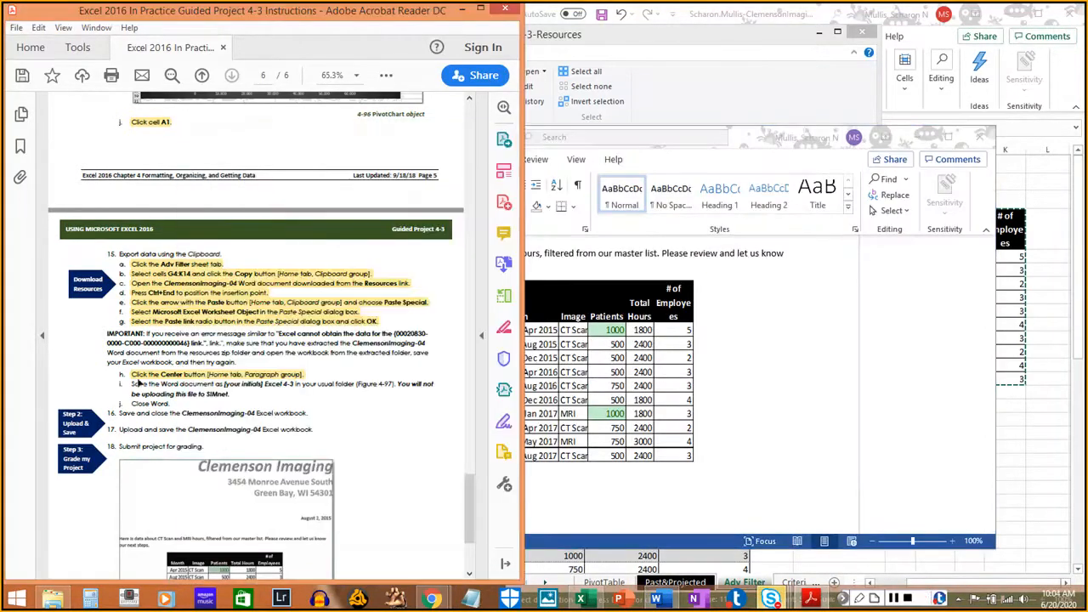
click(134, 378)
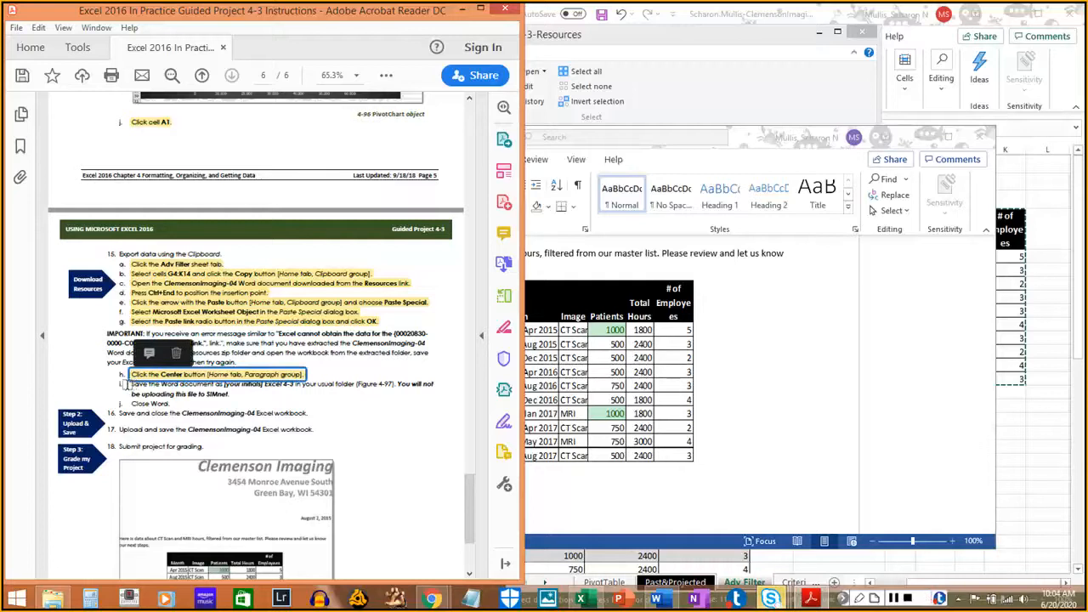
drag(132, 385, 227, 393)
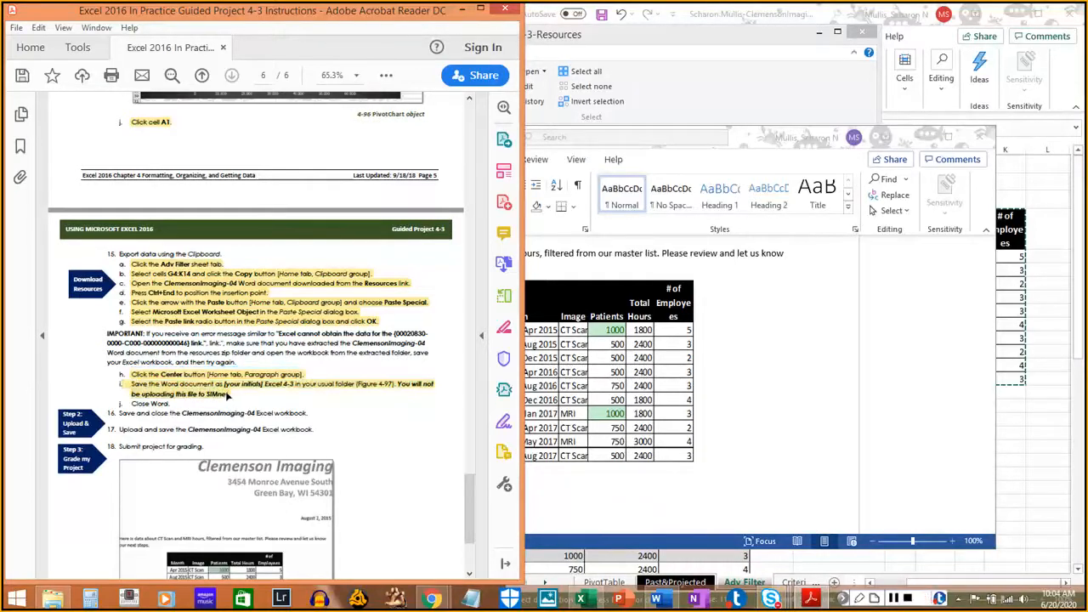
key(ctrl+z)
drag(132, 385, 232, 394)
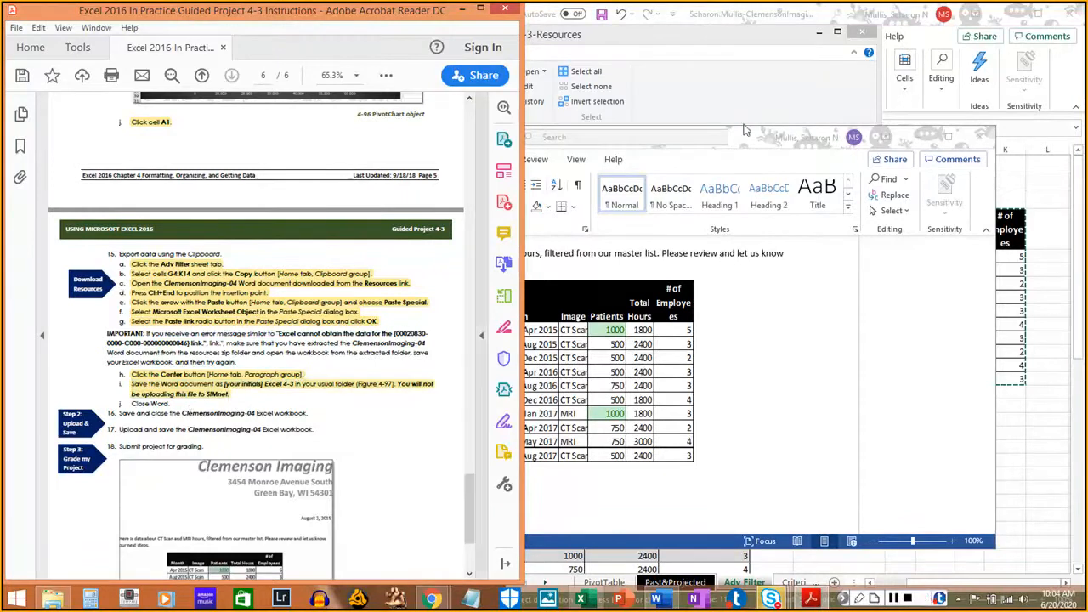
Close the Word document and highlight instruction 15j in the PDF
click(984, 136)
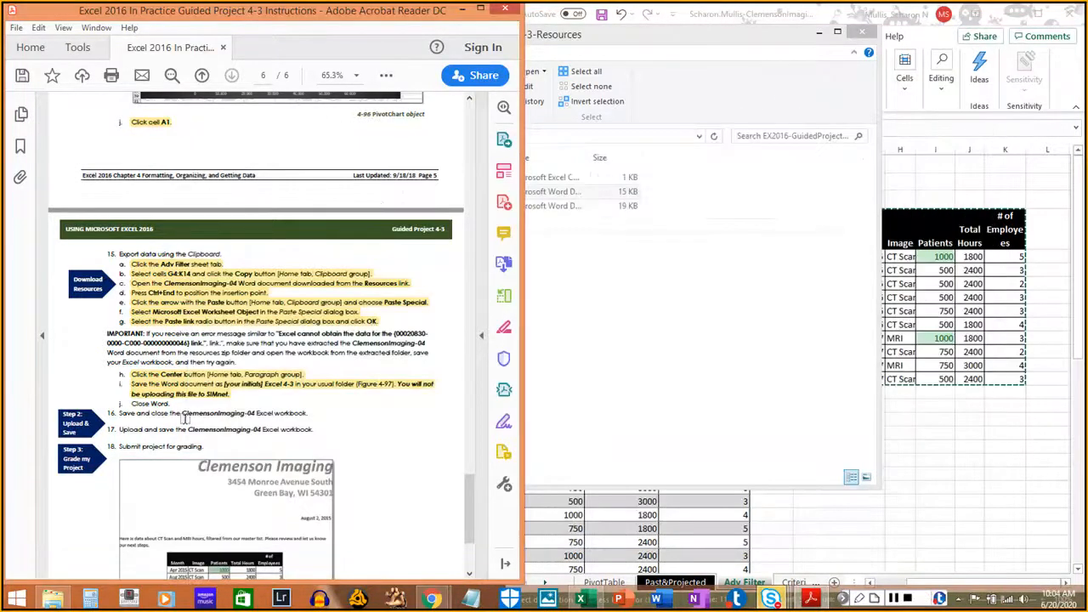
drag(131, 403, 171, 405)
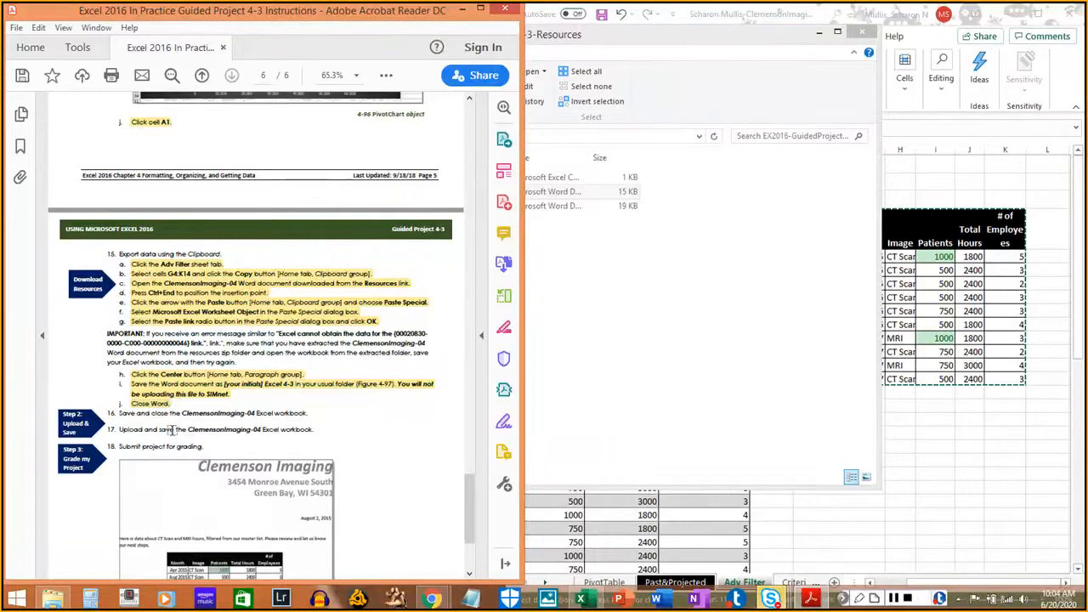
Save and close the ClemensonImaging-04 Excel workbook and highlight instruction 16 in the PDF
click(1058, 80)
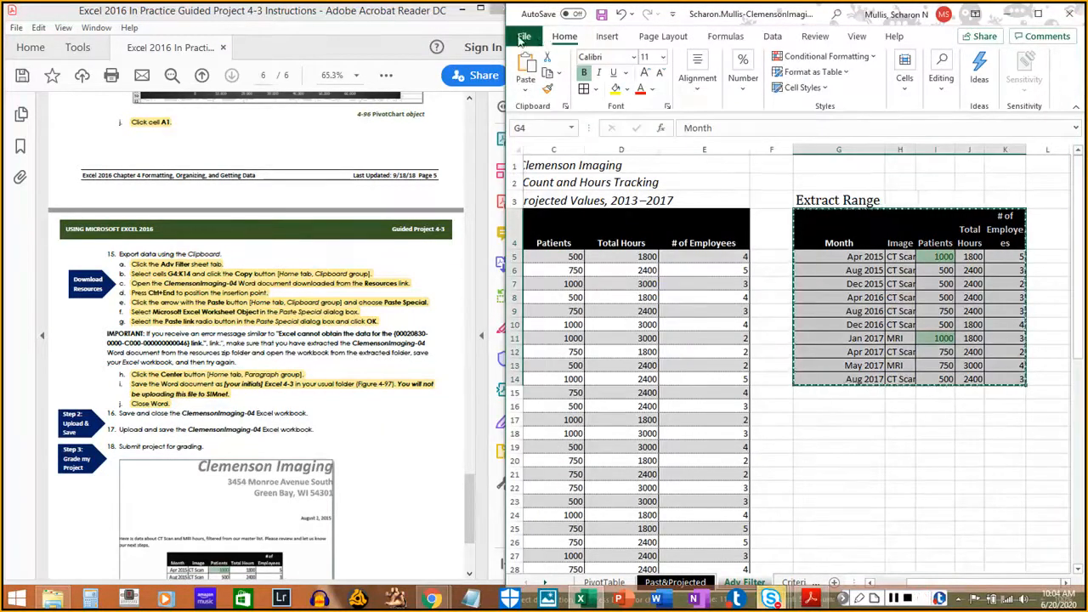
click(601, 14)
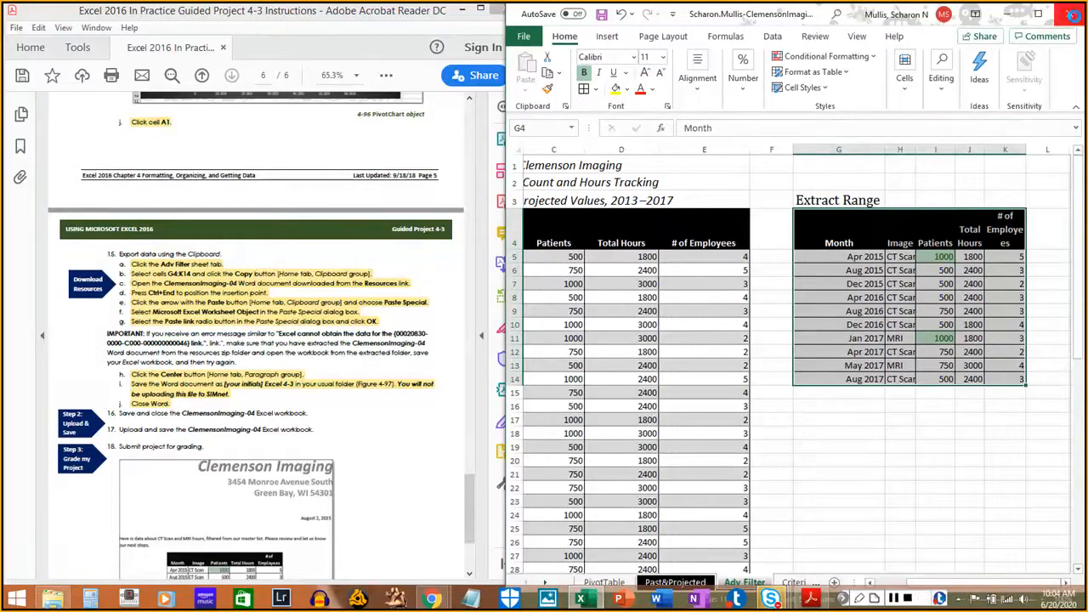
click(1069, 14)
drag(114, 413, 310, 414)
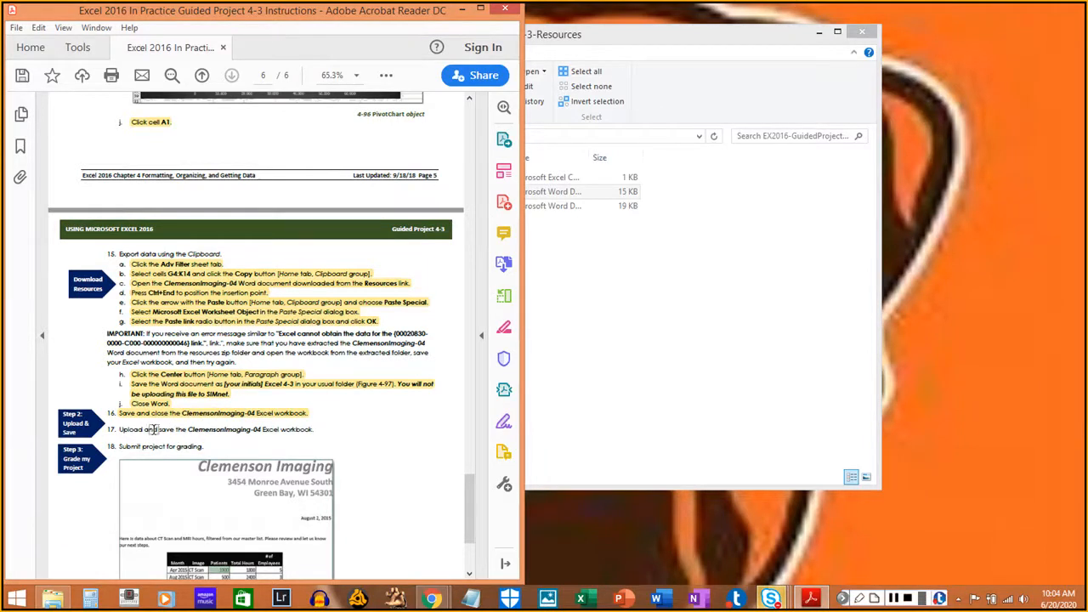
scroll(381, 408, down, 3)
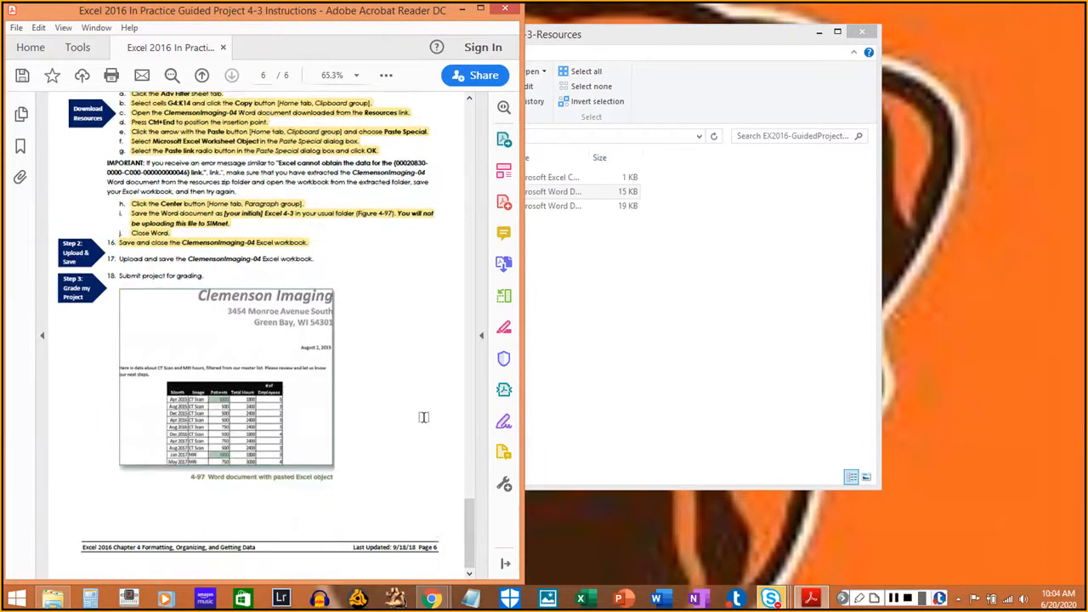